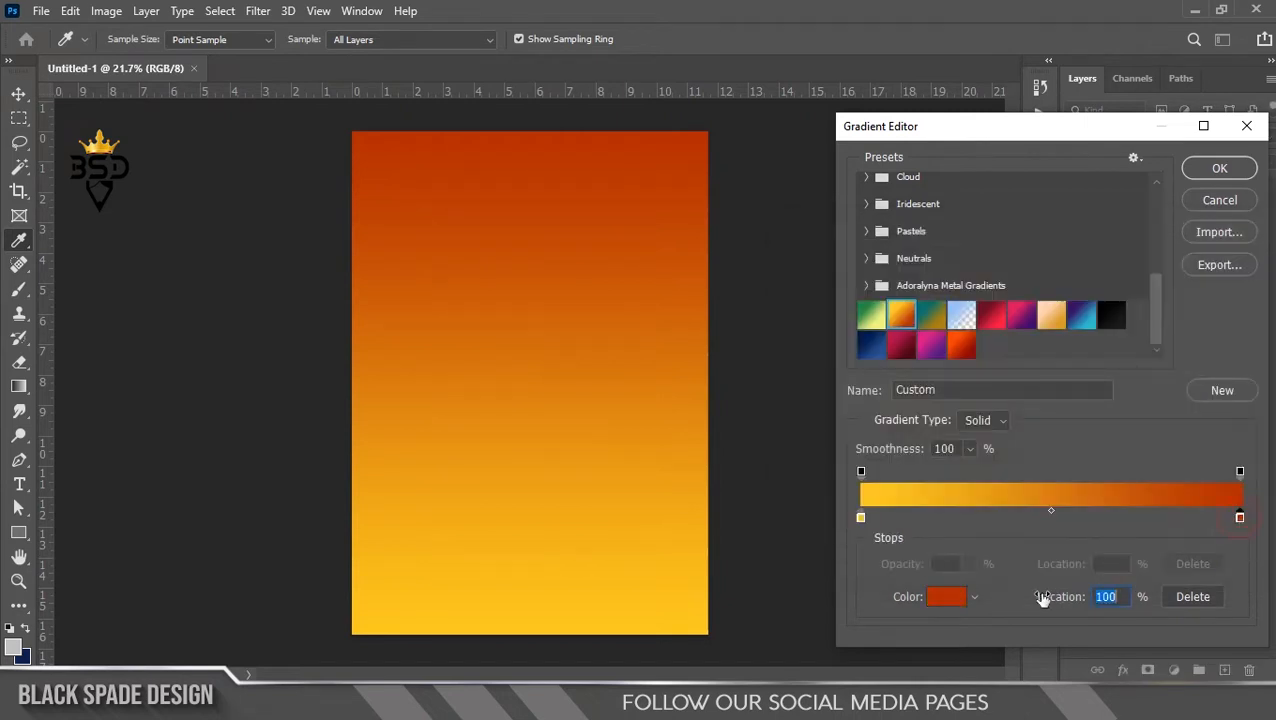
Confirm af2803 as the end stop color of the yellow-to-red gradient and accept the gradient.
{"action": "left_click", "coordinate": [946, 597]}
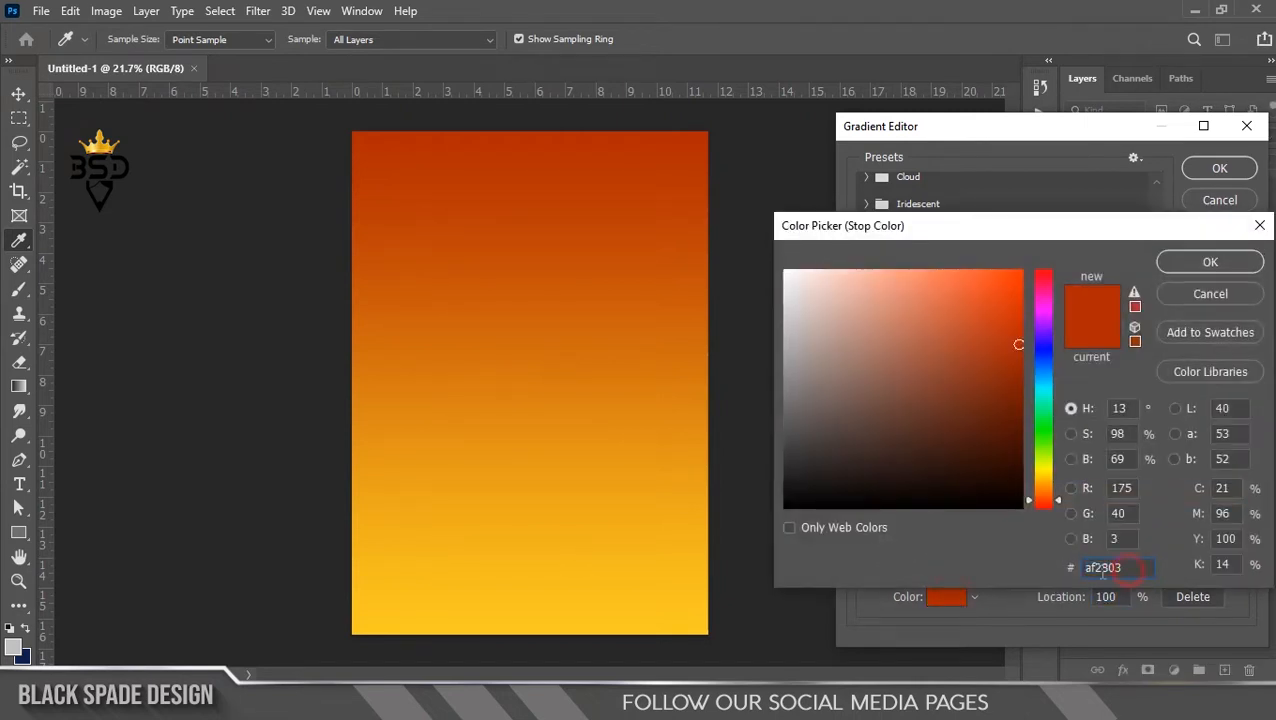
{"action": "left_click", "coordinate": [1209, 263]}
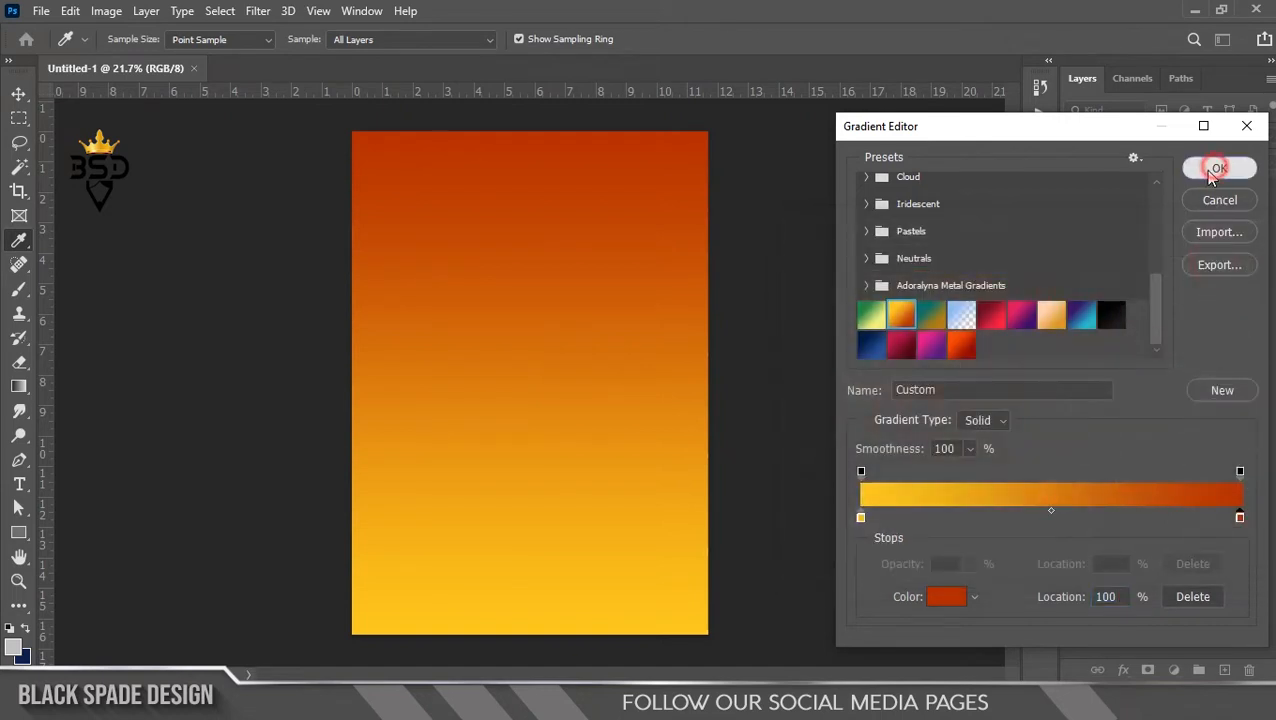
{"action": "left_click", "coordinate": [1216, 169]}
Make the gradient fill Radial with a scale of 166% and apply it.
{"action": "left_click", "coordinate": [1035, 286]}
{"action": "left_click", "coordinate": [1025, 317]}
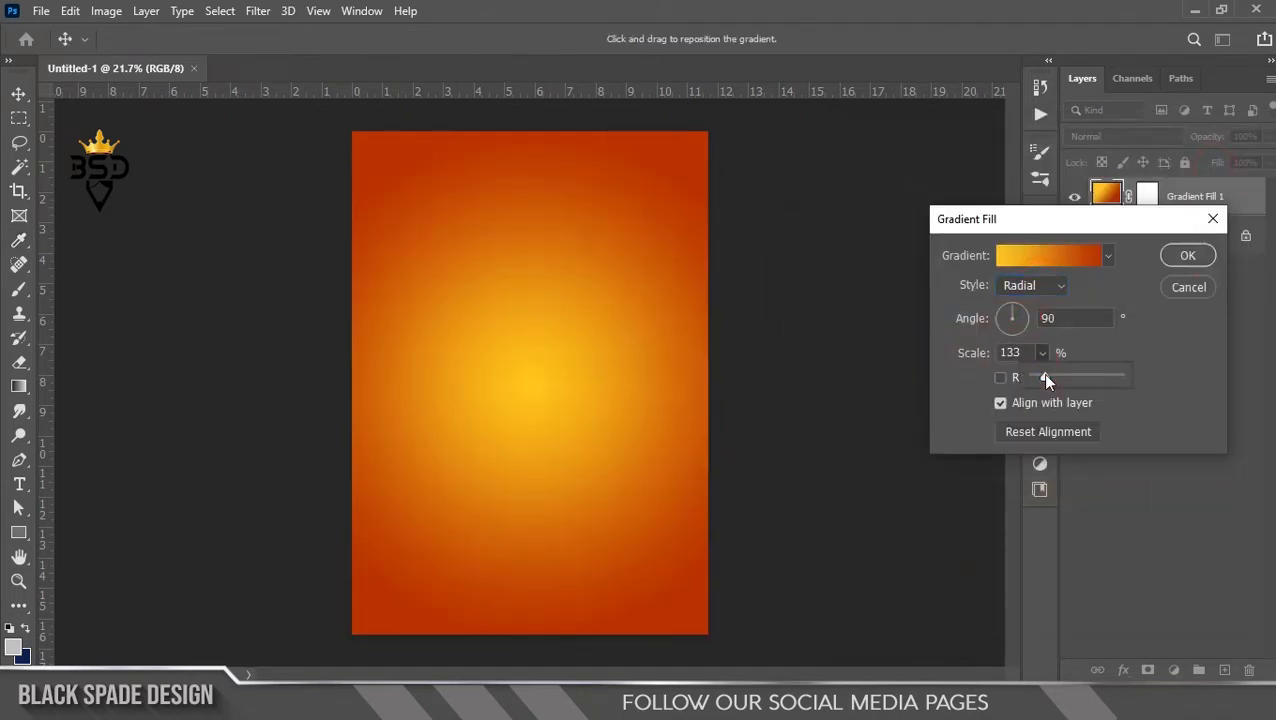
{"action": "left_click", "coordinate": [1044, 377]}
{"action": "left_click", "coordinate": [1045, 377]}
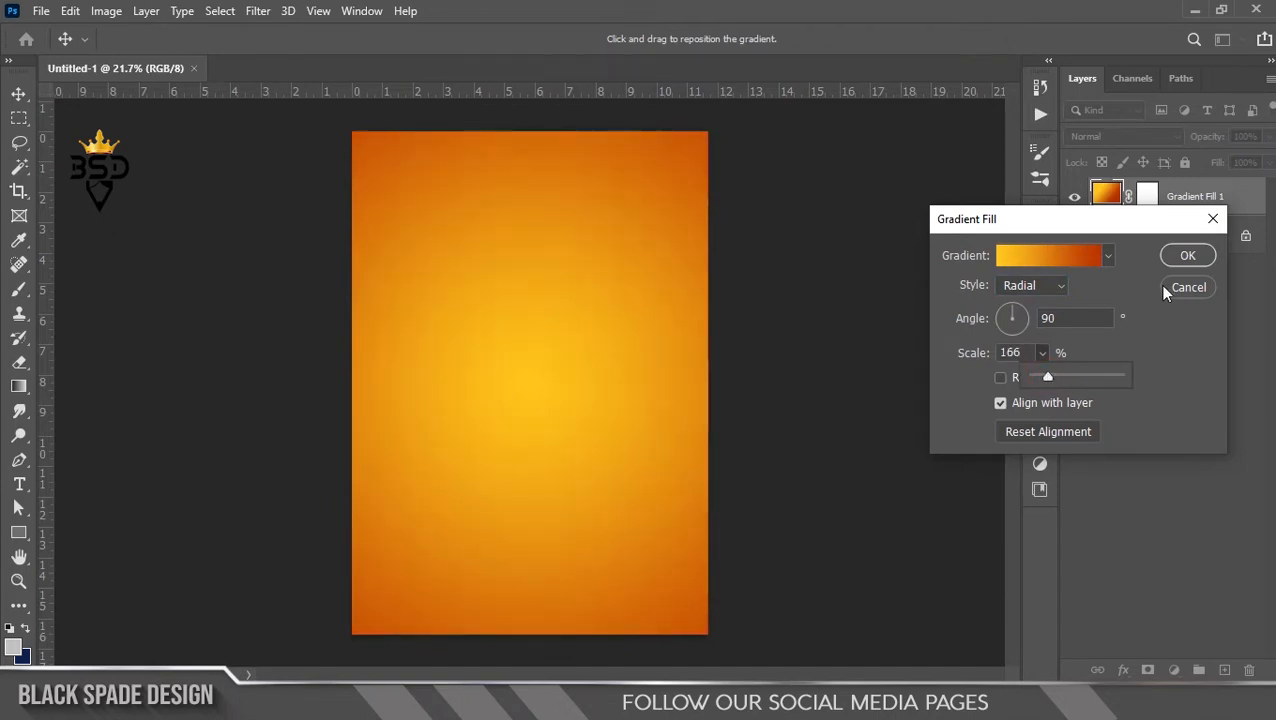
{"action": "left_click", "coordinate": [1184, 256]}
{"action": "scroll", "coordinate": [466, 292], "scroll_direction": "down", "scroll_amount": 1}
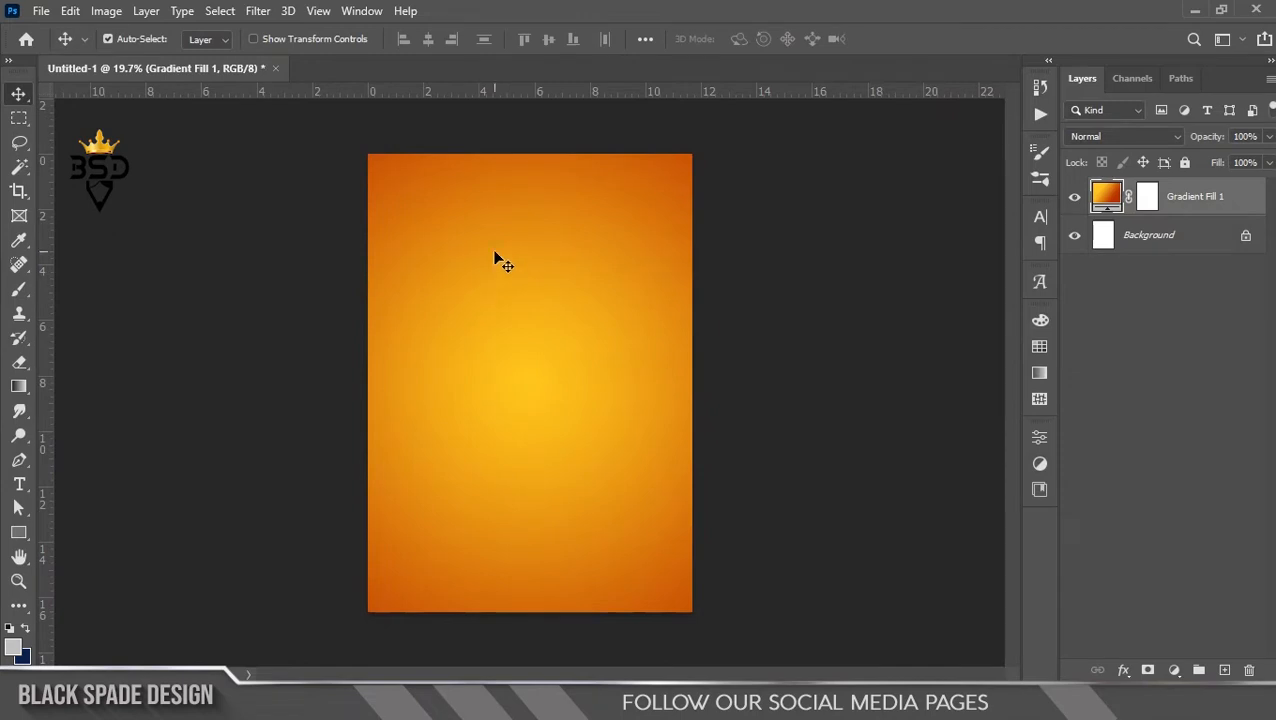
Add a second gradient fill layer and set the start stop of its color-to-transparent gradient to bright blue.
{"action": "left_click", "coordinate": [1174, 670]}
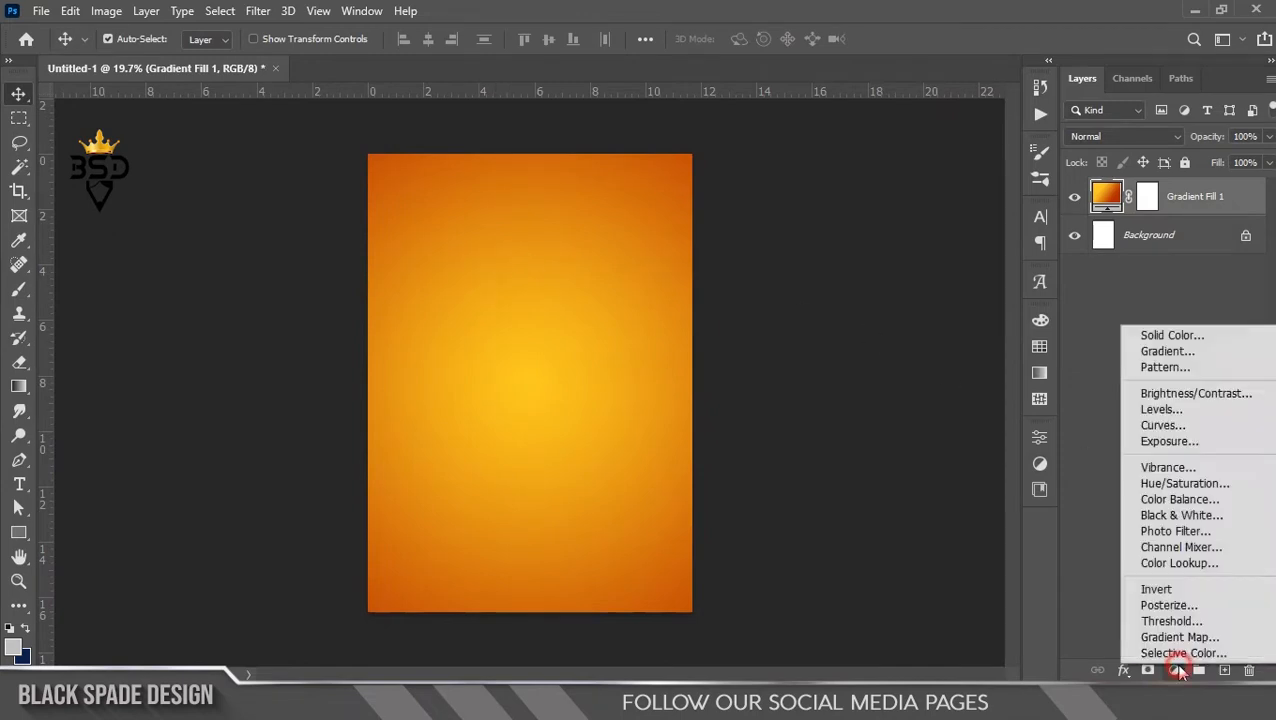
{"action": "left_click", "coordinate": [1166, 351]}
{"action": "left_click", "coordinate": [1040, 262]}
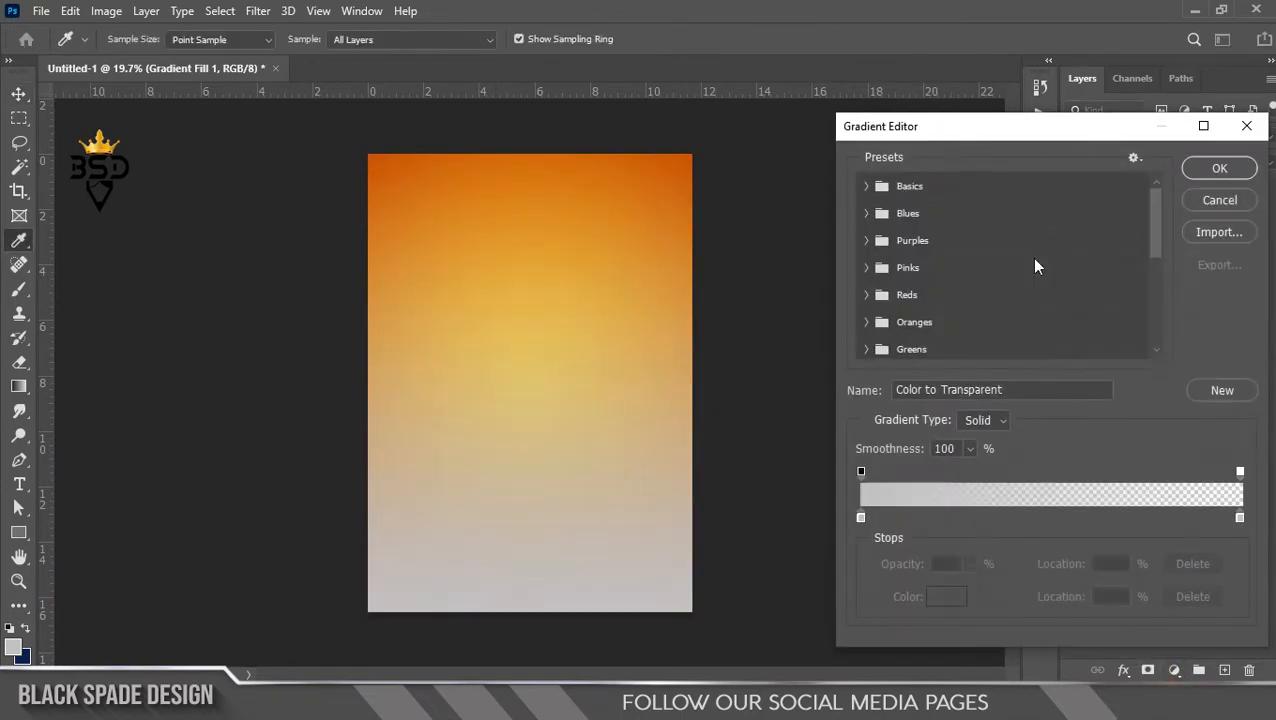
{"action": "left_click", "coordinate": [867, 214]}
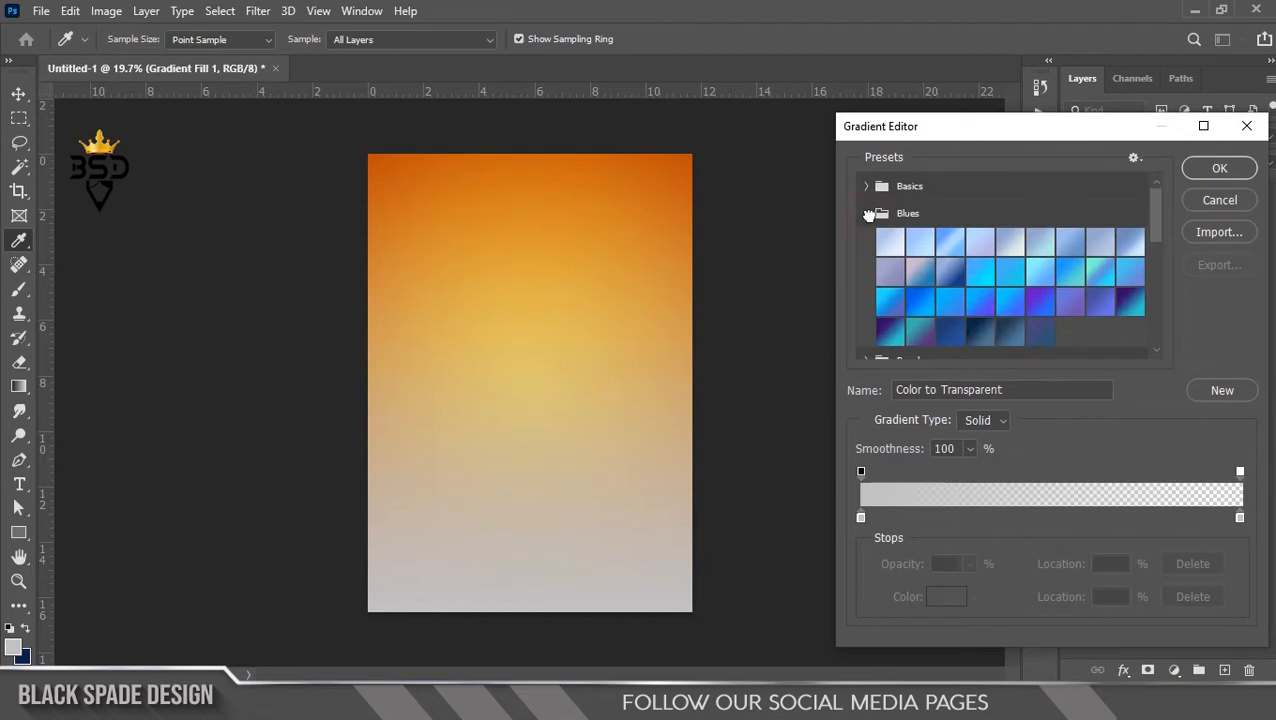
{"action": "left_click", "coordinate": [860, 517]}
{"action": "left_click", "coordinate": [946, 596]}
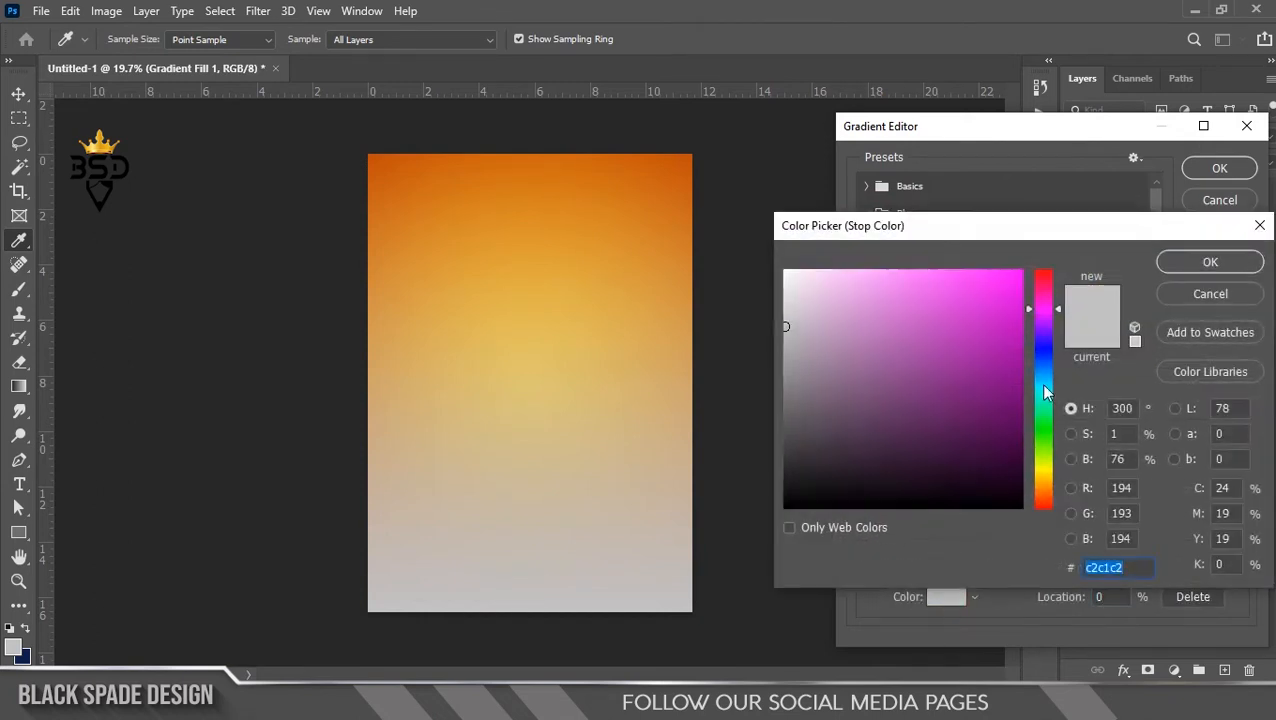
{"action": "left_click", "coordinate": [987, 334]}
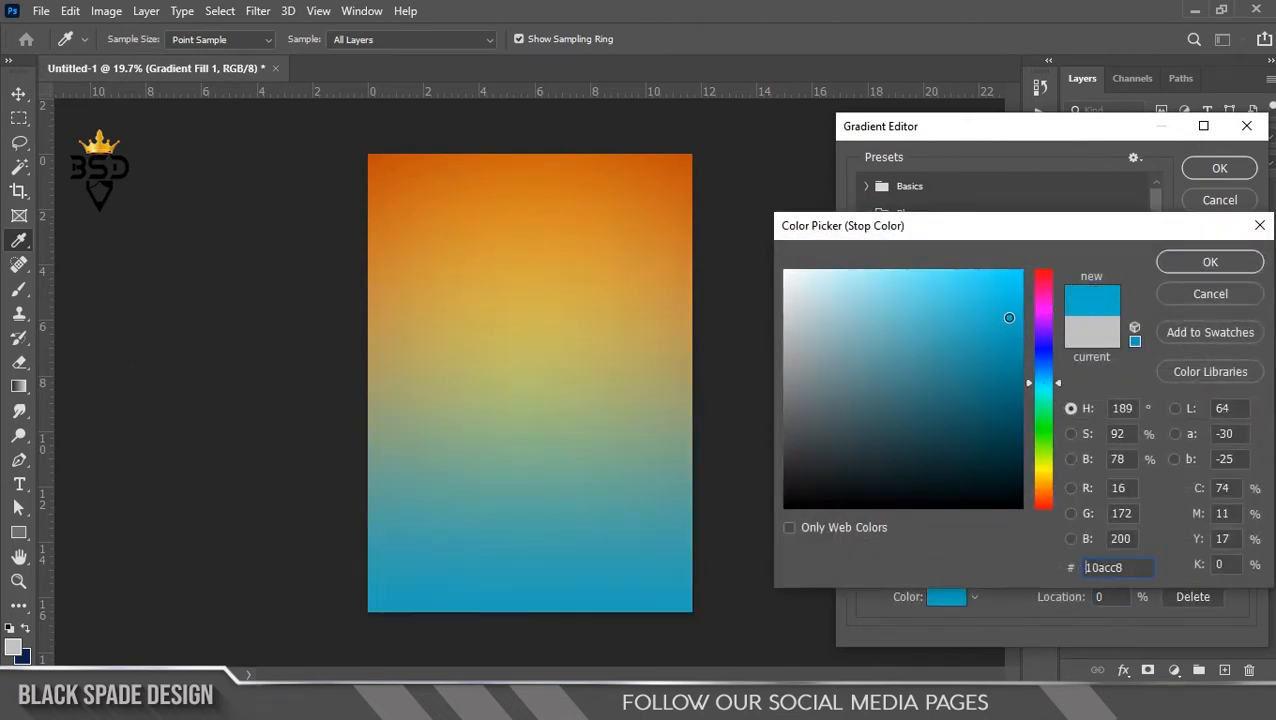
{"action": "left_click", "coordinate": [1210, 261]}
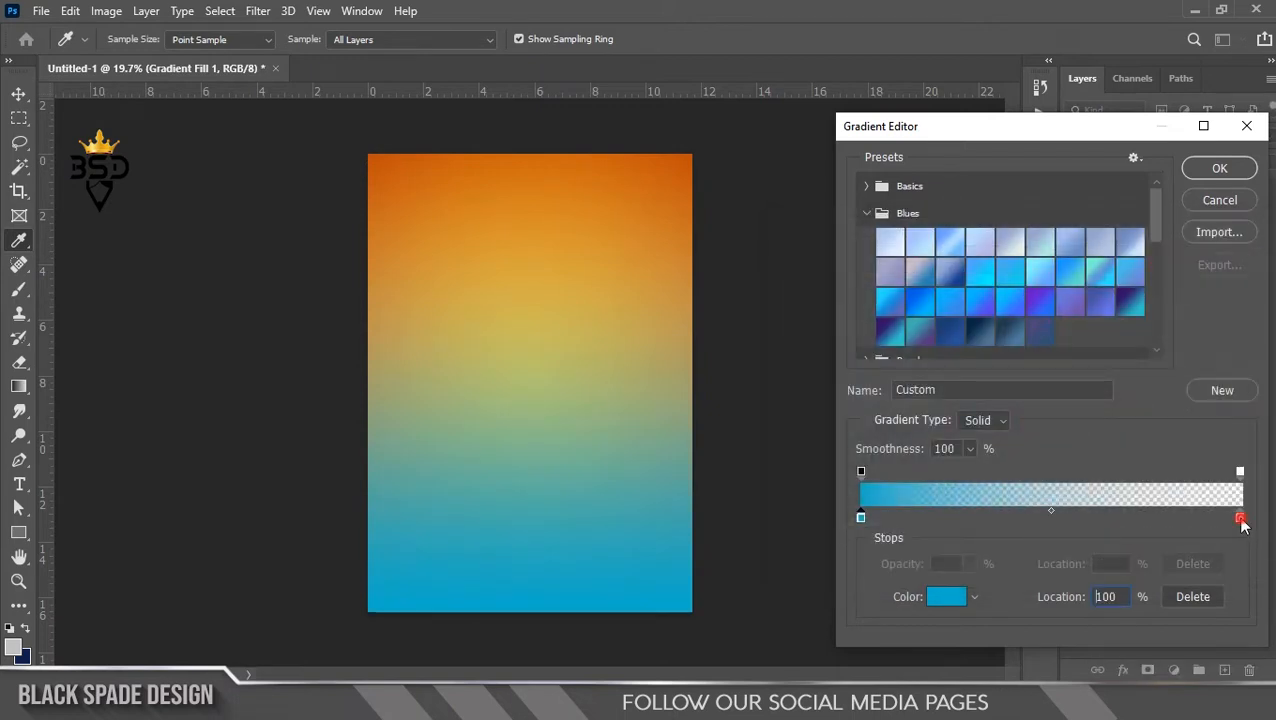
Remove the end color stop from the blue gradient and apply the fill reversed so blue starts at the poster's top.
{"action": "left_click_drag", "start_coordinate": [1240, 519], "coordinate": [1240, 575]}
{"action": "left_click", "coordinate": [1222, 172]}
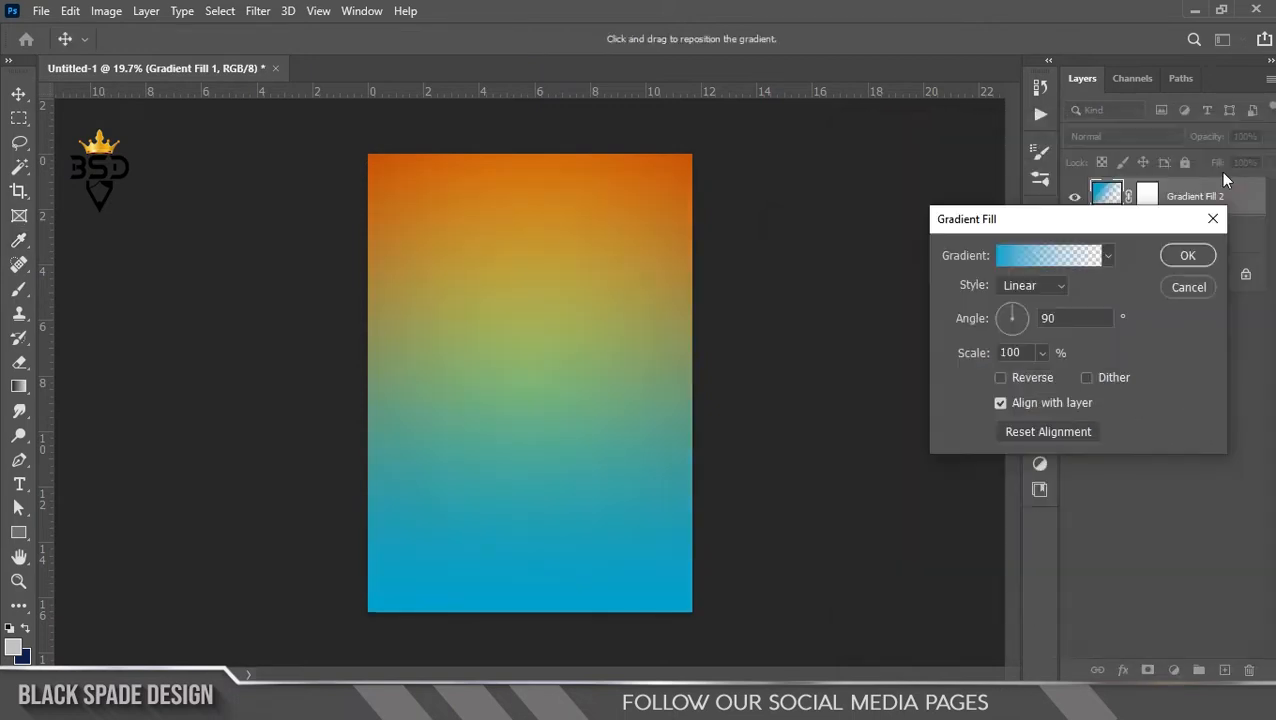
{"action": "left_click", "coordinate": [1001, 378]}
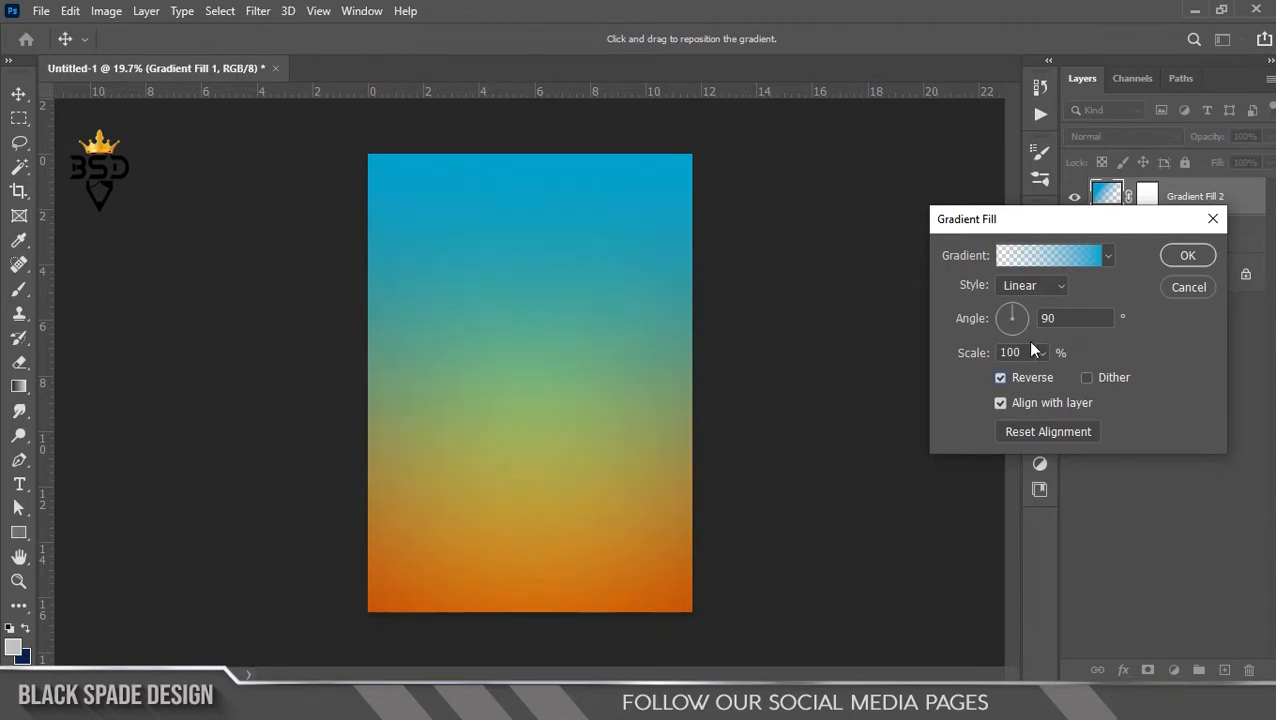
{"action": "left_click", "coordinate": [1185, 262]}
{"action": "scroll", "coordinate": [347, 373], "scroll_direction": "down", "scroll_amount": 2}
{"action": "scroll", "coordinate": [347, 373], "scroll_direction": "up", "scroll_amount": 3}
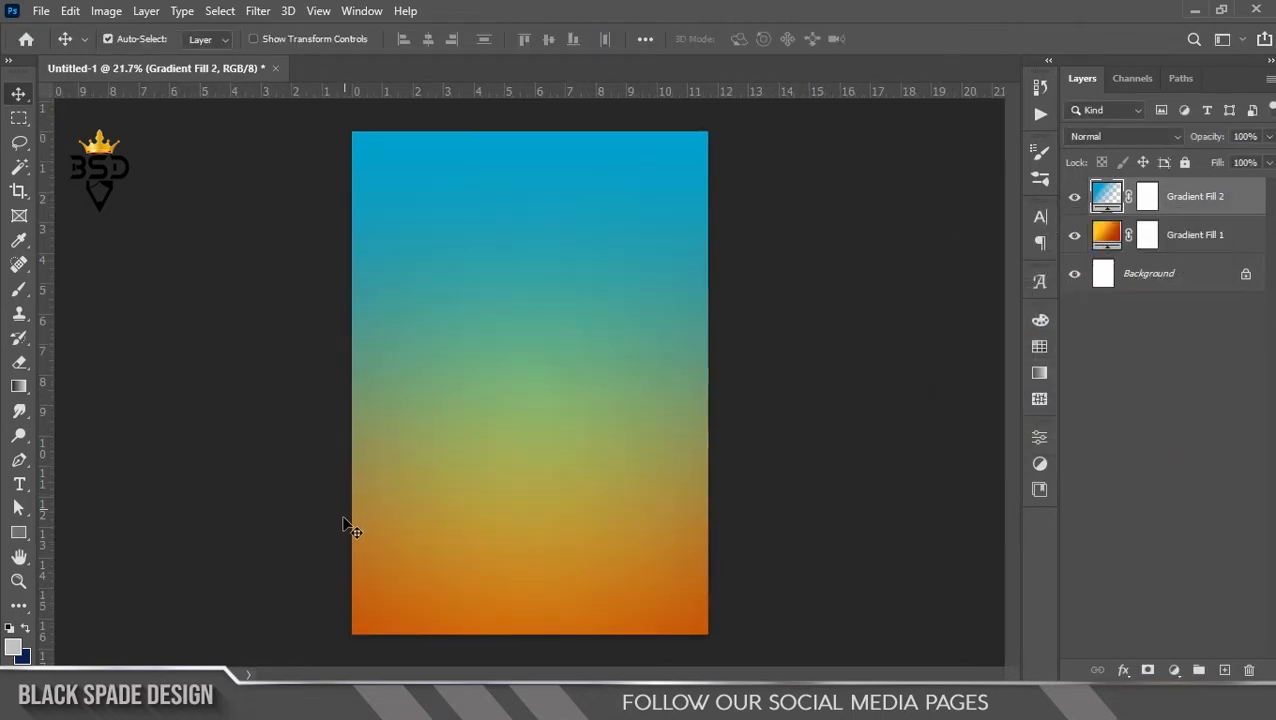
Move the yellow stop of the Gradient Fill 1 layer's gradient to location 13% and apply the change.
{"action": "double_click", "coordinate": [1105, 237]}
{"action": "left_click", "coordinate": [1045, 255]}
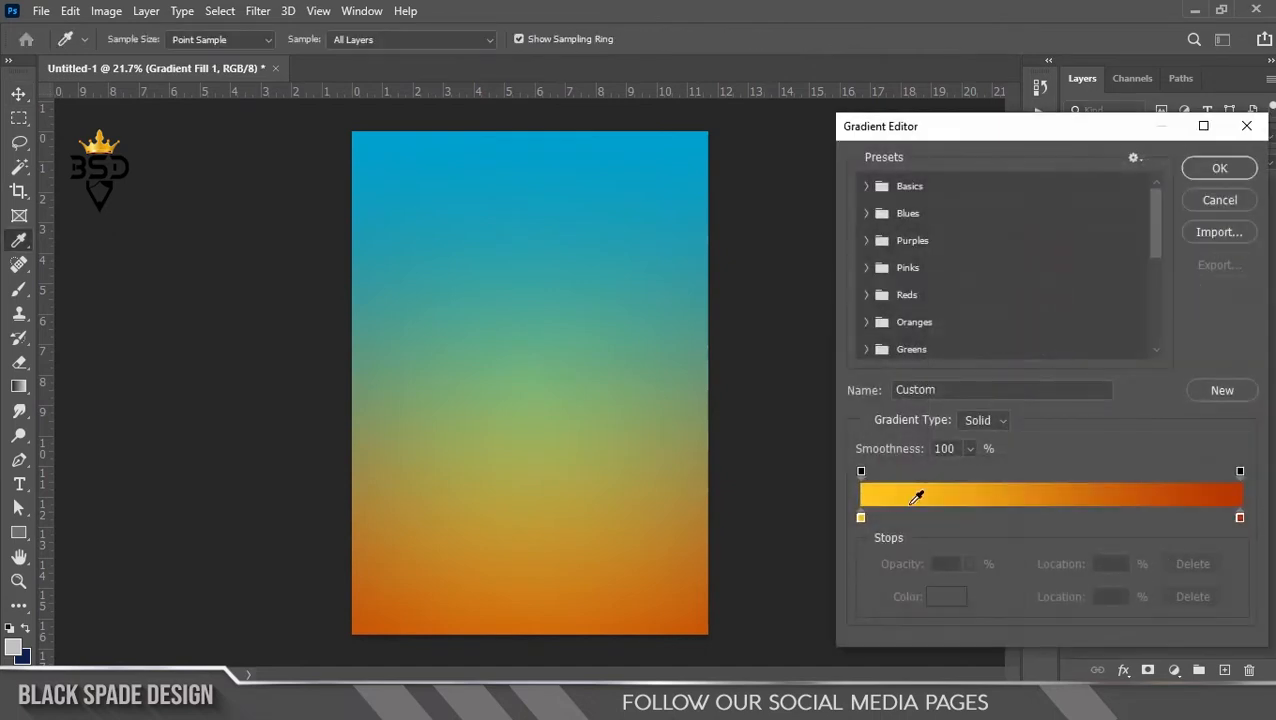
{"action": "left_click_drag", "start_coordinate": [860, 518], "coordinate": [907, 520]}
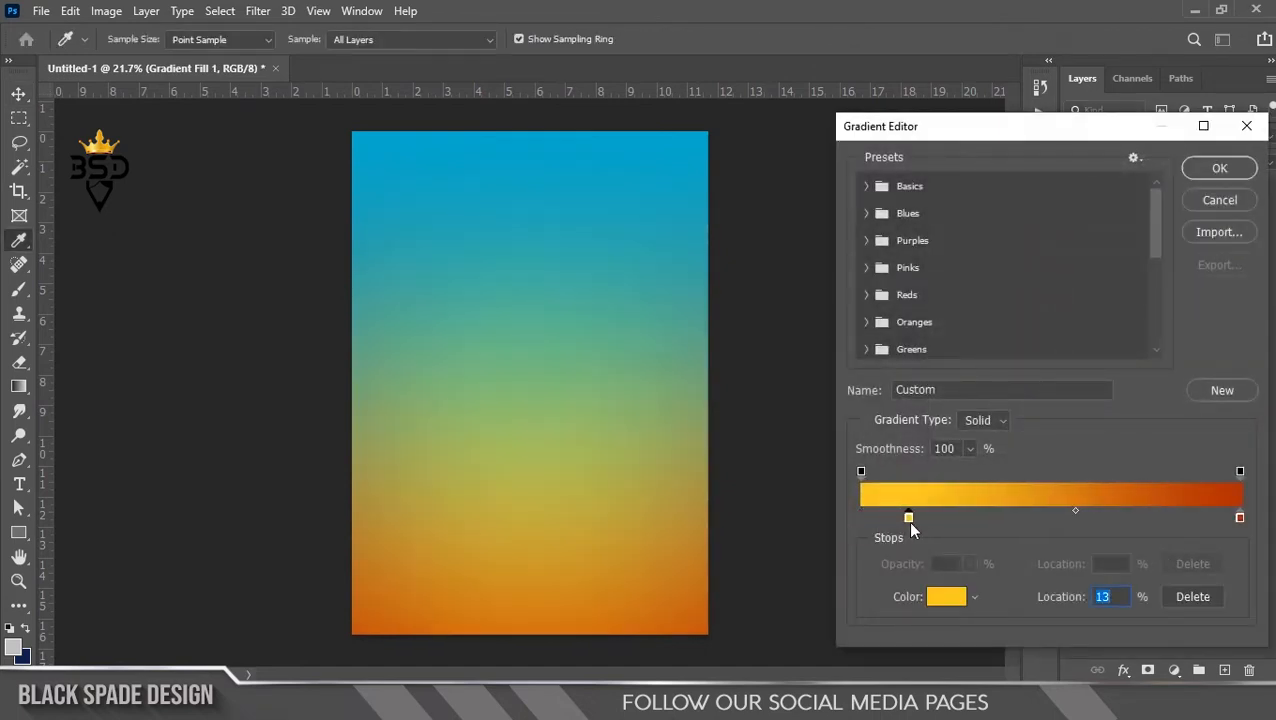
{"action": "left_click", "coordinate": [1214, 167]}
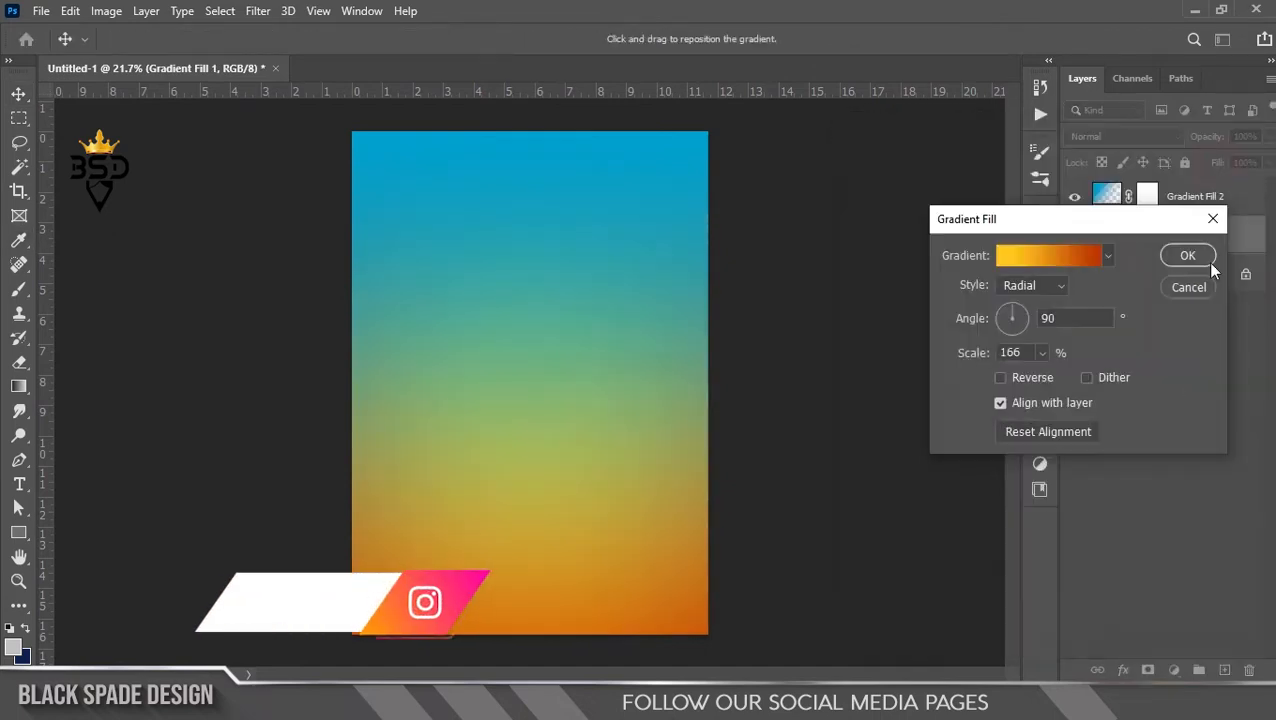
{"action": "left_click", "coordinate": [1207, 259]}
{"action": "scroll", "coordinate": [669, 285], "scroll_direction": "down", "scroll_amount": 1}
Place the BC image from the Summer folder above Gradient Fill 2, scaled to about 96% and centered horizontally on the poster.
{"action": "left_click", "coordinate": [1197, 205]}
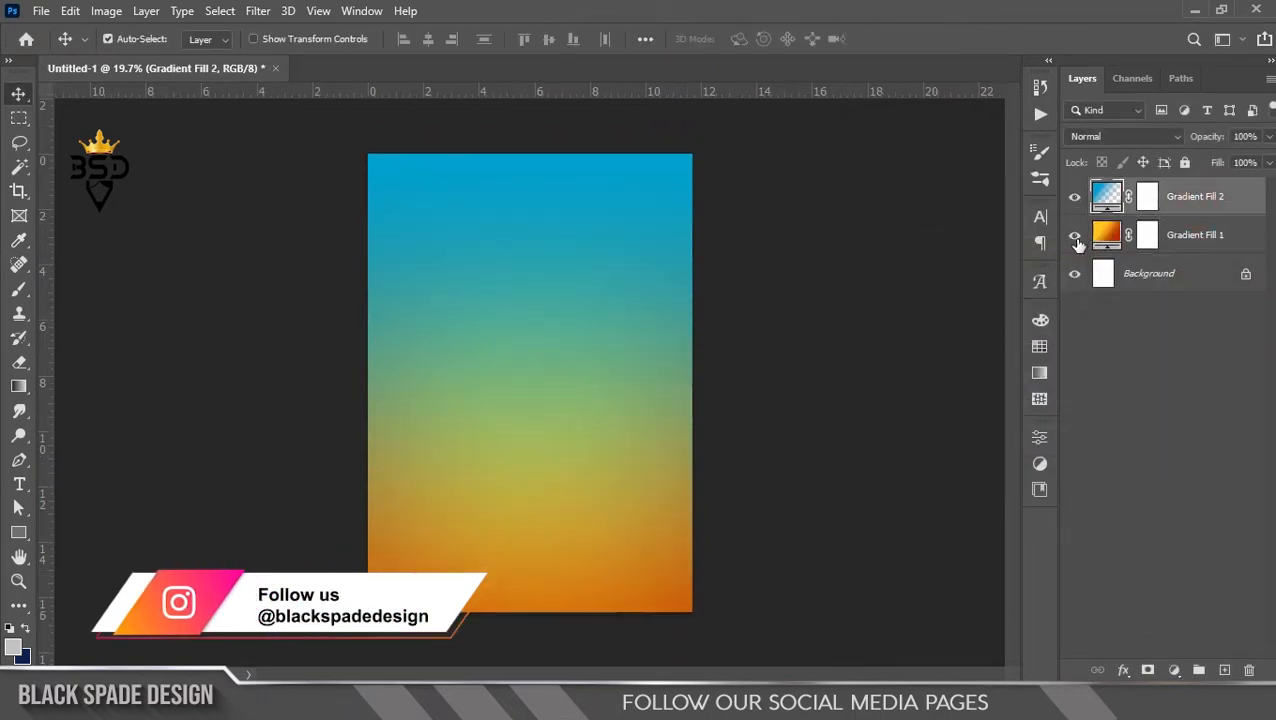
{"action": "left_click", "coordinate": [434, 700]}
{"action": "left_click", "coordinate": [258, 240]}
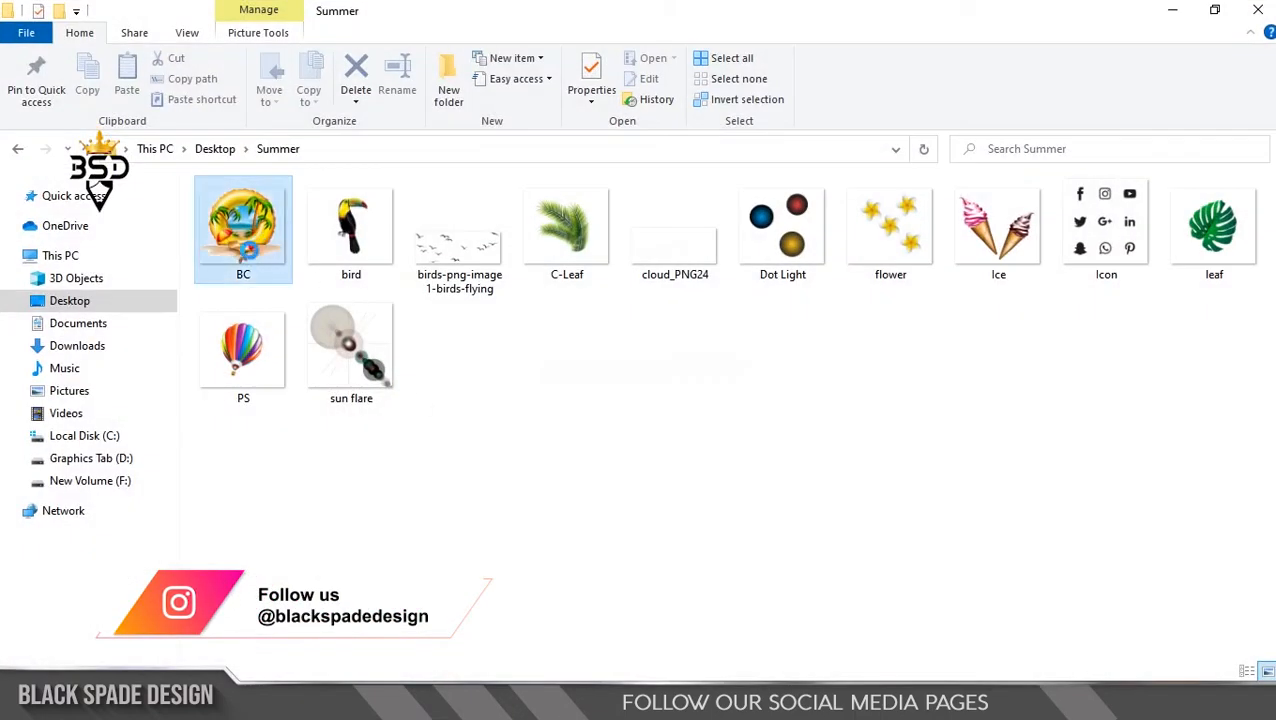
{"action": "left_click_drag", "start_coordinate": [248, 254], "coordinate": [545, 350]}
{"action": "left_click_drag", "start_coordinate": [549, 394], "coordinate": [551, 359]}
{"action": "left_click_drag", "start_coordinate": [668, 226], "coordinate": [662, 231]}
{"action": "left_click_drag", "start_coordinate": [546, 366], "coordinate": [548, 378]}
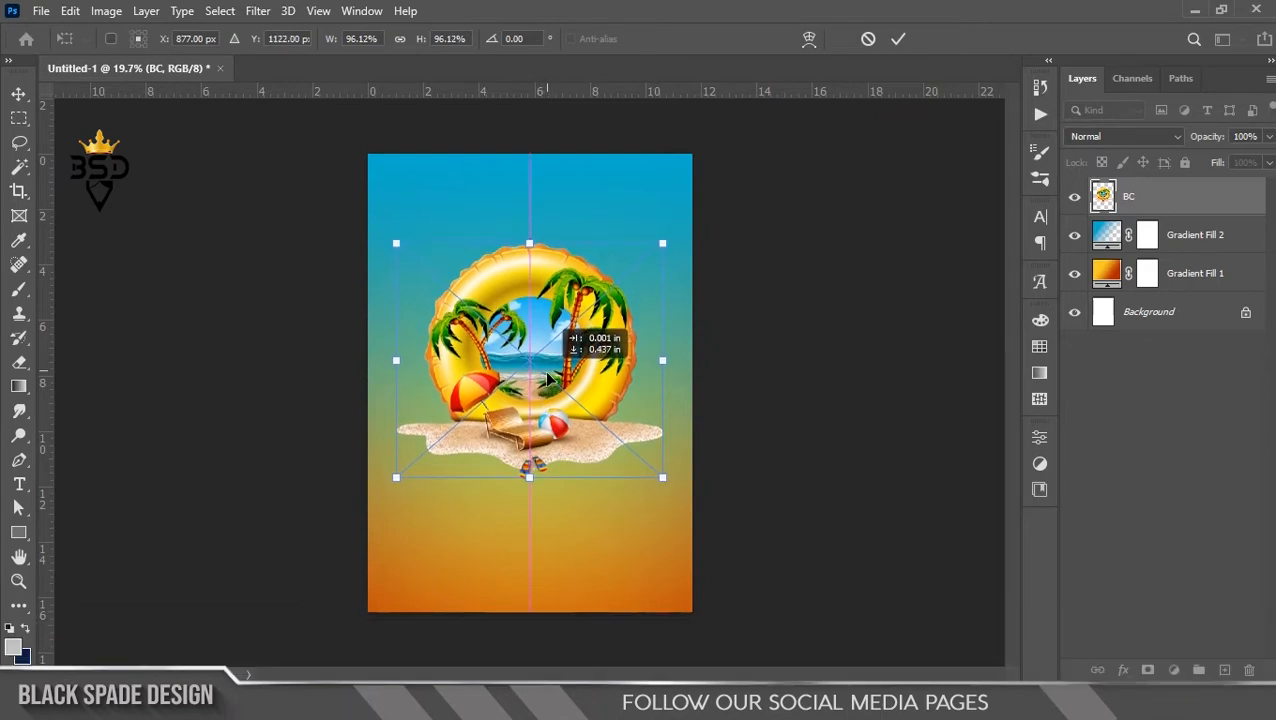
{"action": "key", "text": "Return"}
Apply a Curves adjustment to the BC layer with the black point moved to input 17.
{"action": "key", "text": "ctrl+0"}
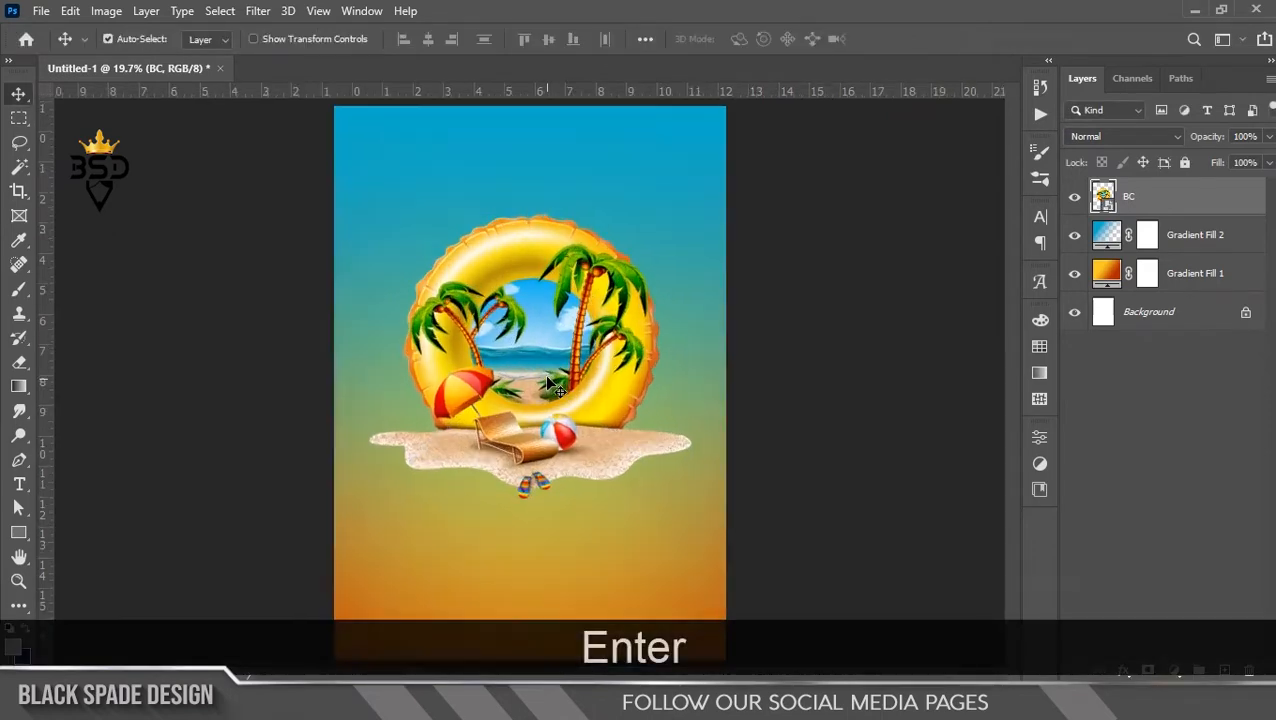
{"action": "key", "text": "ctrl+m"}
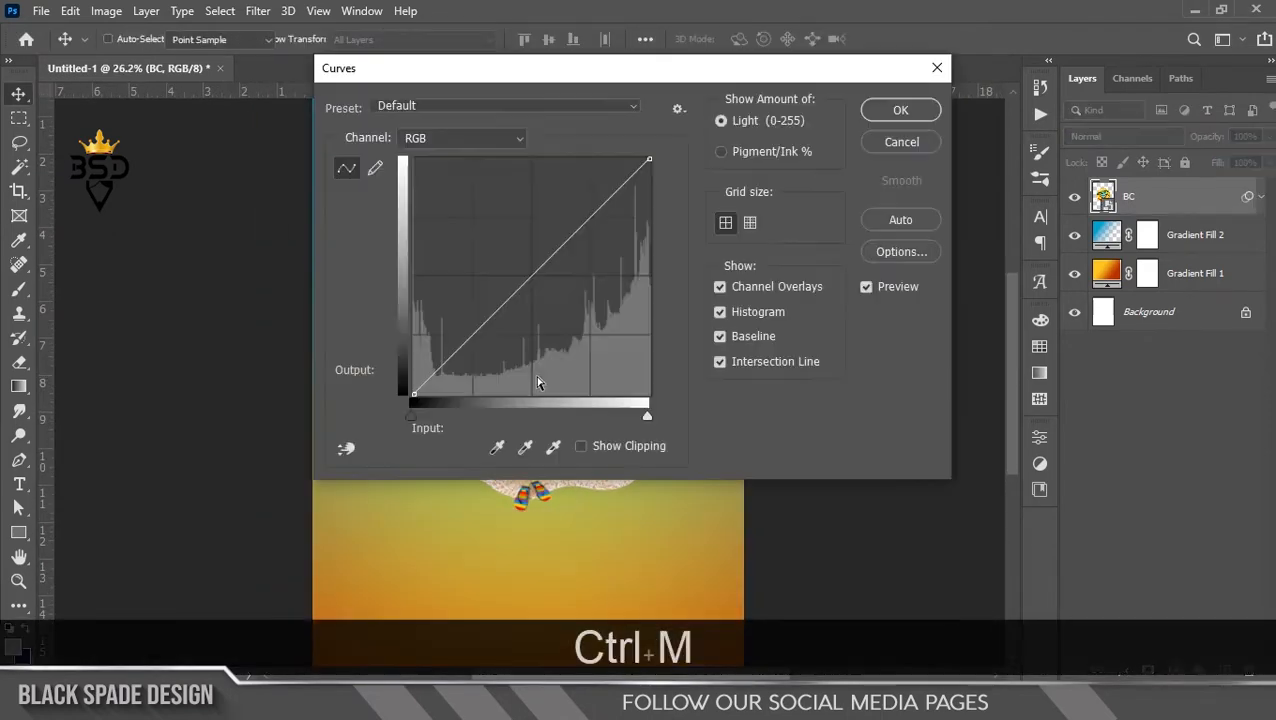
{"action": "left_click_drag", "start_coordinate": [404, 76], "coordinate": [813, 168]}
{"action": "left_click_drag", "start_coordinate": [821, 500], "coordinate": [828, 504]}
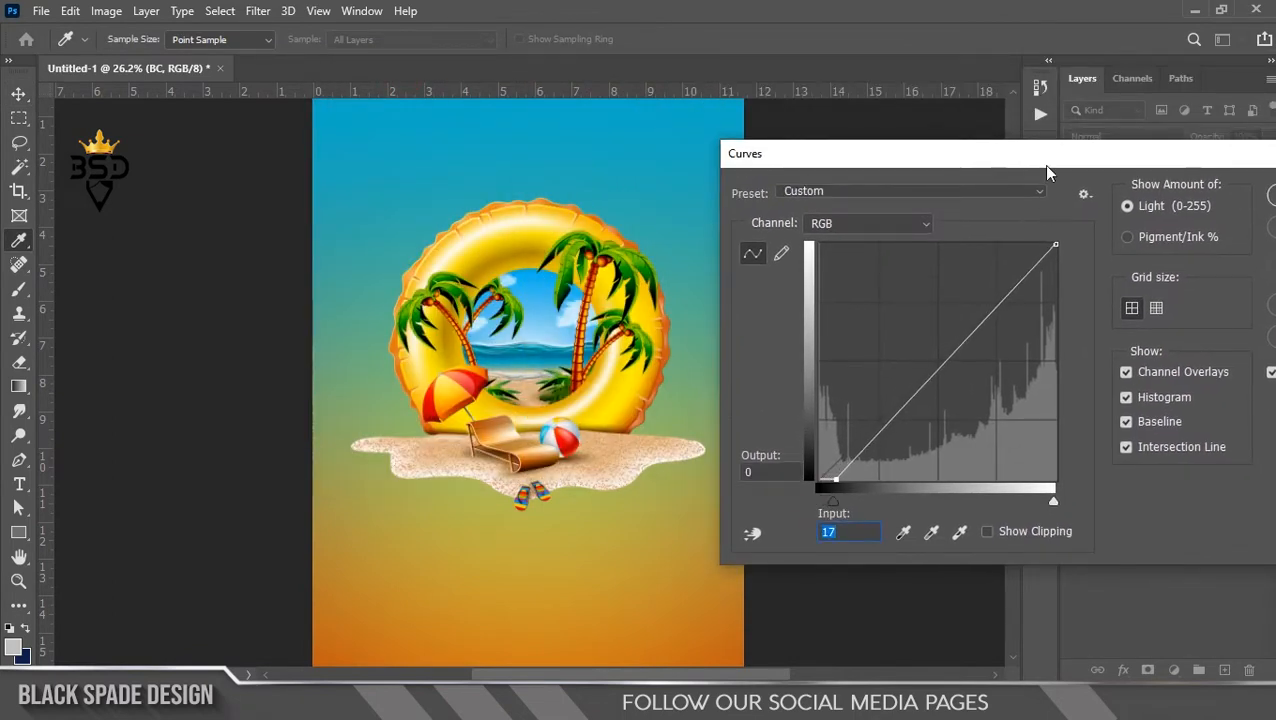
{"action": "left_click_drag", "start_coordinate": [1046, 164], "coordinate": [950, 166]}
{"action": "left_click", "coordinate": [1227, 187]}
Draw a flat ellipse about 1323 by 79 px across the lower sand, on a layer directly above Gradient Fill 2.
{"action": "scroll", "coordinate": [598, 449], "scroll_direction": "up", "scroll_amount": 6}
{"action": "key", "text": "space"}
{"action": "left_click_drag", "start_coordinate": [547, 492], "coordinate": [606, 384]}
{"action": "left_click", "coordinate": [1210, 295]}
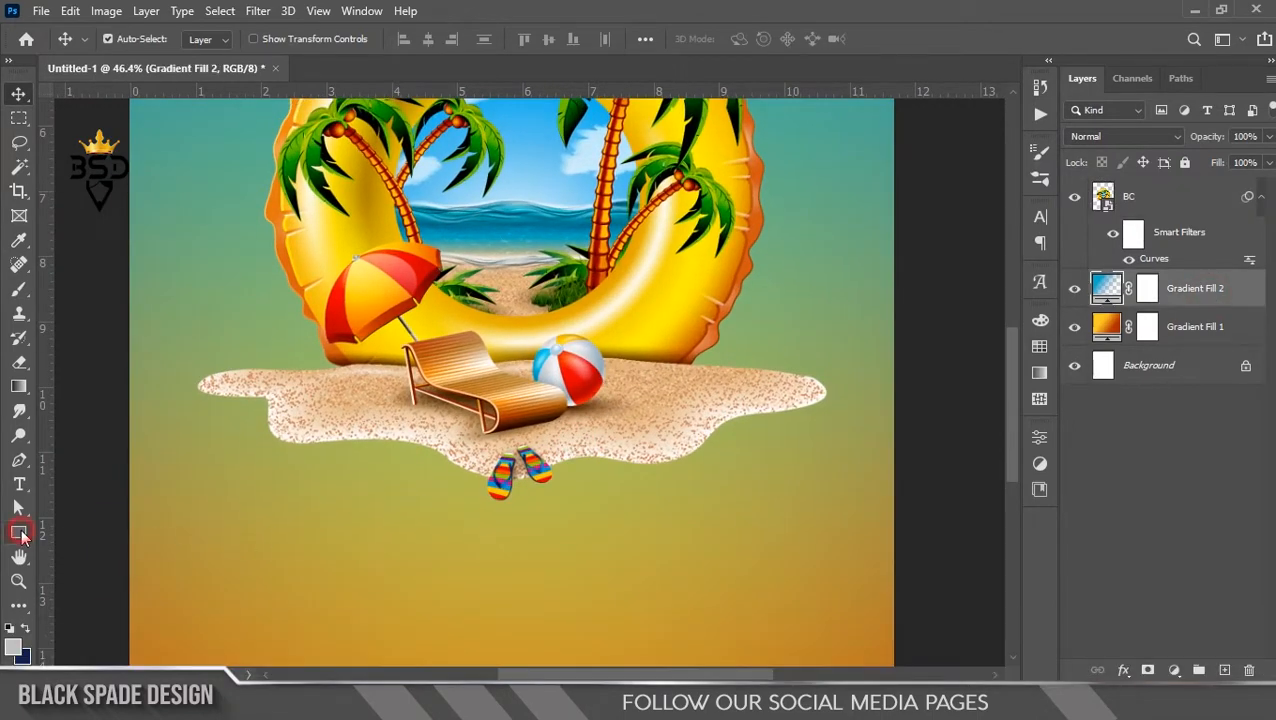
{"action": "left_click", "coordinate": [20, 533]}
{"action": "left_click", "coordinate": [95, 566]}
{"action": "left_click_drag", "start_coordinate": [227, 415], "coordinate": [841, 452]}
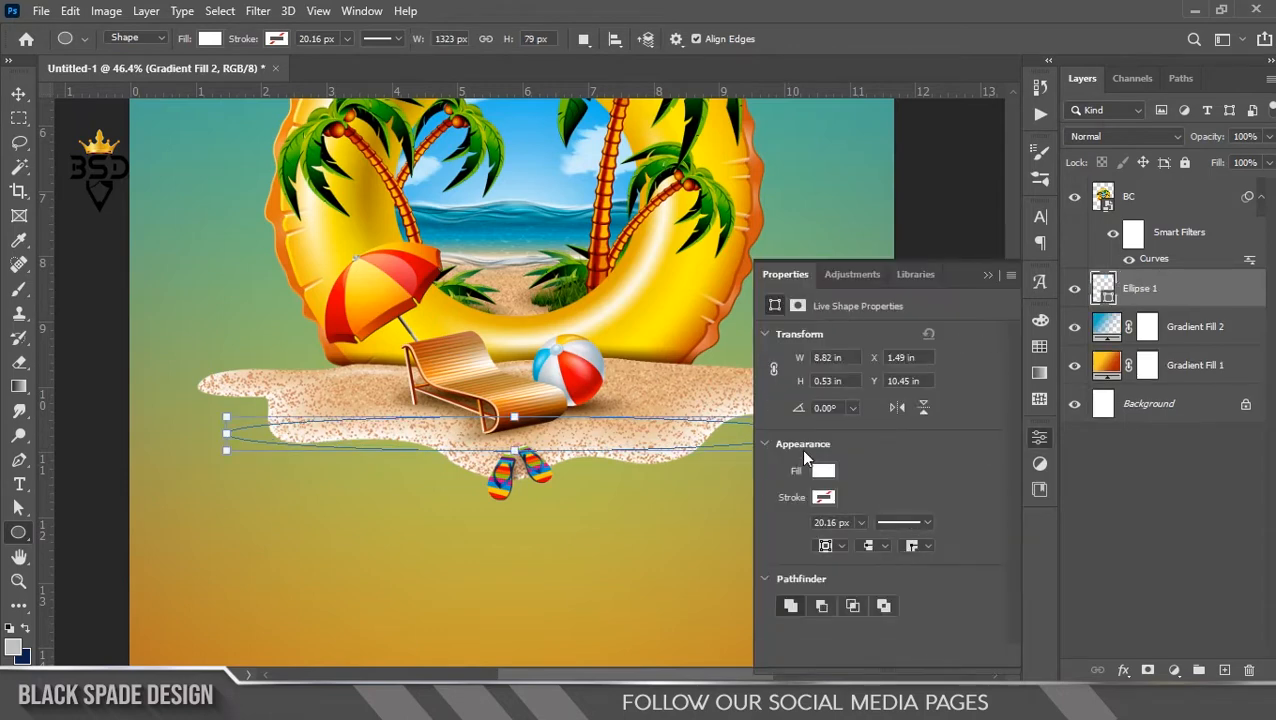
Fill the ellipse with near-black (1a1919).
{"action": "left_click", "coordinate": [823, 470]}
{"action": "left_click", "coordinate": [963, 461]}
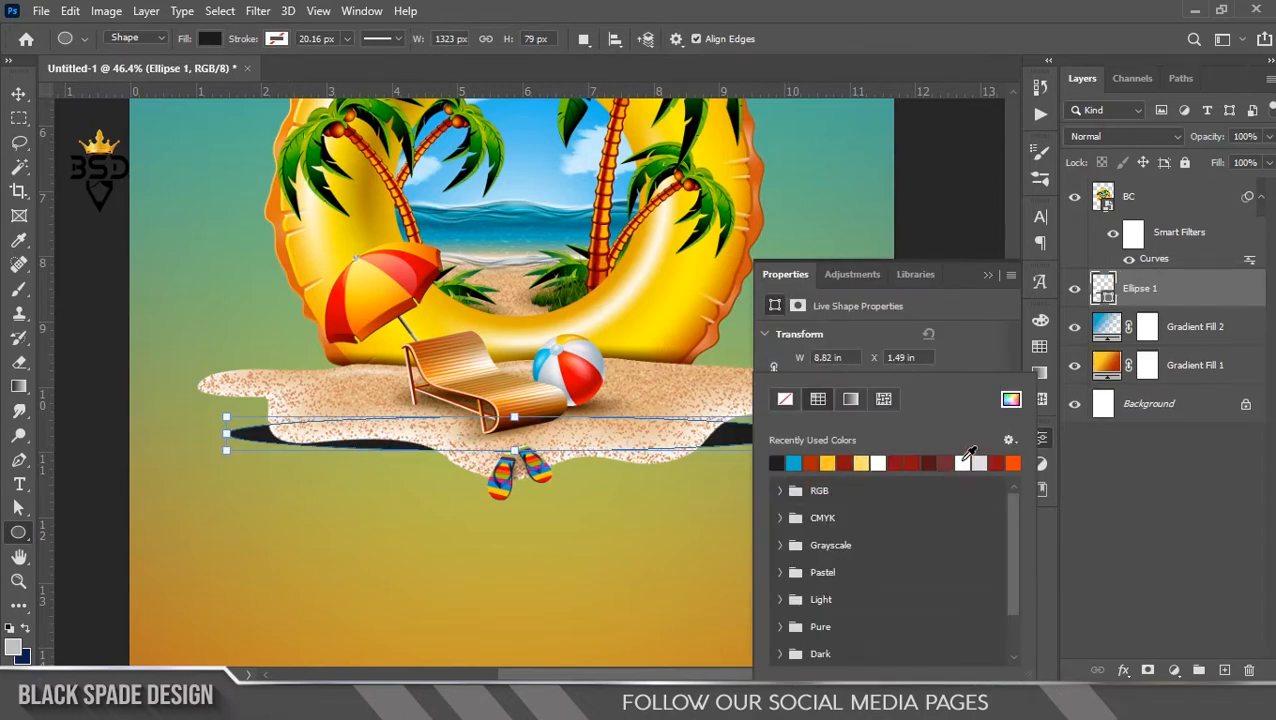
{"action": "double_click", "coordinate": [1103, 288]}
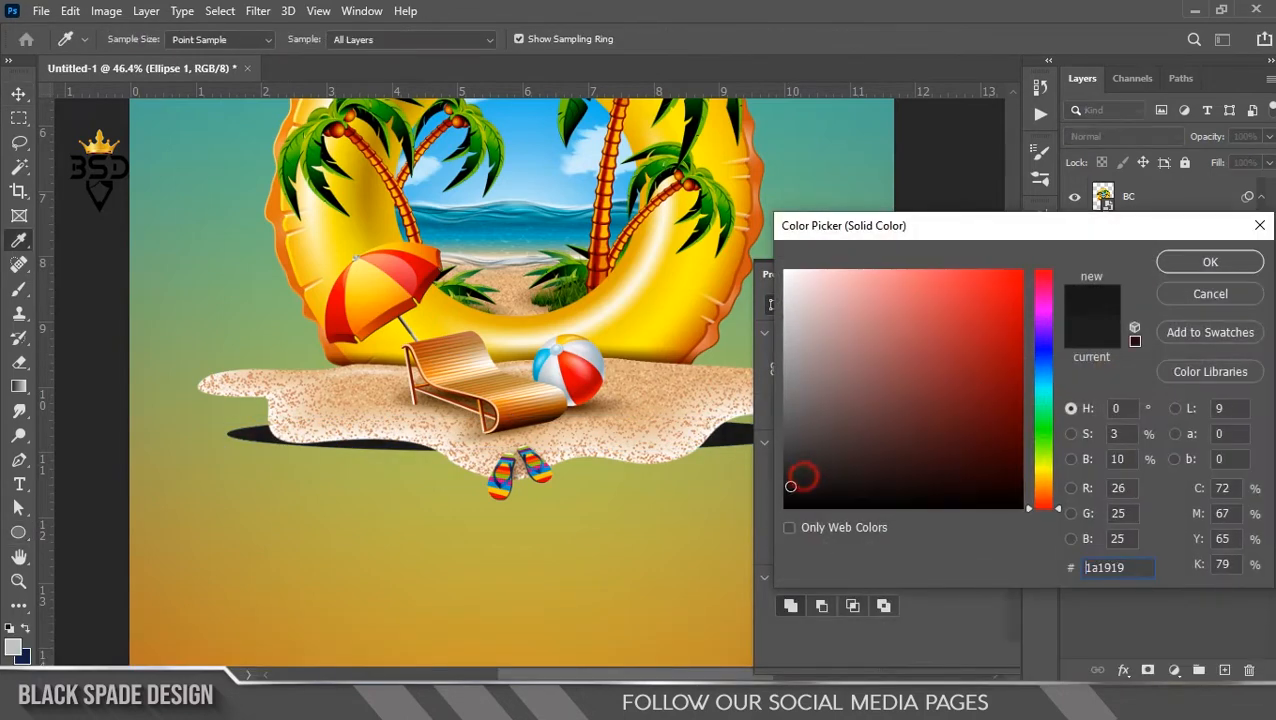
{"action": "left_click", "coordinate": [1183, 263]}
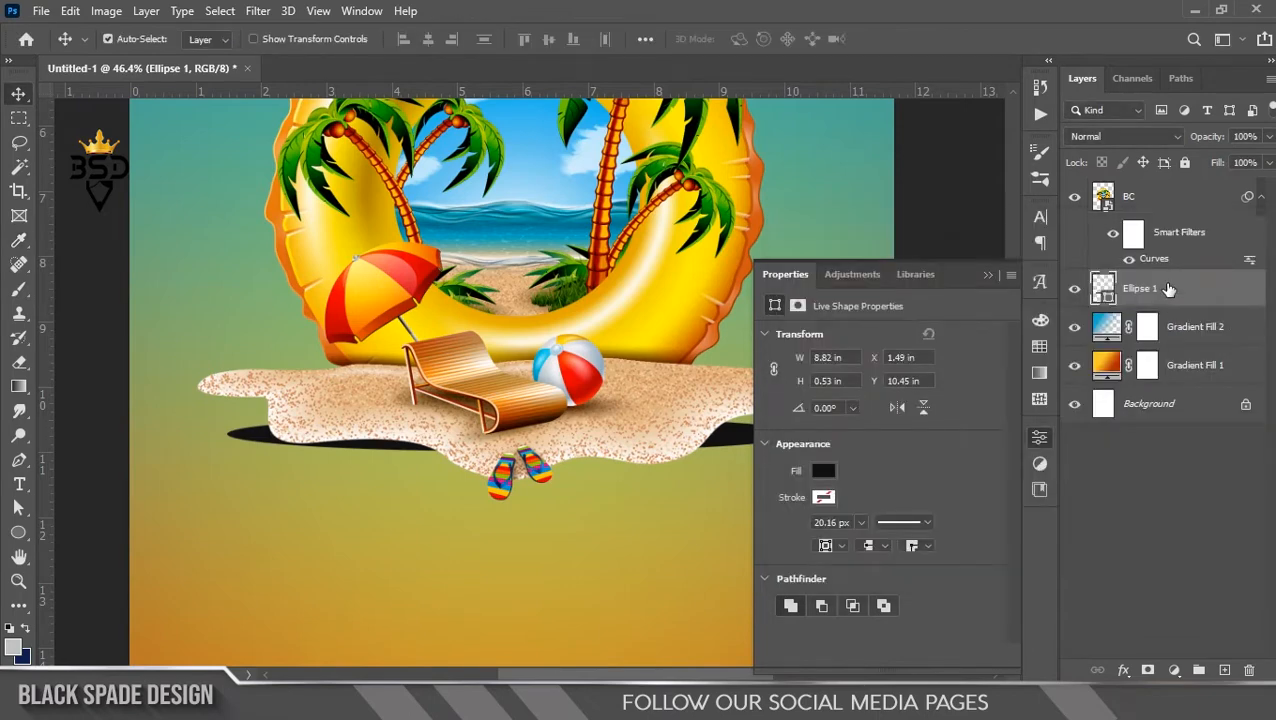
Rasterize the ellipse and apply a Gaussian Blur with a 9.6-pixel radius.
{"action": "left_click", "coordinate": [257, 14]}
{"action": "mouse_move", "coordinate": [392, 250]}
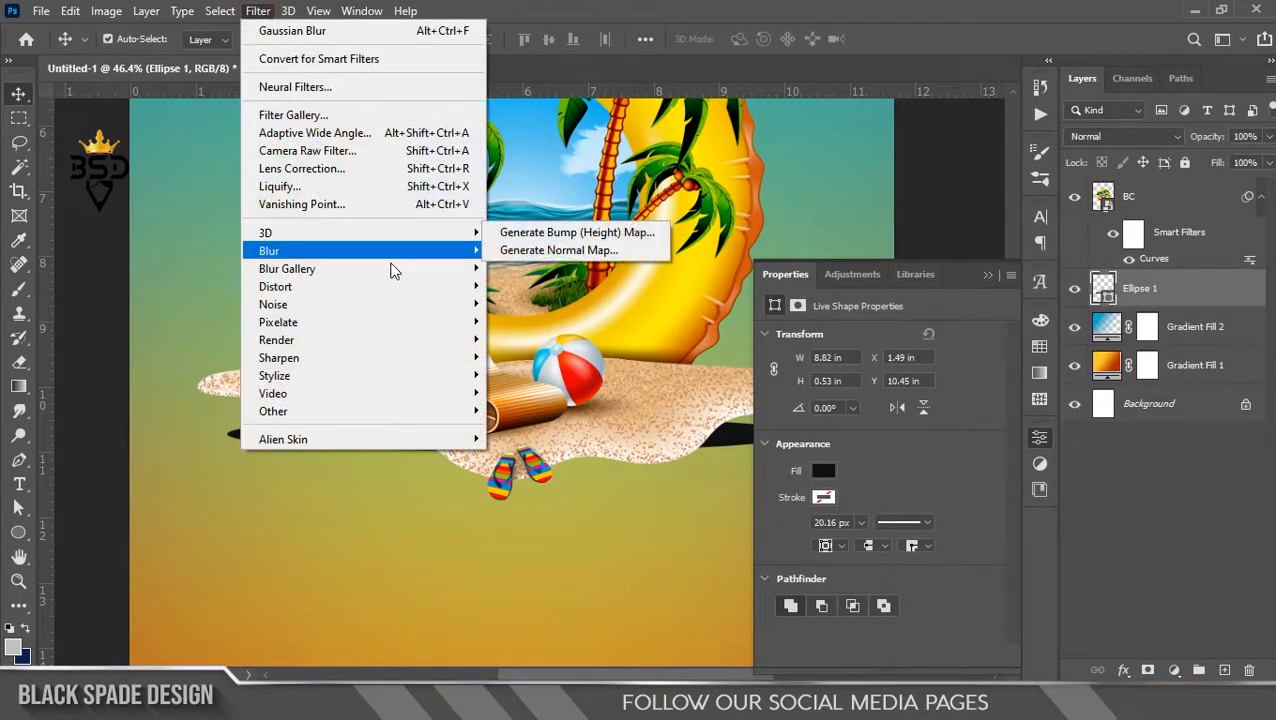
{"action": "left_click", "coordinate": [546, 324]}
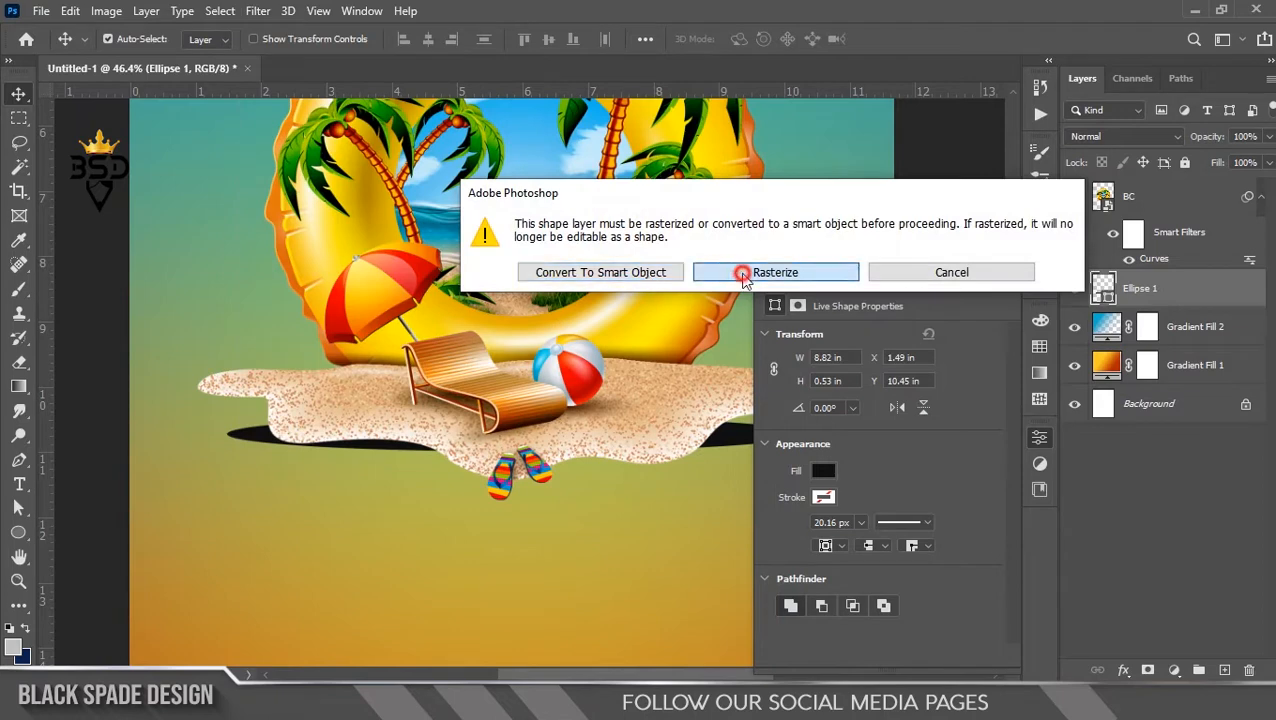
{"action": "left_click", "coordinate": [746, 273]}
{"action": "left_click_drag", "start_coordinate": [781, 416], "coordinate": [797, 414]}
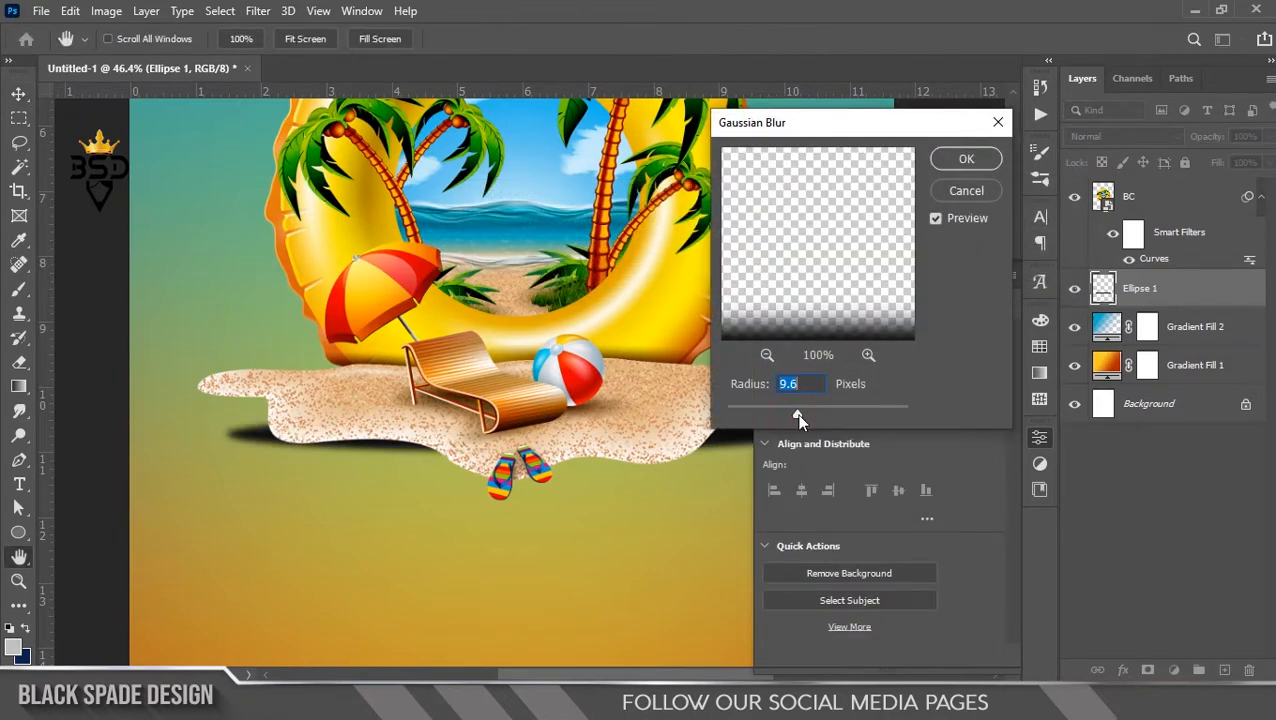
{"action": "left_click", "coordinate": [966, 160]}
{"action": "left_click", "coordinate": [991, 272]}
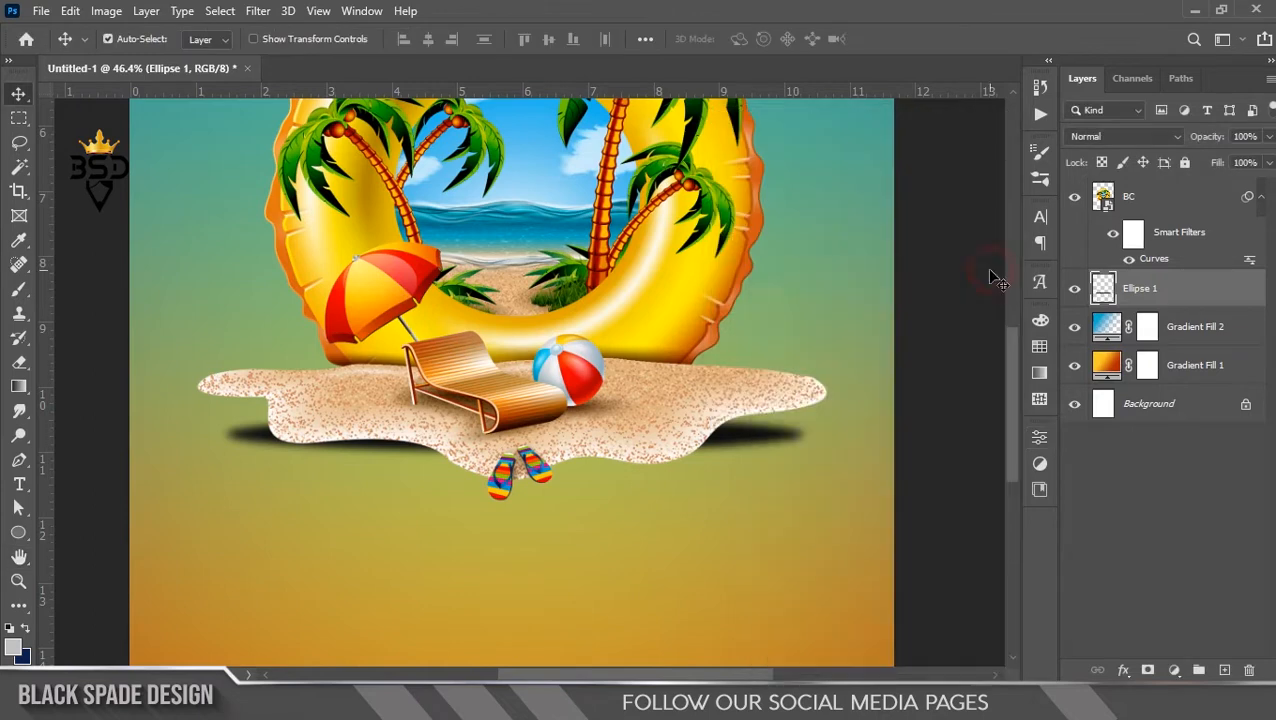
Nudge the blurred ellipse up so it tucks beneath the edges of the sand.
{"action": "key", "text": "Up"}
{"action": "key", "text": "Up"}
{"action": "key", "text": "Up"}
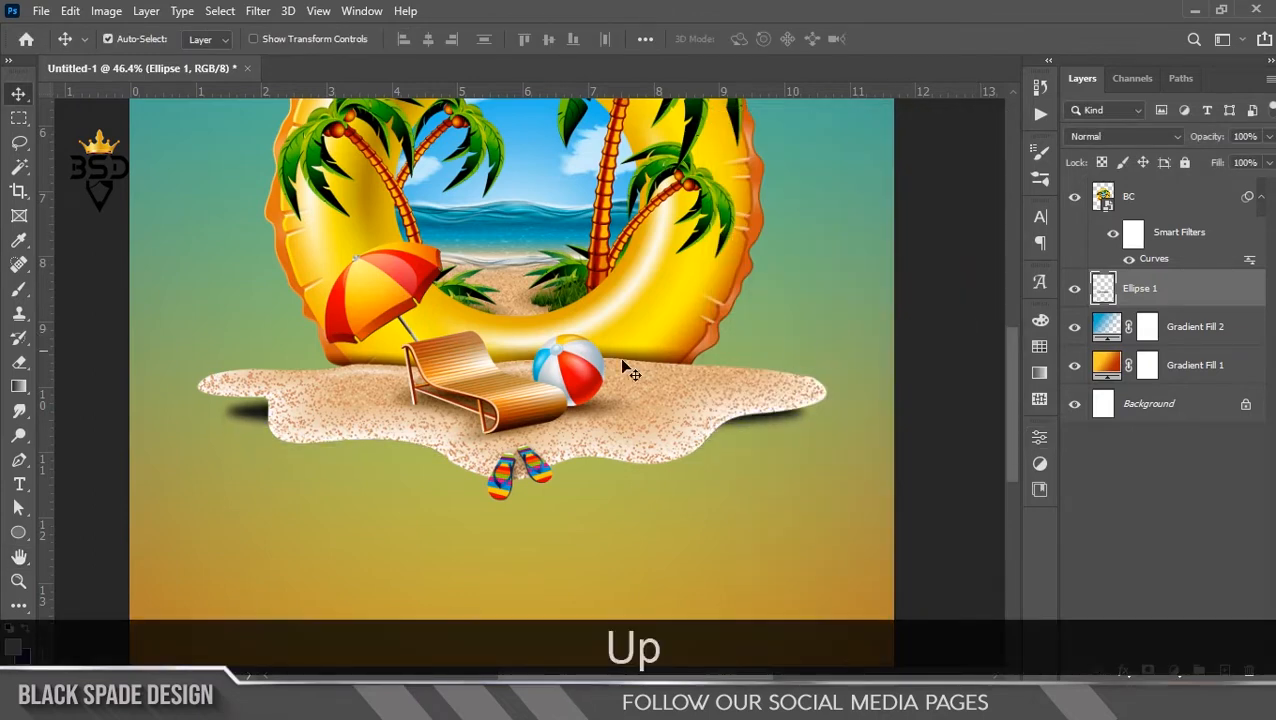
Stretch the ellipse shadow vertically to about 197% height, keeping its width at 100%.
{"action": "scroll", "coordinate": [394, 420], "scroll_direction": "up", "scroll_amount": 3}
{"action": "left_click_drag", "start_coordinate": [394, 420], "coordinate": [490, 390]}
{"action": "key", "text": "ctrl+t"}
{"action": "left_click_drag", "start_coordinate": [632, 419], "coordinate": [645, 450]}
{"action": "scroll", "coordinate": [640, 450], "scroll_direction": "down", "scroll_amount": 3}
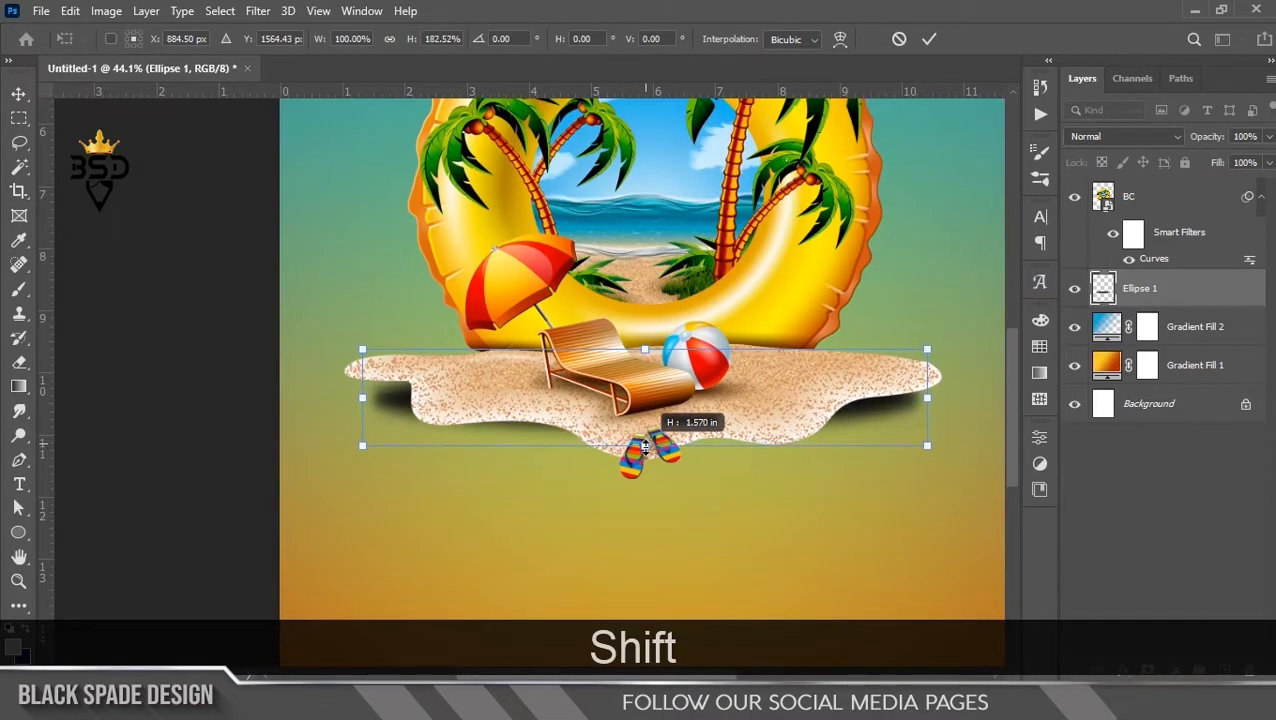
{"action": "left_click_drag", "start_coordinate": [648, 356], "coordinate": [645, 344]}
{"action": "key", "text": "Return"}
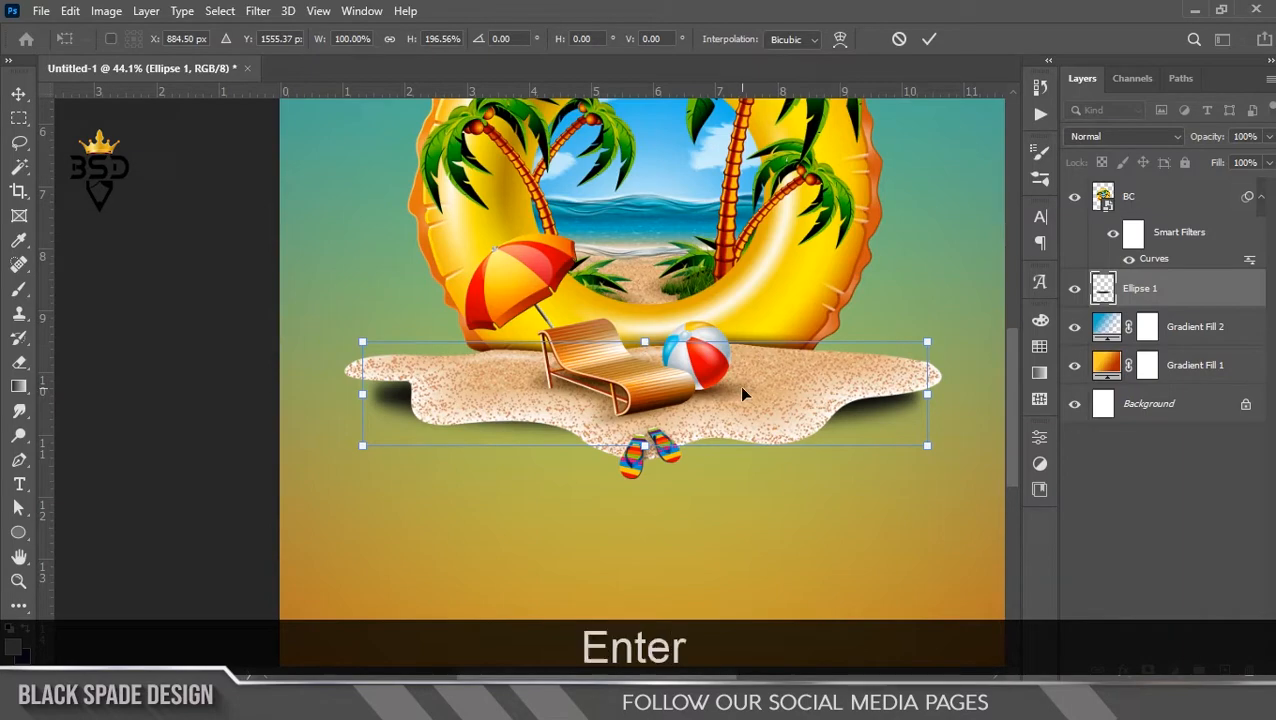
Reduce the opacity of the blurred ellipse shadow under the sand to 75%.
{"action": "left_click_drag", "start_coordinate": [1222, 140], "coordinate": [1196, 142]}
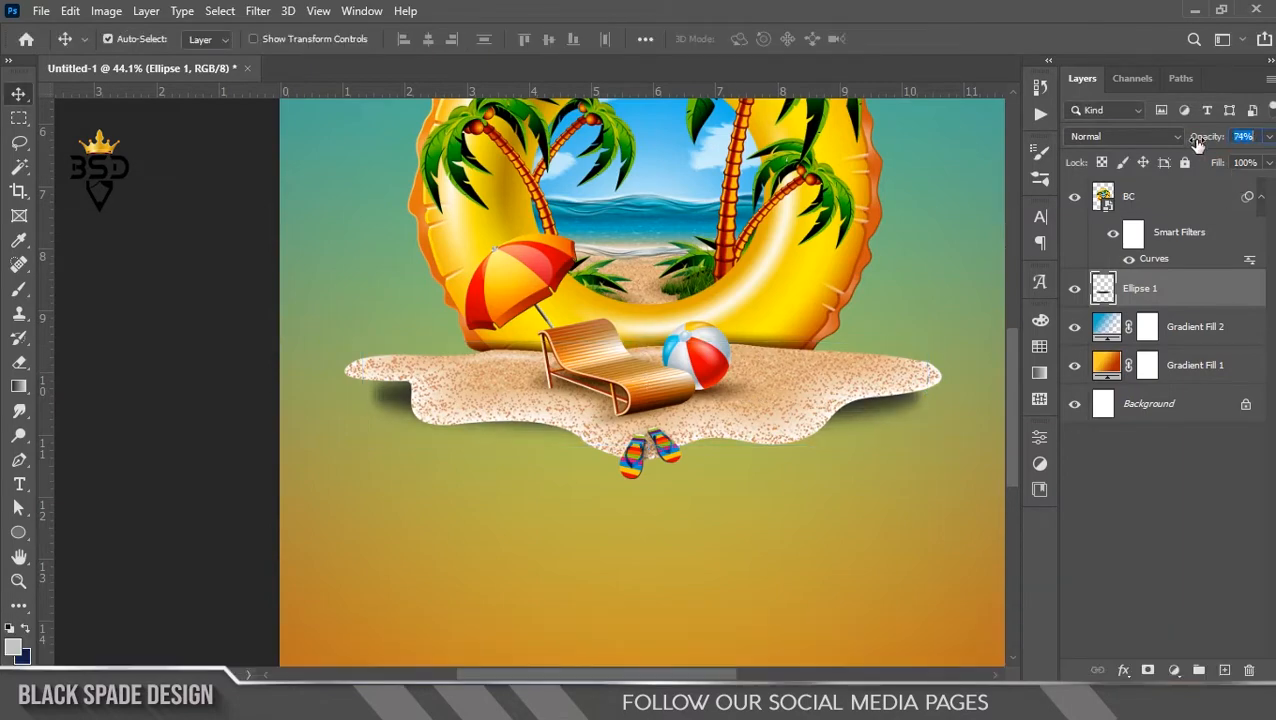
Make an elliptical selection over the lower edge of the left flip-flop and add a new layer below the beach float image.
{"action": "scroll", "coordinate": [653, 486], "scroll_direction": "up", "scroll_amount": 13}
{"action": "left_click_drag", "start_coordinate": [678, 453], "coordinate": [607, 467]}
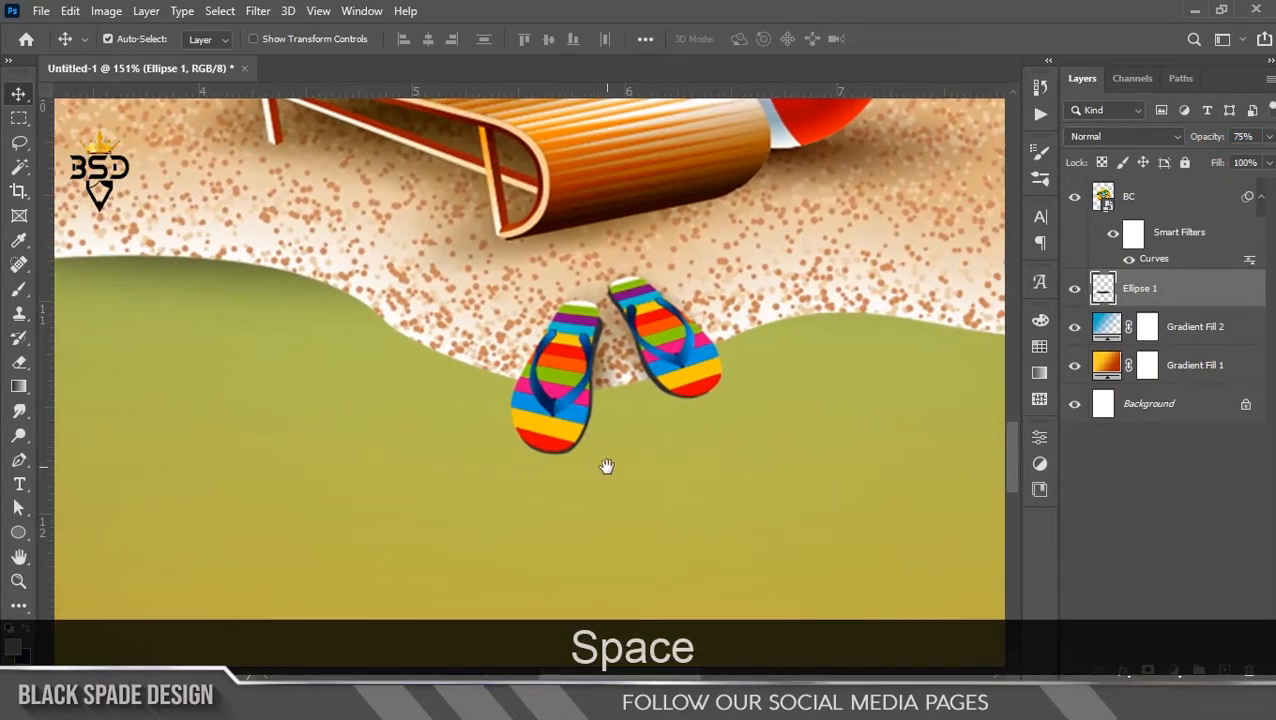
{"action": "right_click", "coordinate": [22, 122]}
{"action": "left_click", "coordinate": [100, 134]}
{"action": "left_click_drag", "start_coordinate": [508, 381], "coordinate": [564, 478]}
{"action": "left_click", "coordinate": [1224, 670]}
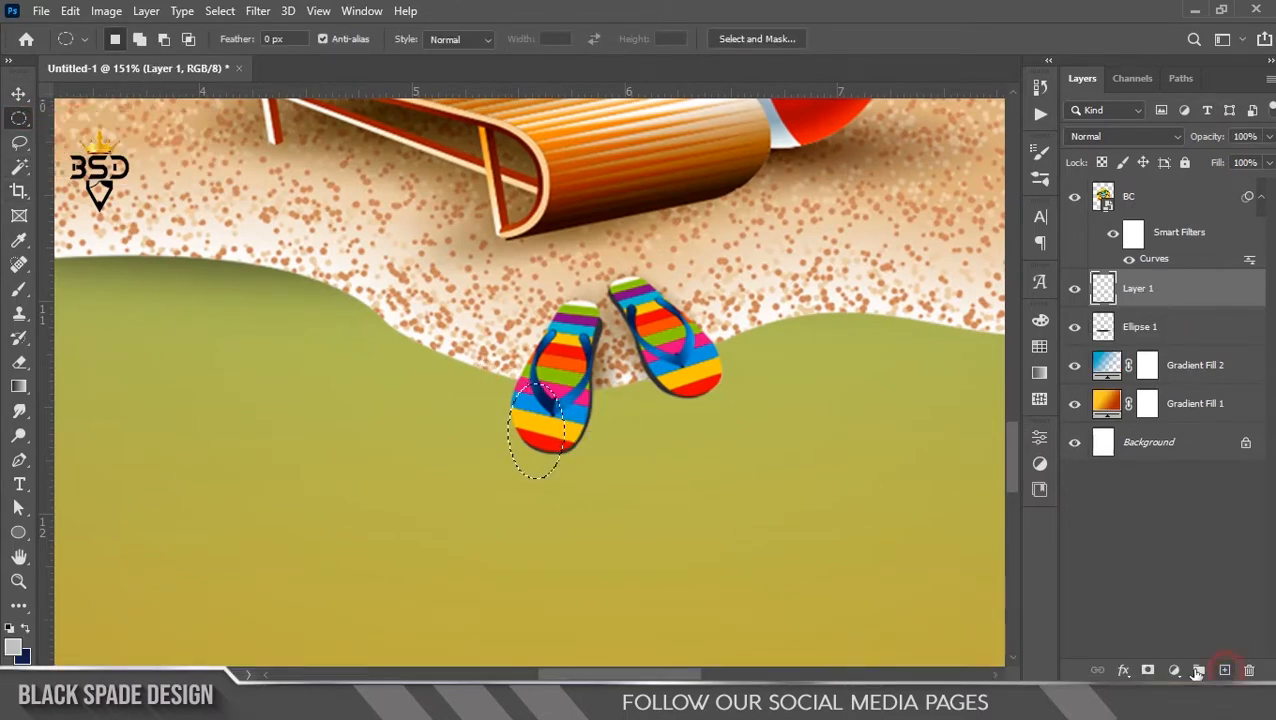
Fill the elliptical selection with black, deselect it, and reapply the last Gaussian Blur to the new layer.
{"action": "left_click", "coordinate": [22, 659]}
{"action": "left_click_drag", "start_coordinate": [787, 470], "coordinate": [780, 508]}
{"action": "left_click", "coordinate": [1195, 261]}
{"action": "key", "text": "ctrl+BackSpace"}
{"action": "key", "text": "ctrl+d"}
{"action": "key", "text": "v"}
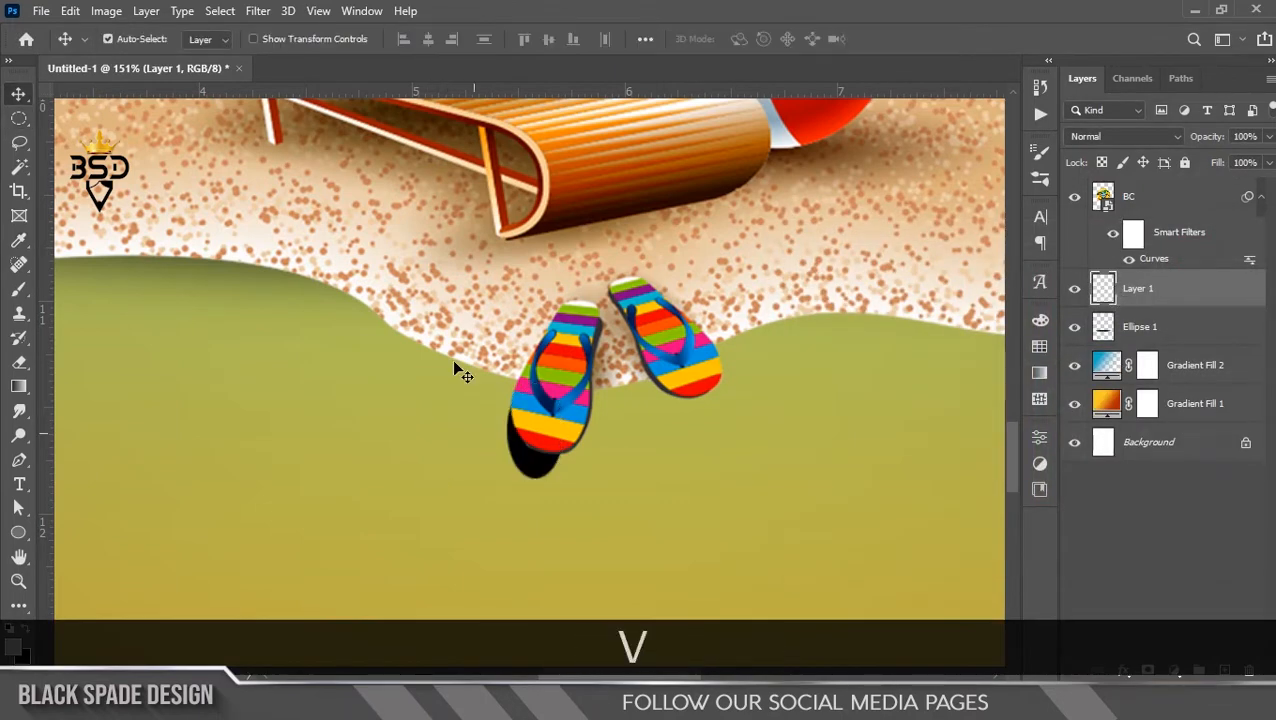
{"action": "left_click", "coordinate": [258, 10]}
{"action": "left_click", "coordinate": [290, 37]}
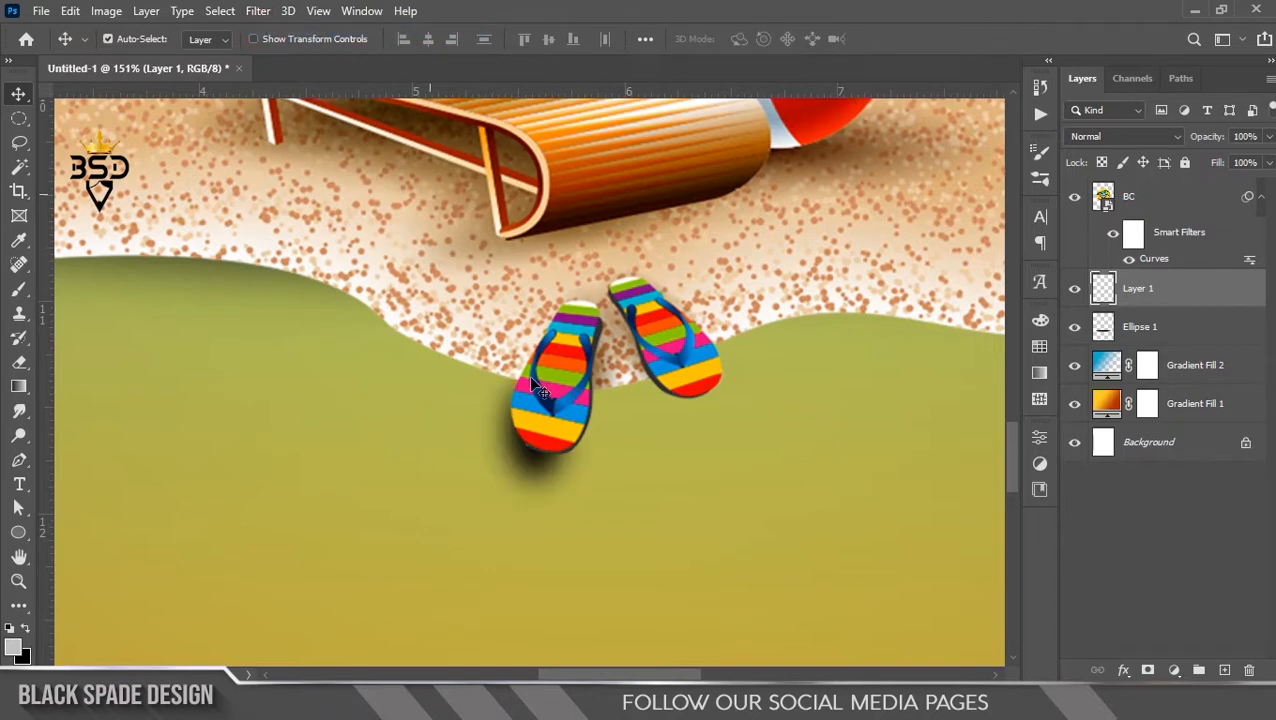
Move the blurred shadow beneath the left flip-flop and widen it to about 108%, keeping its height at 100%.
{"action": "scroll", "coordinate": [600, 435], "scroll_direction": "up", "scroll_amount": 3}
{"action": "key", "text": "ctrl+t"}
{"action": "scroll", "coordinate": [555, 421], "scroll_direction": "up", "scroll_amount": 2}
{"action": "left_click_drag", "start_coordinate": [540, 433], "coordinate": [565, 416]}
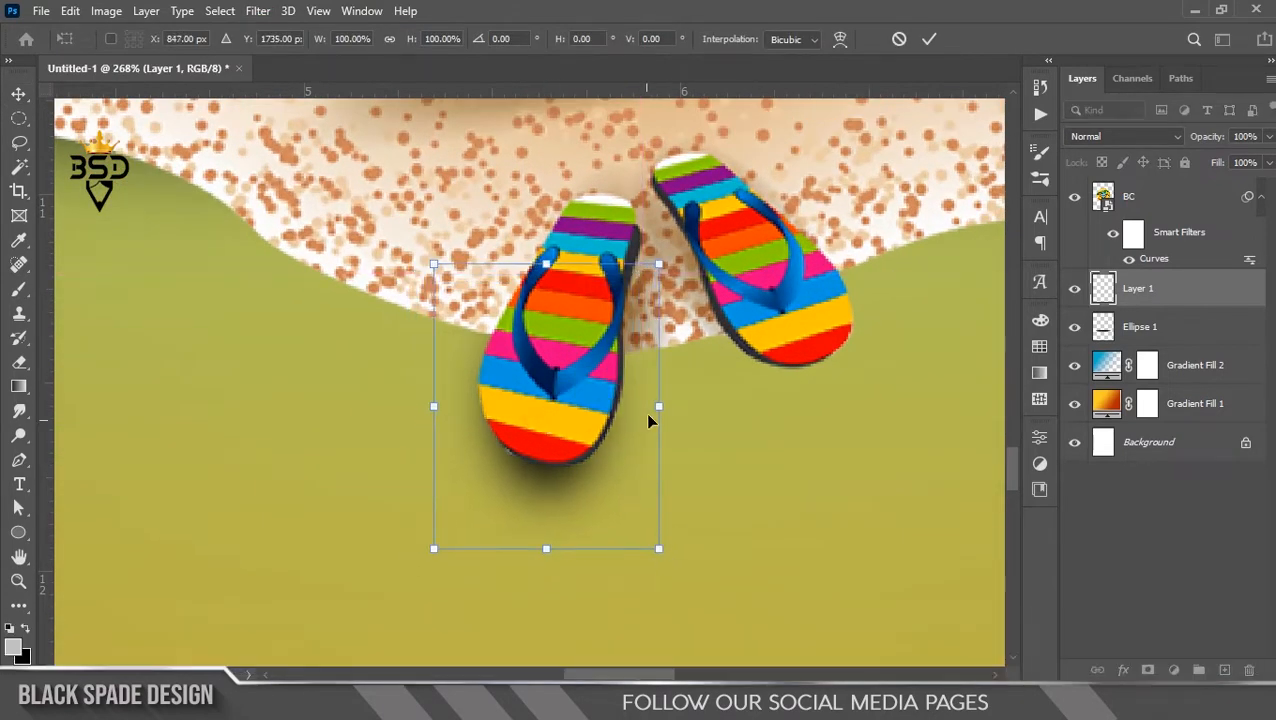
{"action": "left_click_drag", "start_coordinate": [659, 406], "coordinate": [669, 404]}
{"action": "key", "text": "Return"}
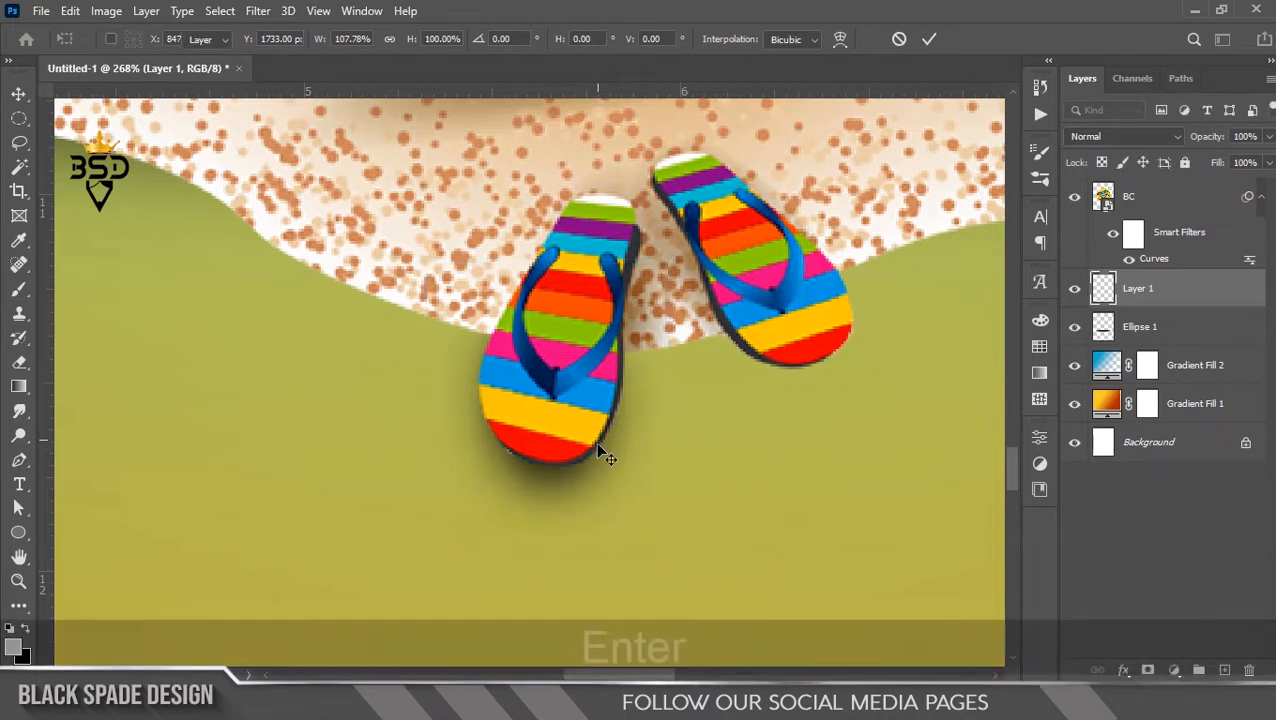
Duplicate the flip-flop shadow and fit the copy beneath the right flip-flop.
{"action": "key", "text": "ctrl+j"}
{"action": "key", "text": "ctrl+t"}
{"action": "left_click_drag", "start_coordinate": [600, 475], "coordinate": [921, 308]}
{"action": "left_click_drag", "start_coordinate": [837, 385], "coordinate": [842, 354]}
{"action": "key", "text": "Return"}
Collapse the smart filter list of the BC layer.
{"action": "scroll", "coordinate": [842, 354], "scroll_direction": "down", "scroll_amount": 15}
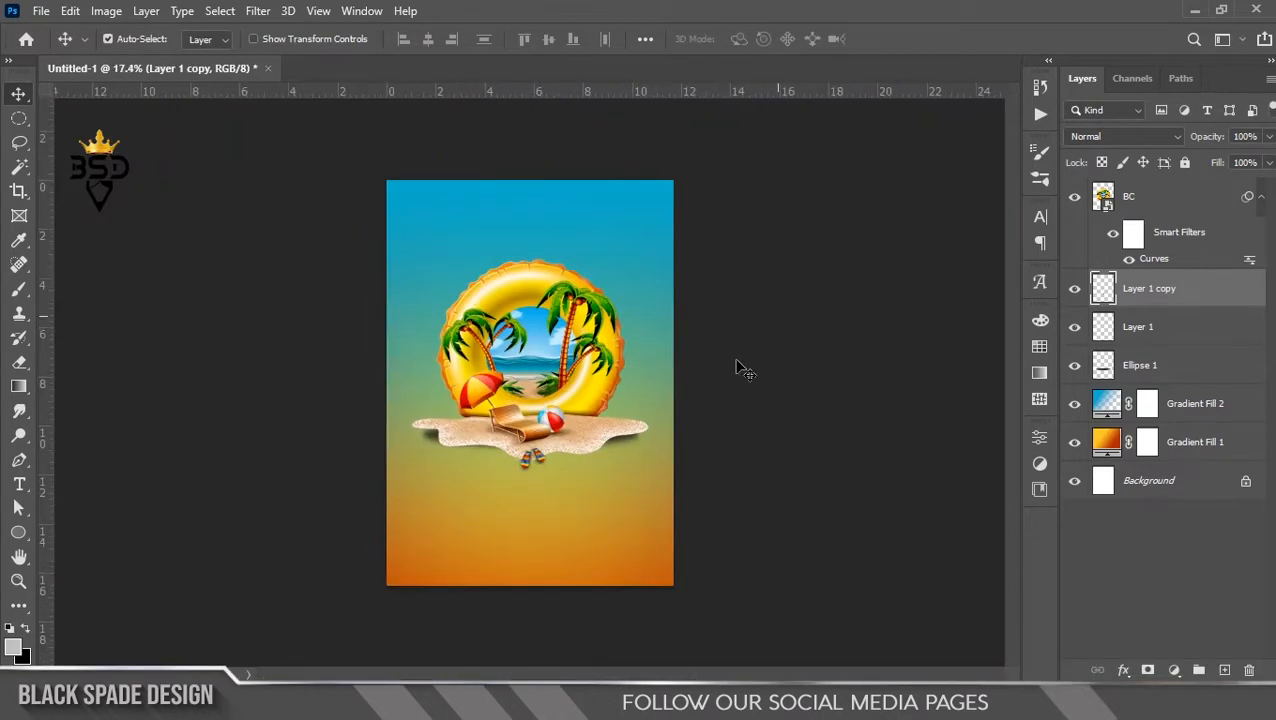
{"action": "scroll", "coordinate": [535, 408], "scroll_direction": "up", "scroll_amount": 6}
{"action": "left_click_drag", "start_coordinate": [532, 340], "coordinate": [537, 376]}
{"action": "scroll", "coordinate": [538, 375], "scroll_direction": "up", "scroll_amount": 2}
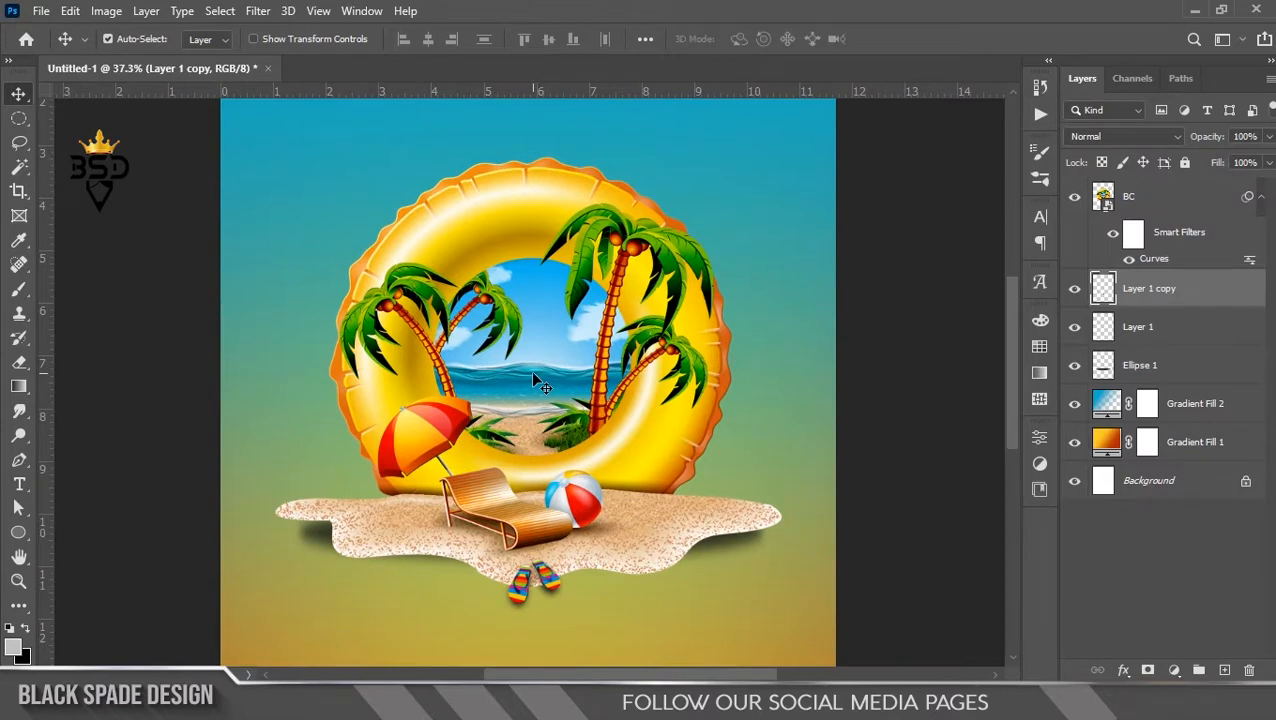
{"action": "scroll", "coordinate": [540, 383], "scroll_direction": "up", "scroll_amount": 1}
{"action": "left_click", "coordinate": [1262, 203]}
{"action": "scroll", "coordinate": [625, 452], "scroll_direction": "up", "scroll_amount": 1}
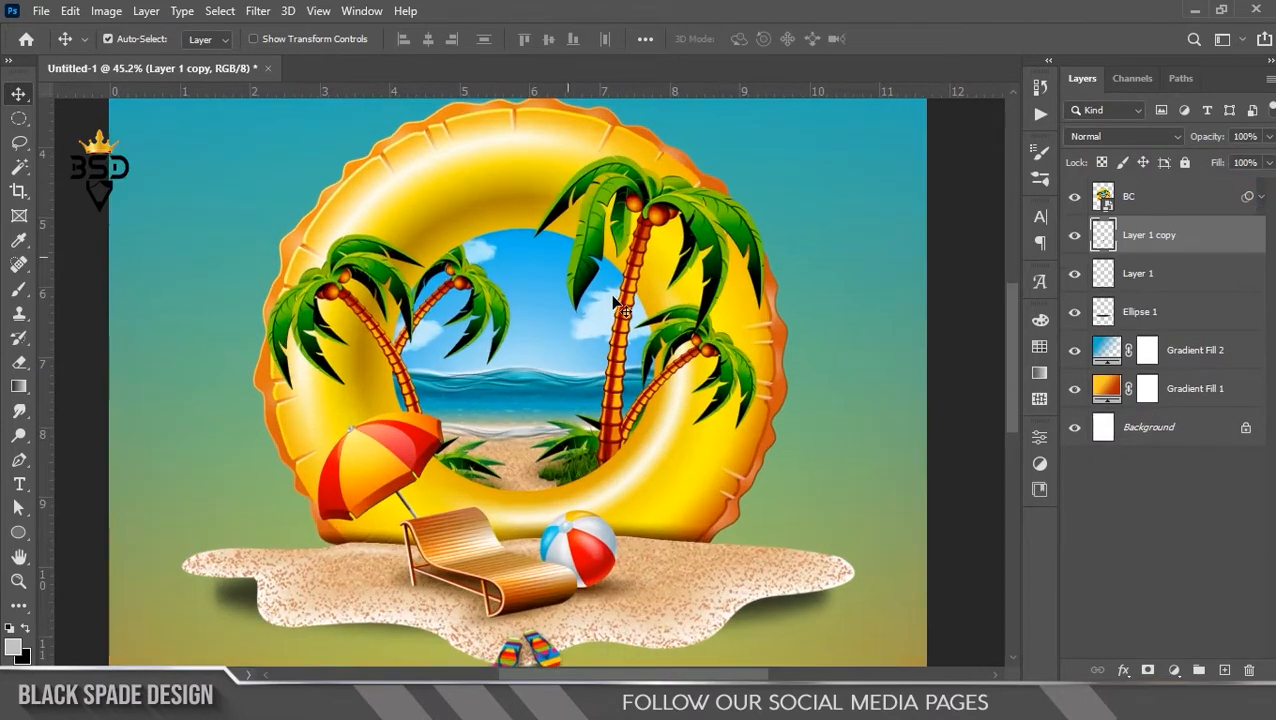
{"action": "left_click_drag", "start_coordinate": [628, 452], "coordinate": [670, 455]}
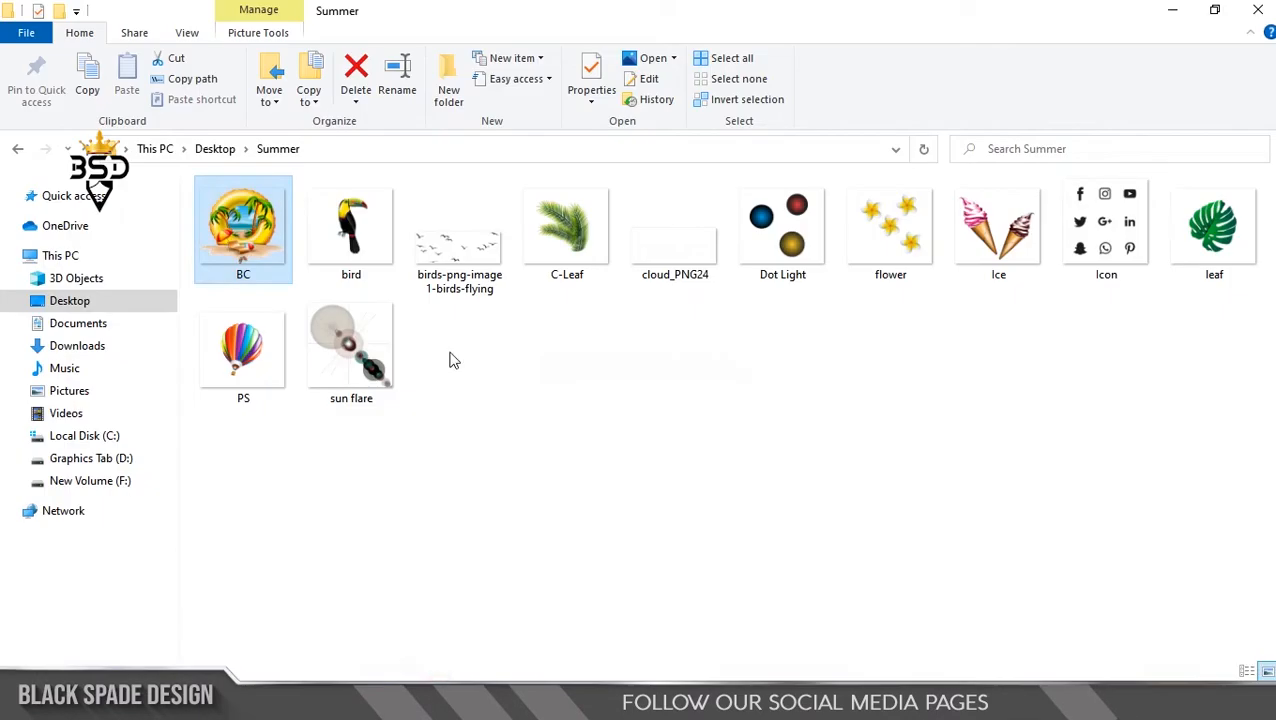
Place the C-Leaf image from the Summer folder into the poster, scaled to about 65%, behind the float's upper-right edge.
{"action": "left_click", "coordinate": [563, 250]}
{"action": "left_click_drag", "start_coordinate": [566, 232], "coordinate": [816, 410]}
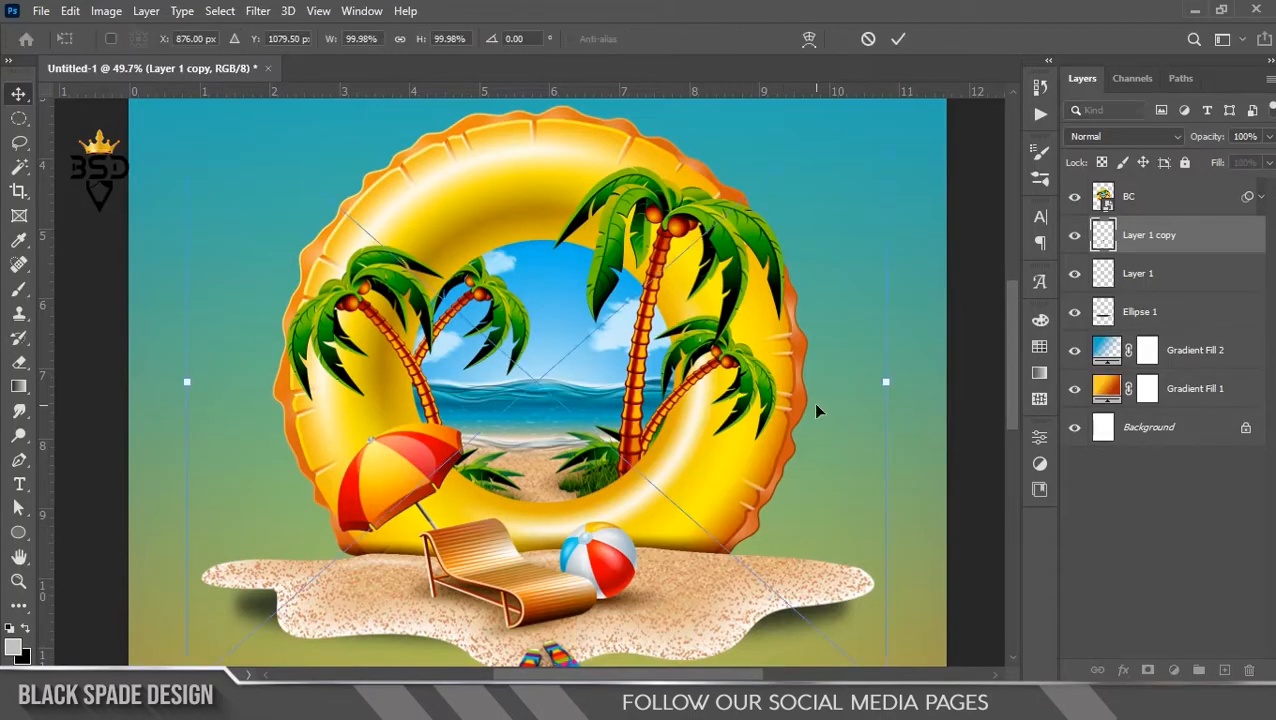
{"action": "scroll", "coordinate": [816, 410], "scroll_direction": "down", "scroll_amount": 2}
{"action": "left_click_drag", "start_coordinate": [997, 122], "coordinate": [912, 226]}
{"action": "left_click_drag", "start_coordinate": [812, 352], "coordinate": [853, 252]}
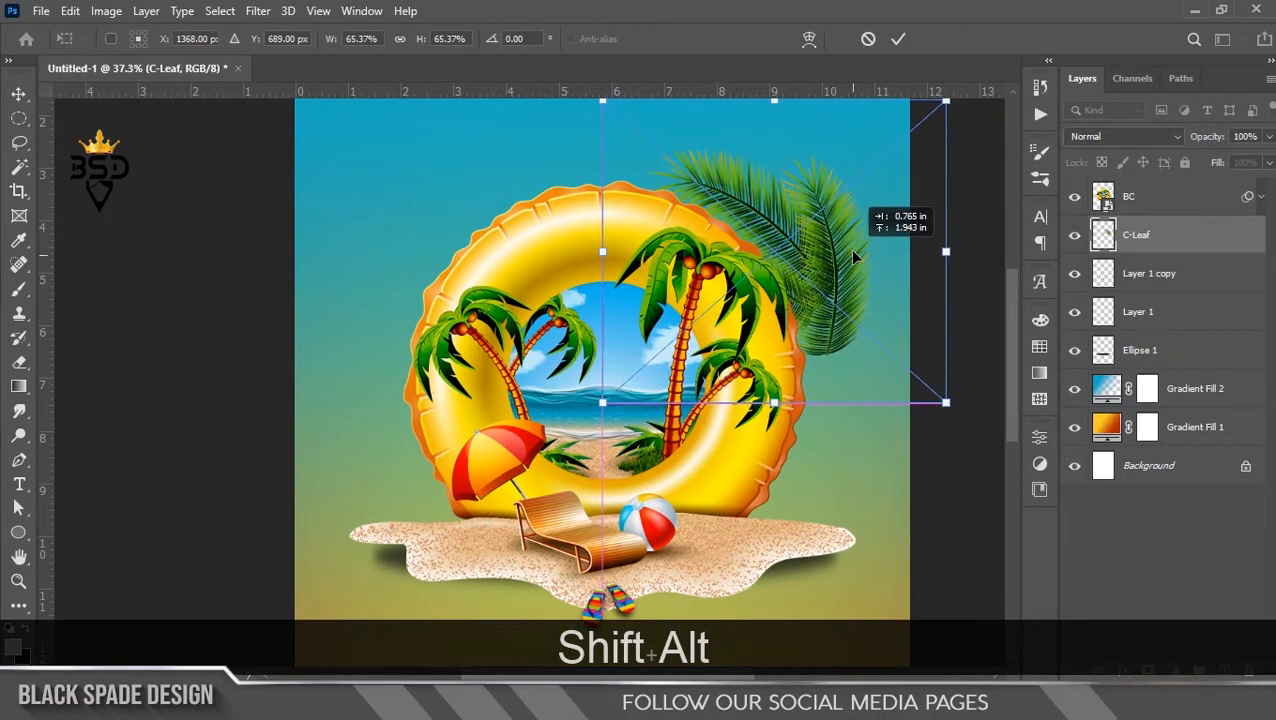
Rotate the palm leaf to about 34° and position it behind the right edge of the float.
{"action": "left_click_drag", "start_coordinate": [965, 292], "coordinate": [963, 375]}
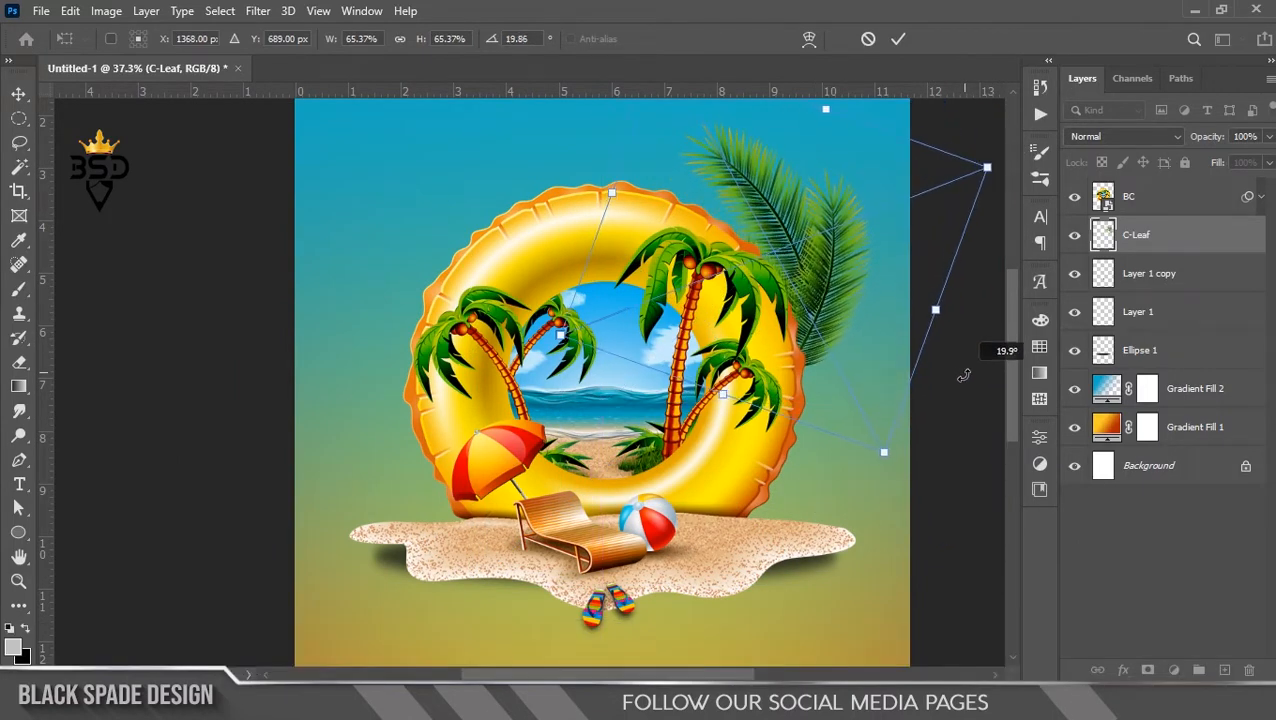
{"action": "left_click_drag", "start_coordinate": [855, 328], "coordinate": [855, 397]}
{"action": "left_click_drag", "start_coordinate": [968, 383], "coordinate": [948, 429]}
{"action": "scroll", "coordinate": [896, 376], "scroll_direction": "down", "scroll_amount": 1}
{"action": "scroll", "coordinate": [812, 342], "scroll_direction": "up", "scroll_amount": 1}
{"action": "left_click_drag", "start_coordinate": [812, 342], "coordinate": [818, 341]}
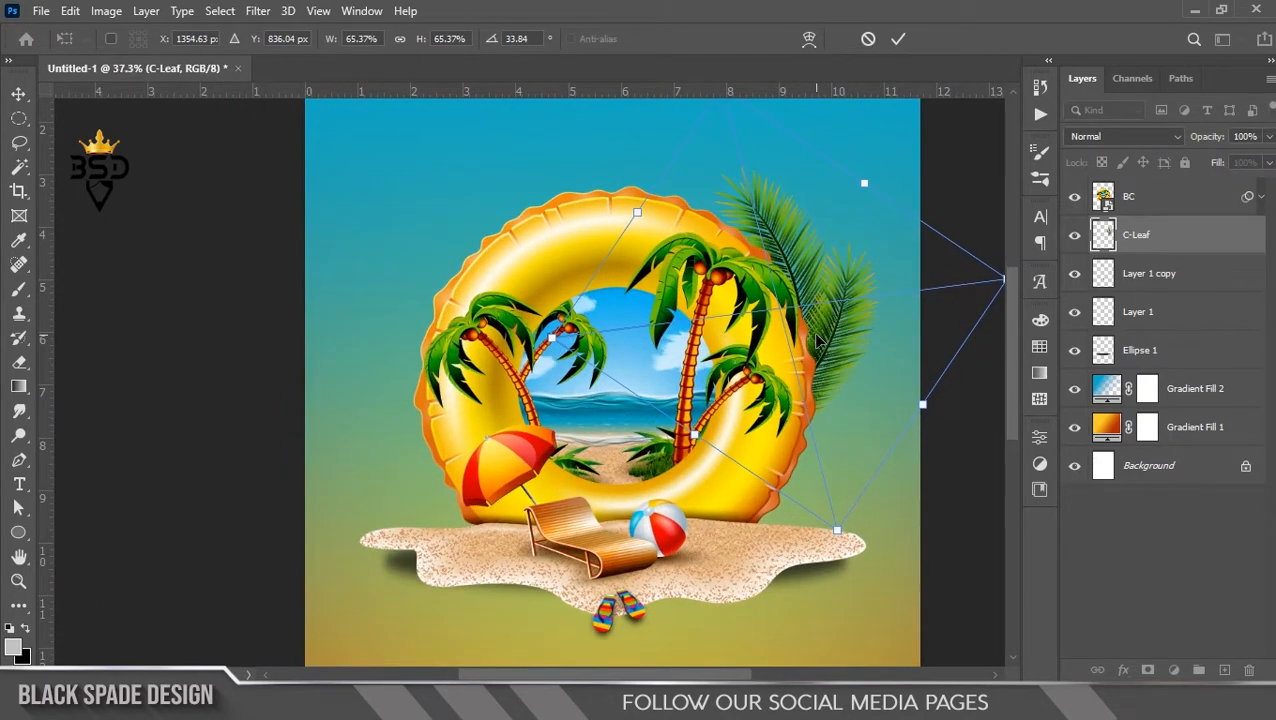
{"action": "scroll", "coordinate": [817, 339], "scroll_direction": "down", "scroll_amount": 4}
{"action": "key", "text": "Return"}
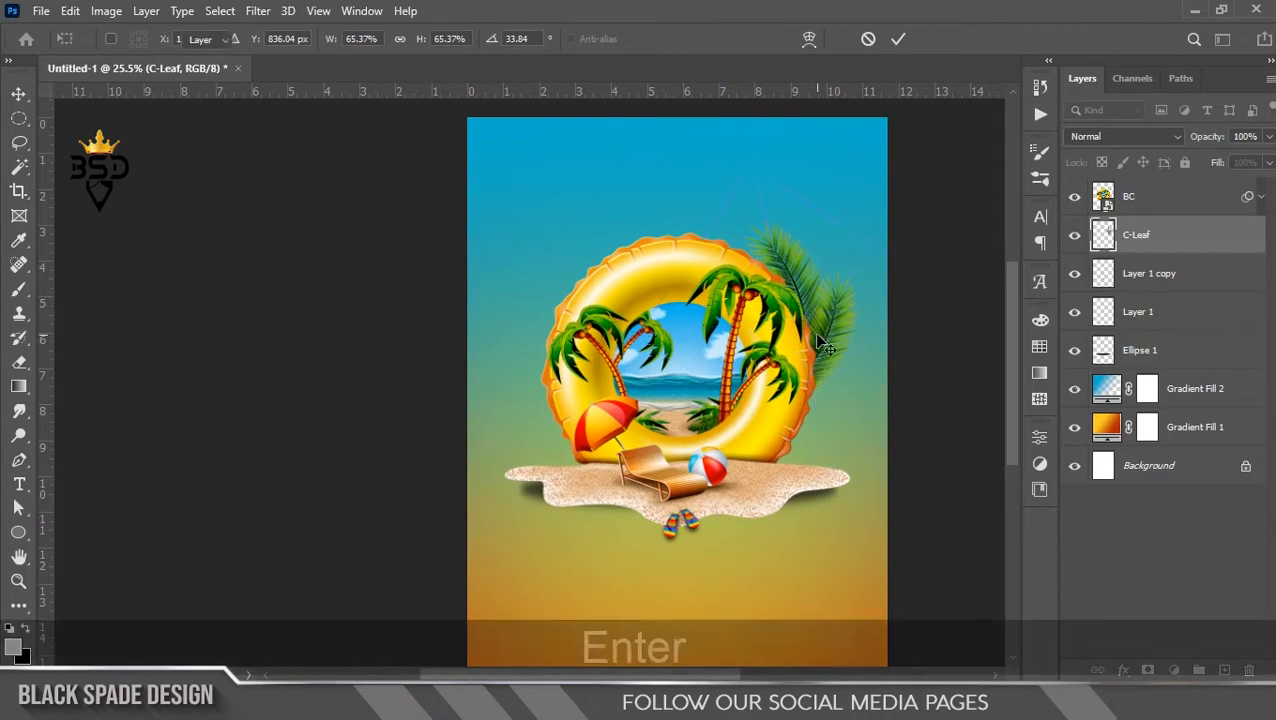
Scale the palm leaf down to about 59% and tuck it closer behind the float's right edge.
{"action": "scroll", "coordinate": [813, 332], "scroll_direction": "up", "scroll_amount": 4}
{"action": "key", "text": "ctrl+t"}
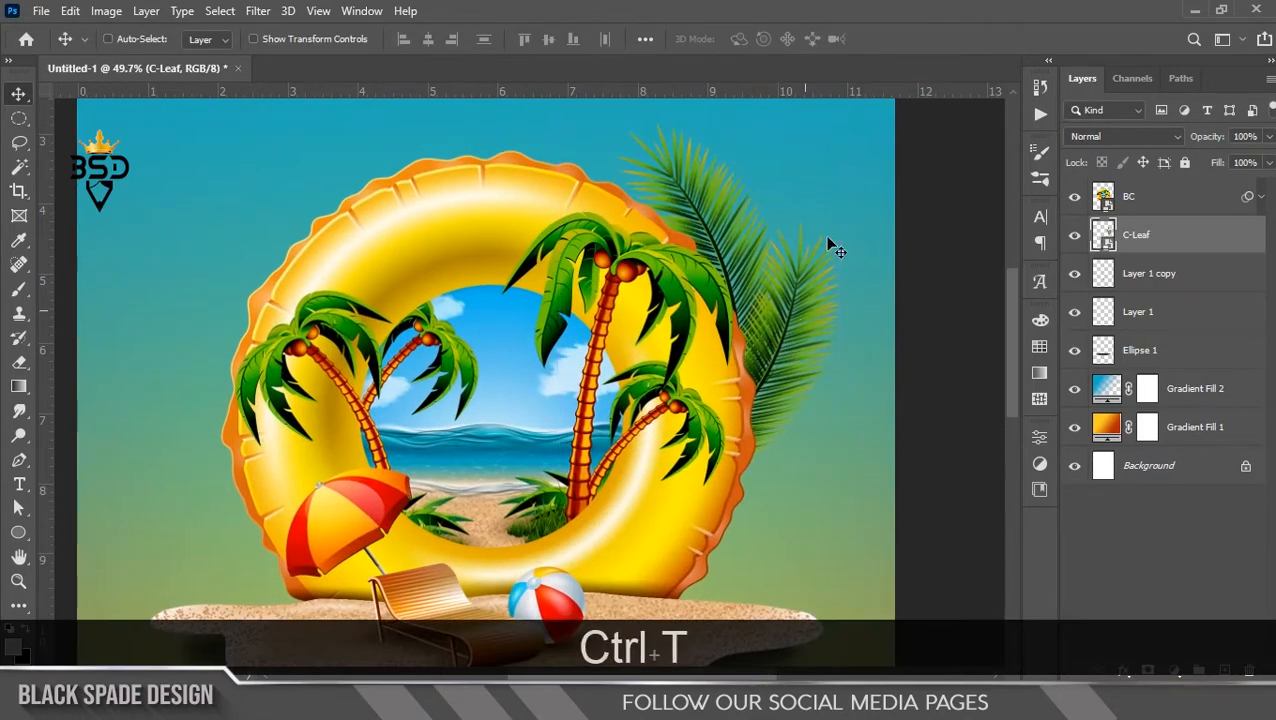
{"action": "scroll", "coordinate": [880, 256], "scroll_direction": "down", "scroll_amount": 2}
{"action": "left_click_drag", "start_coordinate": [972, 264], "coordinate": [954, 266]}
{"action": "left_click_drag", "start_coordinate": [819, 286], "coordinate": [796, 323]}
{"action": "key", "text": "Return"}
Darken the palm leaf with Curves by raising the black point slightly, and collapse its smart filter list.
{"action": "scroll", "coordinate": [825, 283], "scroll_direction": "up", "scroll_amount": 3}
{"action": "key", "text": "ctrl+m"}
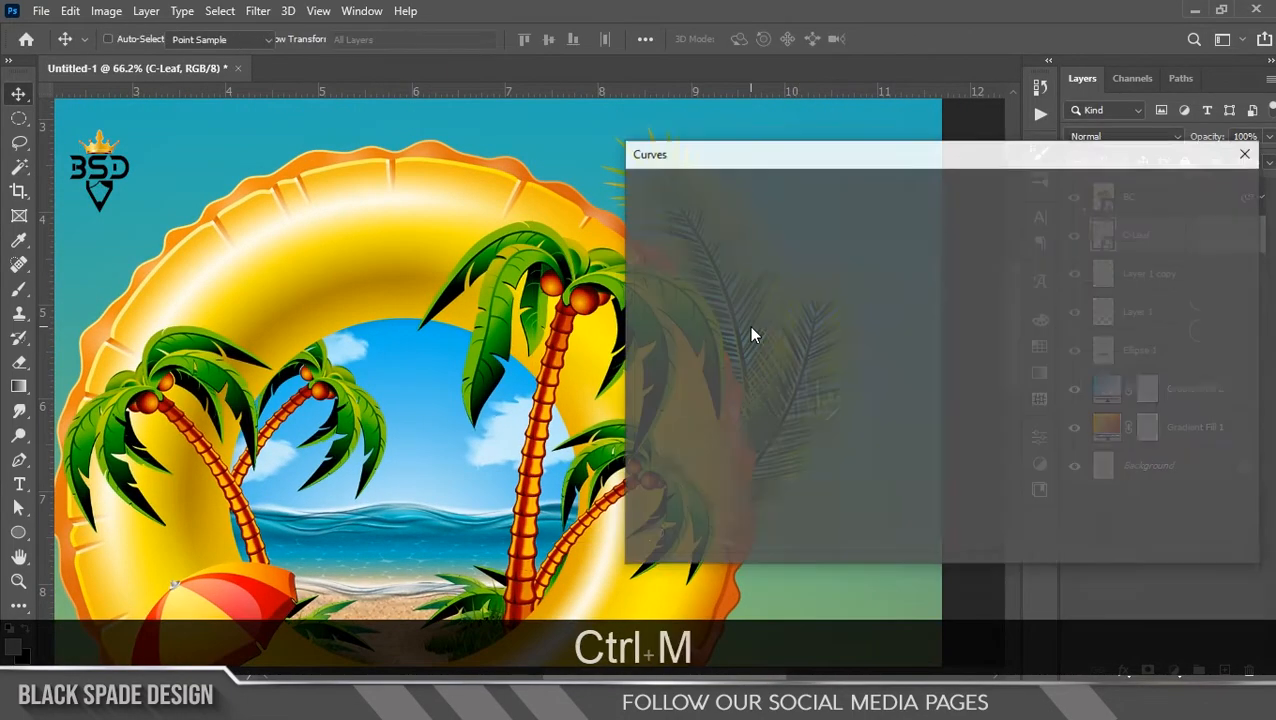
{"action": "left_click_drag", "start_coordinate": [775, 155], "coordinate": [991, 194]}
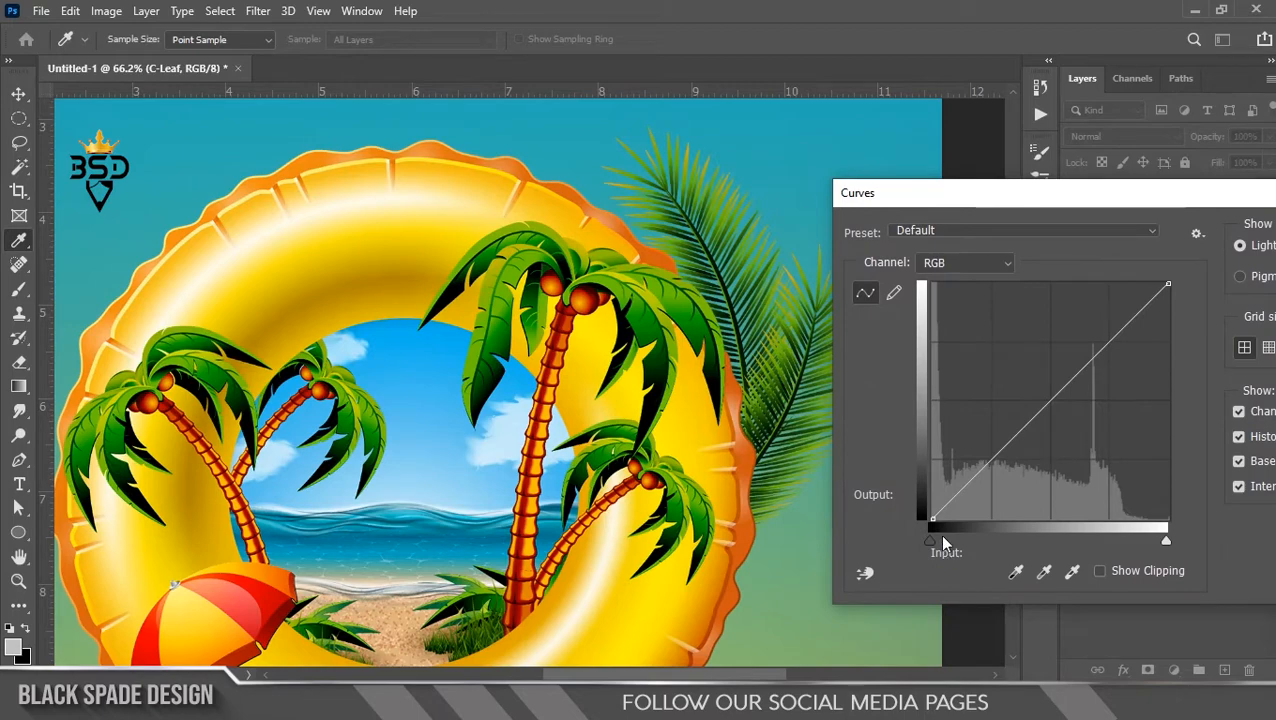
{"action": "left_click_drag", "start_coordinate": [932, 540], "coordinate": [946, 541]}
{"action": "left_click_drag", "start_coordinate": [1131, 198], "coordinate": [971, 193]}
{"action": "left_click", "coordinate": [1240, 235]}
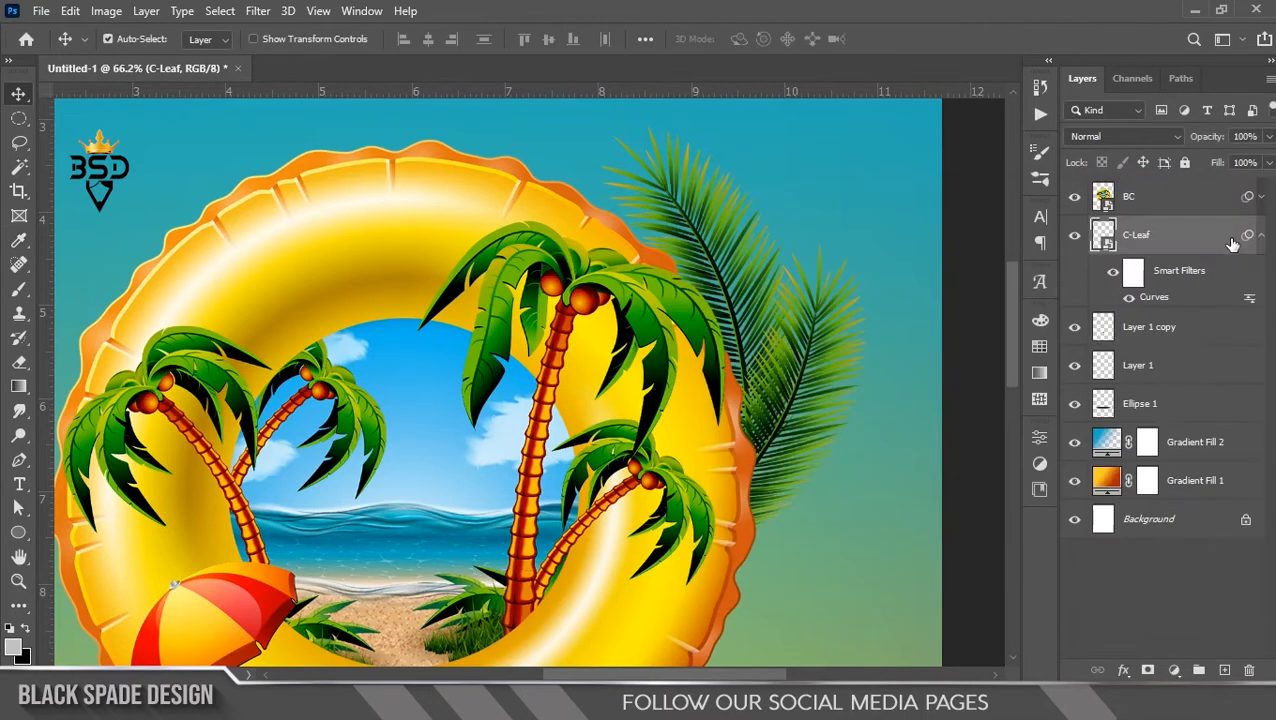
{"action": "left_click", "coordinate": [1261, 235]}
Duplicate the palm leaf, move the copy to the left side of the float, and flip it horizontally.
{"action": "scroll", "coordinate": [703, 262], "scroll_direction": "down", "scroll_amount": 3}
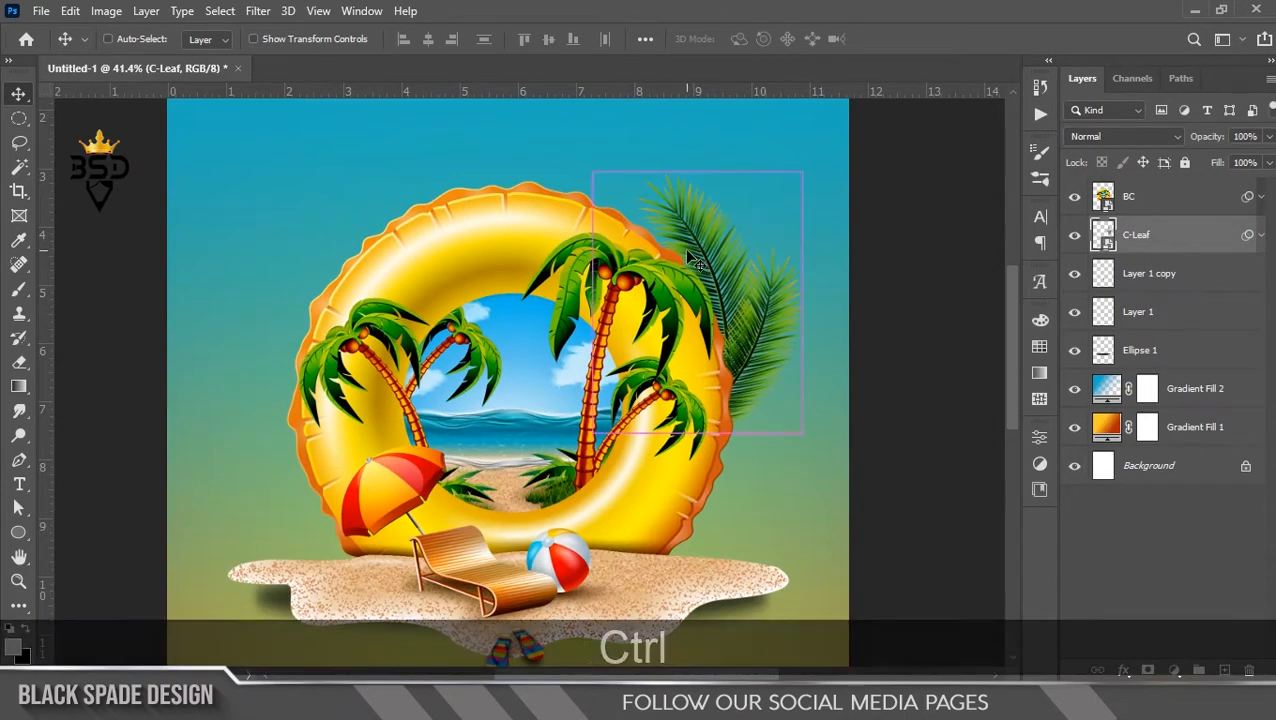
{"action": "key", "text": "ctrl+j"}
{"action": "key", "text": "ctrl+t"}
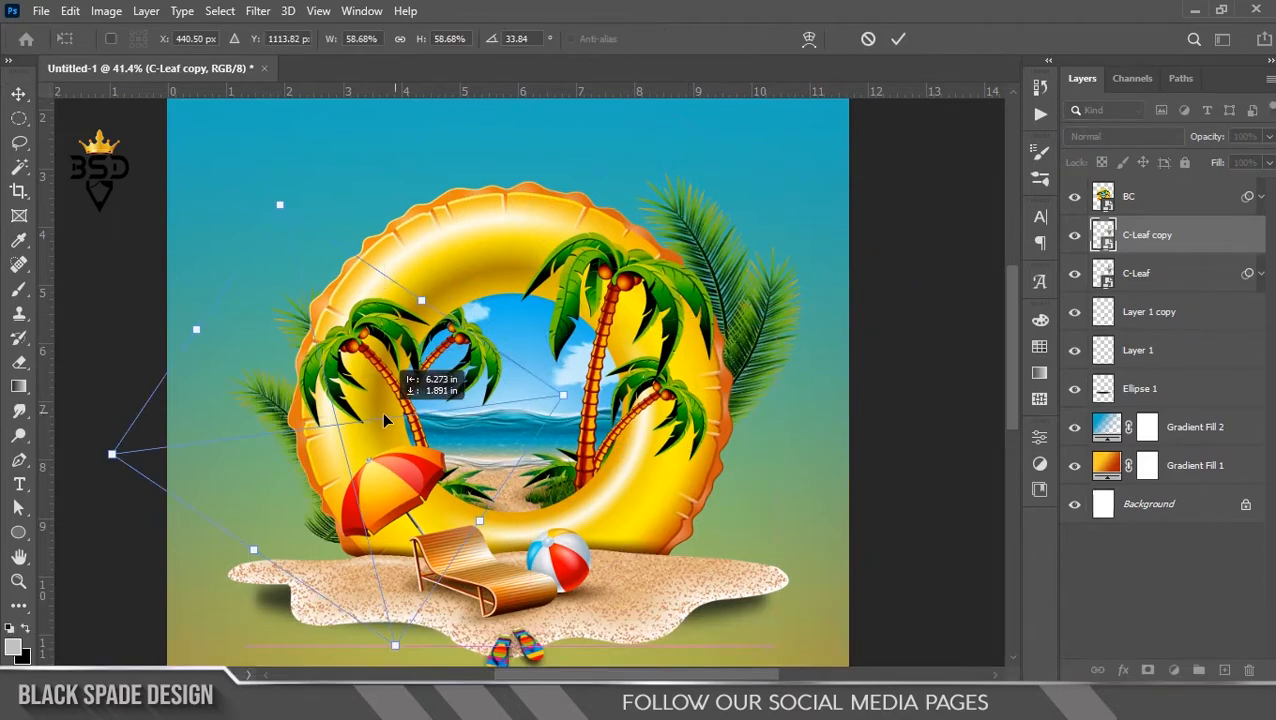
{"action": "right_click", "coordinate": [399, 406]}
{"action": "left_click", "coordinate": [412, 402]}
Rotate the leaf copy to about 109° and fit it behind the float's left edge.
{"action": "mouse_move", "coordinate": [391, 462]}
{"action": "left_mouse_down"}
{"action": "mouse_move", "coordinate": [374, 463]}
{"action": "mouse_move", "coordinate": [405, 481]}
{"action": "left_mouse_up"}
{"action": "left_click_drag", "start_coordinate": [609, 500], "coordinate": [622, 388]}
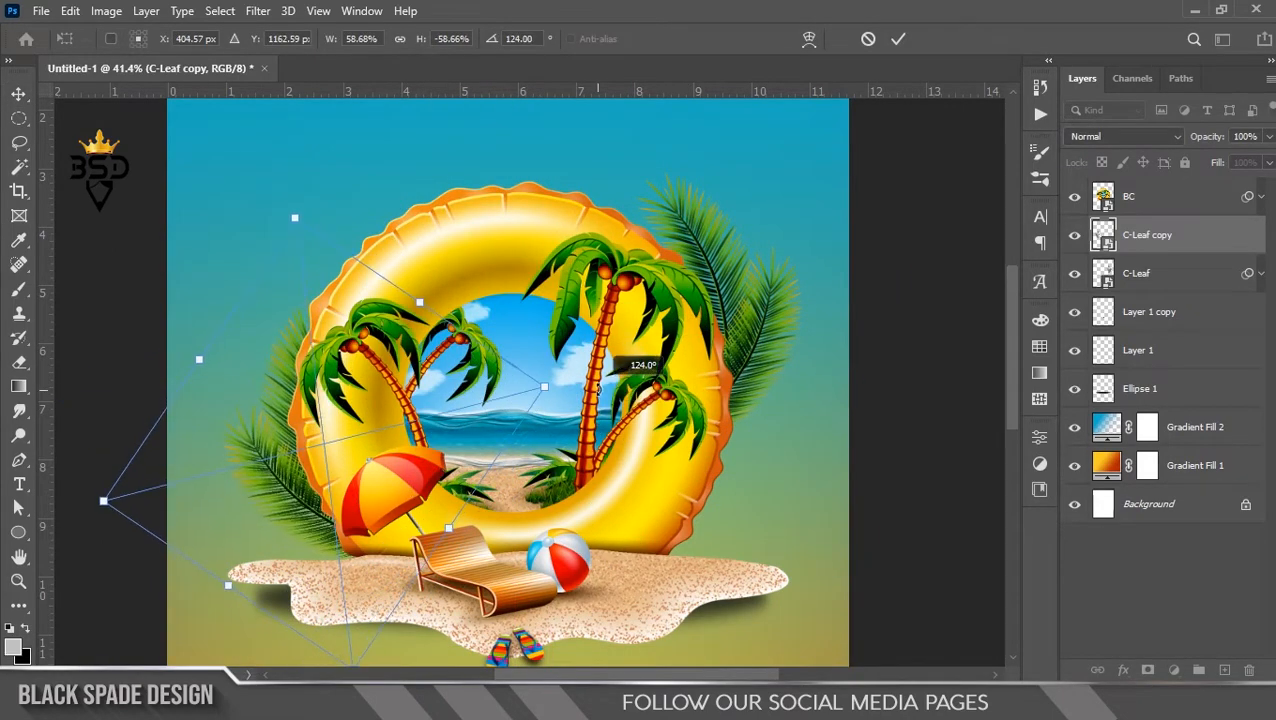
{"action": "mouse_move", "coordinate": [413, 452]}
{"action": "left_mouse_down"}
{"action": "mouse_move", "coordinate": [398, 456]}
{"action": "mouse_move", "coordinate": [420, 456]}
{"action": "left_mouse_up"}
{"action": "left_click_drag", "start_coordinate": [543, 460], "coordinate": [540, 408]}
{"action": "left_click_drag", "start_coordinate": [404, 444], "coordinate": [387, 450]}
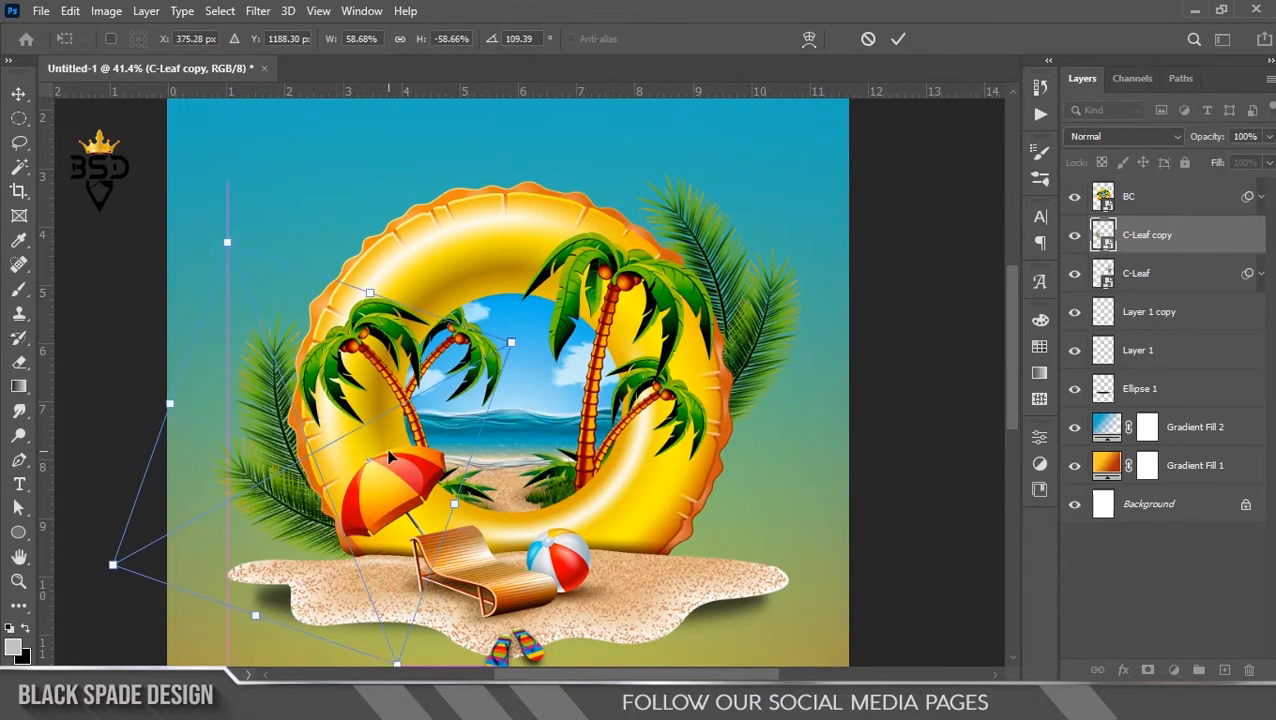
{"action": "key", "text": "Return"}
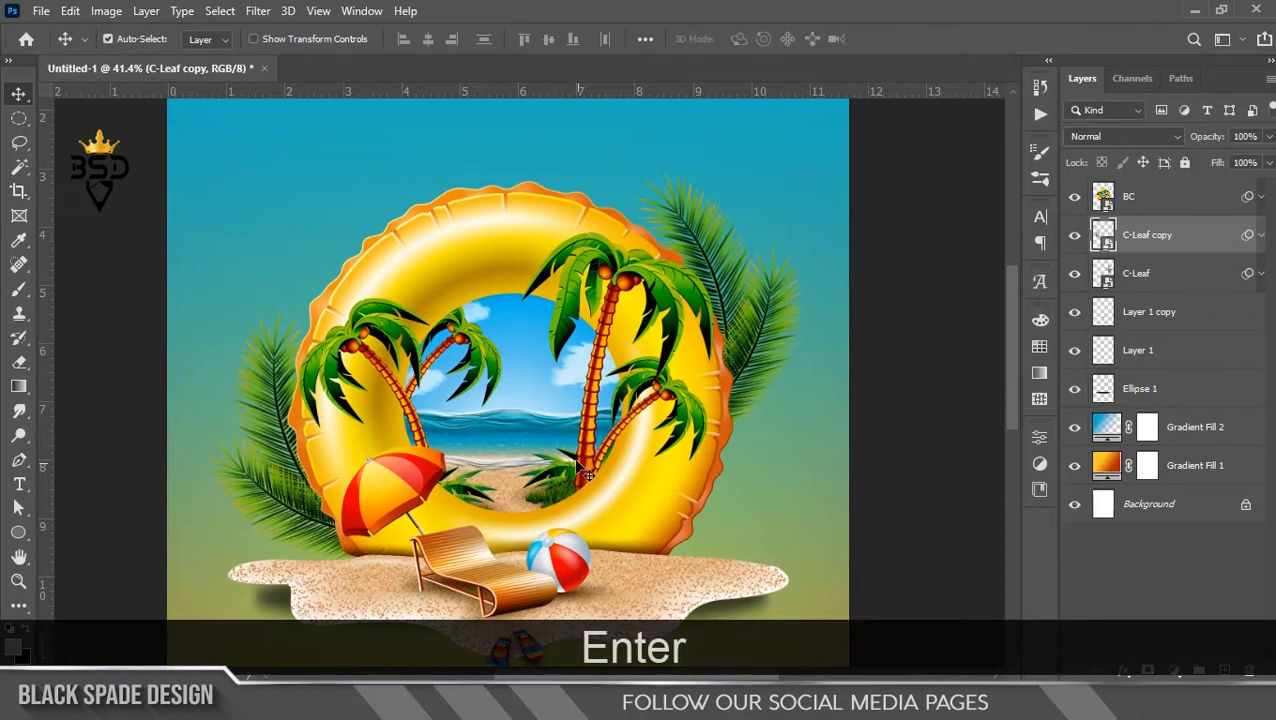
Open the Ice image from the Summer folder as a separate document.
{"action": "scroll", "coordinate": [588, 474], "scroll_direction": "down", "scroll_amount": 1}
{"action": "scroll", "coordinate": [499, 418], "scroll_direction": "up", "scroll_amount": 4}
{"action": "left_click_drag", "start_coordinate": [367, 405], "coordinate": [463, 419]}
{"action": "scroll", "coordinate": [463, 408], "scroll_direction": "down", "scroll_amount": 2}
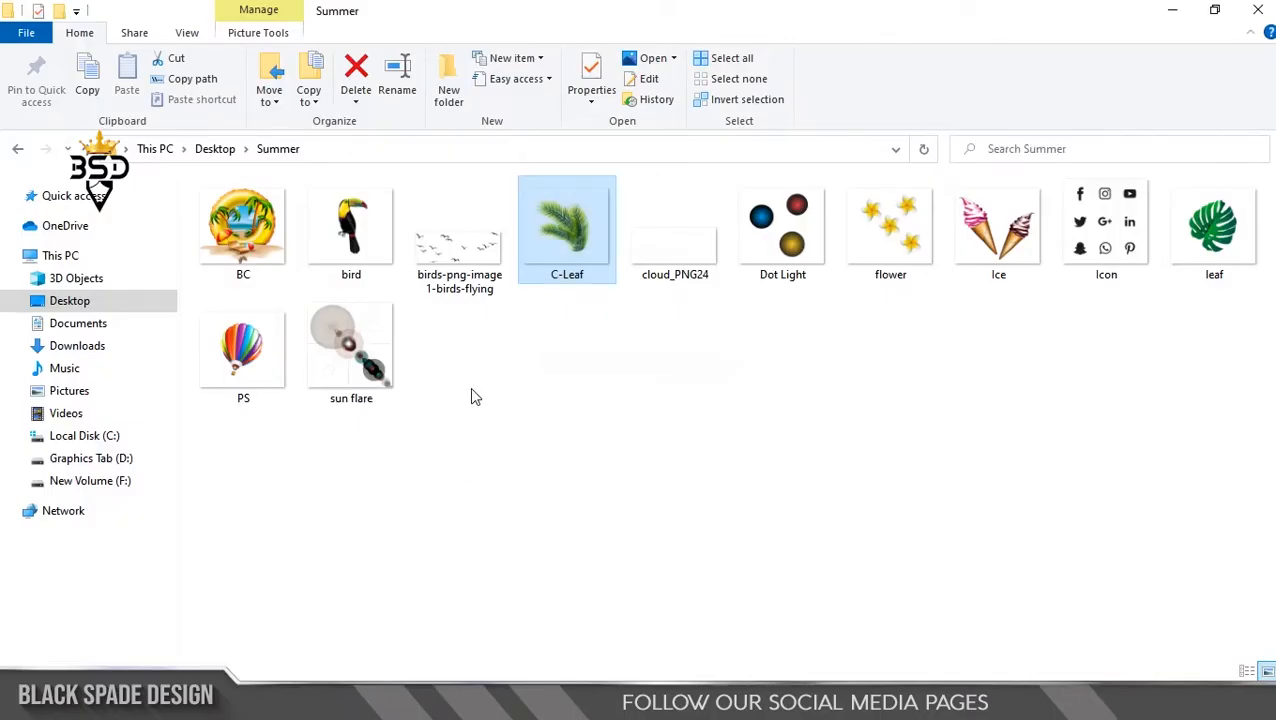
{"action": "left_click_drag", "start_coordinate": [1000, 240], "coordinate": [790, 76]}
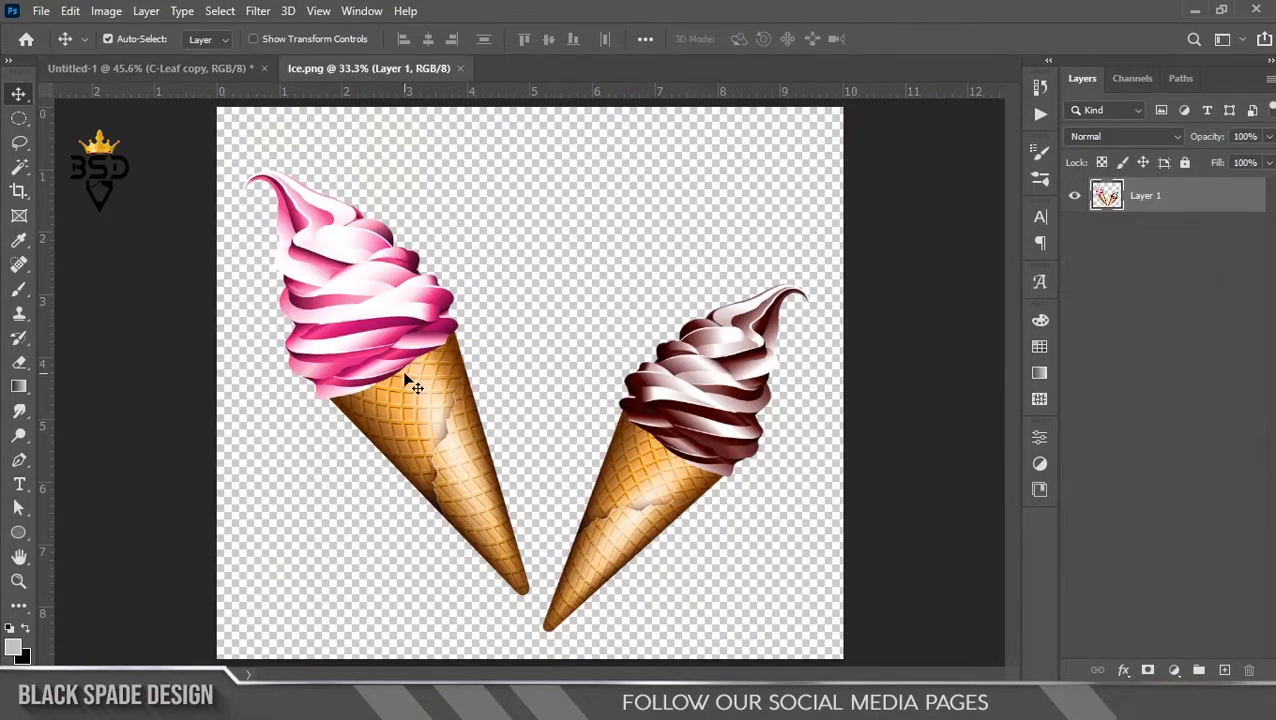
Select the pink ice cream cone with the Lasso tool and cut it onto its own layer.
{"action": "left_click", "coordinate": [21, 143]}
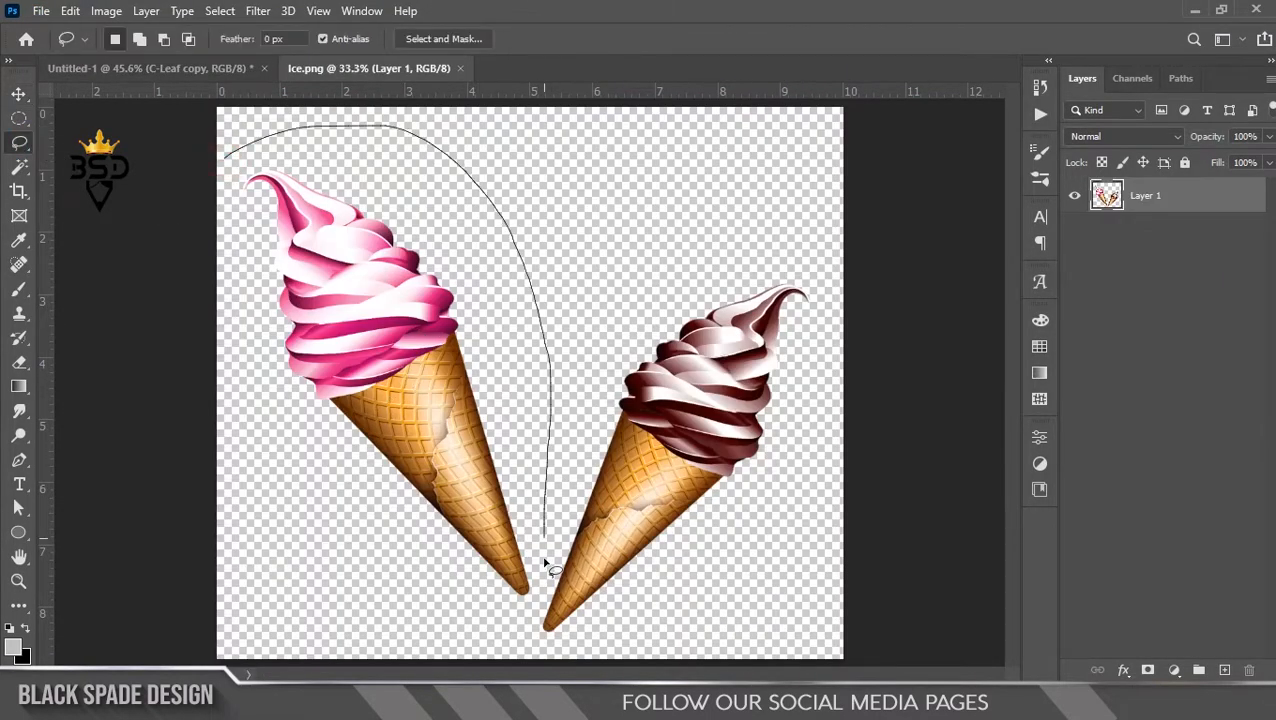
{"action": "left_click_drag", "start_coordinate": [282, 540], "coordinate": [226, 160]}
{"action": "right_click", "coordinate": [390, 328]}
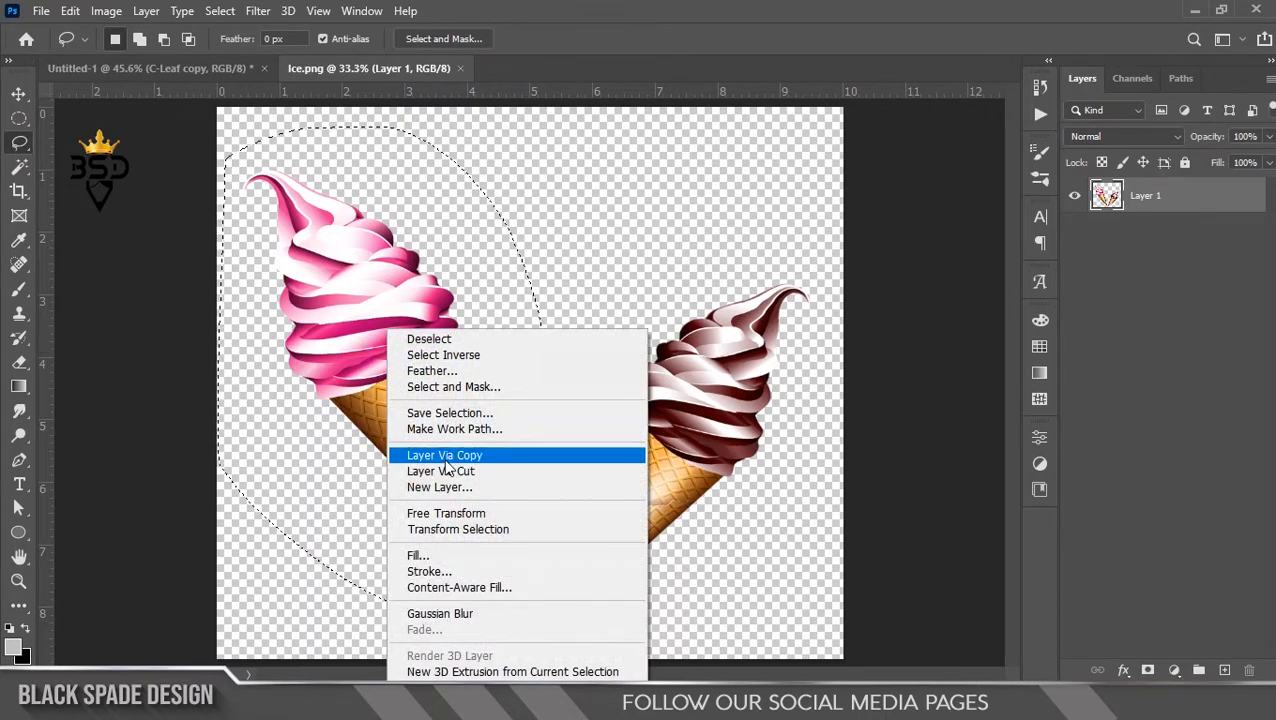
{"action": "left_click", "coordinate": [440, 470]}
Bring the pink cone into the poster document and scale it to about 65% at the float's upper left.
{"action": "key", "text": "v"}
{"action": "left_click_drag", "start_coordinate": [413, 384], "coordinate": [430, 297]}
{"action": "key", "text": "ctrl+0"}
{"action": "key", "text": "ctrl+t"}
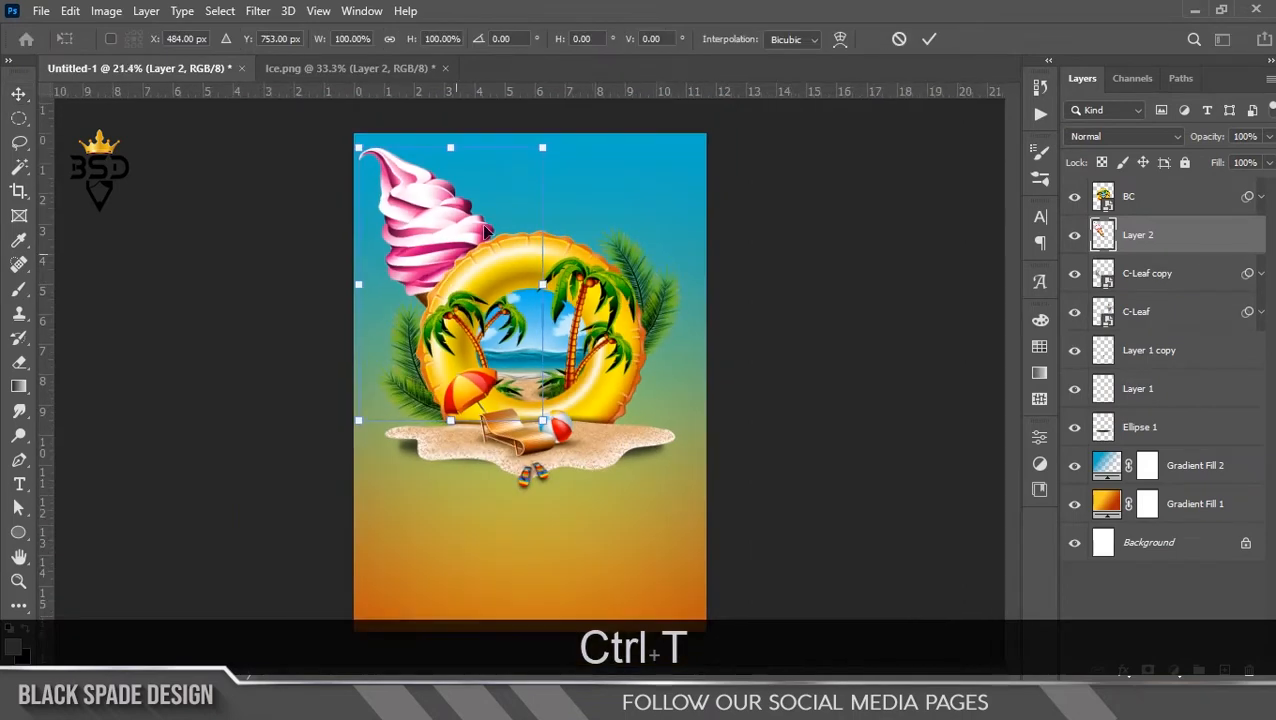
{"action": "left_click_drag", "start_coordinate": [542, 150], "coordinate": [510, 197]}
{"action": "left_click_drag", "start_coordinate": [452, 247], "coordinate": [477, 294]}
Rotate the pink cone slightly and tuck its tip behind the float's upper-left edge.
{"action": "scroll", "coordinate": [436, 223], "scroll_direction": "up", "scroll_amount": 3}
{"action": "scroll", "coordinate": [437, 221], "scroll_direction": "up", "scroll_amount": 2}
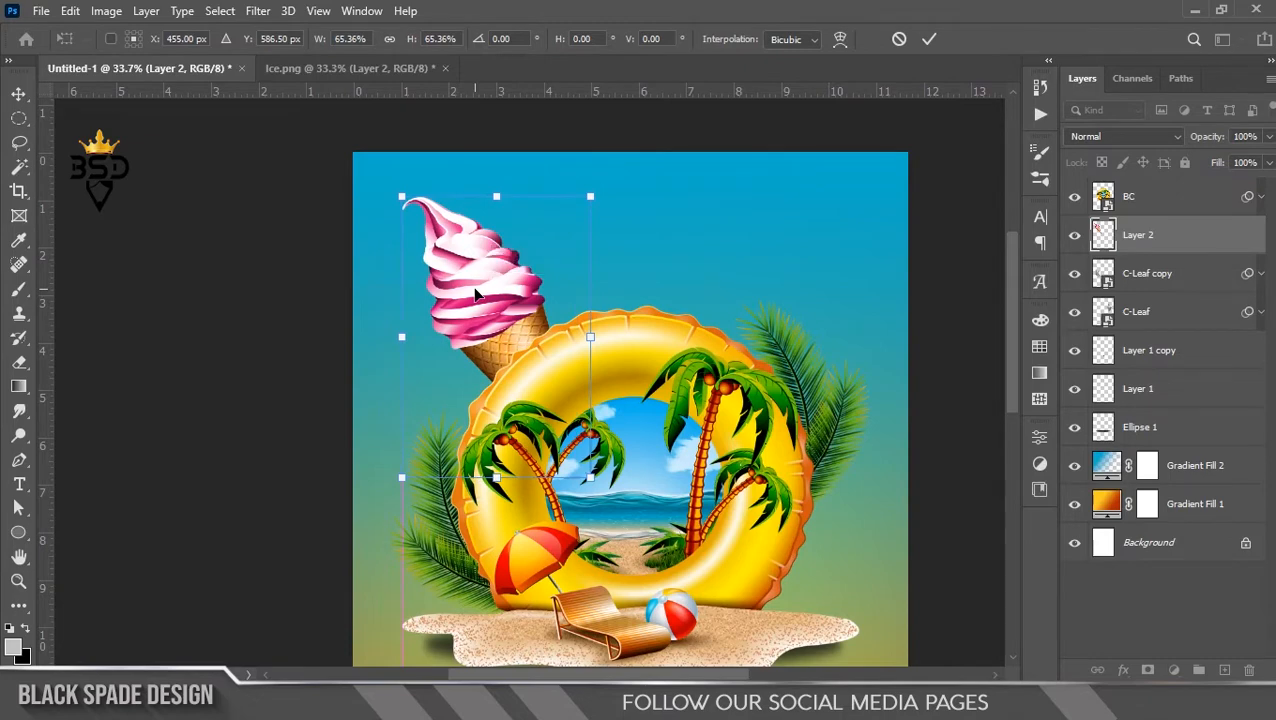
{"action": "mouse_move", "coordinate": [645, 272]}
{"action": "left_mouse_down"}
{"action": "mouse_move", "coordinate": [649, 262]}
{"action": "mouse_move", "coordinate": [650, 286]}
{"action": "left_mouse_up"}
{"action": "left_click_drag", "start_coordinate": [504, 312], "coordinate": [514, 314]}
{"action": "key", "text": "Return"}
Deepen the pink cone's contrast with Curves, setting the black point input to 15.
{"action": "scroll", "coordinate": [502, 328], "scroll_direction": "up", "scroll_amount": 2}
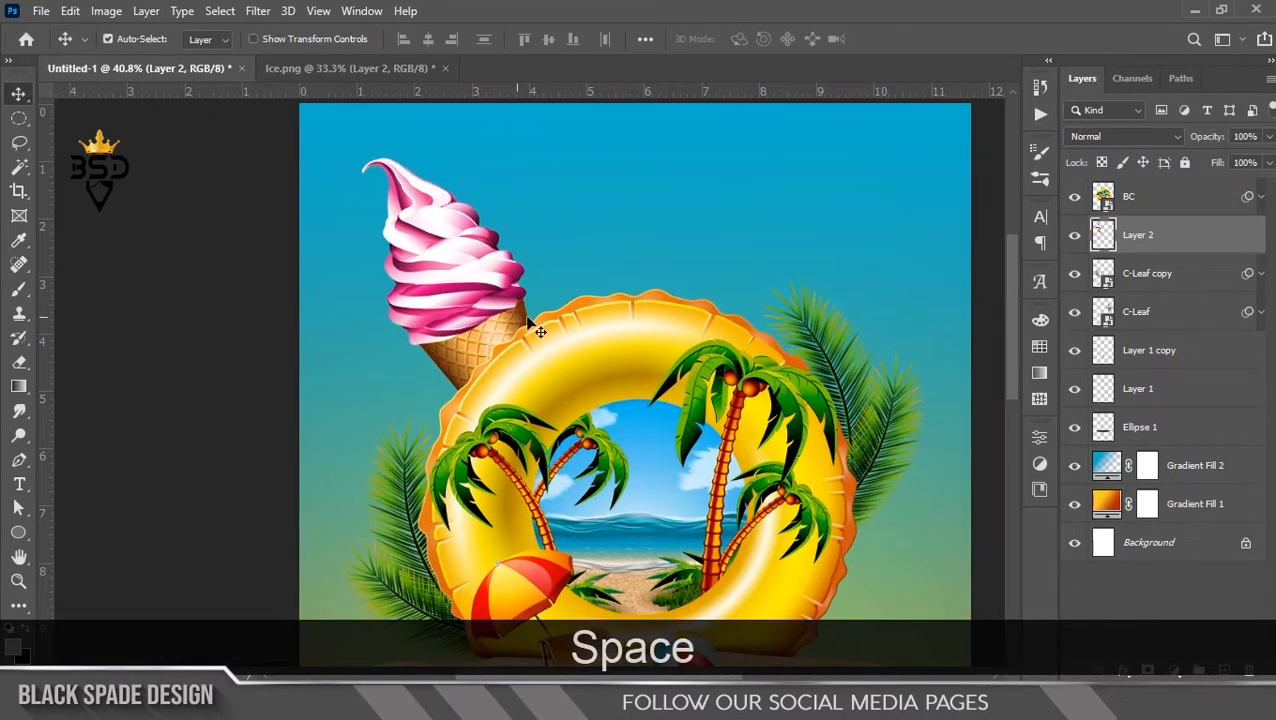
{"action": "key", "text": "ctrl+m"}
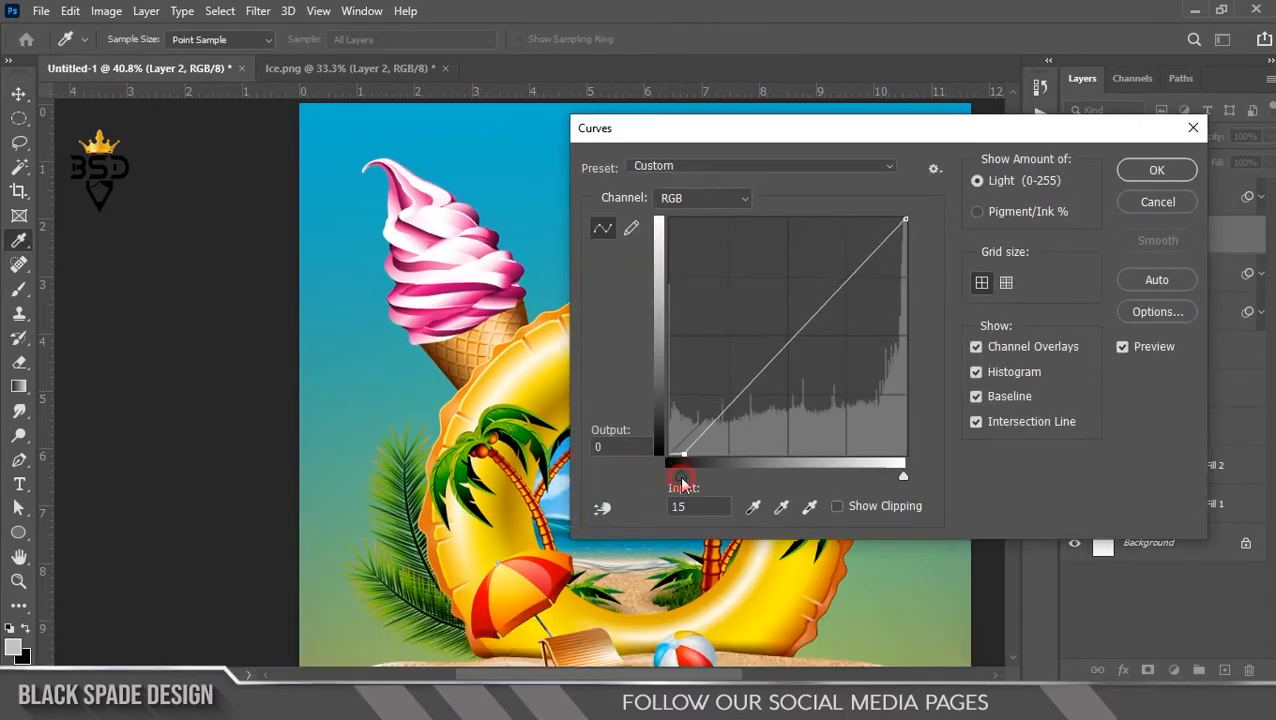
{"action": "left_click", "coordinate": [1150, 171]}
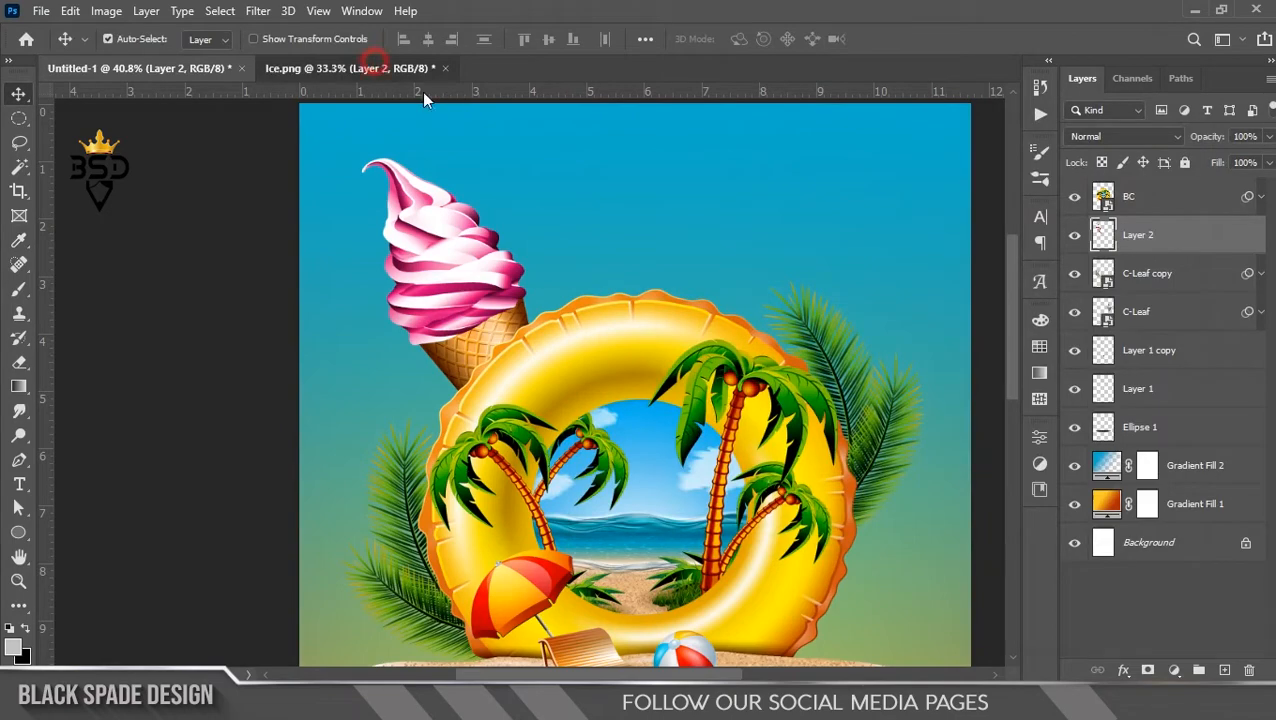
Bring the chocolate ice cream cone from Ice.png into the poster document, behind the float's right side.
{"action": "left_click", "coordinate": [362, 67]}
{"action": "left_click_drag", "start_coordinate": [740, 388], "coordinate": [183, 80]}
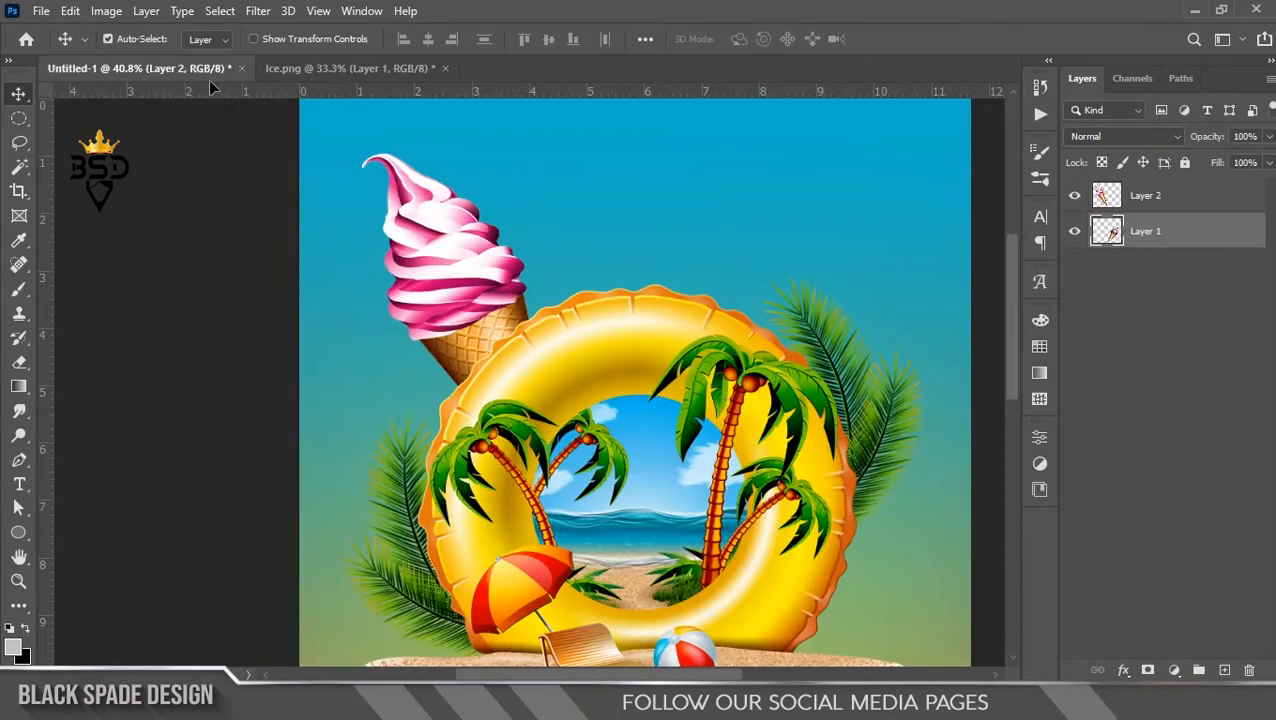
{"action": "left_click_drag", "start_coordinate": [800, 549], "coordinate": [616, 364]}
{"action": "scroll", "coordinate": [802, 554], "scroll_direction": "up", "scroll_amount": 3}
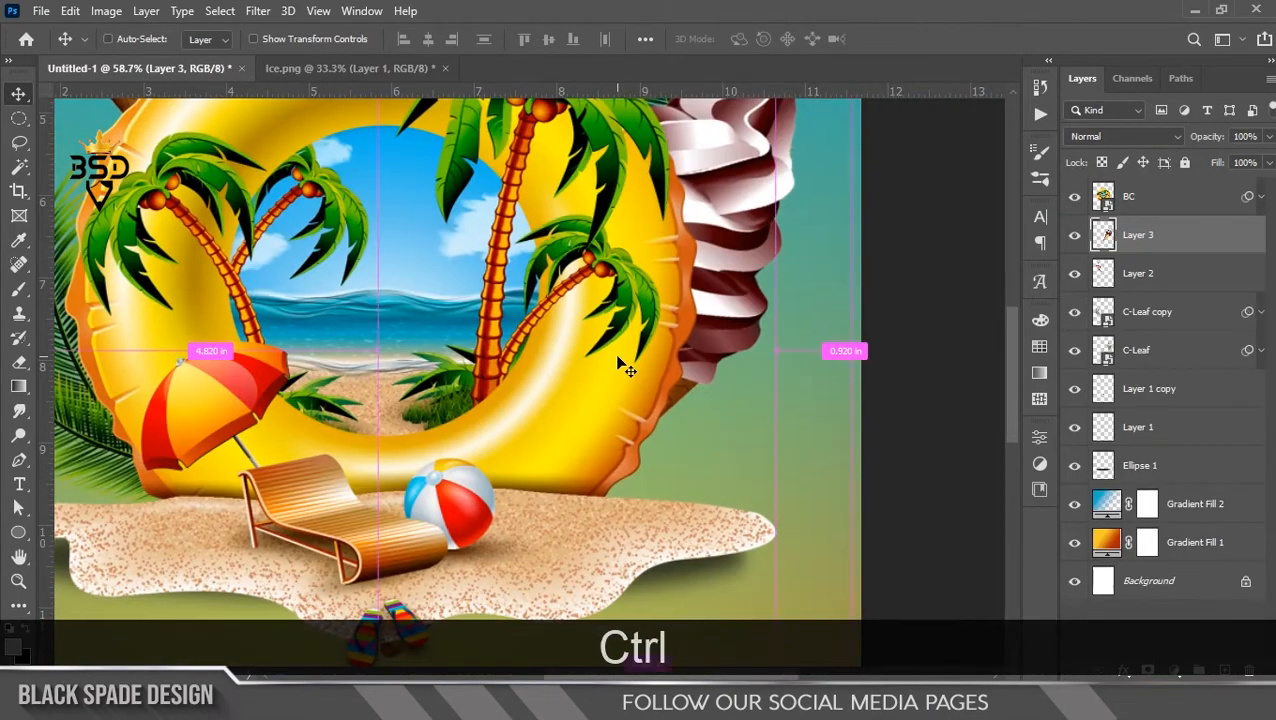
Scale down and rotate the chocolate cone so its tip tucks behind the float's lower-right edge.
{"action": "key", "text": "ctrl+t"}
{"action": "scroll", "coordinate": [627, 345], "scroll_direction": "down", "scroll_amount": 3}
{"action": "left_click_drag", "start_coordinate": [776, 140], "coordinate": [721, 205]}
{"action": "left_click_drag", "start_coordinate": [693, 272], "coordinate": [715, 328]}
{"action": "left_click_drag", "start_coordinate": [819, 311], "coordinate": [845, 372]}
{"action": "left_click_drag", "start_coordinate": [780, 302], "coordinate": [756, 324]}
{"action": "left_click_drag", "start_coordinate": [693, 390], "coordinate": [790, 359]}
{"action": "left_click_drag", "start_coordinate": [751, 298], "coordinate": [732, 296]}
{"action": "left_click_drag", "start_coordinate": [771, 373], "coordinate": [707, 400]}
{"action": "key", "text": "Return"}
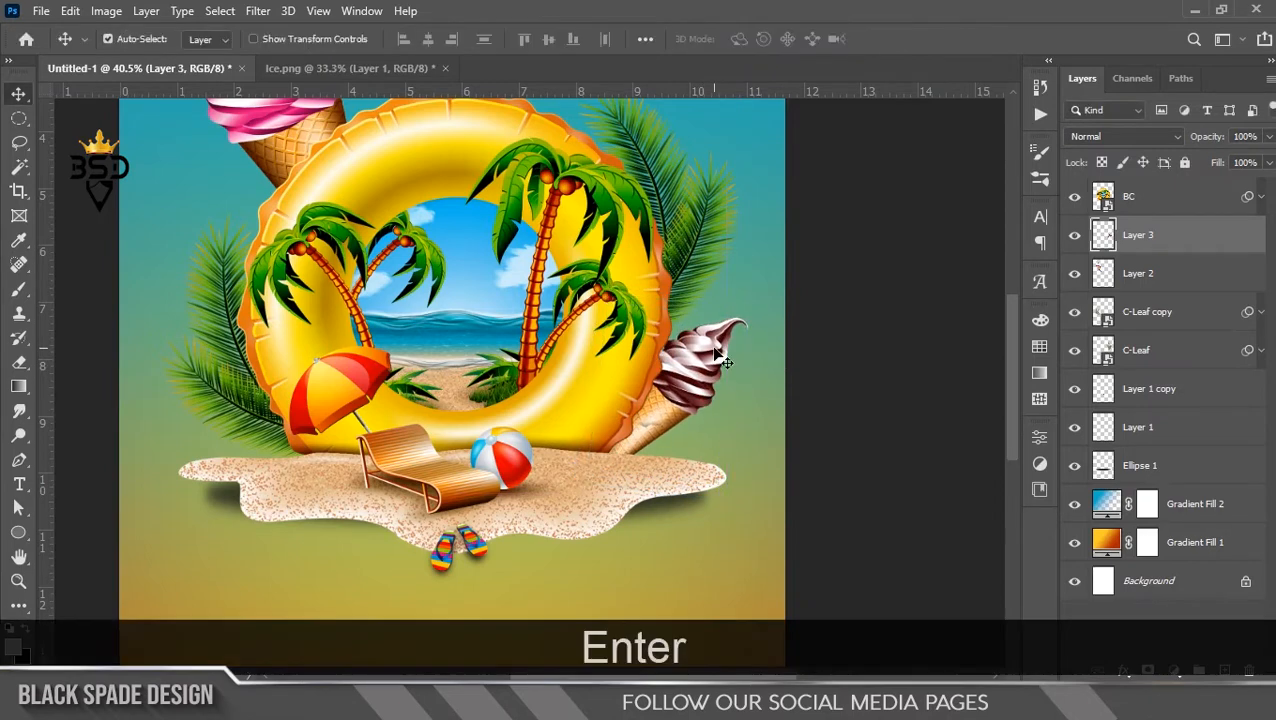
Select the layers from BC through Ellipse 1 and scale the whole beach scene down slightly.
{"action": "scroll", "coordinate": [665, 372], "scroll_direction": "down", "scroll_amount": 3}
{"action": "scroll", "coordinate": [665, 372], "scroll_direction": "down", "scroll_amount": 1}
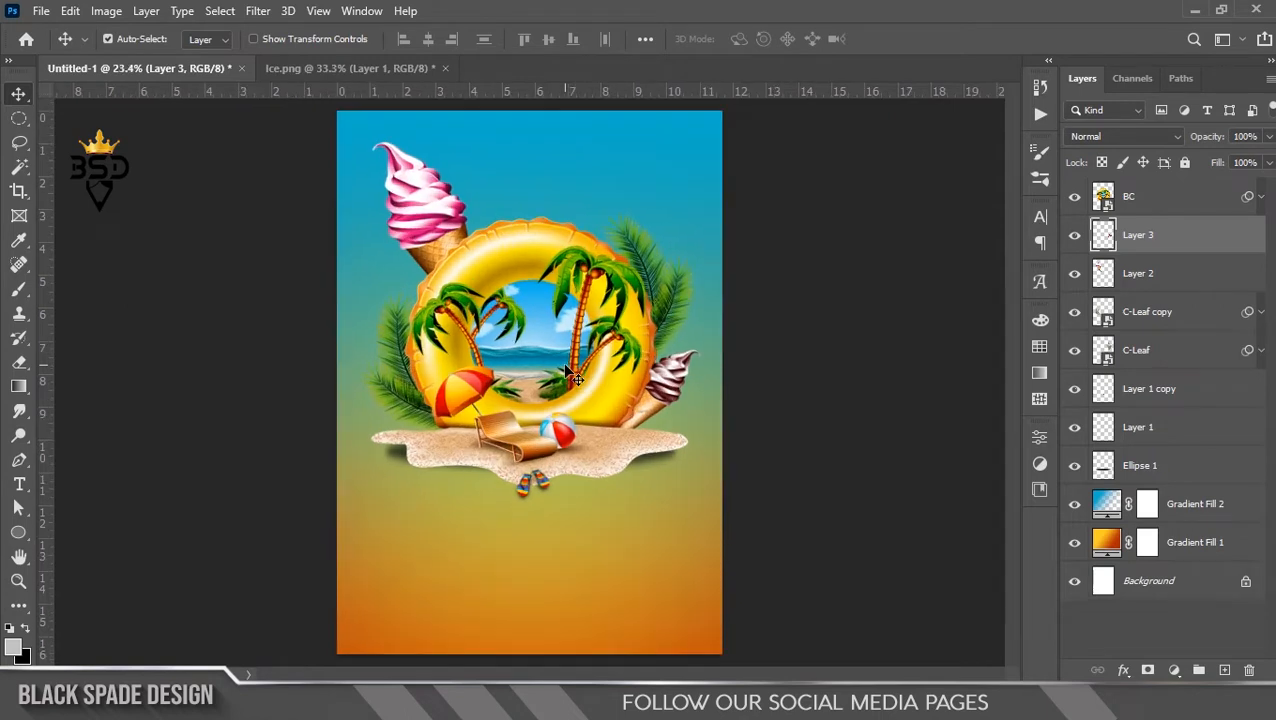
{"action": "left_click", "coordinate": [1175, 200]}
{"action": "left_click", "coordinate": [1190, 468], "text": "shift"}
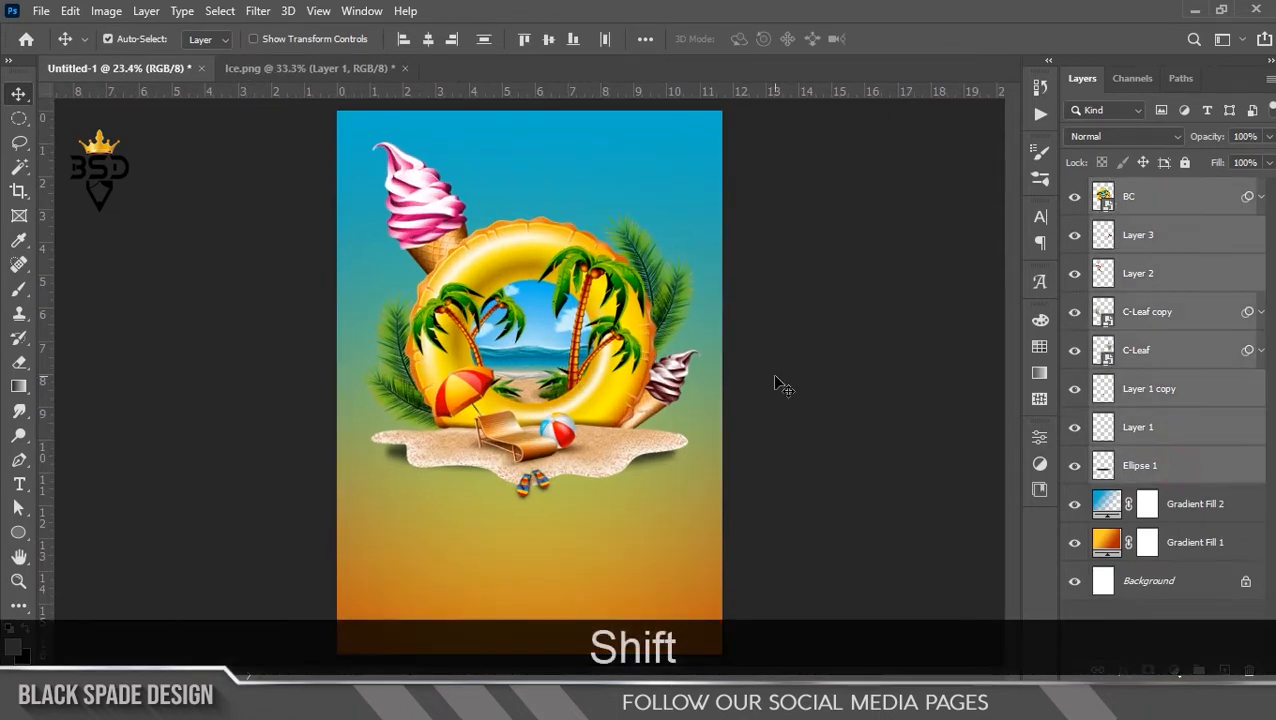
{"action": "key", "text": "ctrl+t"}
{"action": "left_click_drag", "start_coordinate": [700, 140], "coordinate": [695, 140]}
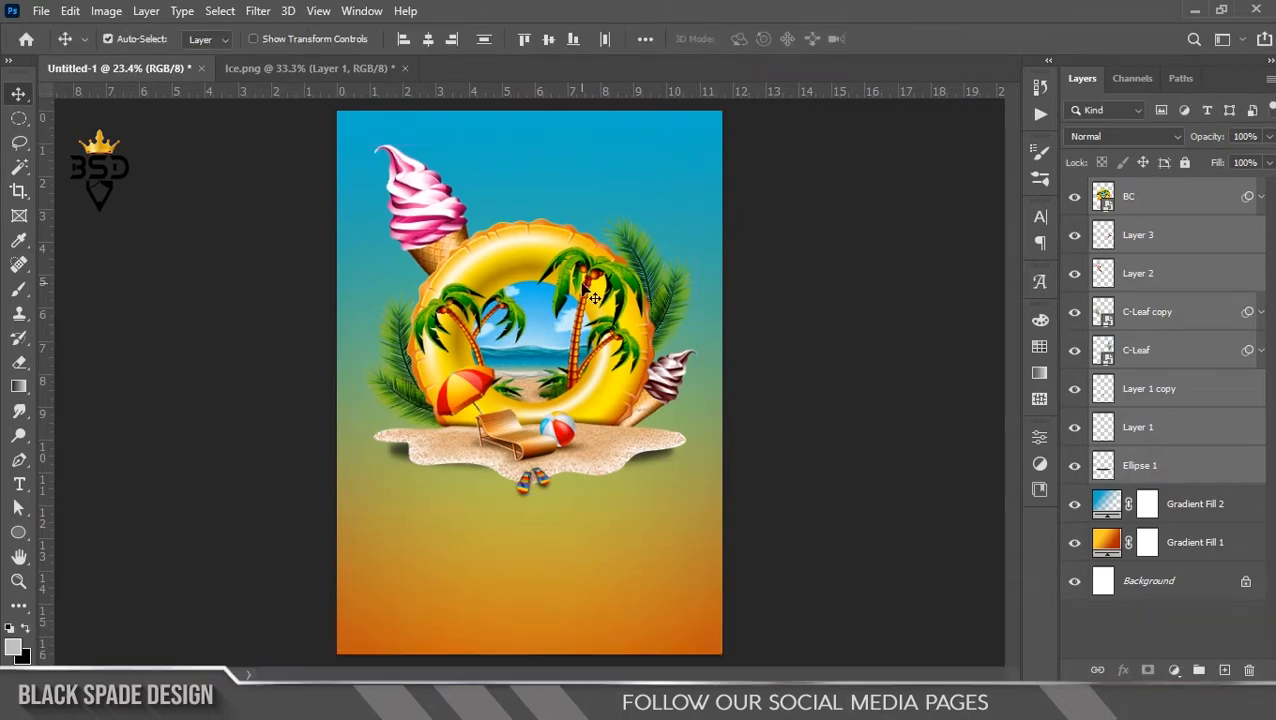
Transform the chocolate cone again so it stands slightly higher and more upright against the float's lower-right edge.
{"action": "scroll", "coordinate": [586, 283], "scroll_direction": "down", "scroll_amount": 1}
{"action": "scroll", "coordinate": [578, 300], "scroll_direction": "up", "scroll_amount": 1}
{"action": "scroll", "coordinate": [586, 311], "scroll_direction": "up", "scroll_amount": 3}
{"action": "left_click", "coordinate": [699, 412]}
{"action": "key", "text": "ctrl+t"}
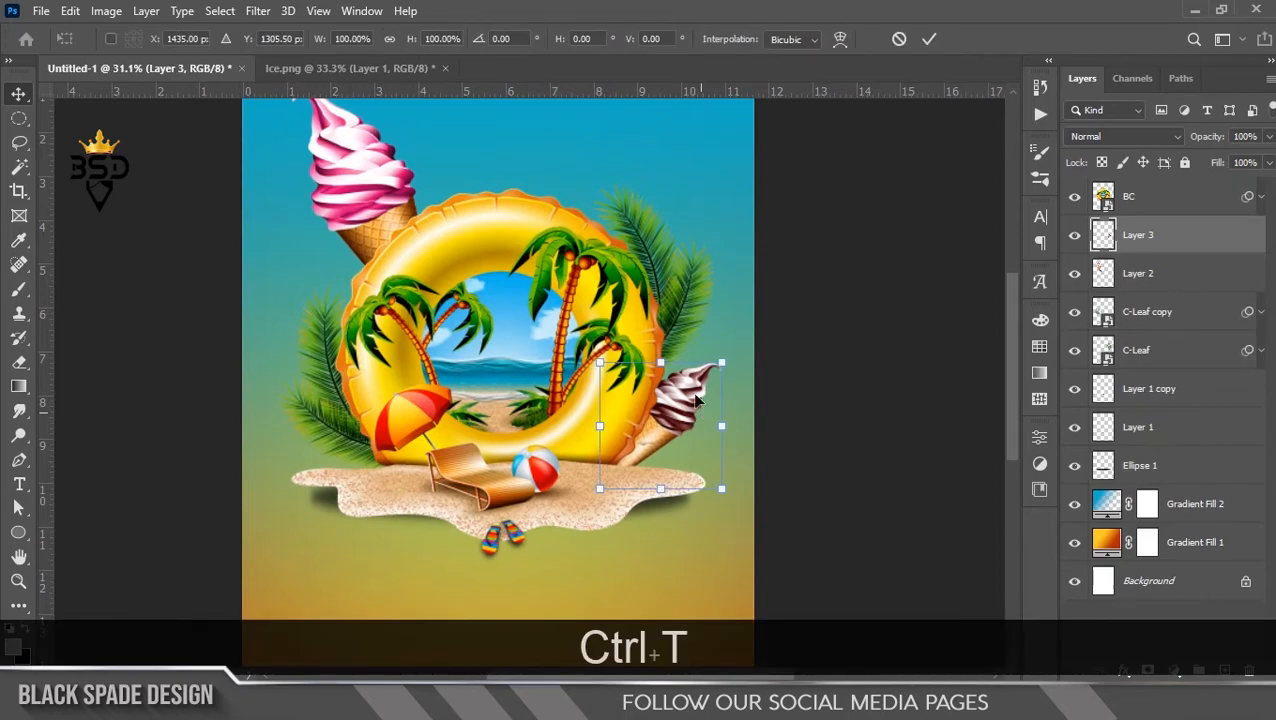
{"action": "left_click_drag", "start_coordinate": [602, 362], "coordinate": [595, 356]}
{"action": "left_click_drag", "start_coordinate": [739, 381], "coordinate": [735, 367]}
{"action": "key", "text": "Return"}
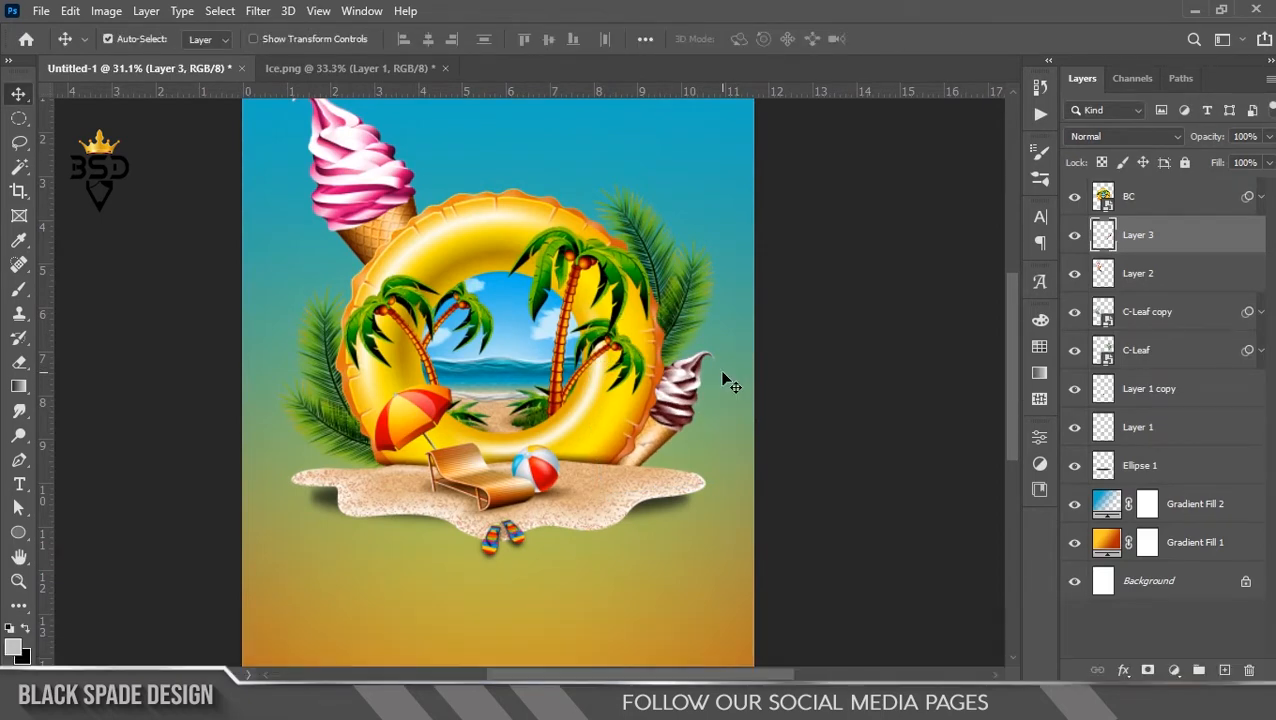
Place the leaf image from the Summer folder into the poster and scale it down.
{"action": "scroll", "coordinate": [497, 316], "scroll_direction": "down", "scroll_amount": 2}
{"action": "scroll", "coordinate": [504, 256], "scroll_direction": "up", "scroll_amount": 6}
{"action": "left_click_drag", "start_coordinate": [505, 256], "coordinate": [648, 262]}
{"action": "scroll", "coordinate": [554, 391], "scroll_direction": "up", "scroll_amount": 2}
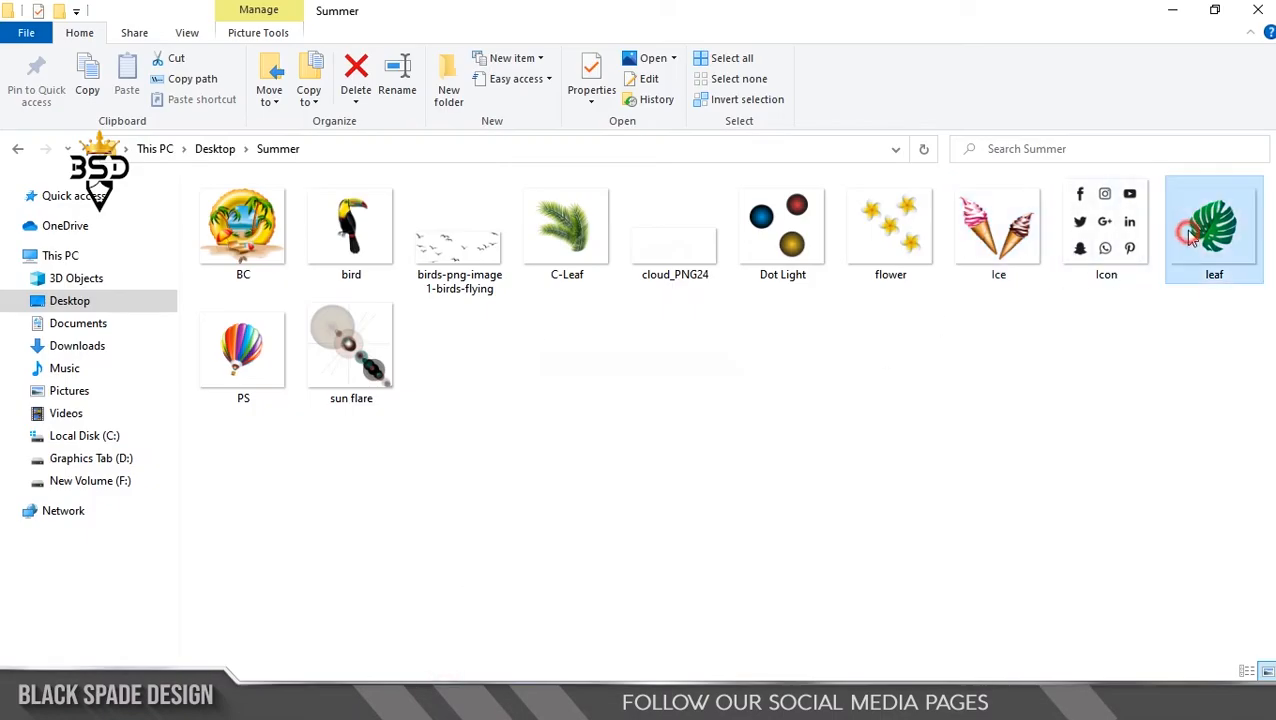
{"action": "left_click_drag", "start_coordinate": [1214, 236], "coordinate": [436, 333]}
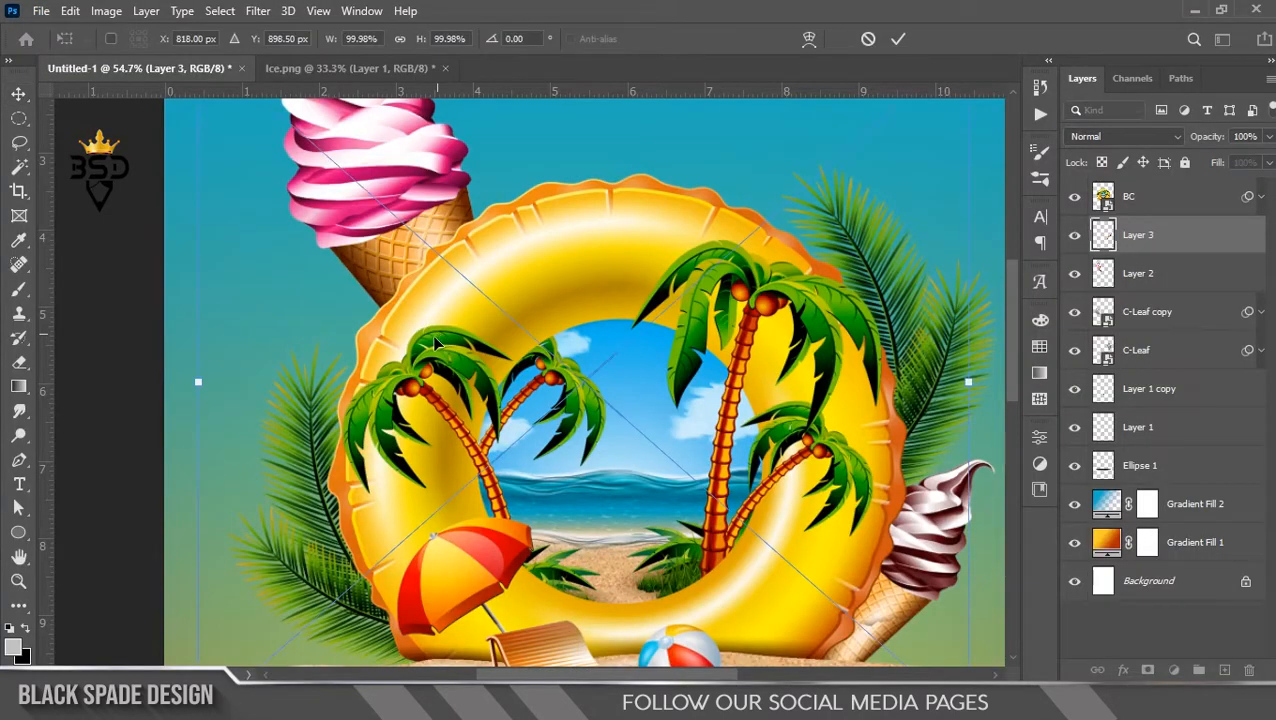
{"action": "scroll", "coordinate": [473, 333], "scroll_direction": "down", "scroll_amount": 3}
{"action": "left_click_drag", "start_coordinate": [268, 115], "coordinate": [441, 264]}
Rotate the leaf to about -72° and tuck it behind the float's upper-left edge, below the pink cone.
{"action": "left_click_drag", "start_coordinate": [582, 347], "coordinate": [449, 313]}
{"action": "left_click_drag", "start_coordinate": [587, 379], "coordinate": [594, 219]}
{"action": "left_click_drag", "start_coordinate": [459, 352], "coordinate": [434, 352]}
{"action": "left_click_drag", "start_coordinate": [562, 308], "coordinate": [523, 315]}
{"action": "left_click_drag", "start_coordinate": [535, 355], "coordinate": [533, 303]}
{"action": "left_click_drag", "start_coordinate": [436, 359], "coordinate": [422, 343]}
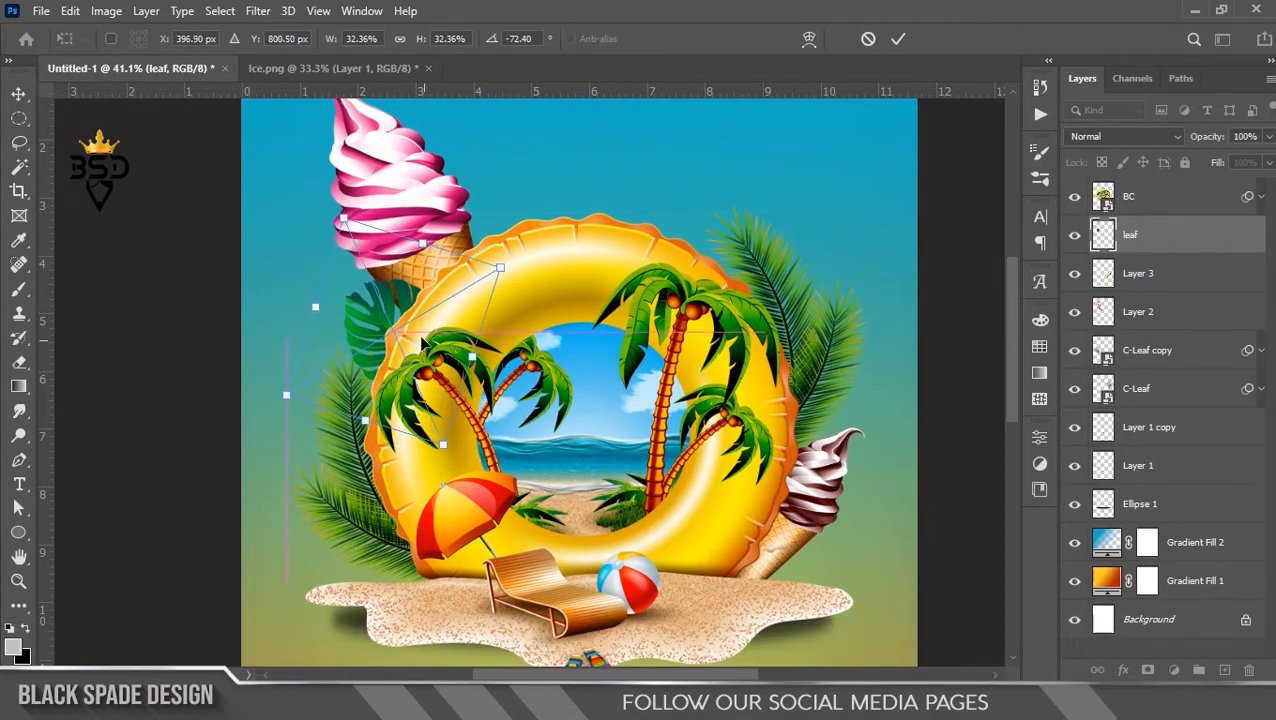
{"action": "key", "text": "Return"}
Duplicate the leaf, scale the copy to about 22%, and rotate it to about -37° beside the pink cone's tip.
{"action": "scroll", "coordinate": [395, 310], "scroll_direction": "up", "scroll_amount": 3}
{"action": "scroll", "coordinate": [395, 318], "scroll_direction": "up", "scroll_amount": 2}
{"action": "key", "text": "ctrl+j"}
{"action": "key", "text": "ctrl+t"}
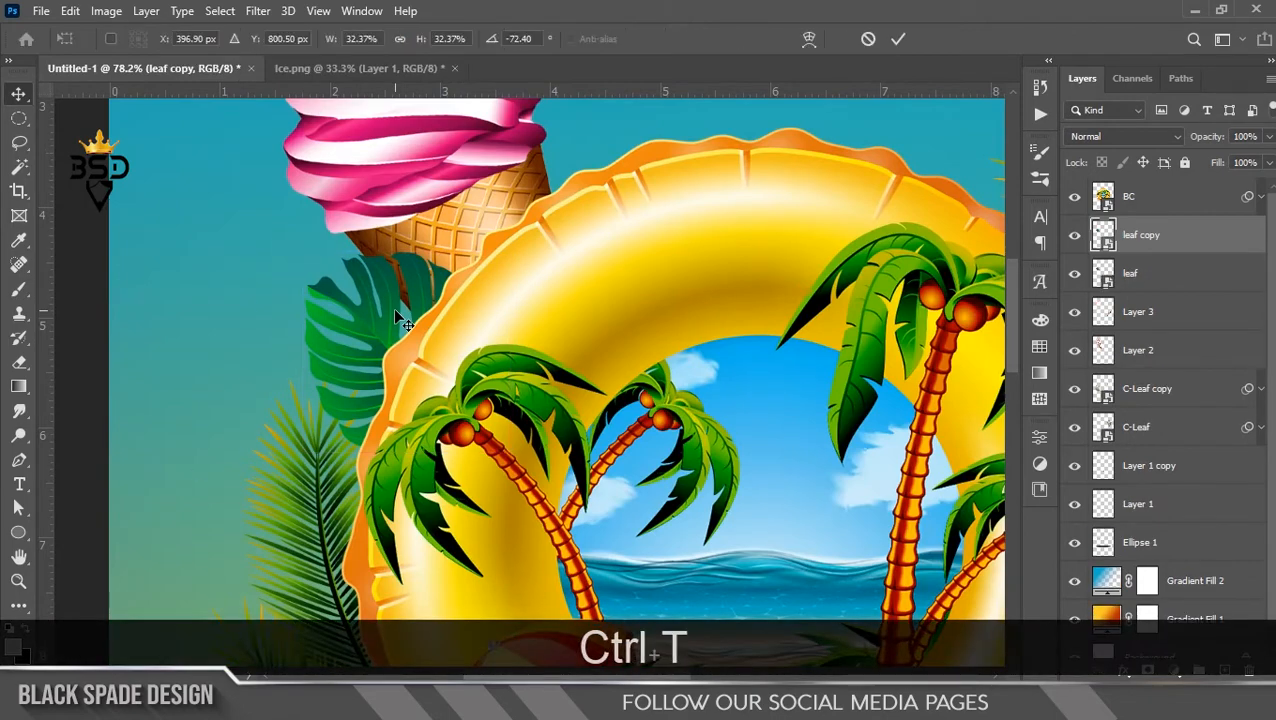
{"action": "left_click_drag", "start_coordinate": [475, 297], "coordinate": [563, 223]}
{"action": "left_click_drag", "start_coordinate": [723, 233], "coordinate": [638, 350]}
{"action": "left_click_drag", "start_coordinate": [718, 298], "coordinate": [541, 285]}
{"action": "key", "text": "Return"}
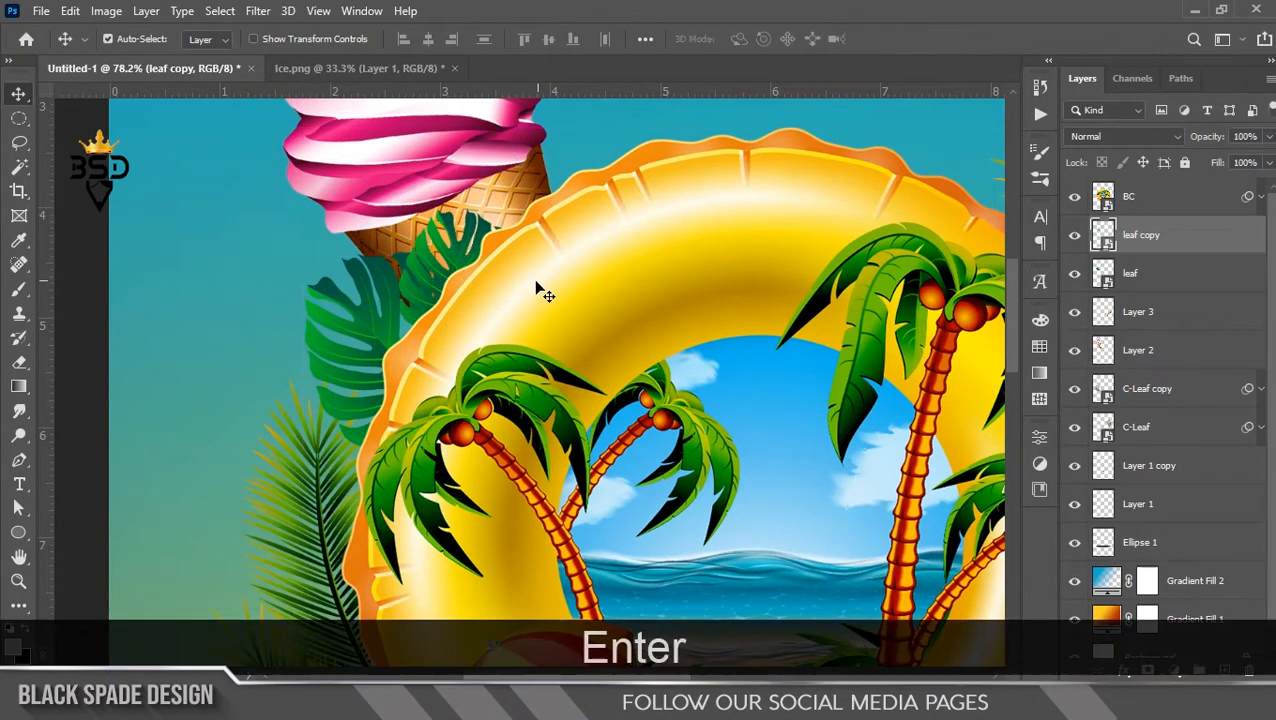
Duplicate the small leaf and place it rotated to about 61° below the chocolate cone at the float's lower right.
{"action": "key", "text": "space"}
{"action": "left_click_drag", "start_coordinate": [636, 306], "coordinate": [441, 276]}
{"action": "key", "text": "ctrl+j"}
{"action": "key", "text": "ctrl+t"}
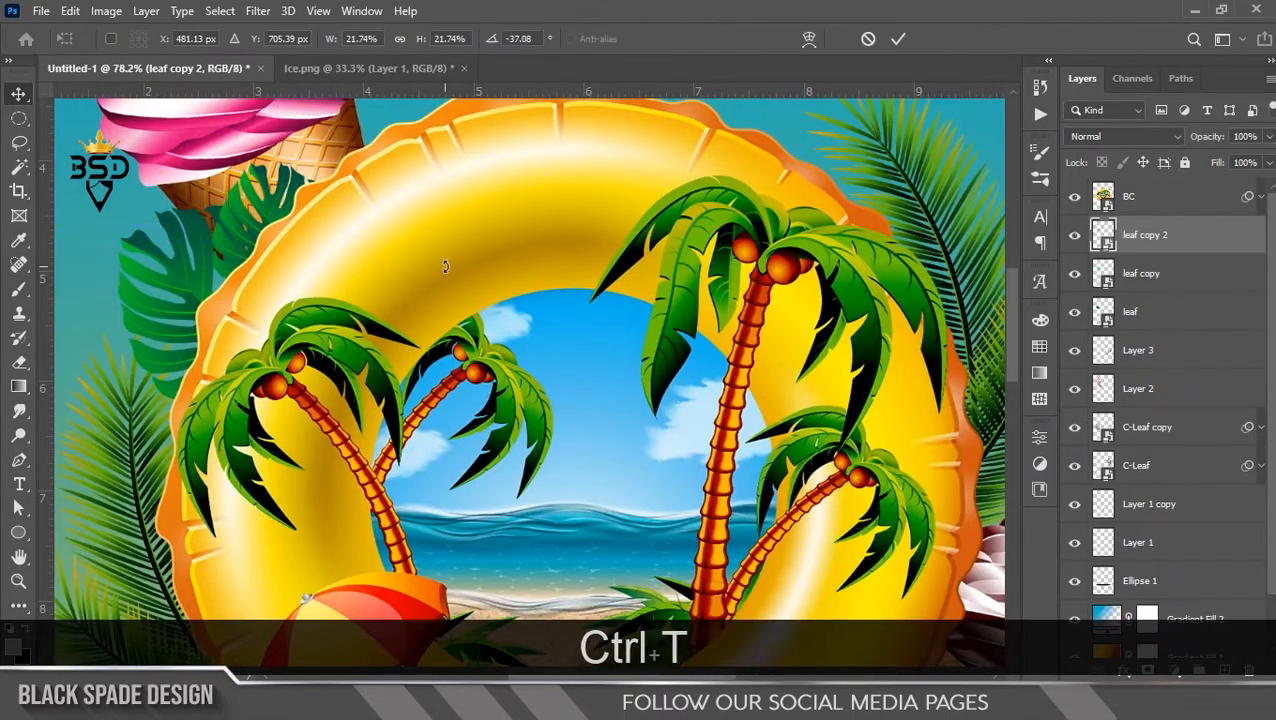
{"action": "scroll", "coordinate": [257, 288], "scroll_direction": "down", "scroll_amount": 3}
{"action": "left_click_drag", "start_coordinate": [355, 303], "coordinate": [742, 568]}
{"action": "left_click_drag", "start_coordinate": [810, 609], "coordinate": [788, 641]}
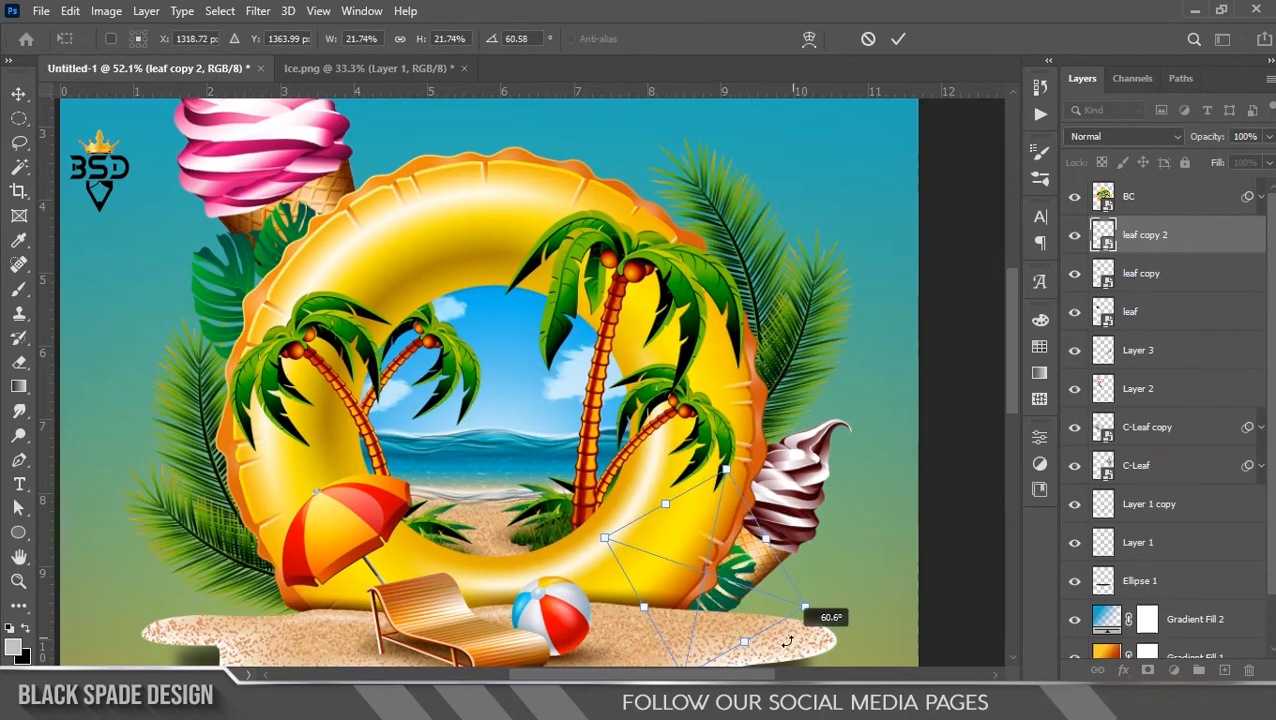
{"action": "key", "text": "Return"}
Duplicate the lower-right leaf and place the rotated copy above the chocolate cone, behind the float's right edge.
{"action": "scroll", "coordinate": [728, 570], "scroll_direction": "up", "scroll_amount": 2}
{"action": "key", "text": "ctrl+j"}
{"action": "key", "text": "ctrl+t"}
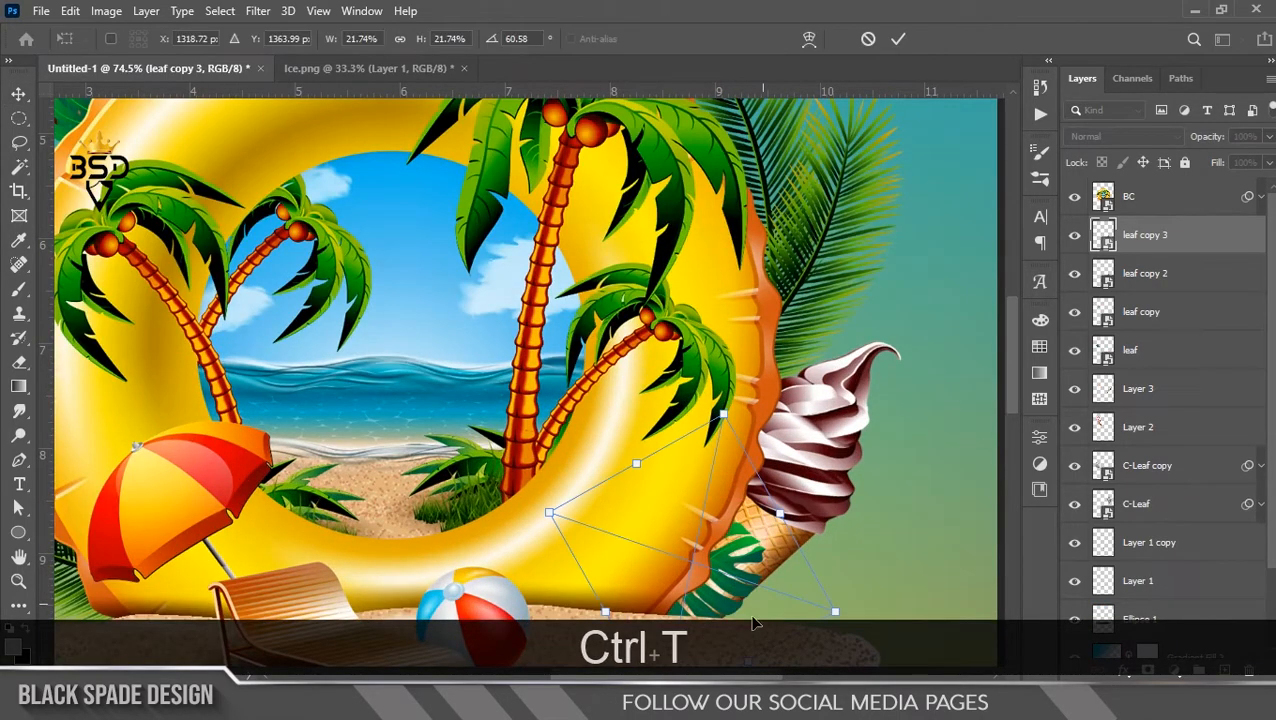
{"action": "left_click_drag", "start_coordinate": [750, 420], "coordinate": [812, 265]}
{"action": "left_click_drag", "start_coordinate": [905, 400], "coordinate": [882, 233]}
{"action": "key", "text": "Return"}
Close the Ice.png document and open the flower image from the Summer folder as a separate document.
{"action": "scroll", "coordinate": [655, 265], "scroll_direction": "down", "scroll_amount": 10}
{"action": "scroll", "coordinate": [590, 260], "scroll_direction": "up", "scroll_amount": 1}
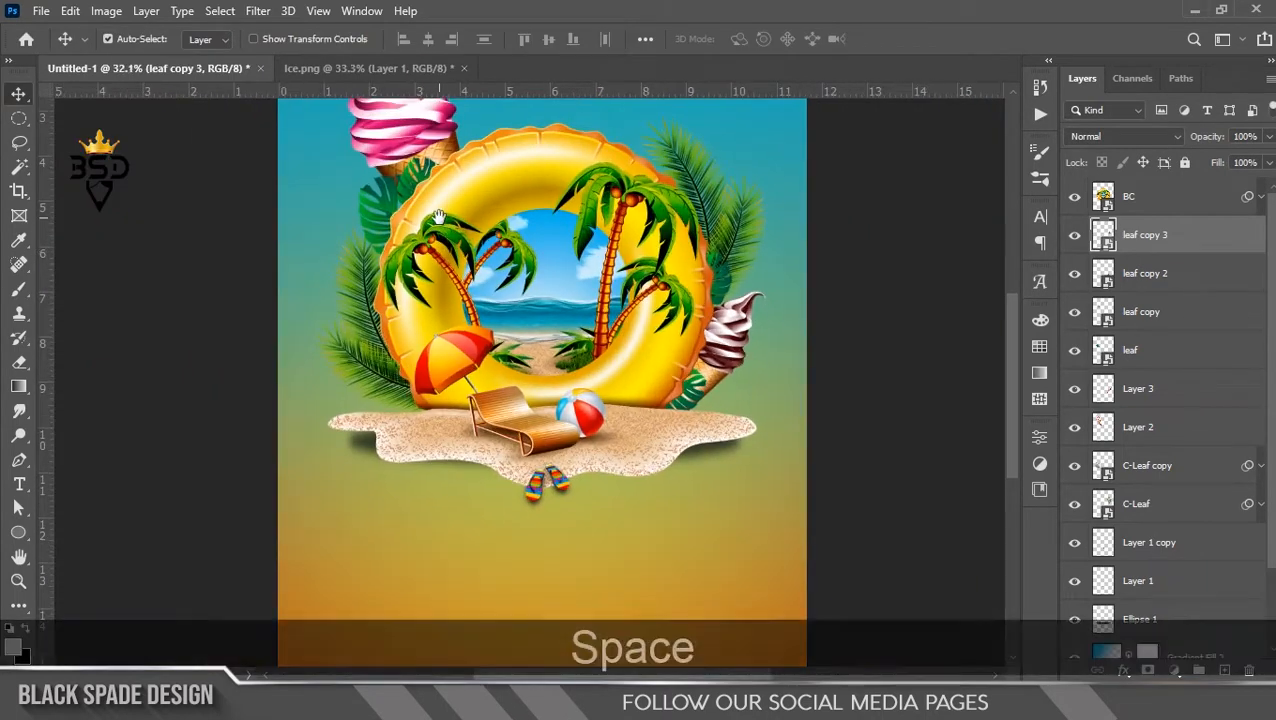
{"action": "scroll", "coordinate": [439, 220], "scroll_direction": "up", "scroll_amount": 4}
{"action": "left_click_drag", "start_coordinate": [443, 235], "coordinate": [482, 290]}
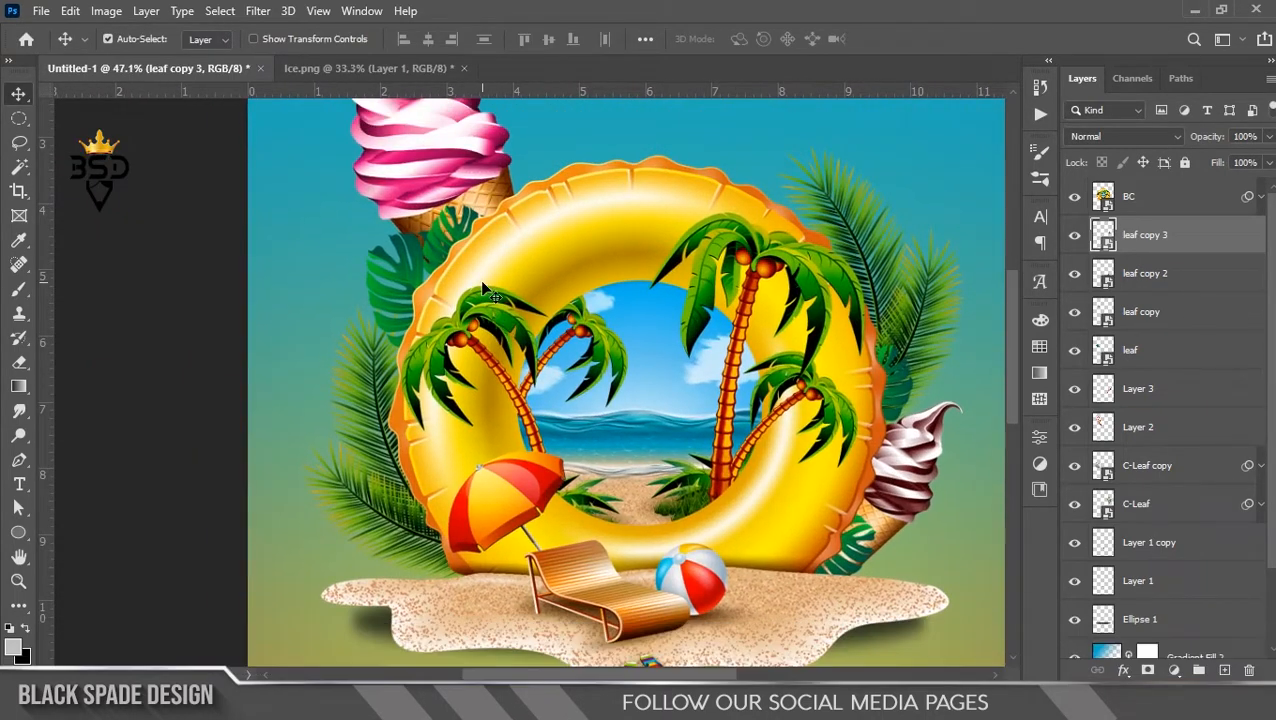
{"action": "scroll", "coordinate": [488, 287], "scroll_direction": "up", "scroll_amount": 2}
{"action": "left_click_drag", "start_coordinate": [488, 287], "coordinate": [510, 330]}
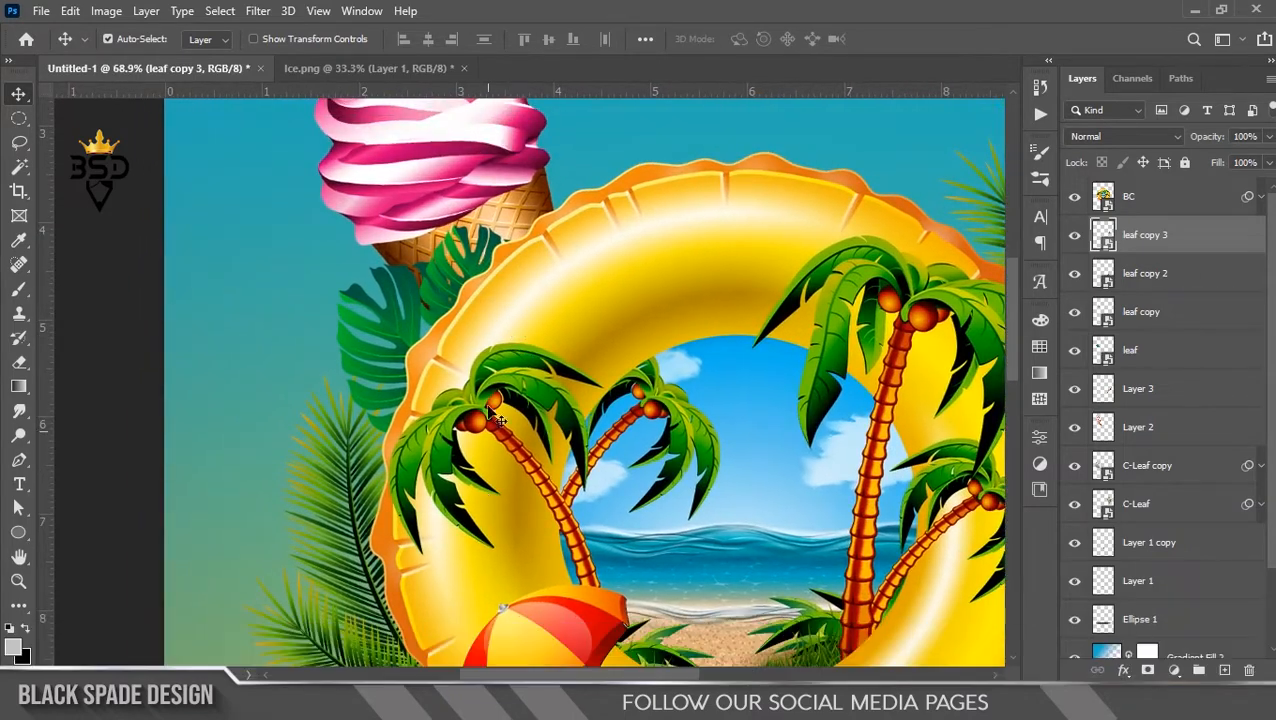
{"action": "left_click", "coordinate": [464, 66]}
{"action": "left_click", "coordinate": [620, 273]}
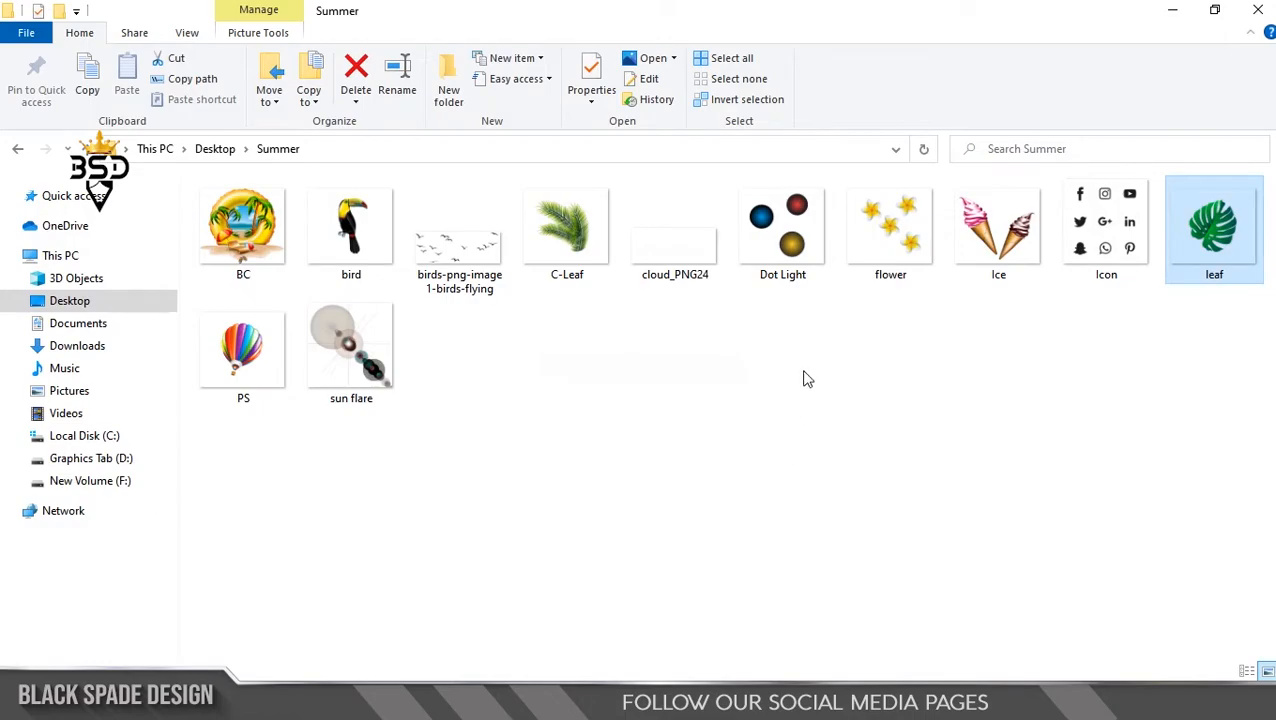
{"action": "left_click_drag", "start_coordinate": [890, 240], "coordinate": [661, 400]}
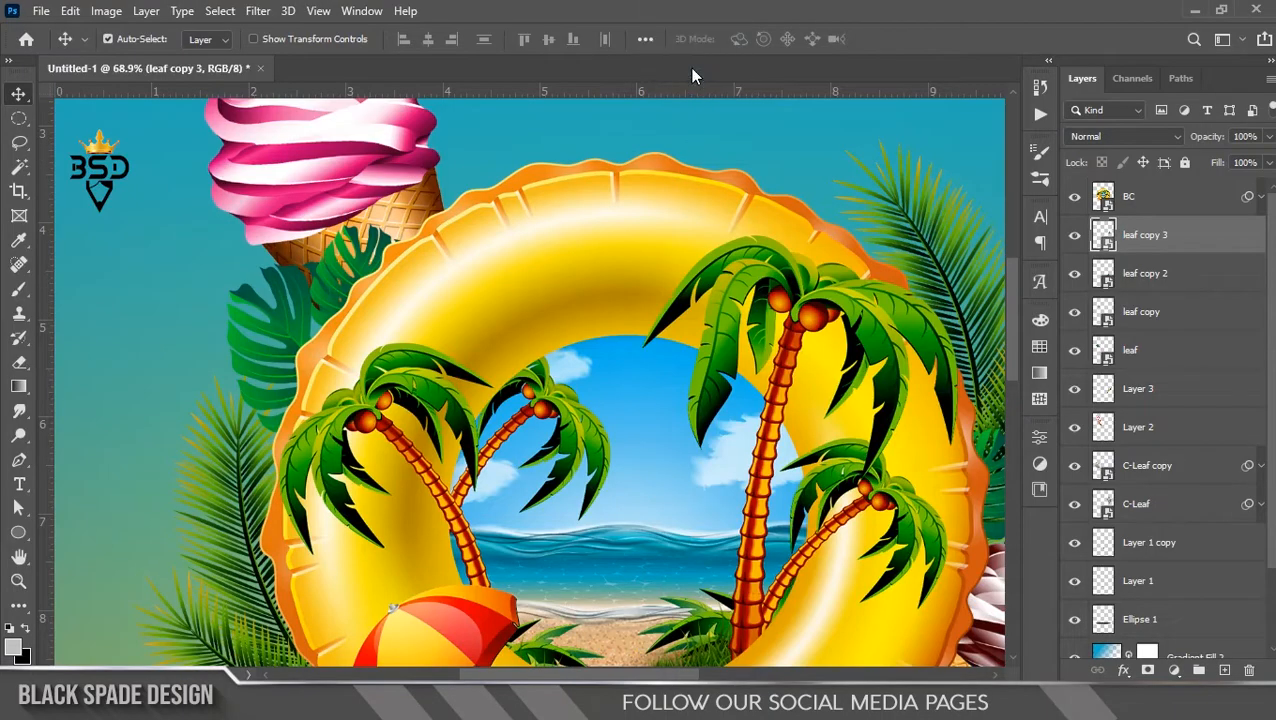
Cut the upper-left flower onto its own layer with the Lasso tool and bring it into the poster.
{"action": "key", "text": "l"}
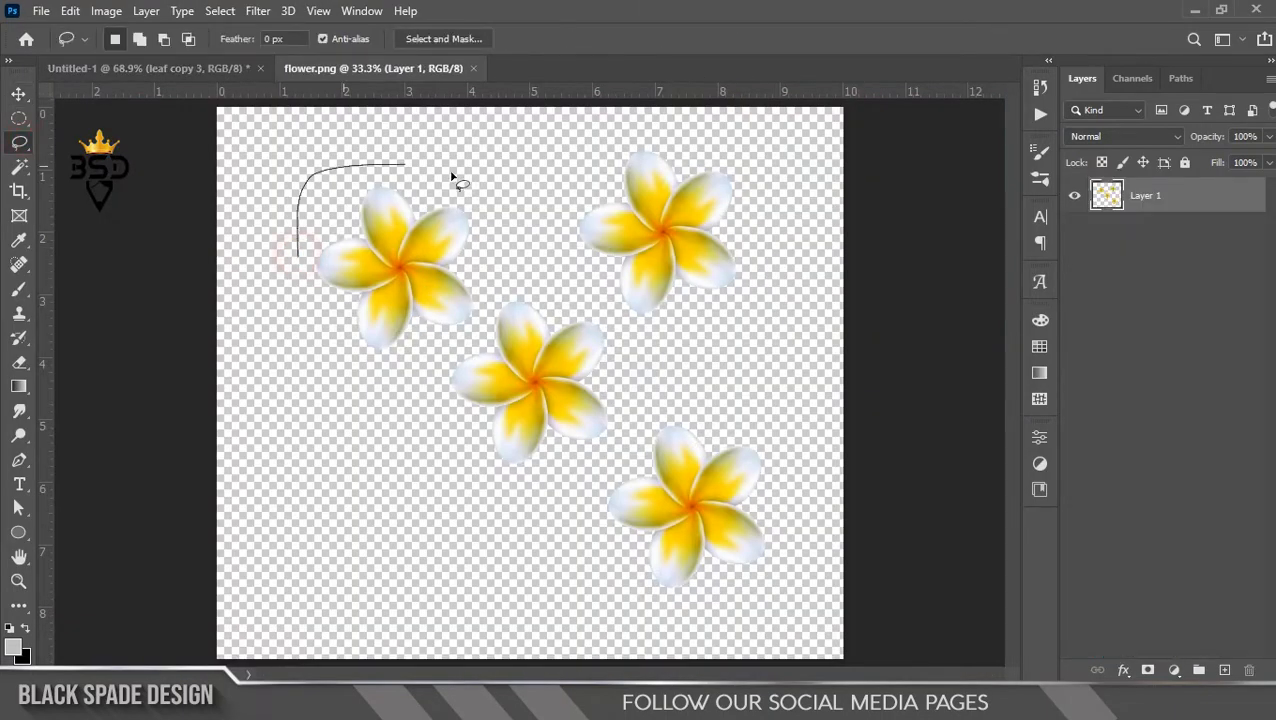
{"action": "right_click", "coordinate": [393, 316]}
{"action": "left_click", "coordinate": [464, 452]}
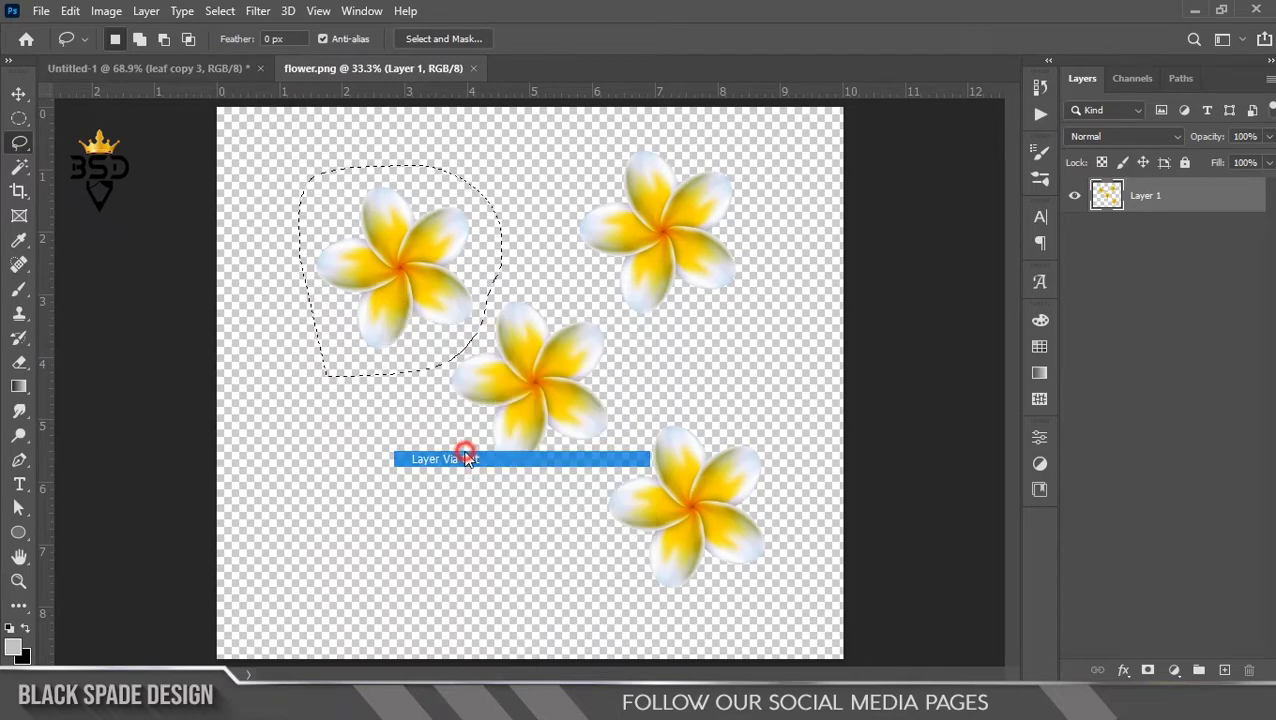
{"action": "key", "text": "v"}
{"action": "left_click_drag", "start_coordinate": [421, 299], "coordinate": [228, 65]}
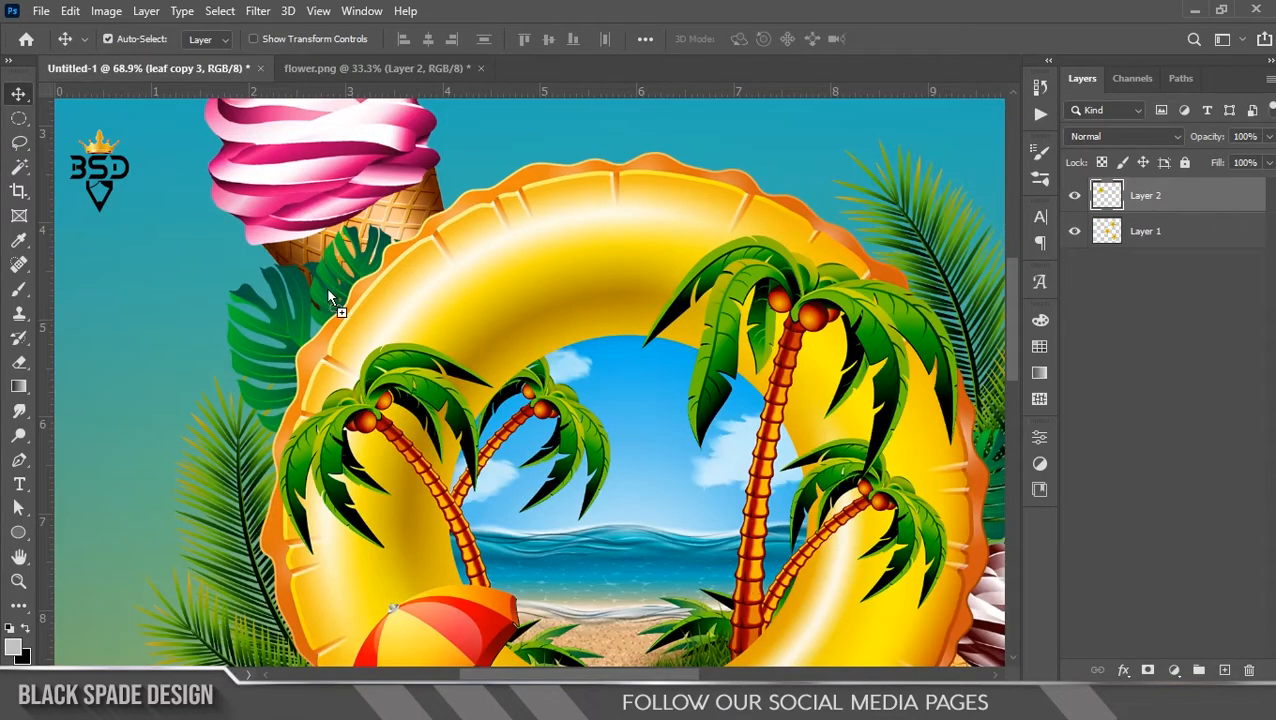
{"action": "left_click_drag", "start_coordinate": [328, 291], "coordinate": [328, 296]}
Scale the flower down and move its layer above BC, positioning it over the float's upper-left edge.
{"action": "key", "text": "ctrl+t"}
{"action": "key", "text": "ctrl+0"}
{"action": "left_click_drag", "start_coordinate": [442, 194], "coordinate": [383, 253]}
{"action": "key", "text": "Return"}
{"action": "left_click_drag", "start_coordinate": [1140, 234], "coordinate": [1135, 195]}
{"action": "left_click_drag", "start_coordinate": [350, 271], "coordinate": [487, 318]}
Scale the flower down further so it sits on the leaves just below the pink cone.
{"action": "key", "text": "ctrl+t"}
{"action": "left_click_drag", "start_coordinate": [592, 200], "coordinate": [570, 224]}
{"action": "scroll", "coordinate": [493, 310], "scroll_direction": "down", "scroll_amount": 4}
{"action": "scroll", "coordinate": [478, 340], "scroll_direction": "down", "scroll_amount": 3}
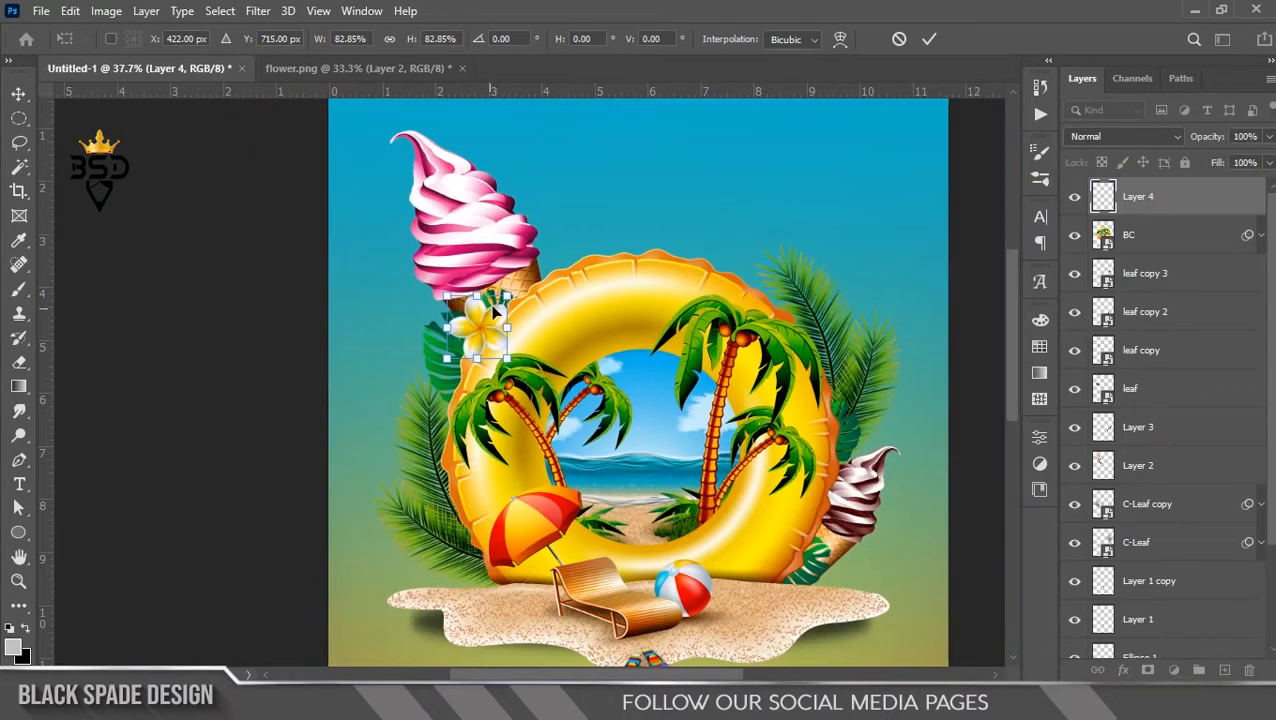
{"action": "left_click_drag", "start_coordinate": [509, 294], "coordinate": [492, 293]}
{"action": "key", "text": "Return"}
Add a drop shadow to the flower with 32% opacity, 10 px distance, 4% spread and 6 px size.
{"action": "scroll", "coordinate": [497, 342], "scroll_direction": "up", "scroll_amount": 7}
{"action": "left_click", "coordinate": [1128, 672]}
{"action": "left_click", "coordinate": [1140, 661]}
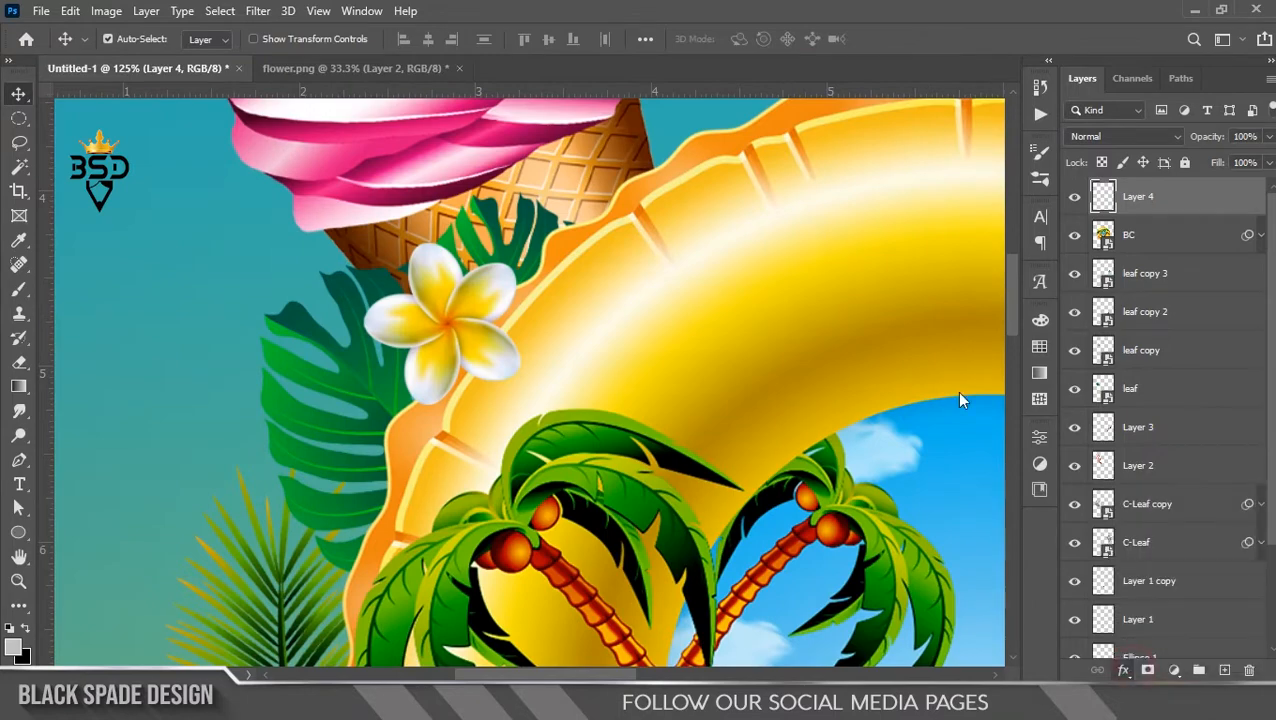
{"action": "left_click_drag", "start_coordinate": [882, 280], "coordinate": [897, 280]}
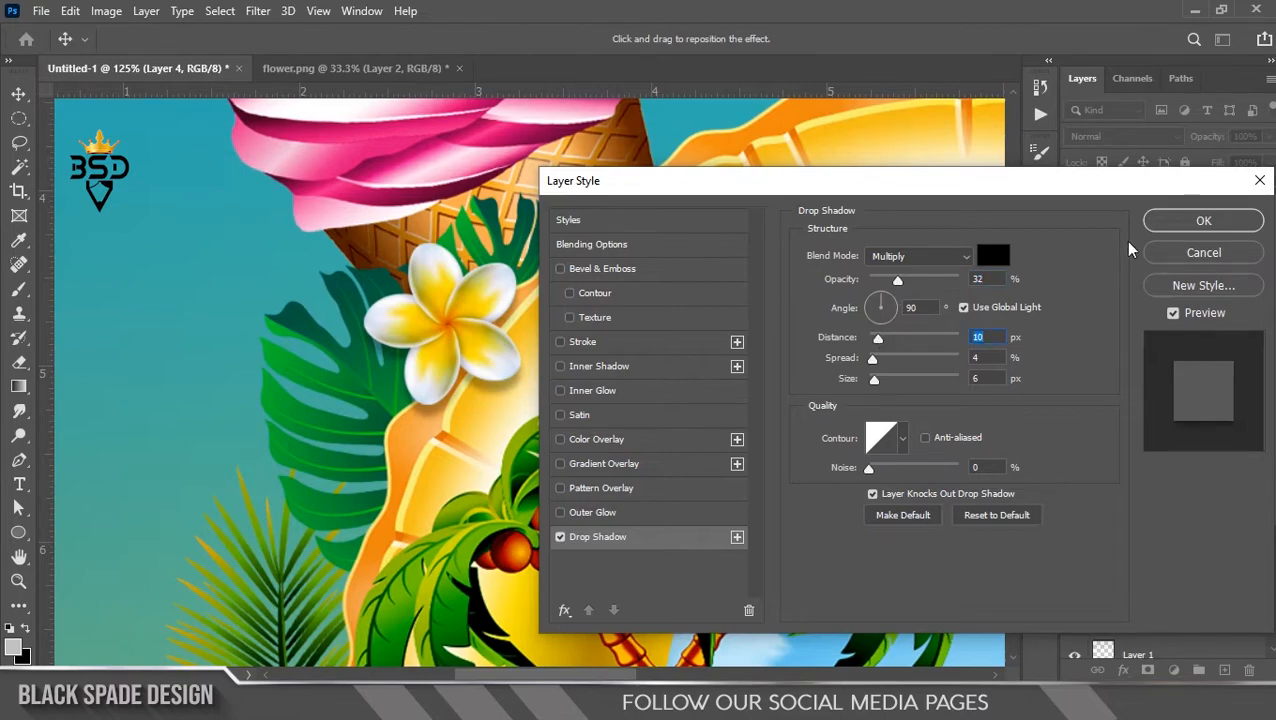
{"action": "left_click", "coordinate": [1202, 221]}
Duplicate the flower below the original on the float's left edge and scale the copy to about 69%.
{"action": "scroll", "coordinate": [466, 342], "scroll_direction": "down", "scroll_amount": 3}
{"action": "left_click_drag", "start_coordinate": [466, 342], "coordinate": [426, 449]}
{"action": "key", "text": "ctrl+t"}
{"action": "left_click_drag", "start_coordinate": [460, 386], "coordinate": [442, 401]}
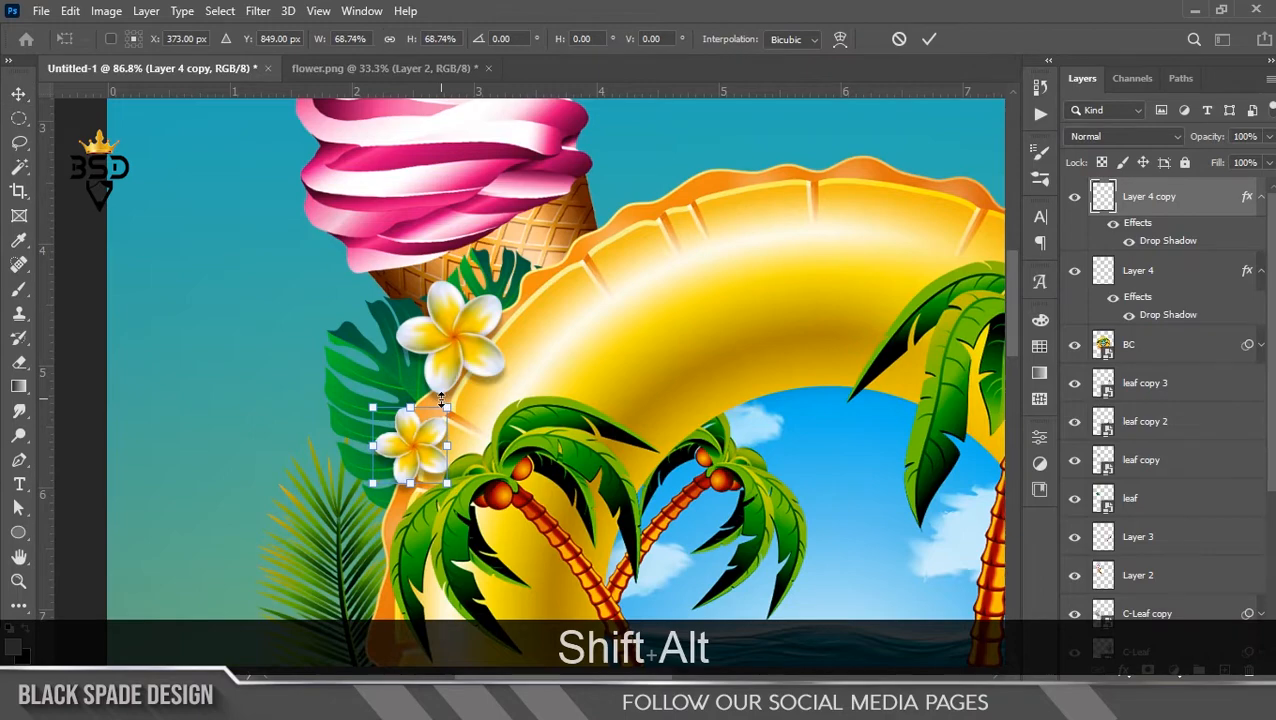
{"action": "key", "text": "Return"}
Duplicate the larger flower onto the leaf below the chocolate cone at the float's lower right.
{"action": "scroll", "coordinate": [445, 405], "scroll_direction": "down", "scroll_amount": 5}
{"action": "scroll", "coordinate": [455, 388], "scroll_direction": "up", "scroll_amount": 3}
{"action": "left_click_drag", "start_coordinate": [520, 445], "coordinate": [395, 285]}
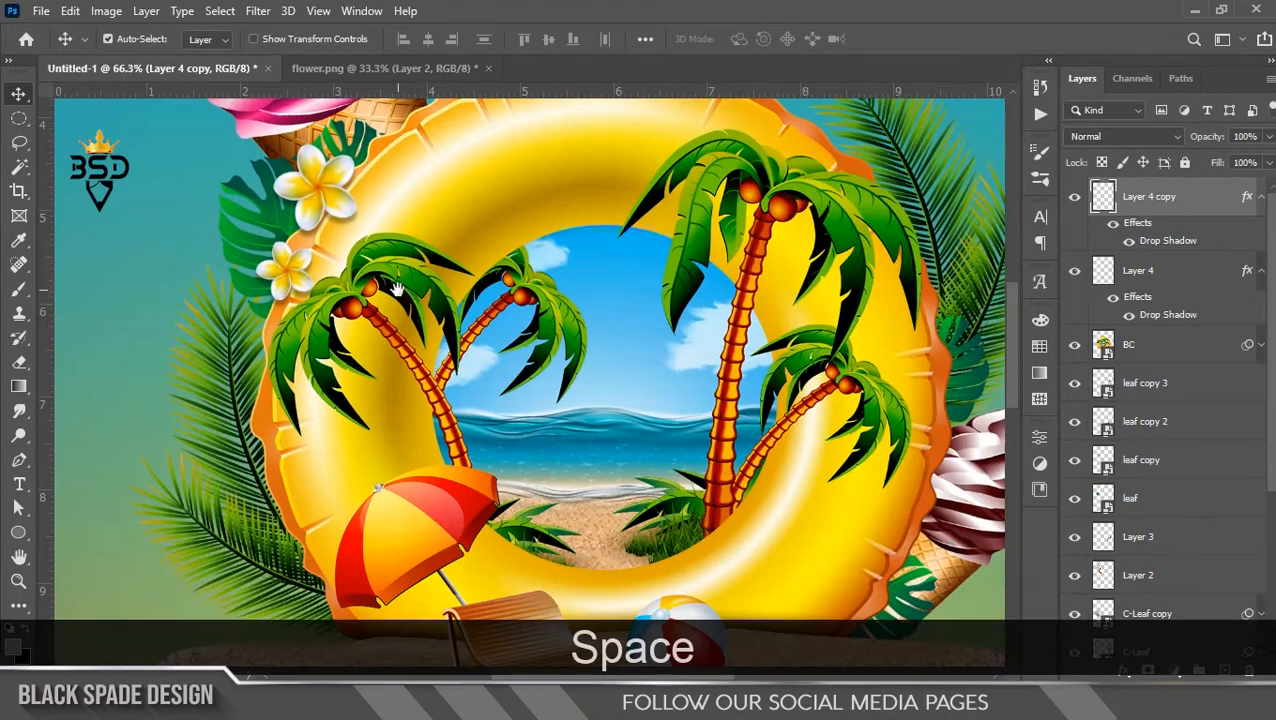
{"action": "scroll", "coordinate": [398, 270], "scroll_direction": "down", "scroll_amount": 4}
{"action": "right_click", "coordinate": [344, 226]}
{"action": "left_click", "coordinate": [372, 236]}
{"action": "left_click_drag", "start_coordinate": [355, 228], "coordinate": [781, 514]}
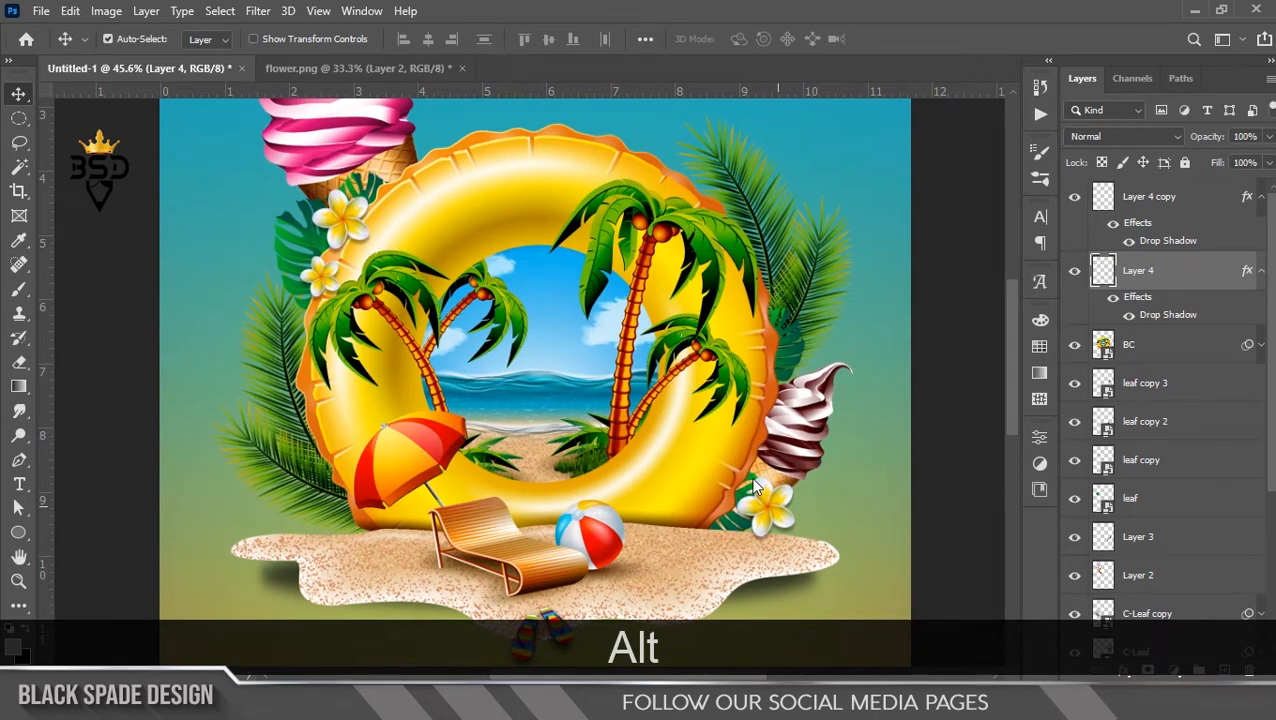
Examine the placement of the flowers and the balance of the whole poster composition.
{"action": "scroll", "coordinate": [726, 488], "scroll_direction": "down", "scroll_amount": 3}
{"action": "scroll", "coordinate": [724, 488], "scroll_direction": "up", "scroll_amount": 5}
{"action": "scroll", "coordinate": [634, 464], "scroll_direction": "down", "scroll_amount": 2}
{"action": "scroll", "coordinate": [637, 465], "scroll_direction": "down", "scroll_amount": 4}
{"action": "scroll", "coordinate": [538, 318], "scroll_direction": "up", "scroll_amount": 1}
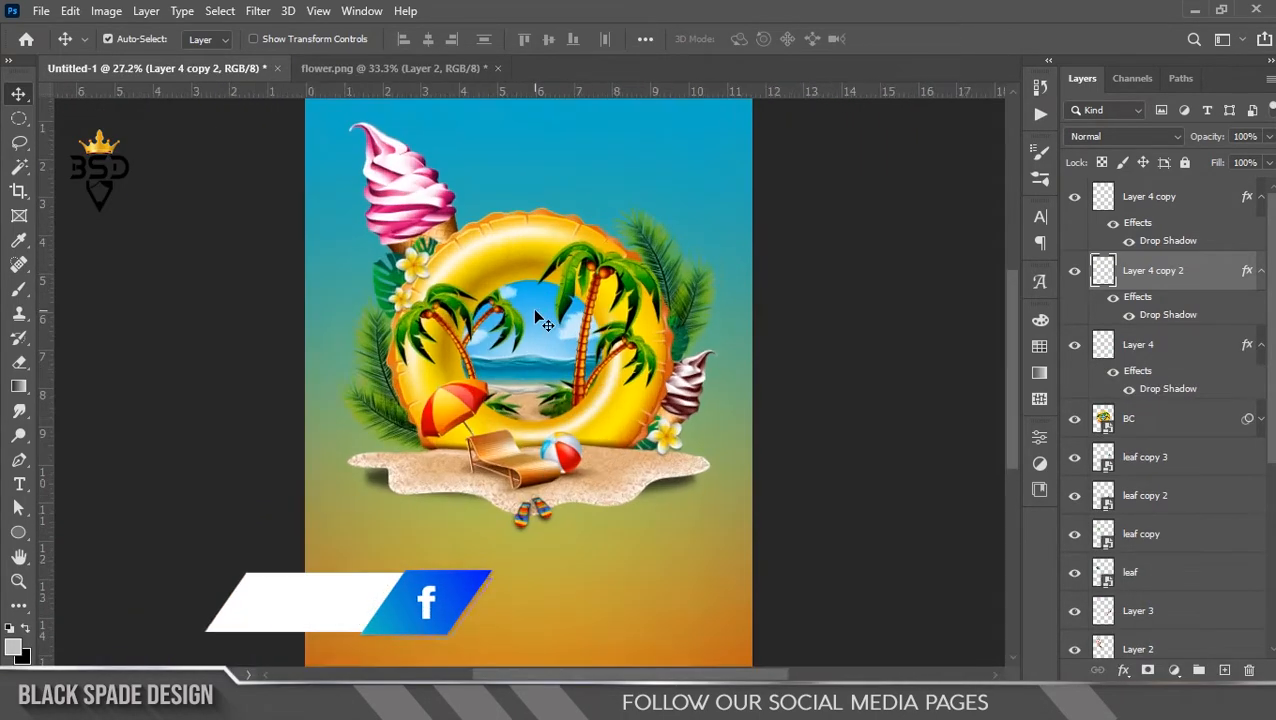
{"action": "scroll", "coordinate": [532, 308], "scroll_direction": "up", "scroll_amount": 4}
{"action": "key", "text": "space"}
{"action": "left_click_drag", "start_coordinate": [498, 236], "coordinate": [578, 430]}
{"action": "scroll", "coordinate": [573, 344], "scroll_direction": "up", "scroll_amount": 2}
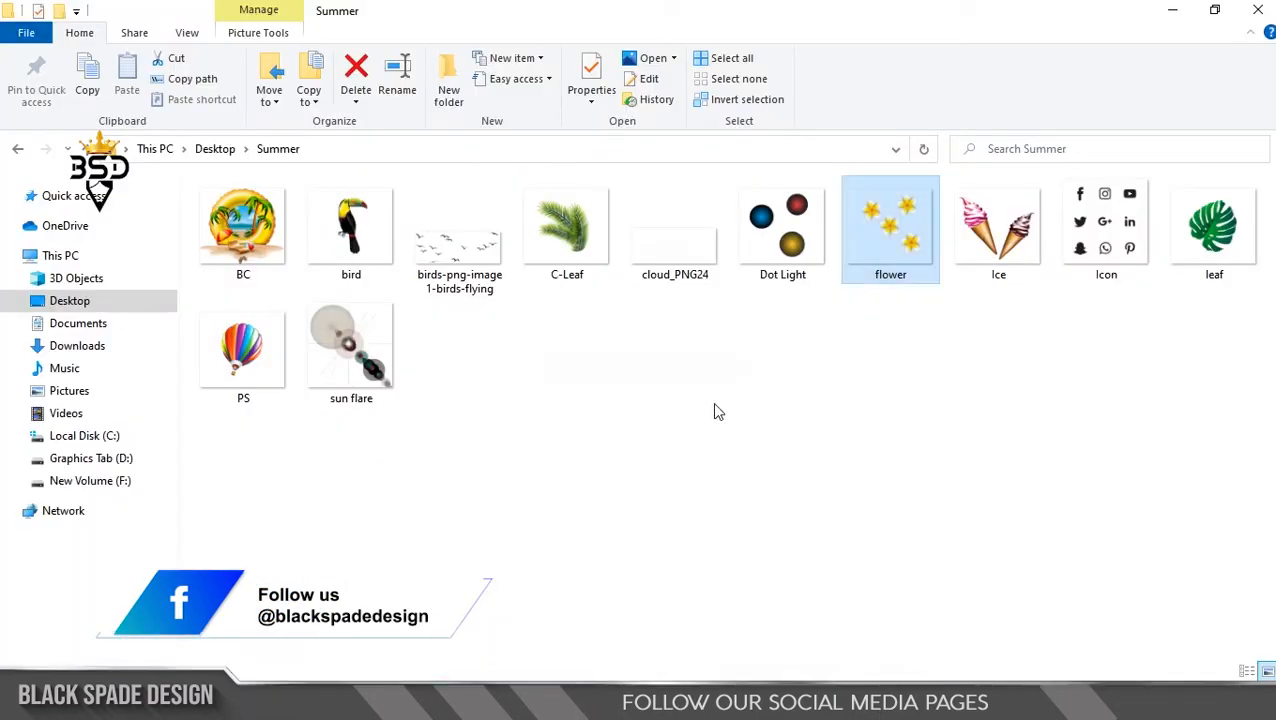
Place the bird image into the poster, scale it to about 26%, and perch it on the float's top edge.
{"action": "left_click", "coordinate": [353, 262]}
{"action": "left_click_drag", "start_coordinate": [335, 232], "coordinate": [630, 633]}
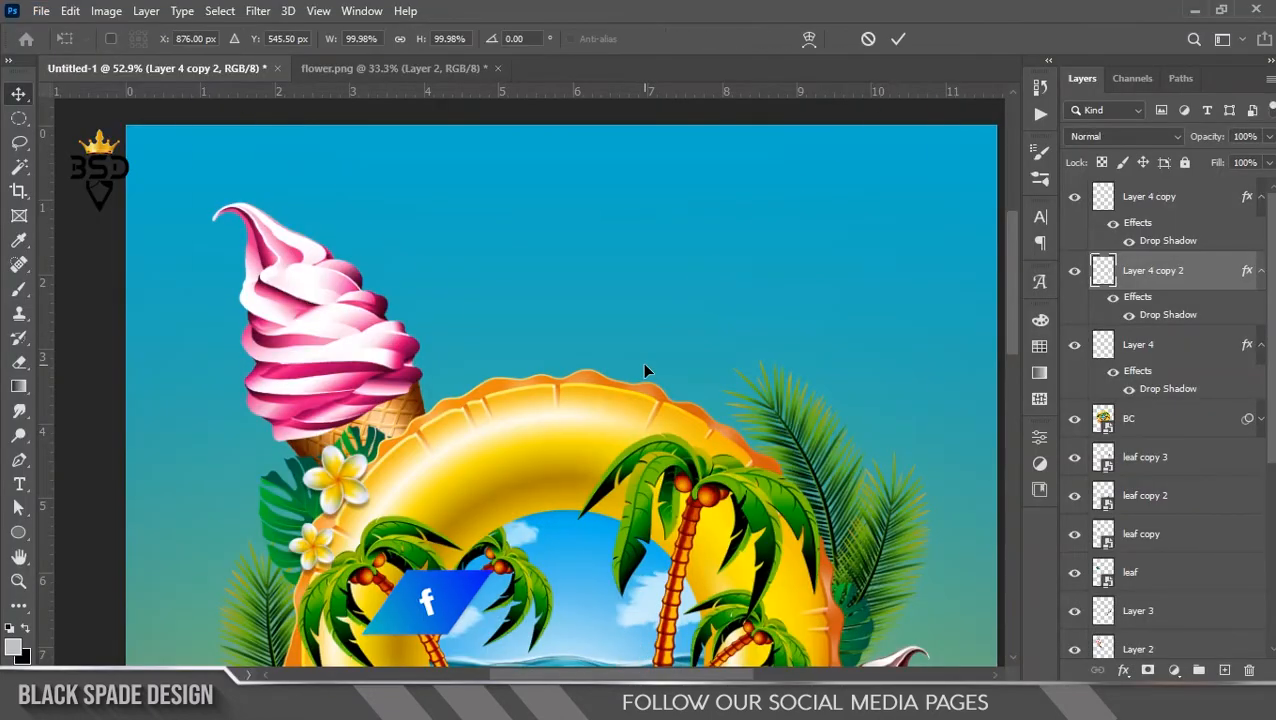
{"action": "left_click_drag", "start_coordinate": [645, 363], "coordinate": [625, 355]}
{"action": "left_click_drag", "start_coordinate": [922, 103], "coordinate": [715, 316]}
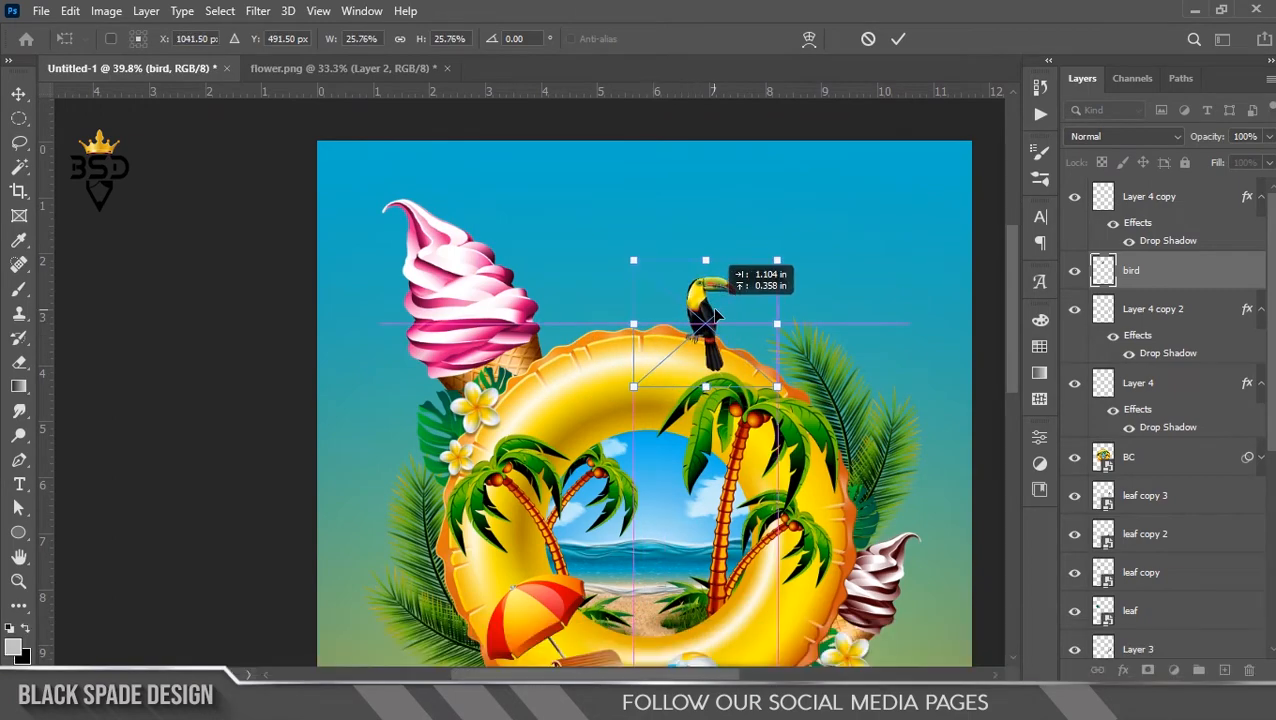
{"action": "key", "text": "Return"}
{"action": "scroll", "coordinate": [713, 306], "scroll_direction": "up", "scroll_amount": 5}
{"action": "scroll", "coordinate": [718, 304], "scroll_direction": "down", "scroll_amount": 8}
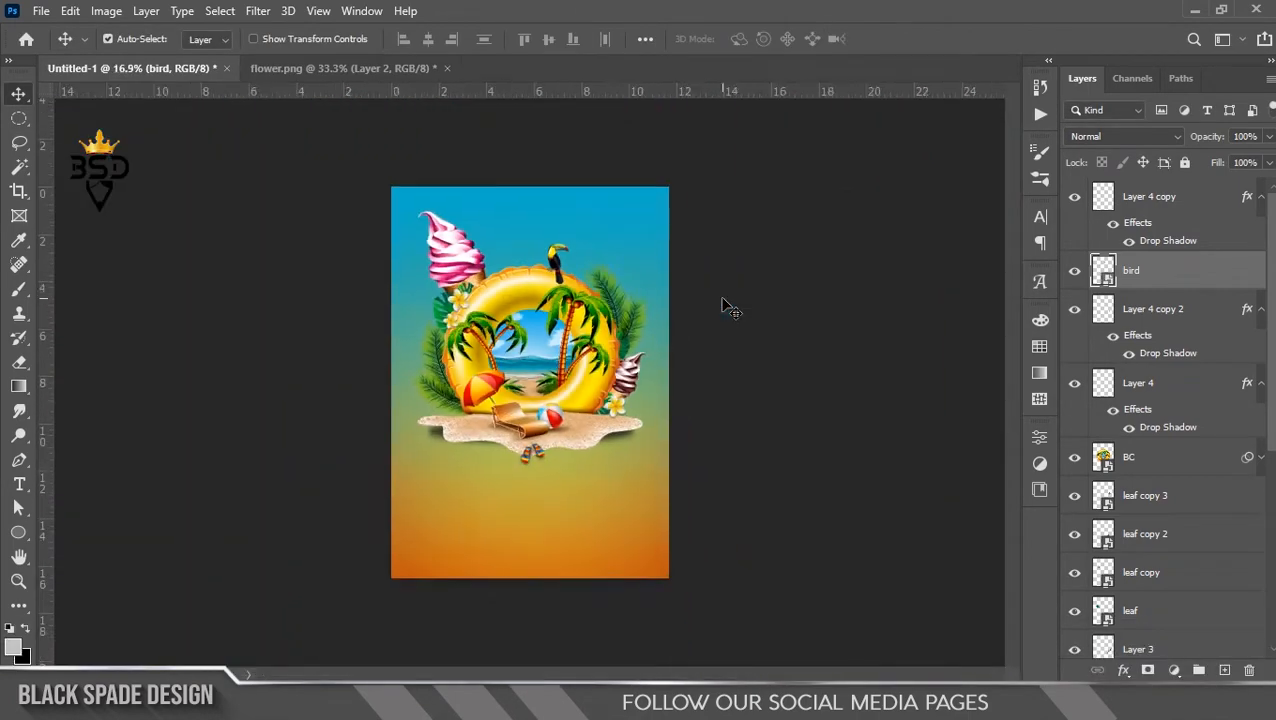
Scale the toucan down slightly and nudge it down onto the float's top edge.
{"action": "scroll", "coordinate": [575, 254], "scroll_direction": "up", "scroll_amount": 3}
{"action": "scroll", "coordinate": [575, 260], "scroll_direction": "up", "scroll_amount": 3}
{"action": "key", "text": "ctrl+t"}
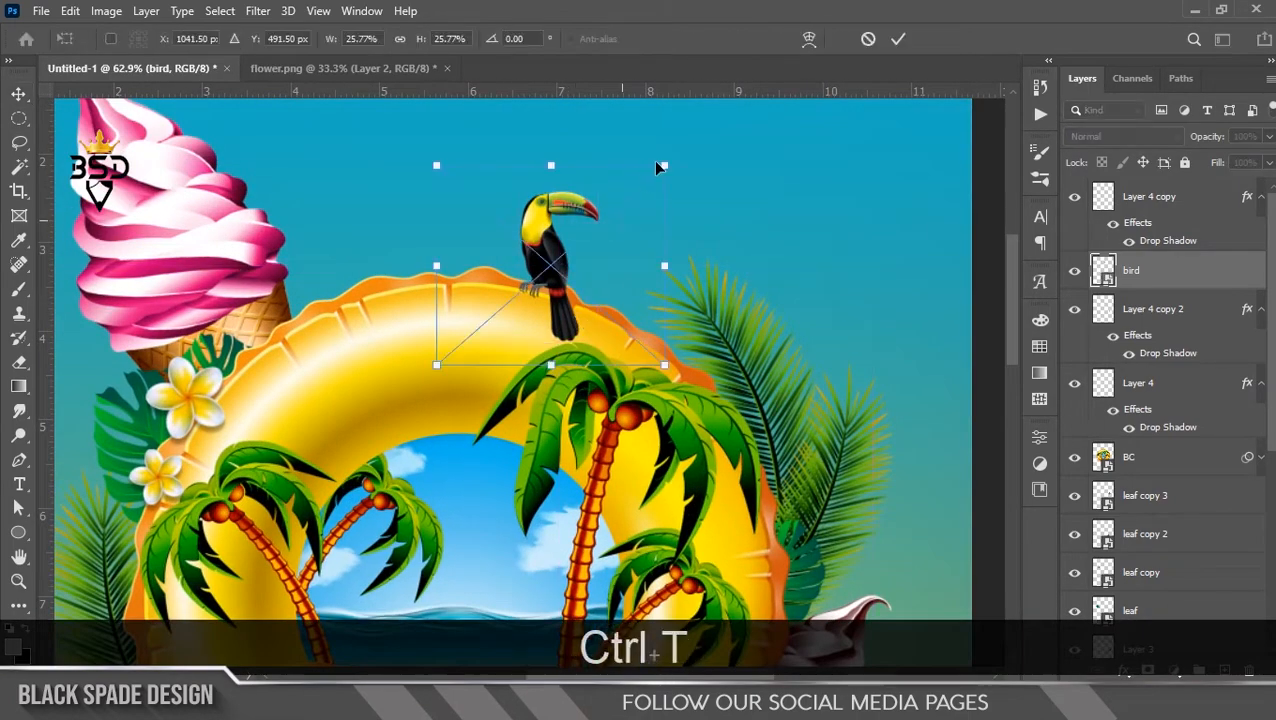
{"action": "left_click_drag", "start_coordinate": [669, 163], "coordinate": [651, 166]}
{"action": "key", "text": "Return"}
{"action": "scroll", "coordinate": [590, 262], "scroll_direction": "up", "scroll_amount": 5}
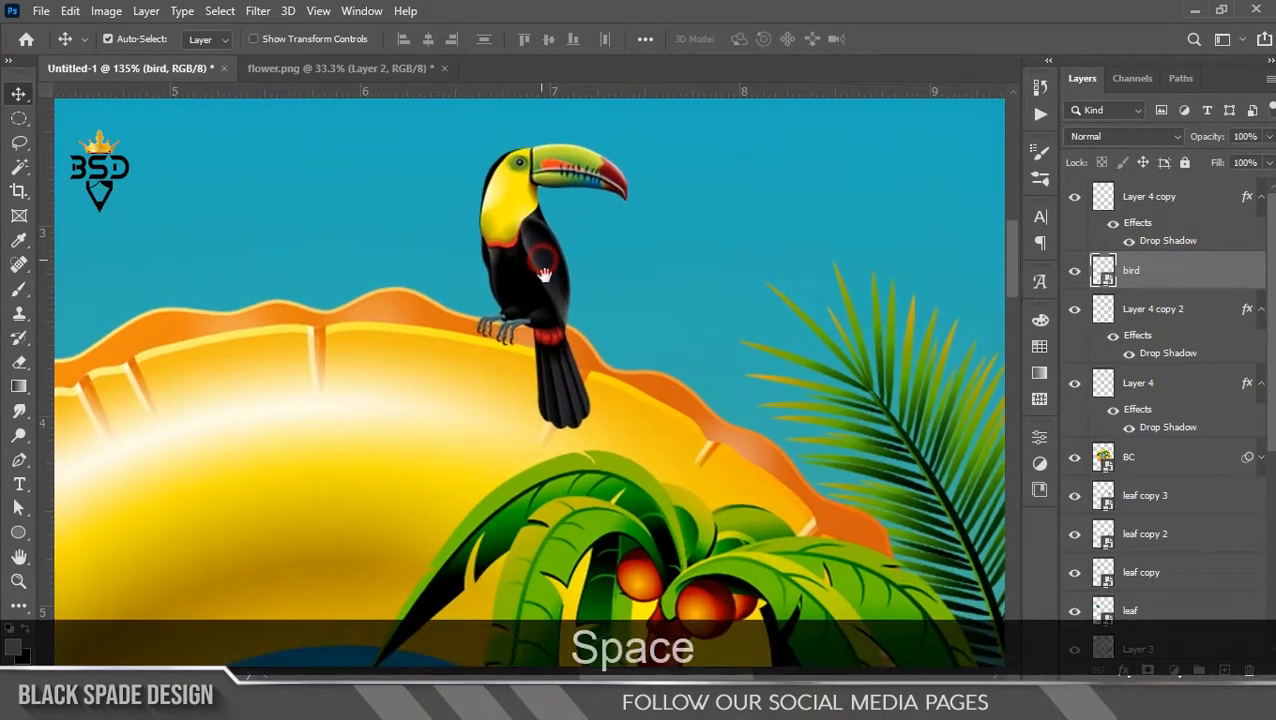
{"action": "key", "text": "Down"}
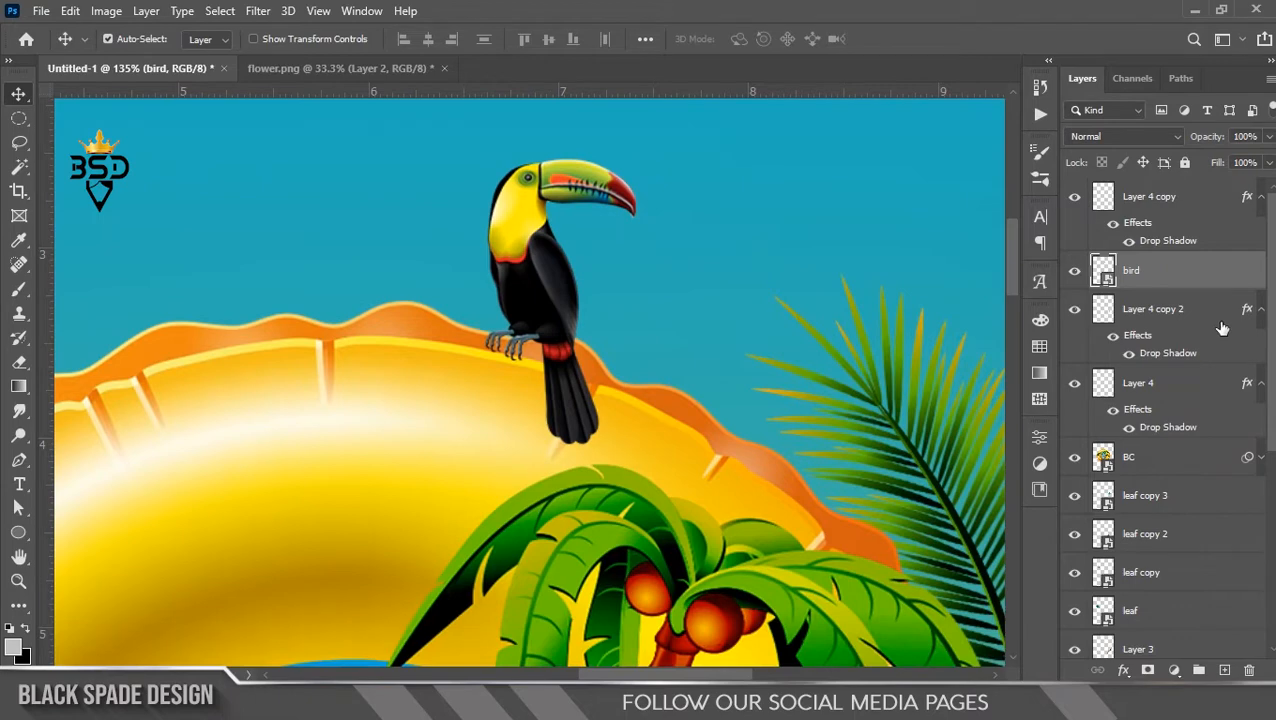
Duplicate the bird layer and apply a near-black Color Overlay at 100% opacity to the lower copy.
{"action": "key", "text": "ctrl+j"}
{"action": "left_click", "coordinate": [1173, 314]}
{"action": "left_click", "coordinate": [1124, 668]}
{"action": "left_click", "coordinate": [1130, 595]}
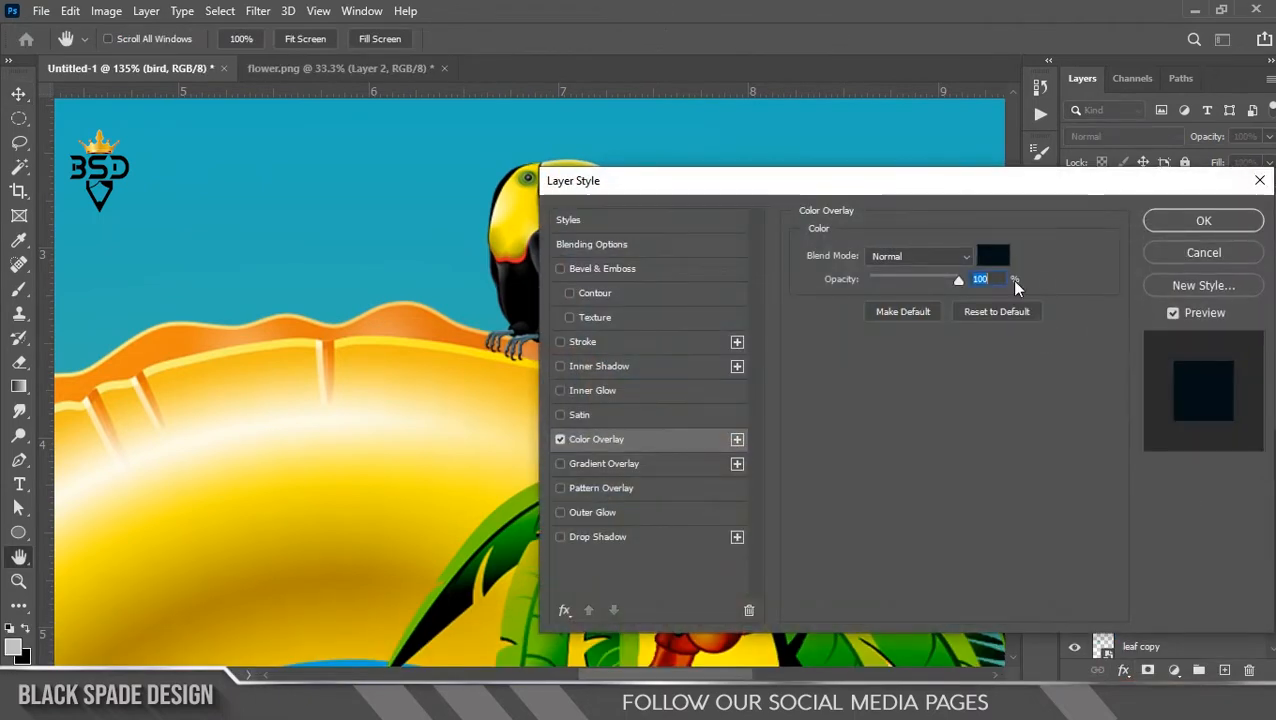
{"action": "left_click", "coordinate": [993, 256]}
{"action": "left_click", "coordinate": [1210, 262]}
{"action": "left_click", "coordinate": [1180, 220]}
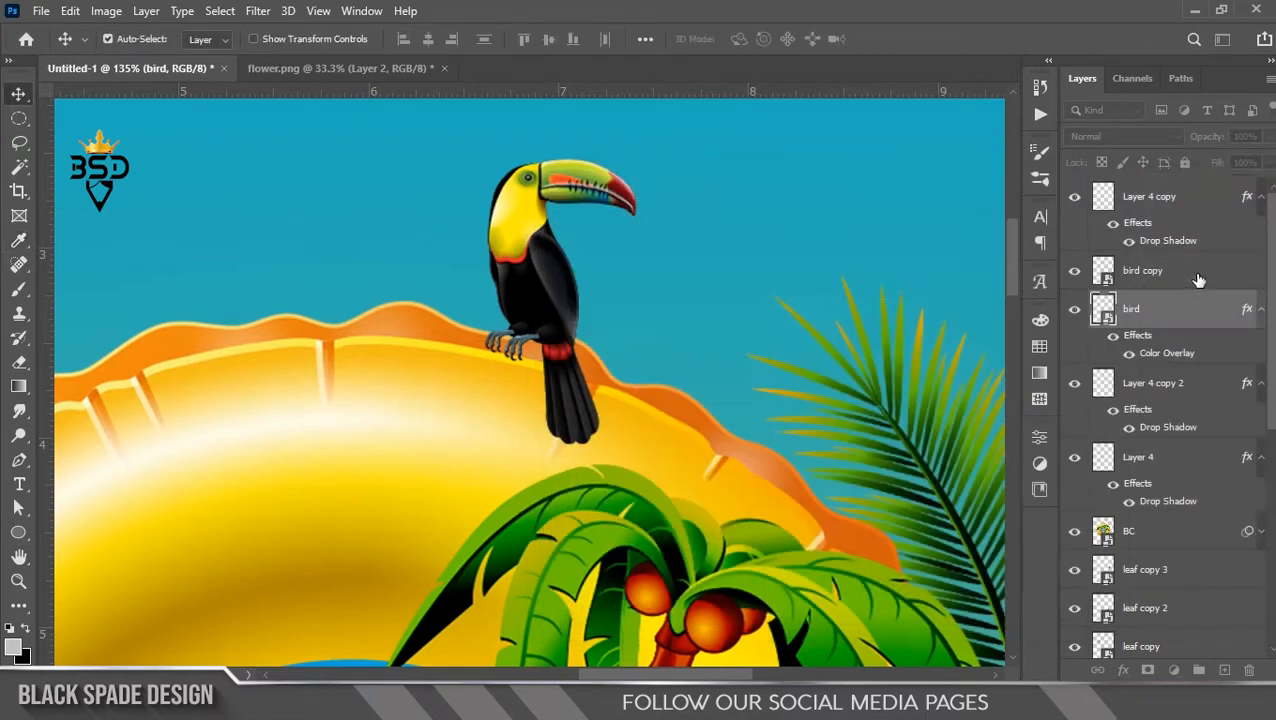
Convert the darkened bird layer to a smart object and nudge it slightly below the coloured toucan as a shadow.
{"action": "right_click", "coordinate": [1173, 310]}
{"action": "left_click", "coordinate": [940, 194]}
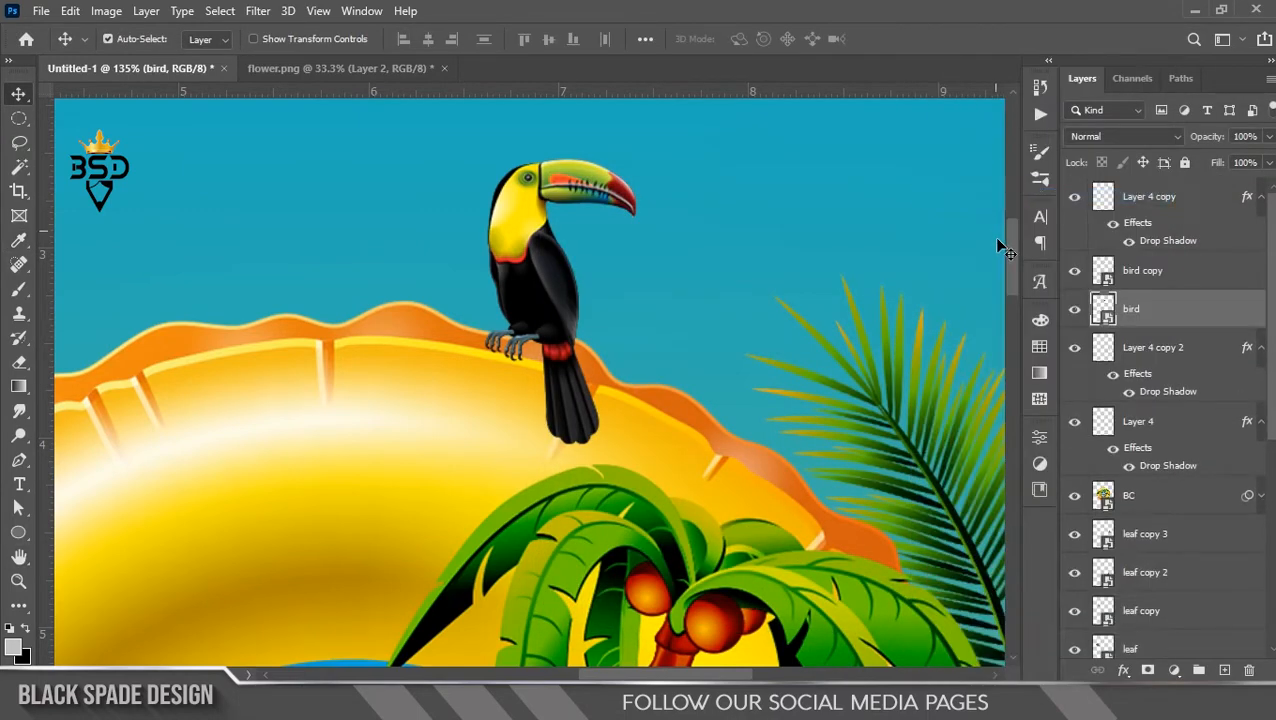
{"action": "key", "text": "Down"}
{"action": "key", "text": "Down"}
{"action": "key", "text": "Down"}
{"action": "key", "text": "Down"}
{"action": "key", "text": "Down"}
{"action": "key", "text": "Down"}
{"action": "key", "text": "Down"}
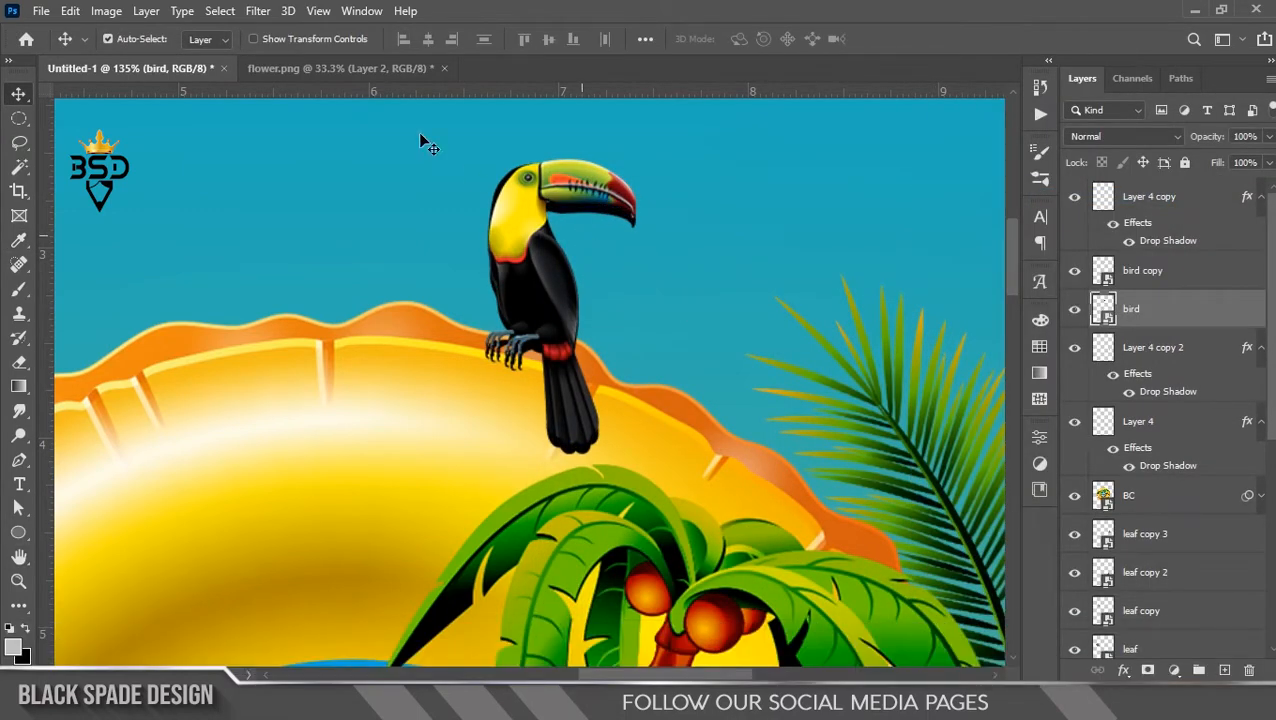
Soften the toucan's shadow with a Gaussian Blur of about 4.7 pixels and lower its opacity to about 82%.
{"action": "left_click", "coordinate": [258, 11]}
{"action": "mouse_move", "coordinate": [300, 248]}
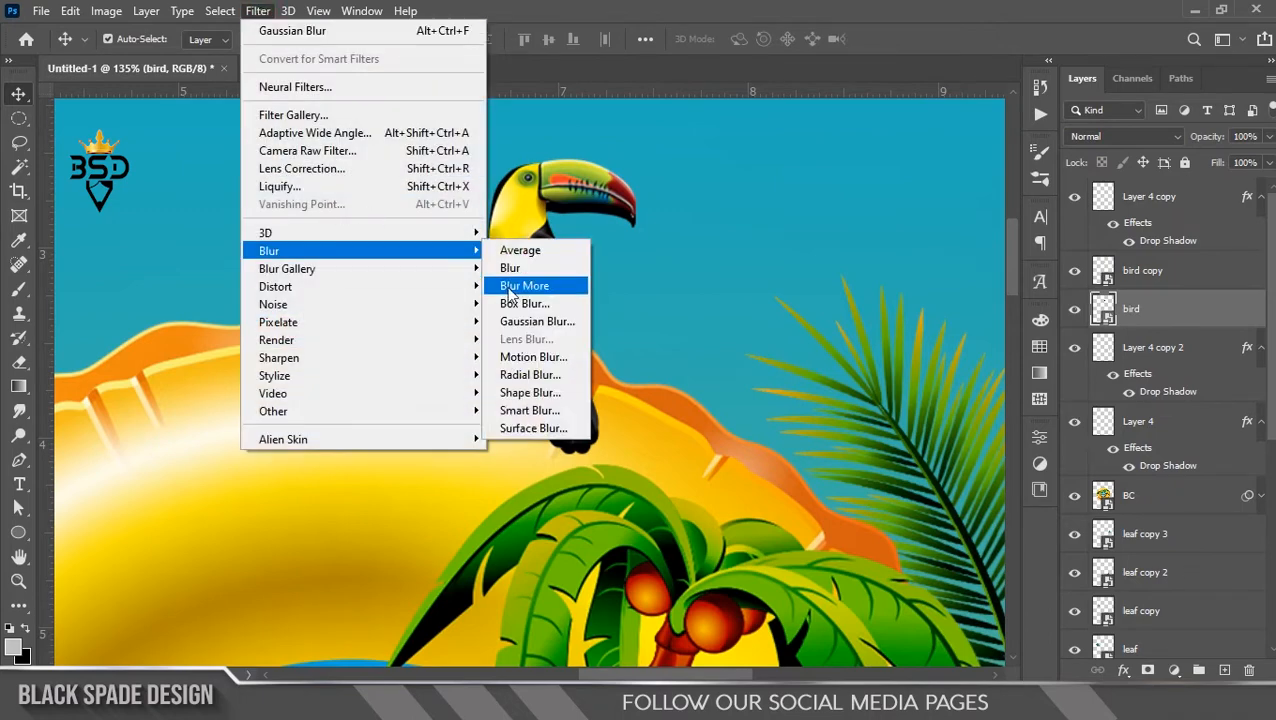
{"action": "left_click", "coordinate": [530, 324]}
{"action": "left_click_drag", "start_coordinate": [797, 413], "coordinate": [767, 411]}
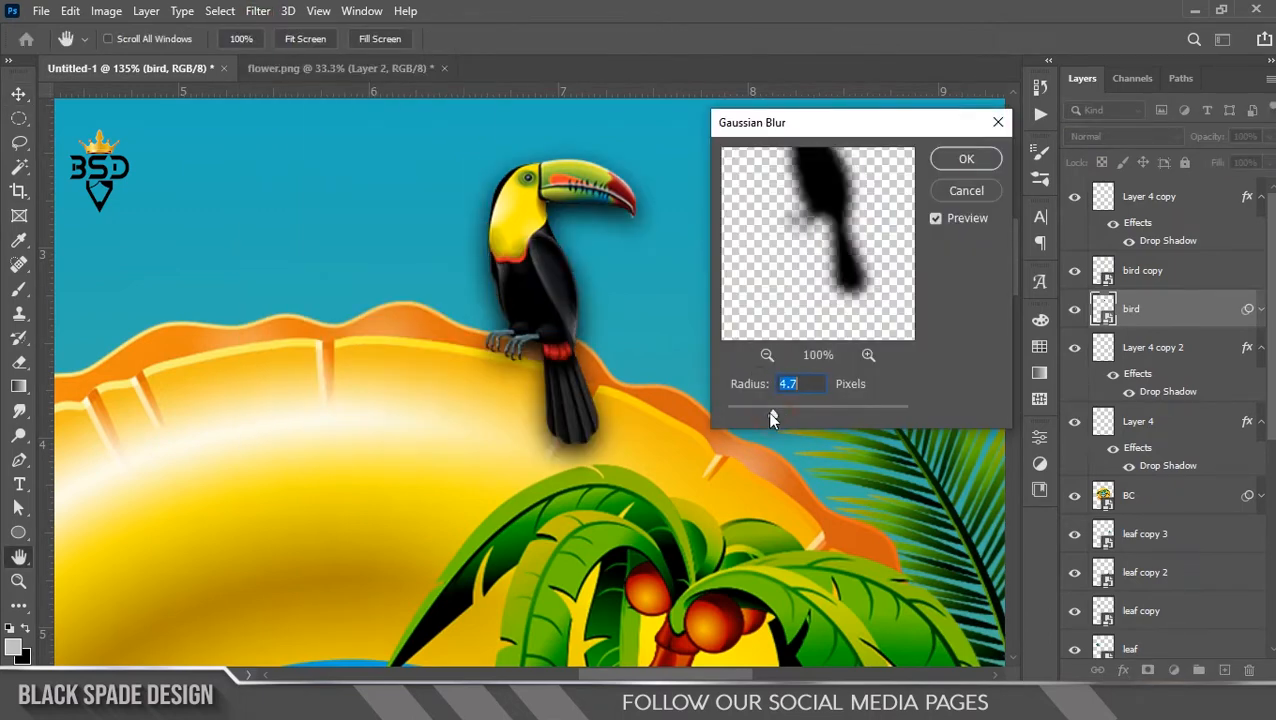
{"action": "left_click", "coordinate": [962, 160]}
{"action": "left_click_drag", "start_coordinate": [1191, 138], "coordinate": [1181, 138]}
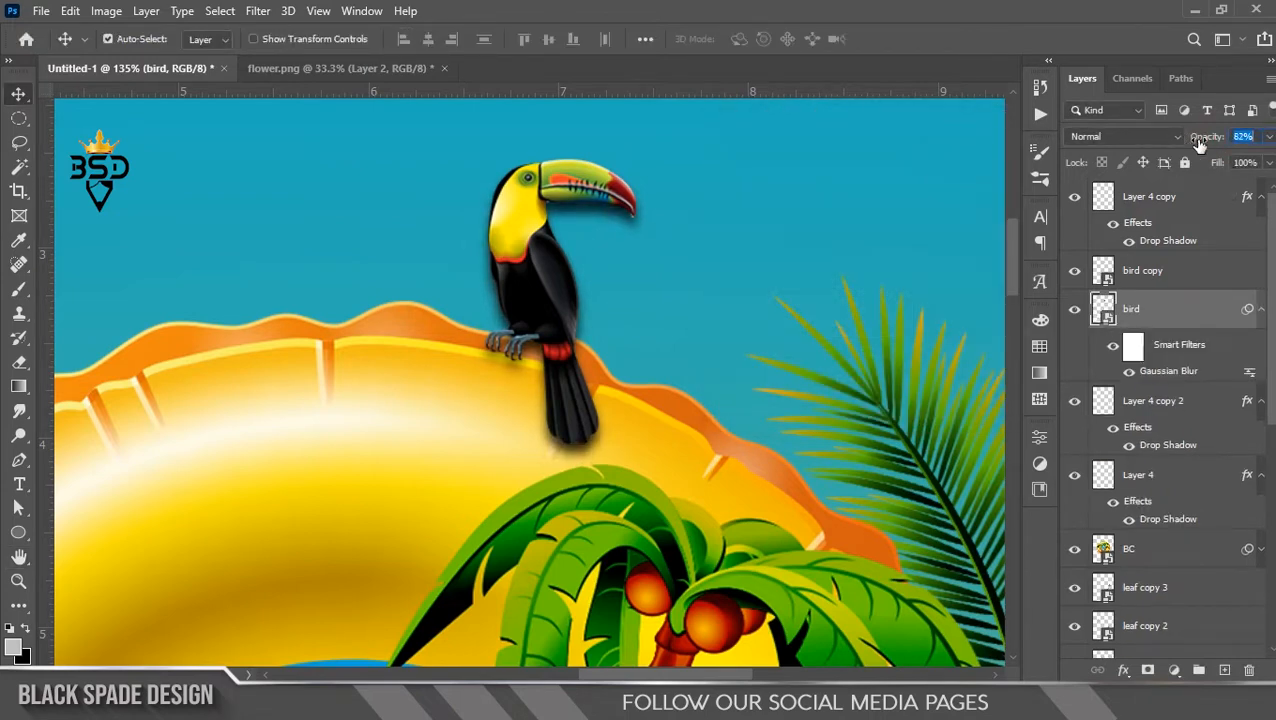
{"action": "left_click", "coordinate": [1262, 312]}
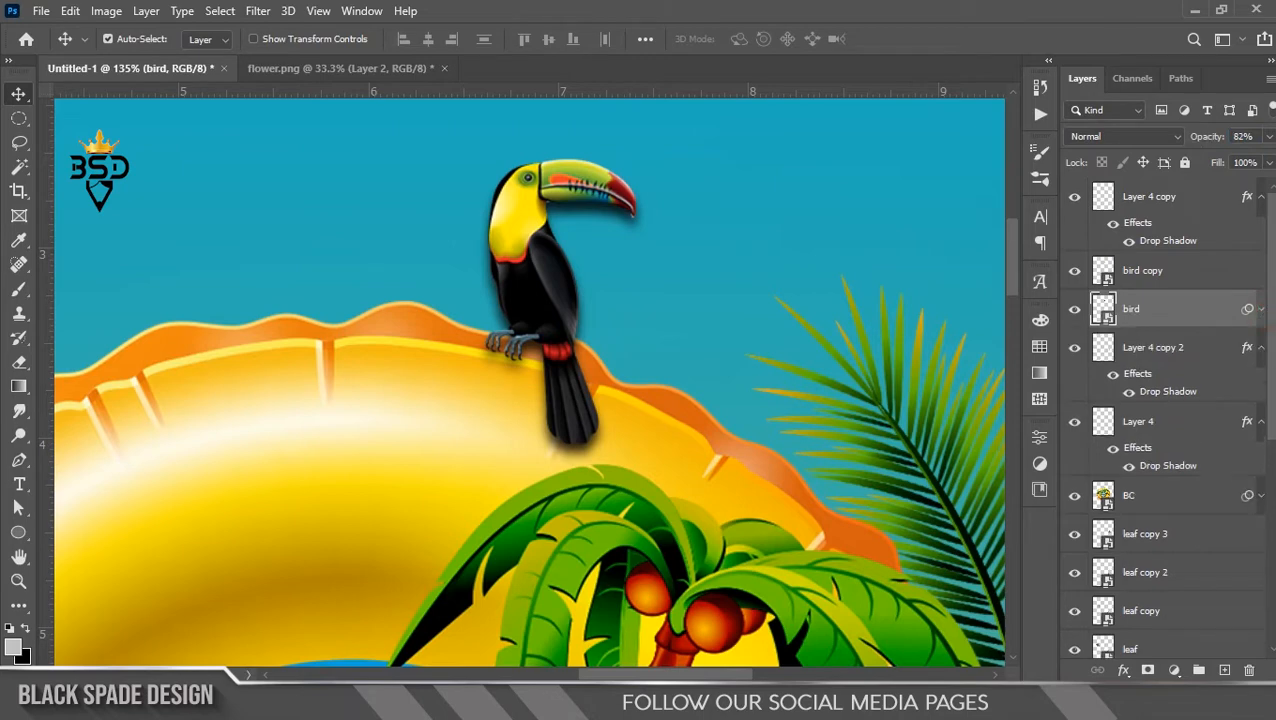
Mask the toucan's shadow to the outline of the BC float artwork and set the shadow's opacity to 80%.
{"action": "left_click", "coordinate": [1110, 505], "text": "ctrl"}
{"action": "left_click", "coordinate": [1150, 670]}
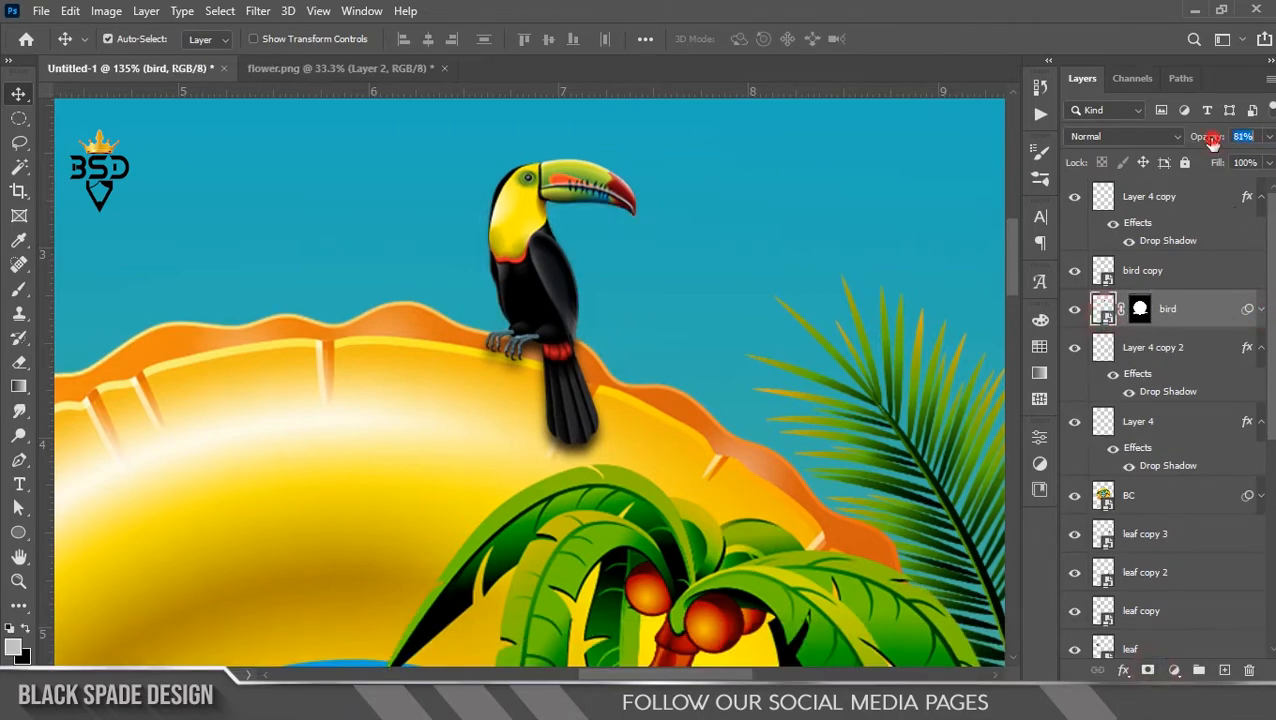
{"action": "scroll", "coordinate": [660, 212], "scroll_direction": "down", "scroll_amount": 10}
{"action": "scroll", "coordinate": [607, 245], "scroll_direction": "up", "scroll_amount": 4}
{"action": "key", "text": "space"}
{"action": "left_click_drag", "start_coordinate": [593, 206], "coordinate": [632, 345]}
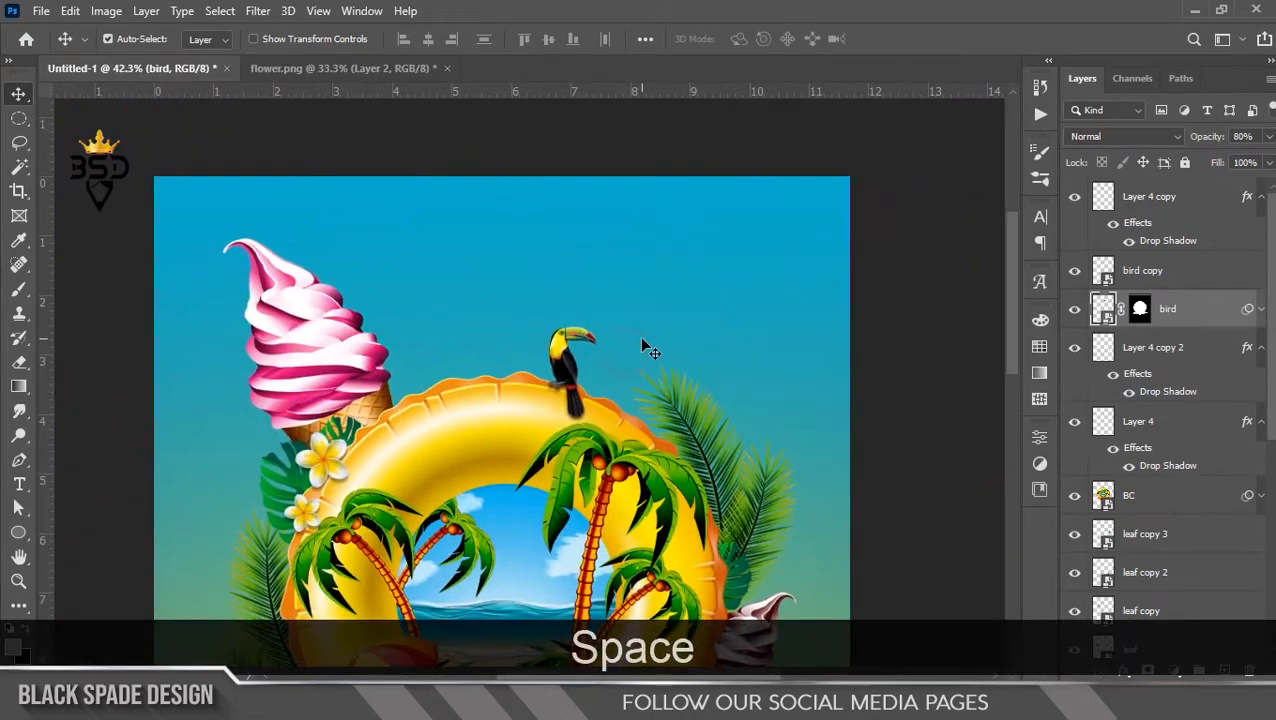
Close the flower.png document and place the PS hot-air balloon image from the Summer folder into the poster.
{"action": "left_click", "coordinate": [447, 69]}
{"action": "left_click", "coordinate": [634, 276]}
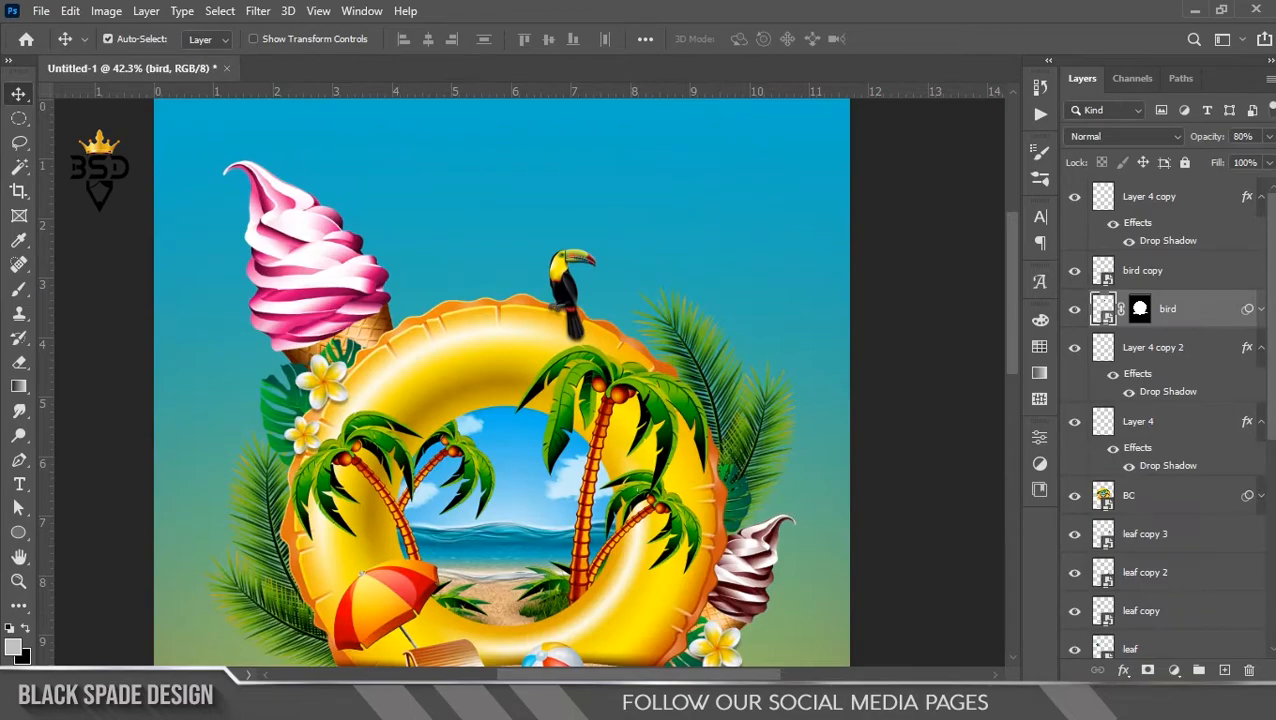
{"action": "left_click", "coordinate": [785, 455]}
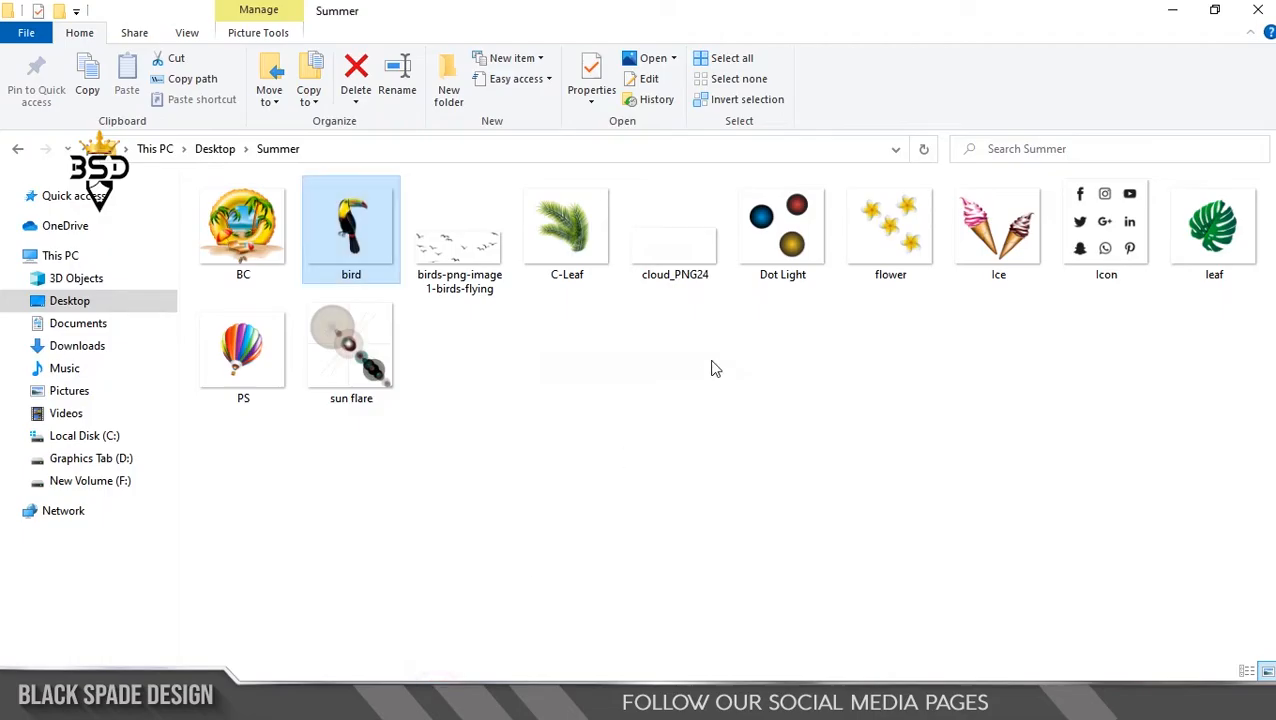
{"action": "left_click_drag", "start_coordinate": [245, 360], "coordinate": [668, 220]}
Scale the hot-air balloon down and set it in the sky above and to the right of the toucan.
{"action": "left_click_drag", "start_coordinate": [801, 122], "coordinate": [705, 186]}
{"action": "scroll", "coordinate": [678, 213], "scroll_direction": "down", "scroll_amount": 3}
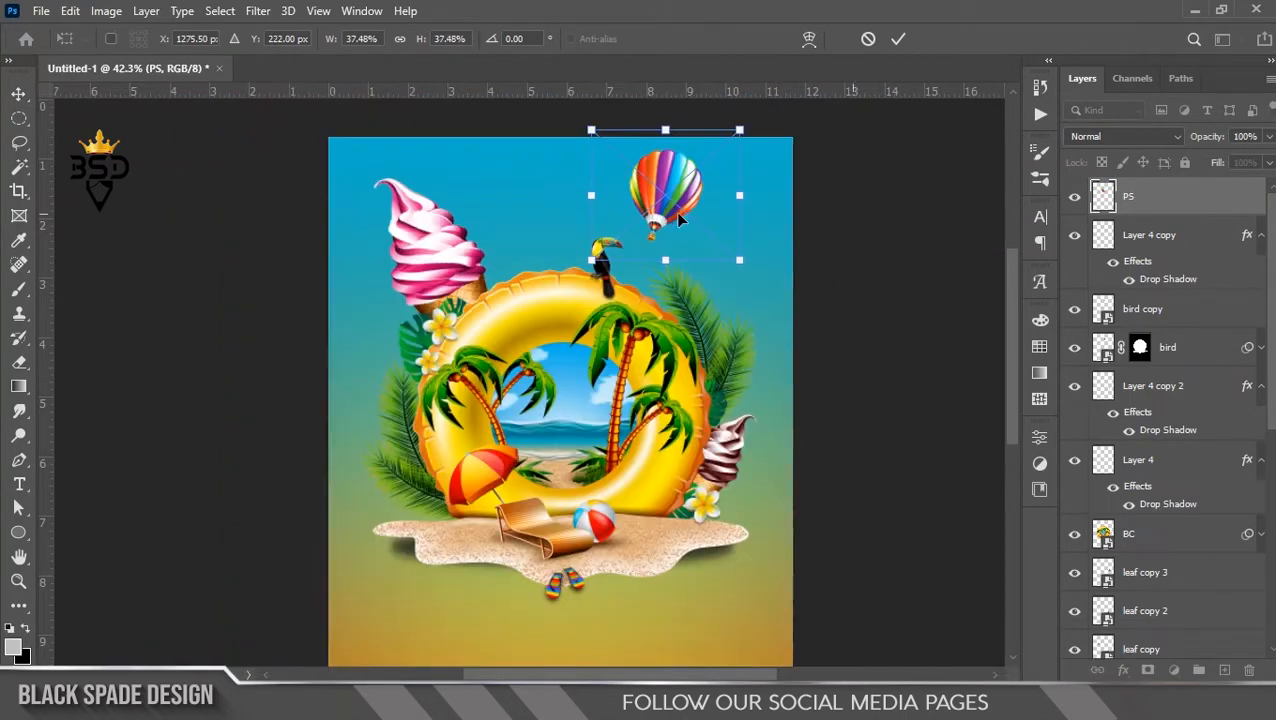
{"action": "left_click_drag", "start_coordinate": [740, 130], "coordinate": [665, 210]}
{"action": "key", "text": "Return"}
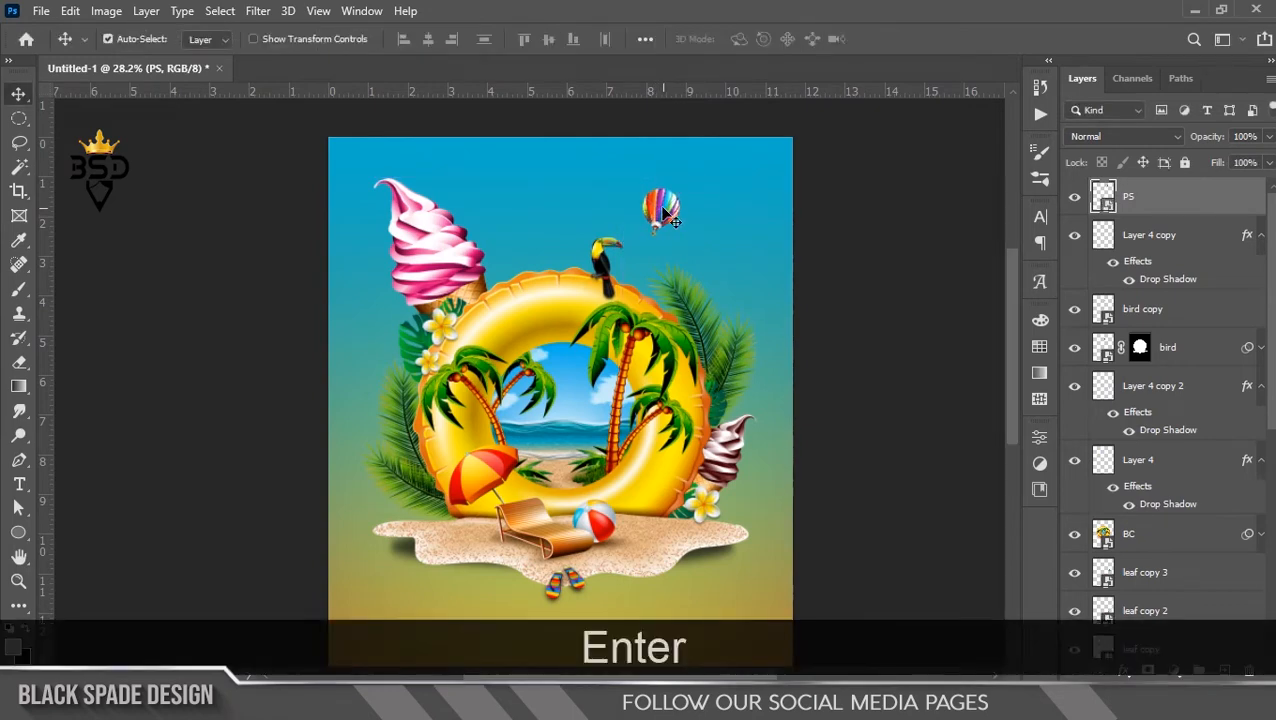
Move the hot-air balloon slightly higher and further right in the sky.
{"action": "scroll", "coordinate": [602, 224], "scroll_direction": "down", "scroll_amount": 3}
{"action": "scroll", "coordinate": [598, 227], "scroll_direction": "up", "scroll_amount": 3}
{"action": "key", "text": "space"}
{"action": "left_click_drag", "start_coordinate": [585, 230], "coordinate": [623, 325]}
{"action": "scroll", "coordinate": [622, 325], "scroll_direction": "up", "scroll_amount": 2}
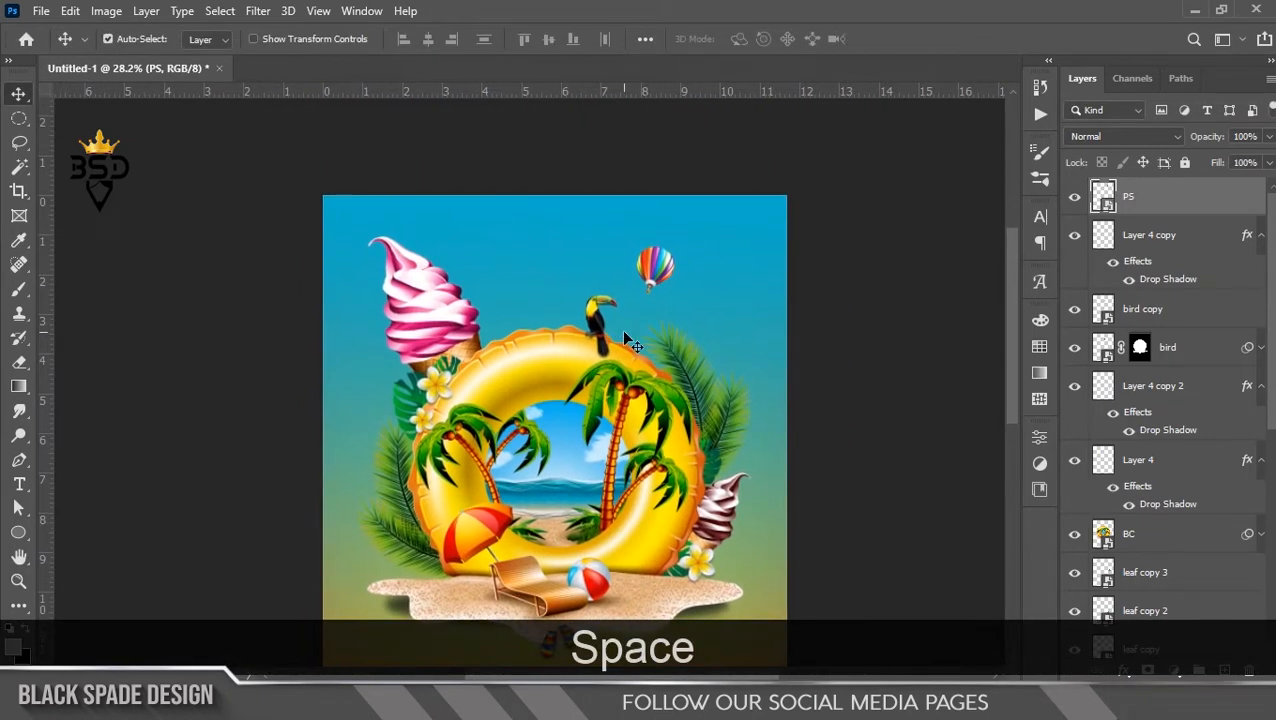
{"action": "right_click", "coordinate": [668, 225]}
{"action": "left_click", "coordinate": [663, 222]}
{"action": "left_click_drag", "start_coordinate": [663, 222], "coordinate": [663, 166]}
{"action": "scroll", "coordinate": [667, 195], "scroll_direction": "down", "scroll_amount": 1}
{"action": "scroll", "coordinate": [579, 246], "scroll_direction": "down", "scroll_amount": 5}
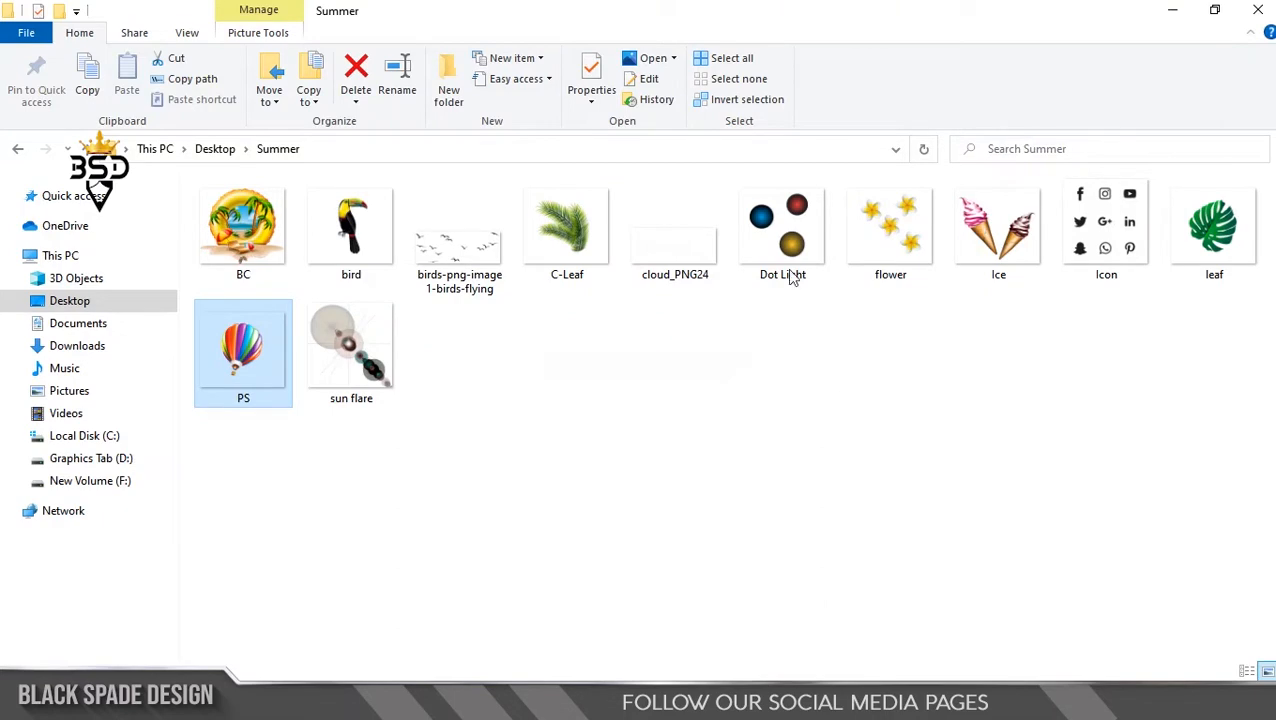
Open Dot Light.png from the Summer folder and cut the blue light circle onto its own layer with a lasso selection.
{"action": "left_click_drag", "start_coordinate": [790, 278], "coordinate": [798, 72]}
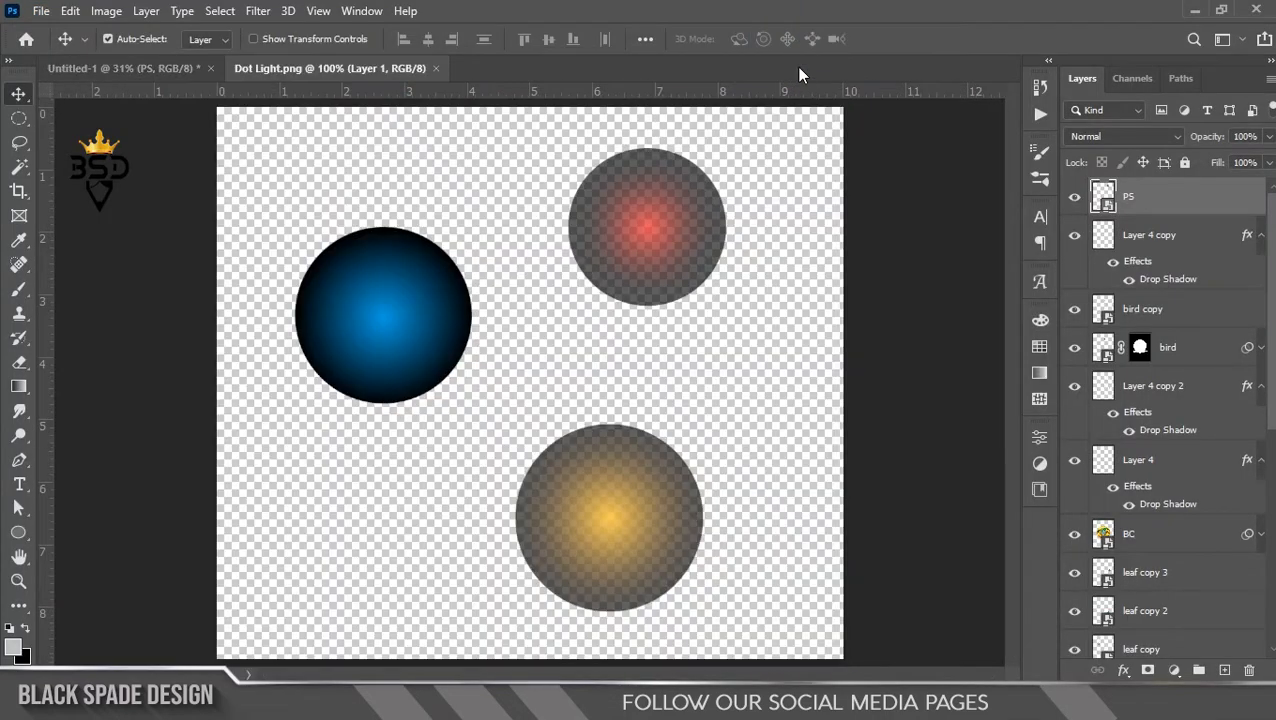
{"action": "left_click", "coordinate": [17, 143]}
{"action": "mouse_move", "coordinate": [242, 199]}
{"action": "left_mouse_down"}
{"action": "mouse_move", "coordinate": [399, 165]}
{"action": "mouse_move", "coordinate": [521, 347]}
{"action": "mouse_move", "coordinate": [232, 400]}
{"action": "left_mouse_up"}
{"action": "right_click", "coordinate": [381, 315]}
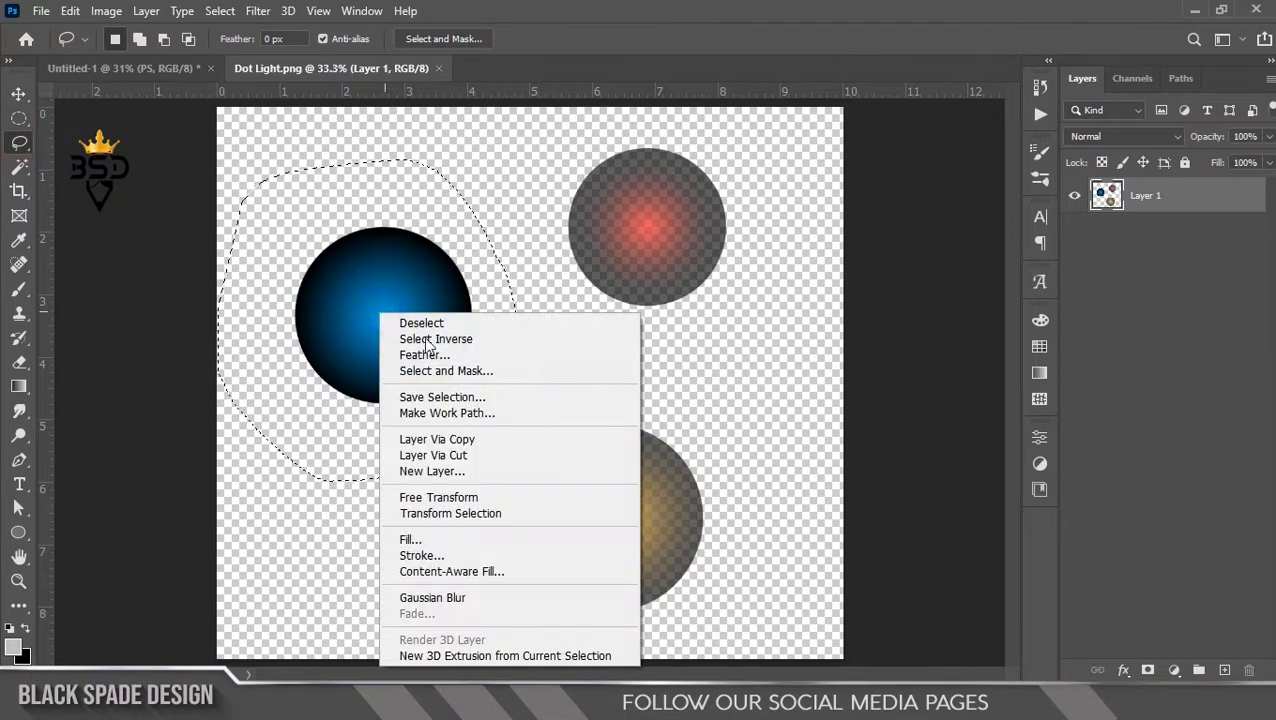
{"action": "left_click", "coordinate": [440, 455]}
Bring the blue light onto the float's lower-left edge, set it to Screen blending, and scale it to about 69%.
{"action": "key", "text": "v"}
{"action": "left_click_drag", "start_coordinate": [364, 319], "coordinate": [424, 400]}
{"action": "left_click", "coordinate": [1125, 136]}
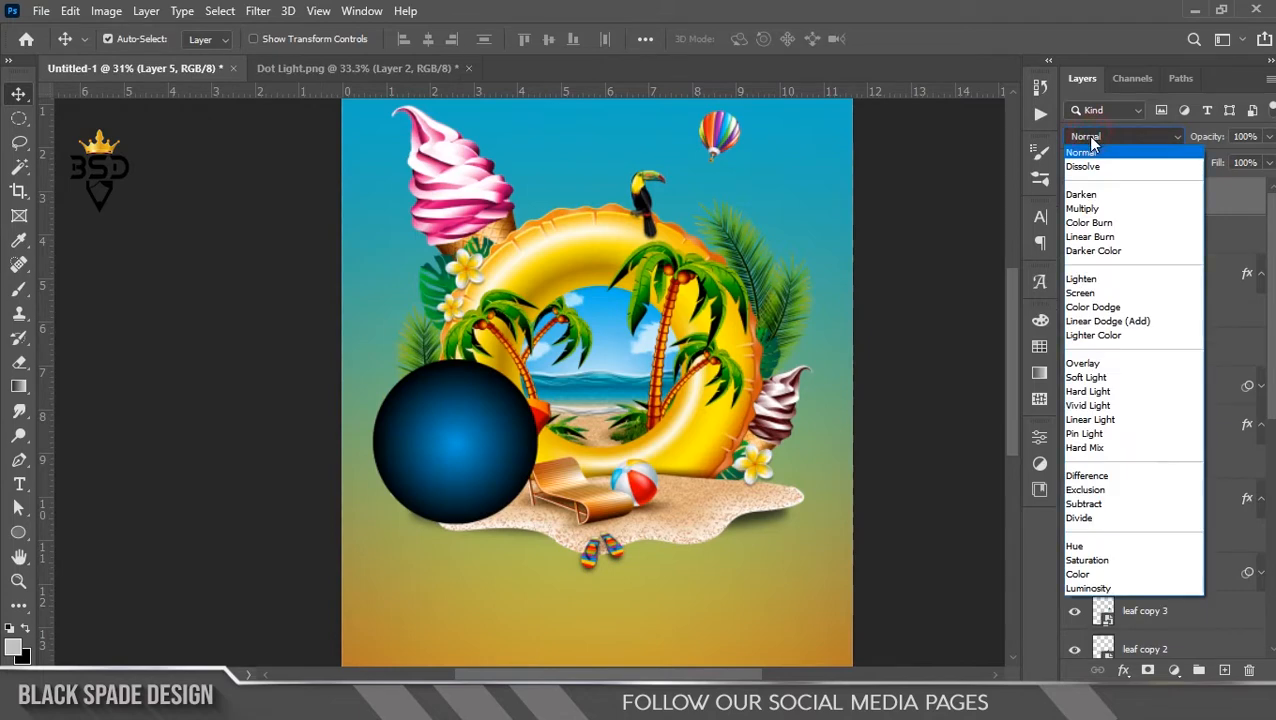
{"action": "left_click", "coordinate": [1097, 288]}
{"action": "key", "text": "ctrl+t"}
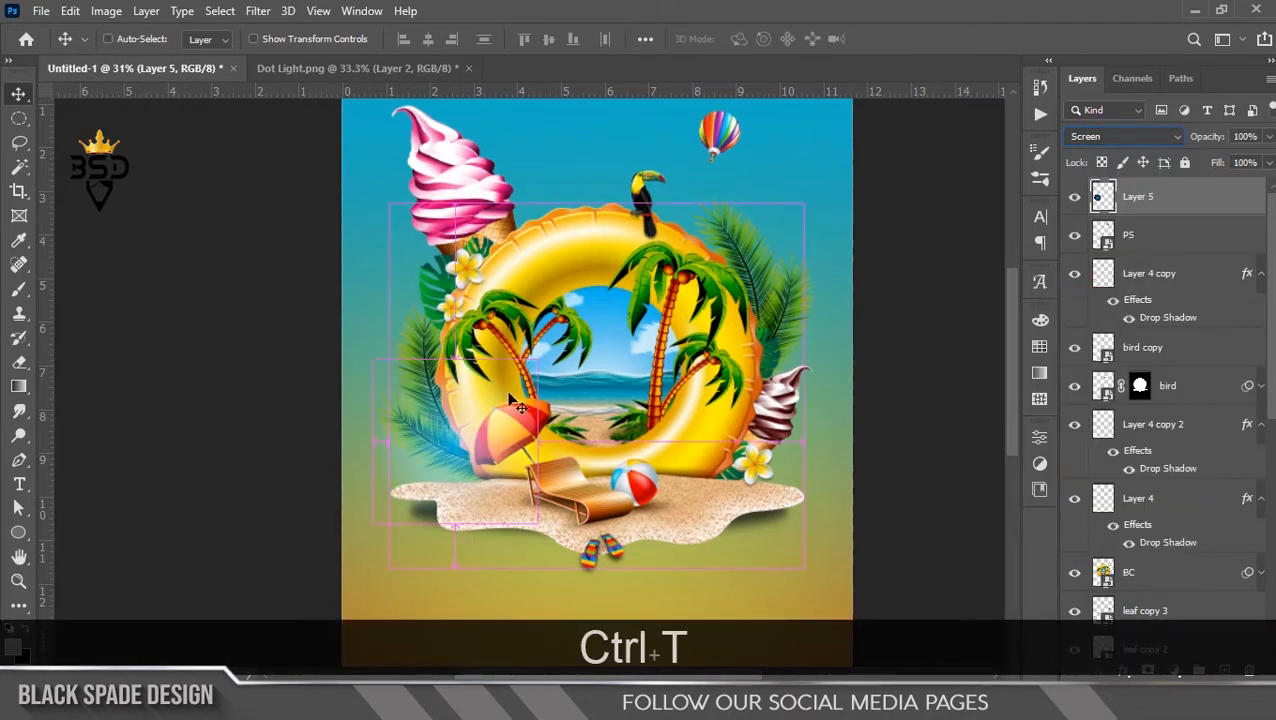
{"action": "mouse_move", "coordinate": [536, 359]}
{"action": "left_mouse_down"}
{"action": "mouse_move", "coordinate": [548, 362]}
{"action": "mouse_move", "coordinate": [515, 373]}
{"action": "left_mouse_up"}
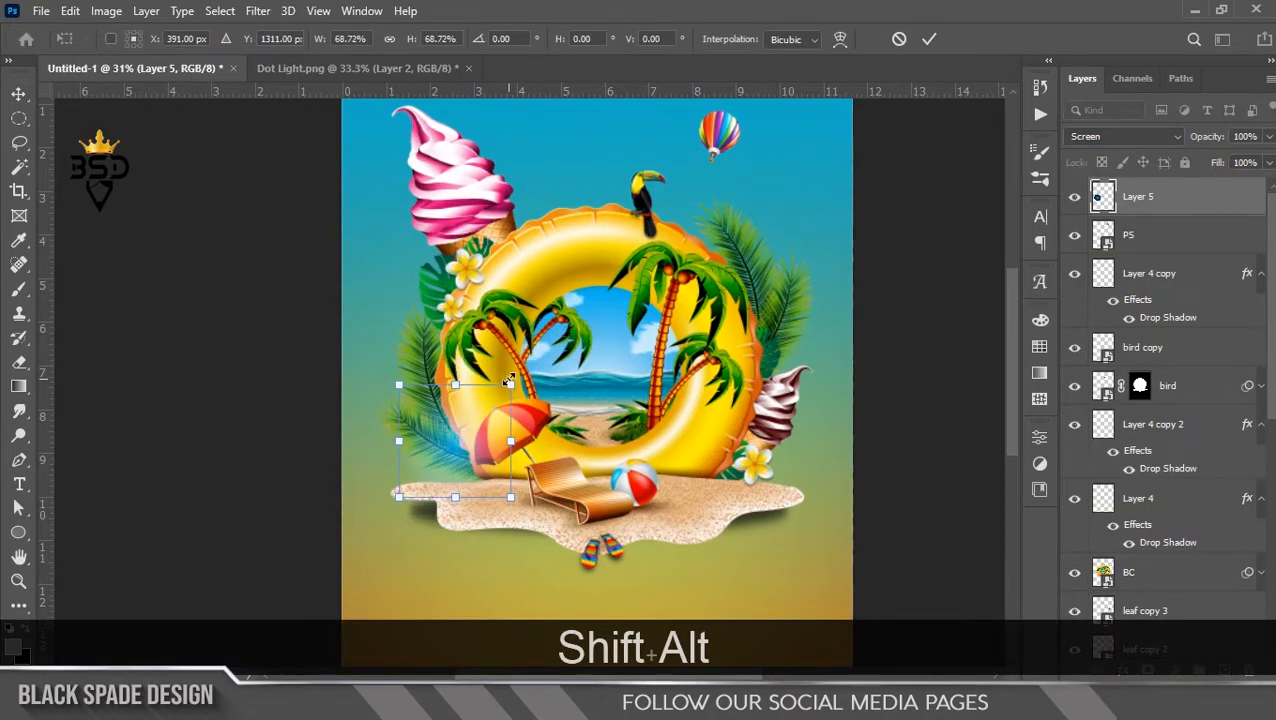
{"action": "key", "text": "Return"}
Duplicate the blue light onto the float's right edge, just above the chocolate cone.
{"action": "scroll", "coordinate": [468, 449], "scroll_direction": "up", "scroll_amount": 3}
{"action": "scroll", "coordinate": [470, 452], "scroll_direction": "up", "scroll_amount": 1}
{"action": "left_click_drag", "start_coordinate": [470, 452], "coordinate": [804, 298]}
{"action": "scroll", "coordinate": [336, 437], "scroll_direction": "down", "scroll_amount": 1}
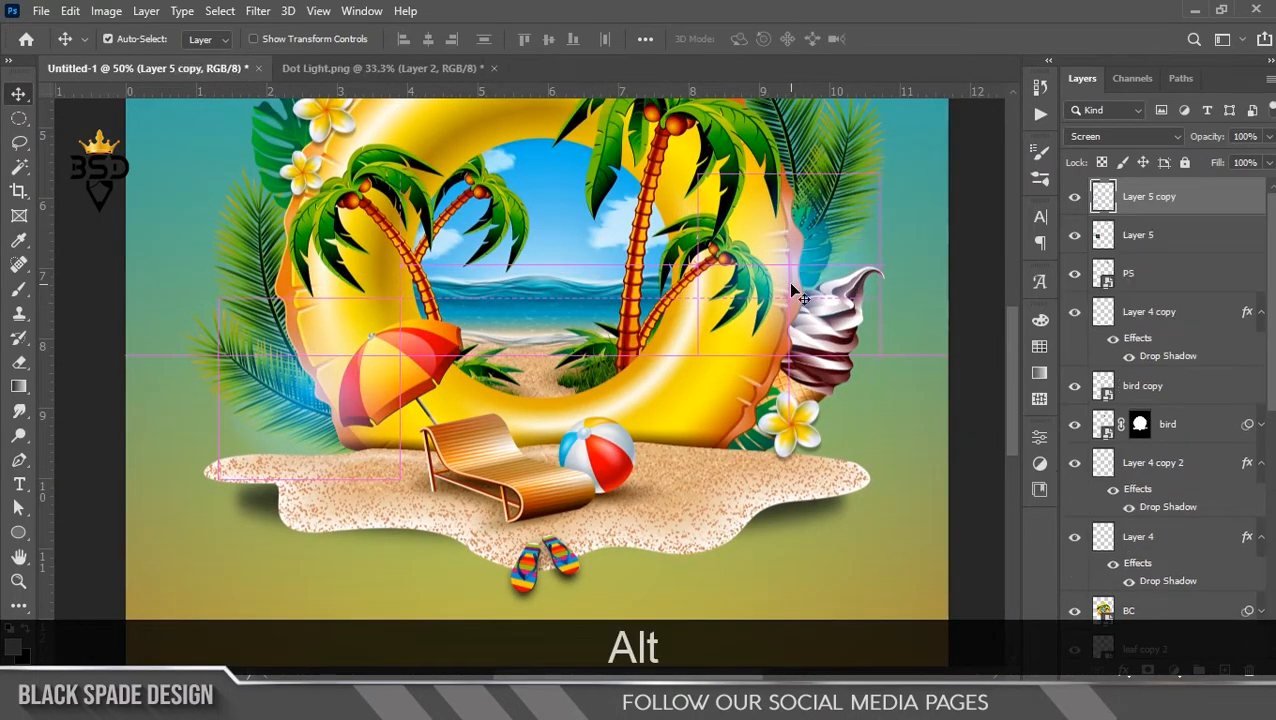
Examine how the two blue lights sit within the whole poster composition.
{"action": "scroll", "coordinate": [804, 298], "scroll_direction": "down", "scroll_amount": 3}
{"action": "scroll", "coordinate": [791, 290], "scroll_direction": "down", "scroll_amount": 4}
{"action": "scroll", "coordinate": [722, 266], "scroll_direction": "up", "scroll_amount": 2}
{"action": "left_click_drag", "start_coordinate": [668, 266], "coordinate": [656, 402]}
{"action": "scroll", "coordinate": [651, 378], "scroll_direction": "down", "scroll_amount": 2}
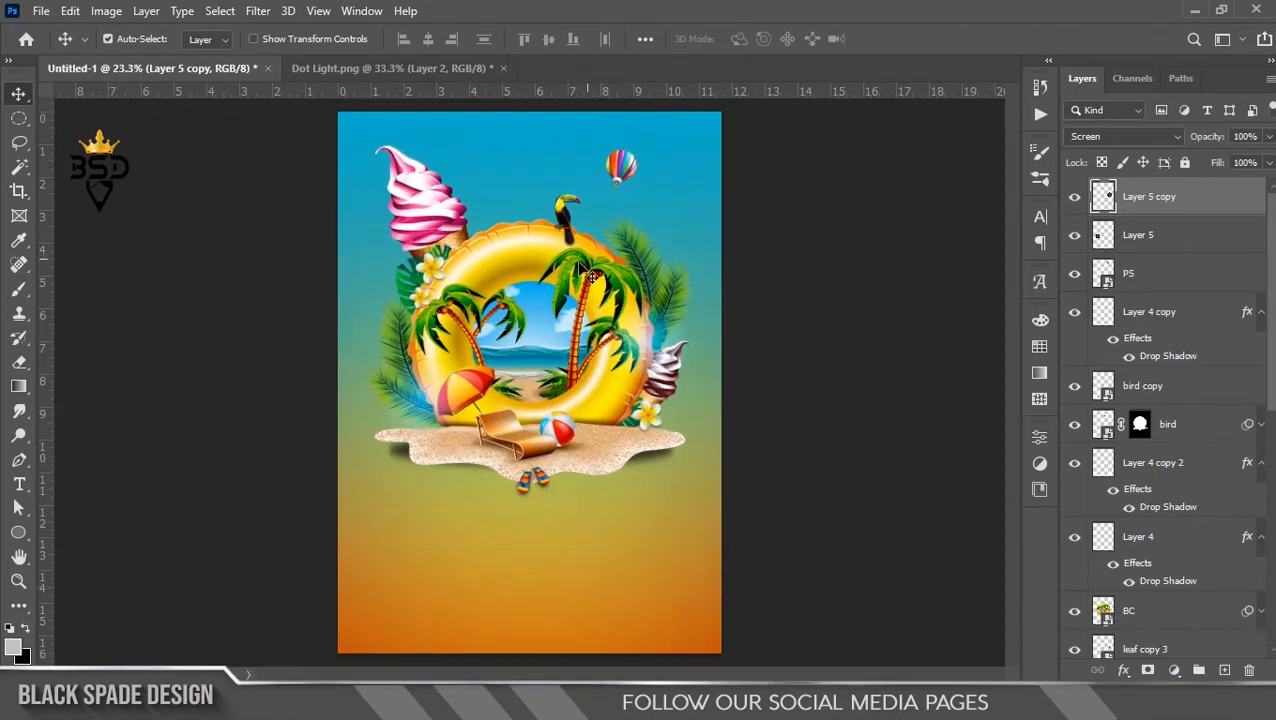
{"action": "left_click", "coordinate": [385, 68]}
{"action": "left_click", "coordinate": [160, 68]}
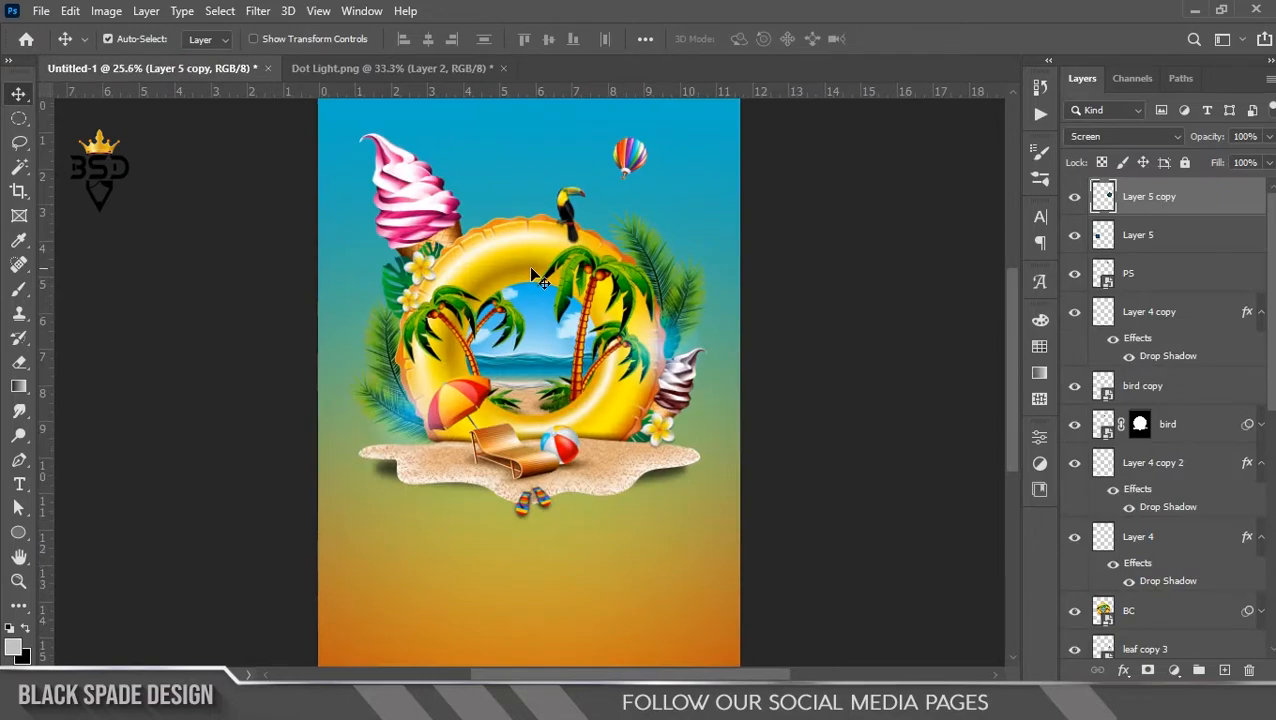
{"action": "scroll", "coordinate": [548, 340], "scroll_direction": "up", "scroll_amount": 1}
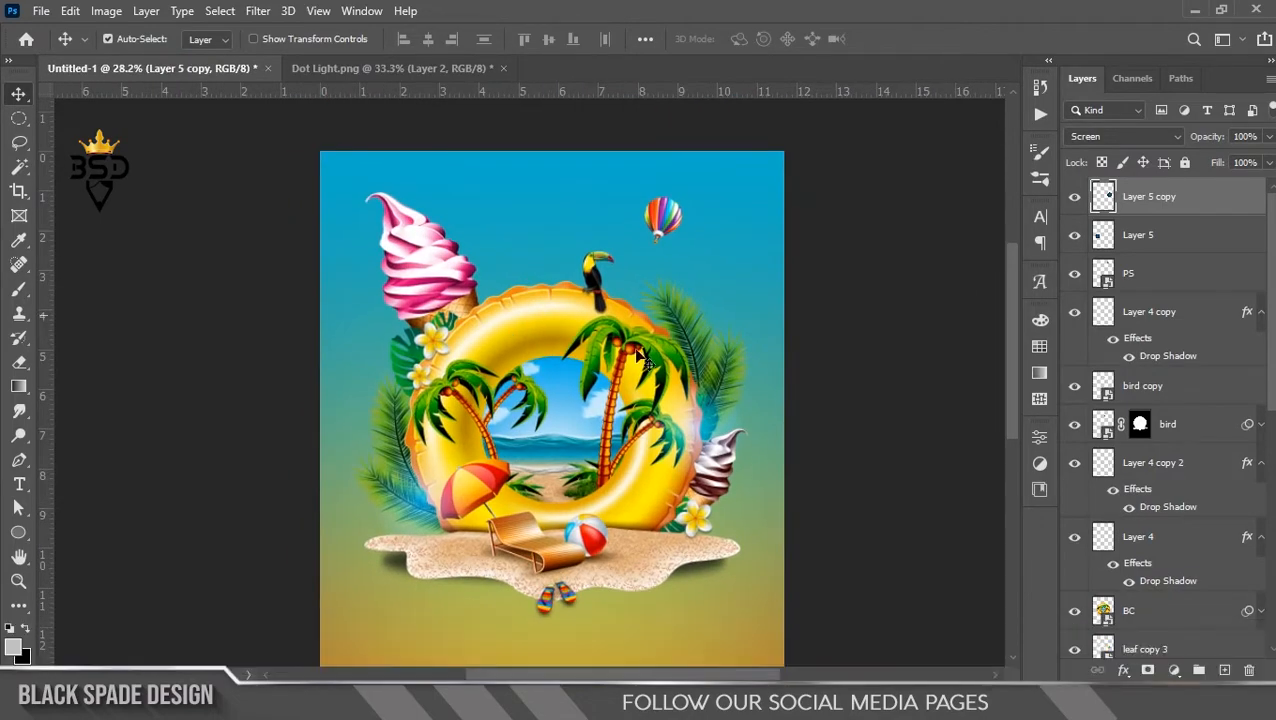
Place the cloud_PNG24 image into the poster, scale it to about 39%, and position it around the balloon in the upper-right sky.
{"action": "key", "text": "alt+Tab"}
{"action": "left_click_drag", "start_coordinate": [665, 262], "coordinate": [639, 243]}
{"action": "left_click_drag", "start_coordinate": [651, 396], "coordinate": [701, 215]}
{"action": "left_click_drag", "start_coordinate": [843, 128], "coordinate": [752, 200]}
{"action": "left_click_drag", "start_coordinate": [670, 240], "coordinate": [729, 203]}
{"action": "key", "text": "Return"}
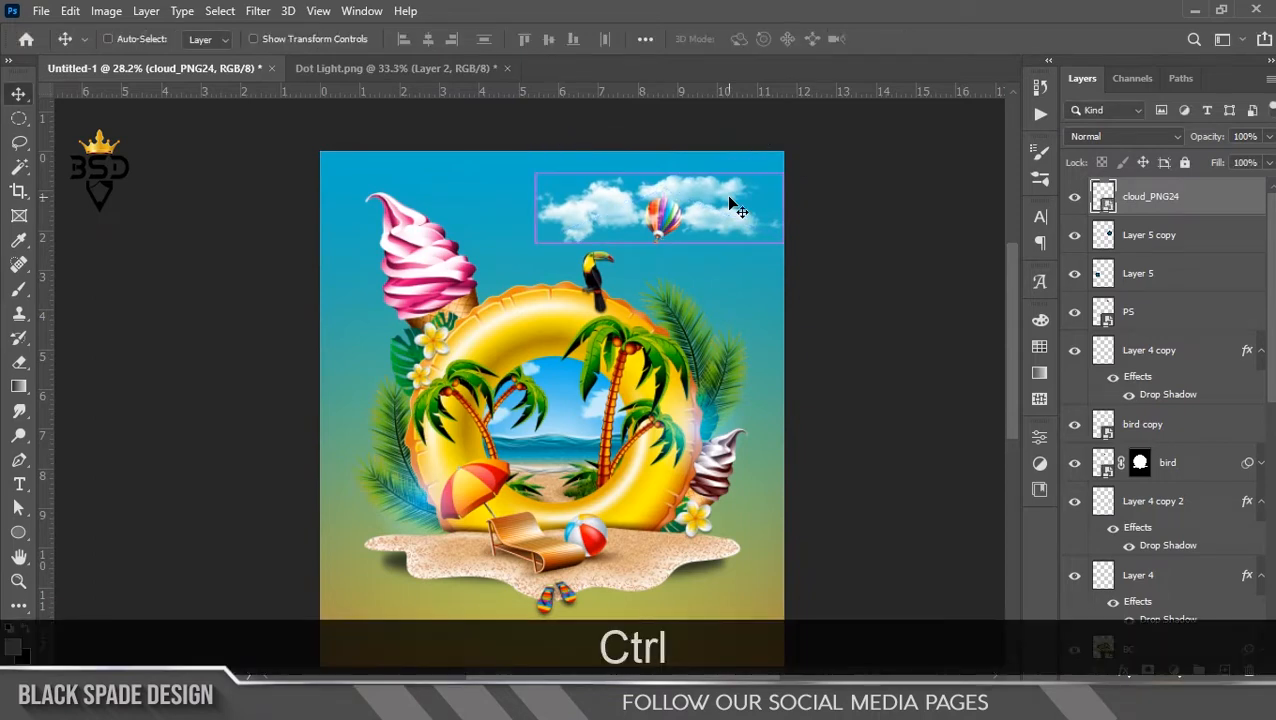
Duplicate the cloud, flip the copy horizontally, and position it across the poster's left edge beside the pink ice cream cone.
{"action": "key", "text": "ctrl+j"}
{"action": "key", "text": "ctrl+t"}
{"action": "left_click_drag", "start_coordinate": [738, 207], "coordinate": [373, 293]}
{"action": "right_click", "coordinate": [425, 291]}
{"action": "left_click", "coordinate": [479, 580]}
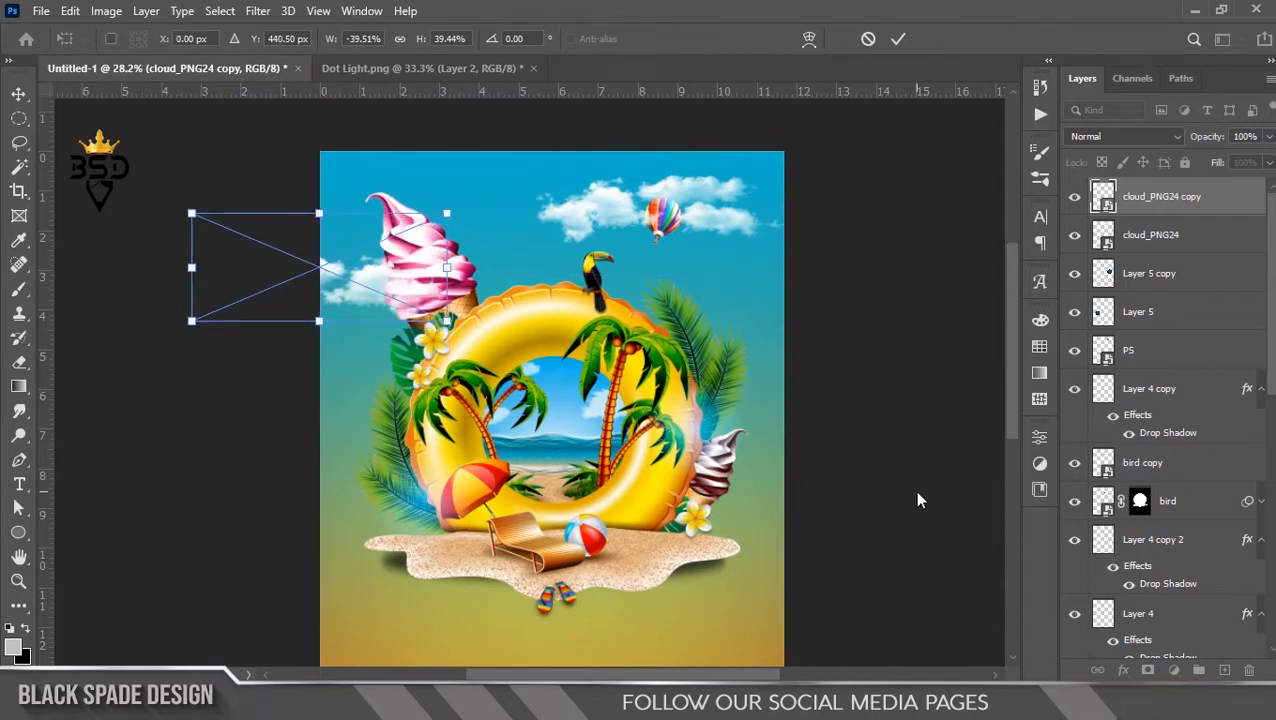
{"action": "key", "text": "Return"}
{"action": "scroll", "coordinate": [485, 225], "scroll_direction": "down", "scroll_amount": 2}
{"action": "scroll", "coordinate": [488, 235], "scroll_direction": "up", "scroll_amount": 2}
{"action": "key", "text": "space"}
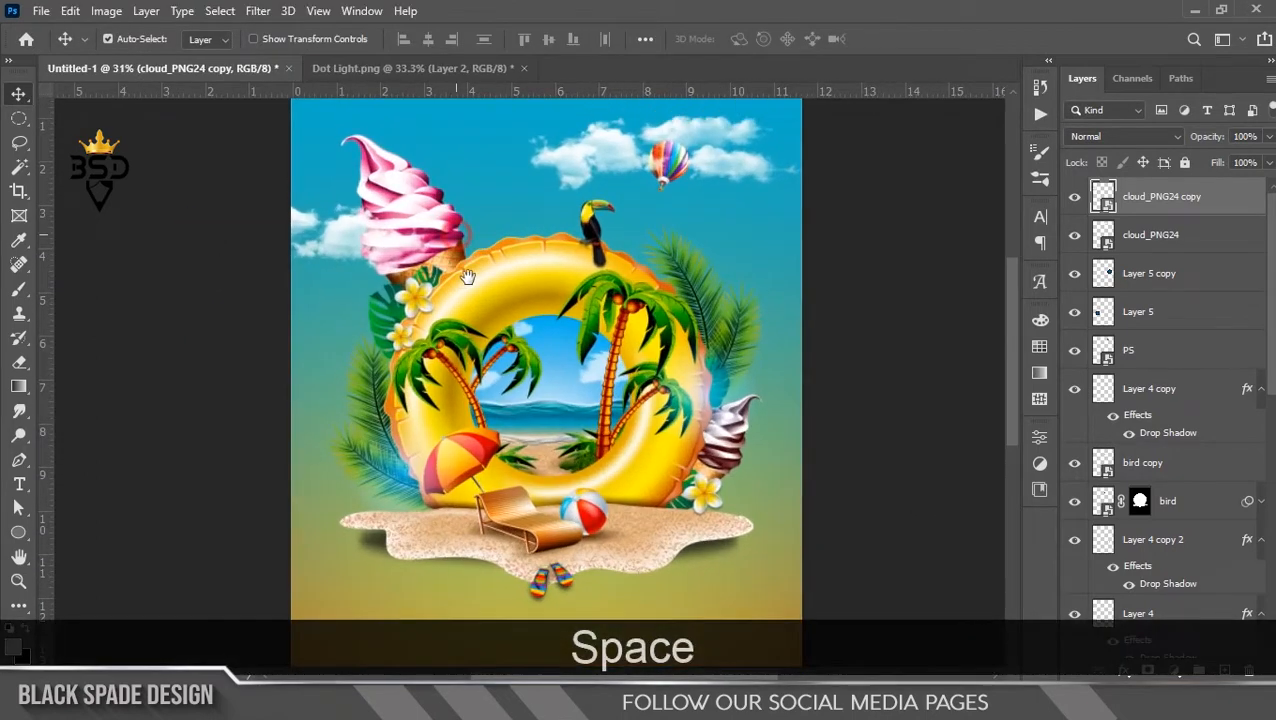
{"action": "scroll", "coordinate": [446, 252], "scroll_direction": "up", "scroll_amount": 1}
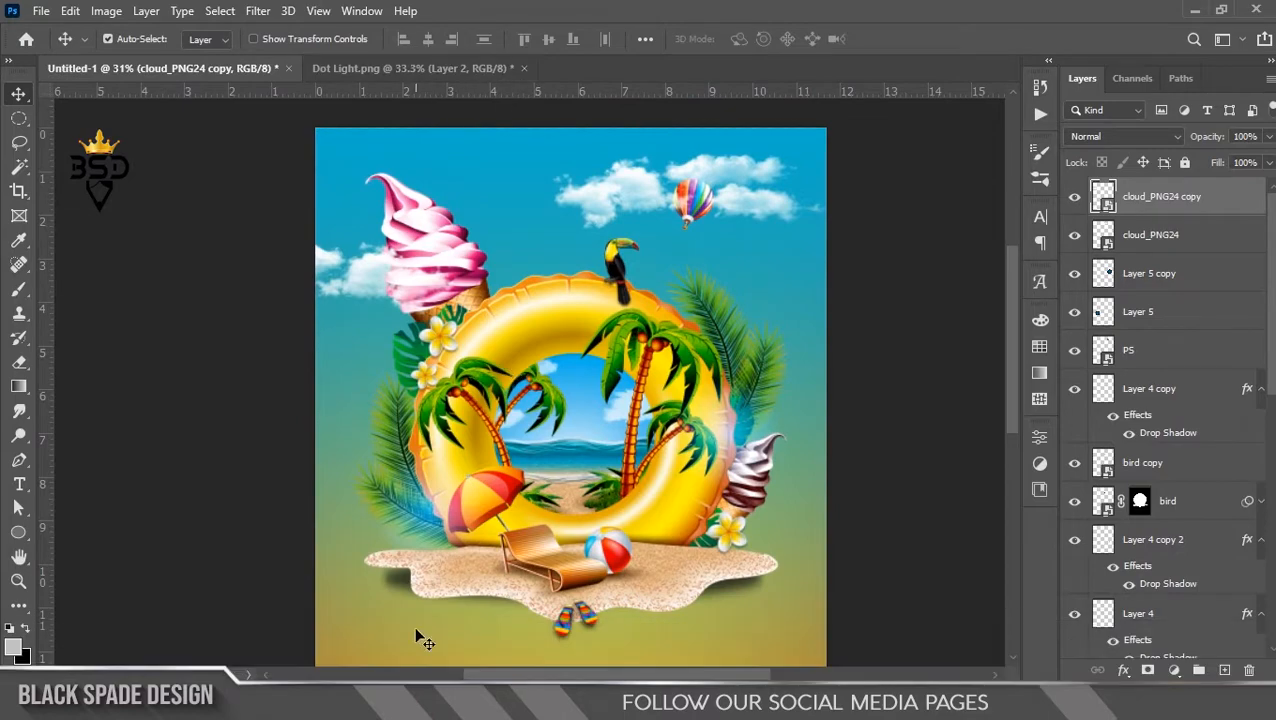
Open the birds-png-image1-birds-flying file and cut the four rightmost birds onto their own layer with a lasso selection.
{"action": "left_click", "coordinate": [420, 700]}
{"action": "left_click", "coordinate": [450, 258]}
{"action": "left_click_drag", "start_coordinate": [450, 258], "coordinate": [663, 75]}
{"action": "key", "text": "l"}
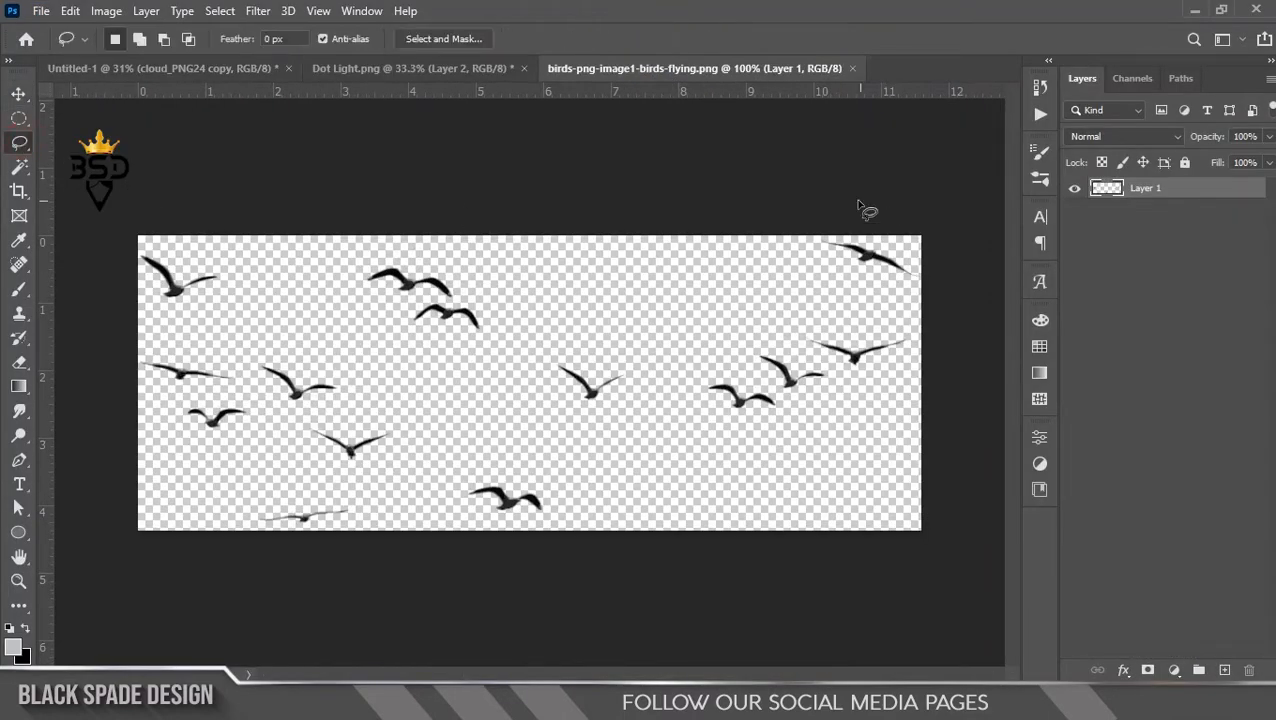
{"action": "mouse_move", "coordinate": [914, 428]}
{"action": "left_mouse_down"}
{"action": "mouse_move", "coordinate": [870, 280]}
{"action": "mouse_move", "coordinate": [262, 68]}
{"action": "left_mouse_up"}
{"action": "right_click", "coordinate": [862, 326]}
{"action": "left_click", "coordinate": [935, 468]}
Move the four birds into the poster's sky below the right cloud and scale them to about 61%.
{"action": "key", "text": "v"}
{"action": "left_click_drag", "start_coordinate": [767, 203], "coordinate": [717, 251]}
{"action": "scroll", "coordinate": [767, 203], "scroll_direction": "up", "scroll_amount": 3}
{"action": "key", "text": "ctrl+t"}
{"action": "left_click_drag", "start_coordinate": [760, 211], "coordinate": [744, 216]}
{"action": "scroll", "coordinate": [740, 240], "scroll_direction": "up", "scroll_amount": 2}
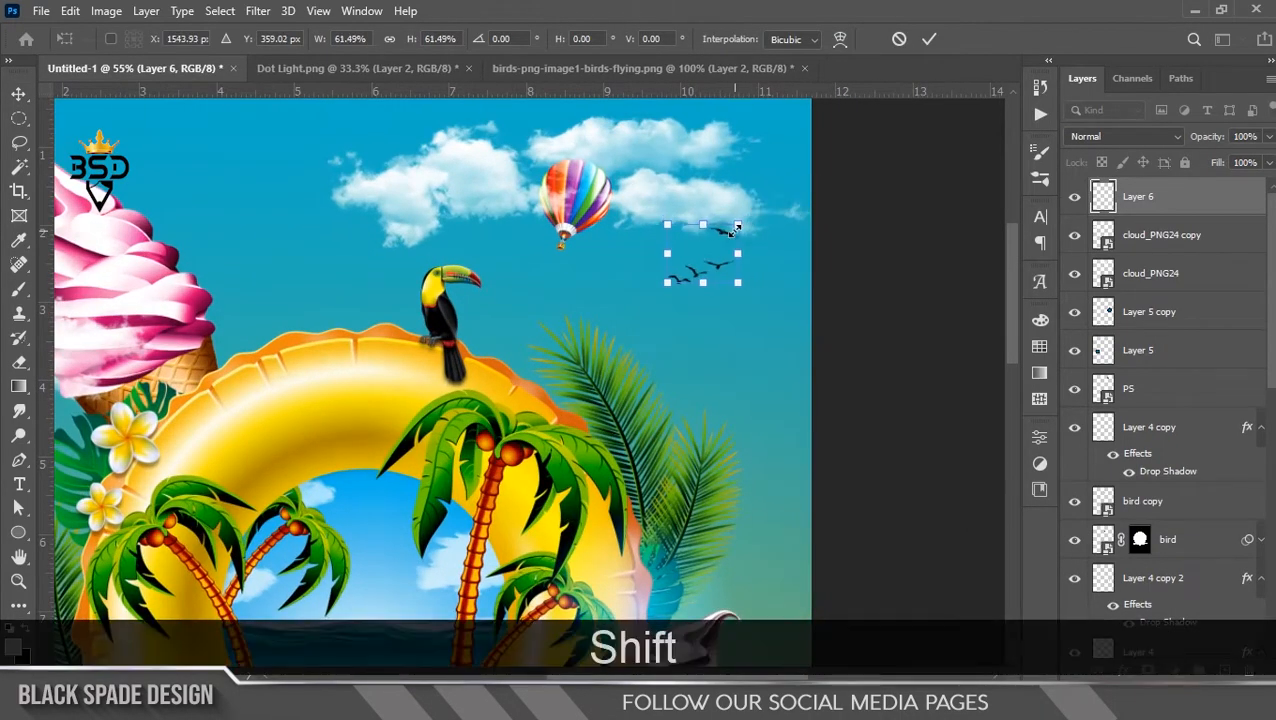
{"action": "key", "text": "Return"}
In birds-png-image1-birds-flying, cut the leftmost group of birds from Layer 1 onto their own layer with a lasso selection.
{"action": "key", "text": "ctrl+0"}
{"action": "left_click", "coordinate": [690, 68]}
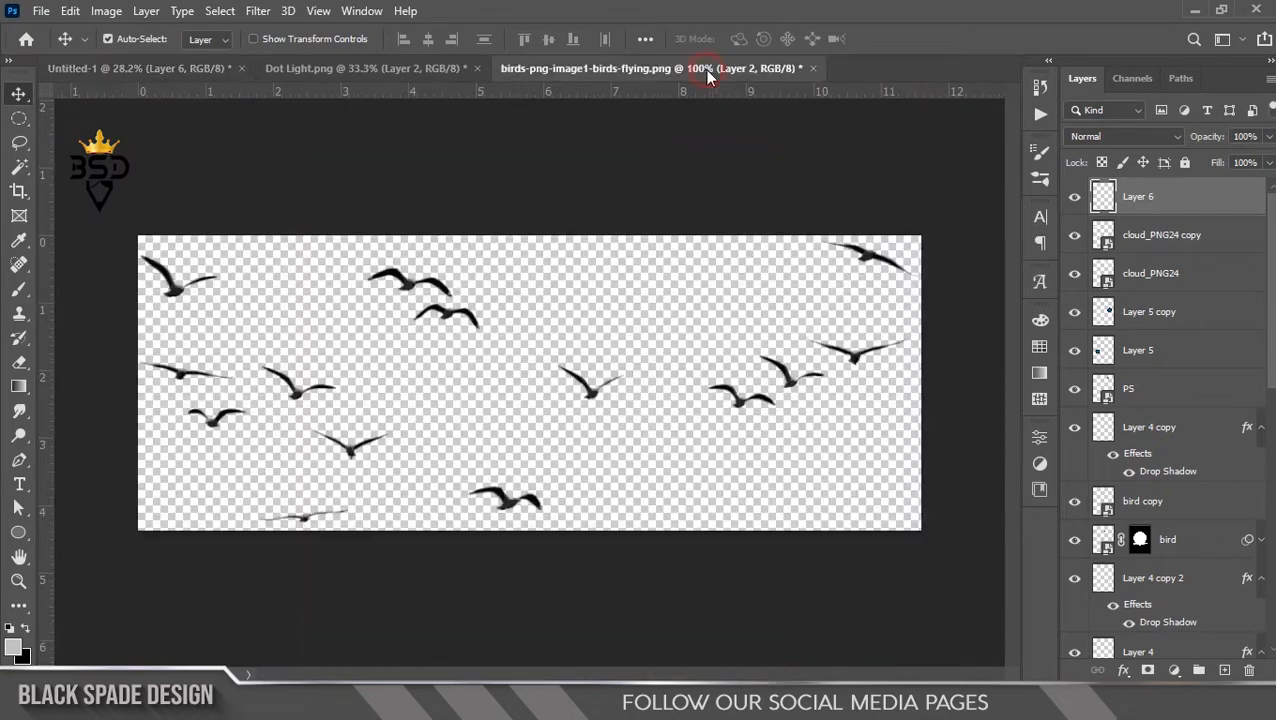
{"action": "right_click", "coordinate": [404, 288]}
{"action": "left_click", "coordinate": [419, 297]}
{"action": "left_click", "coordinate": [19, 143]}
{"action": "mouse_move", "coordinate": [114, 254]}
{"action": "left_mouse_down"}
{"action": "mouse_move", "coordinate": [172, 191]}
{"action": "mouse_move", "coordinate": [353, 367]}
{"action": "left_mouse_up"}
{"action": "left_click_drag", "start_coordinate": [407, 620], "coordinate": [85, 356]}
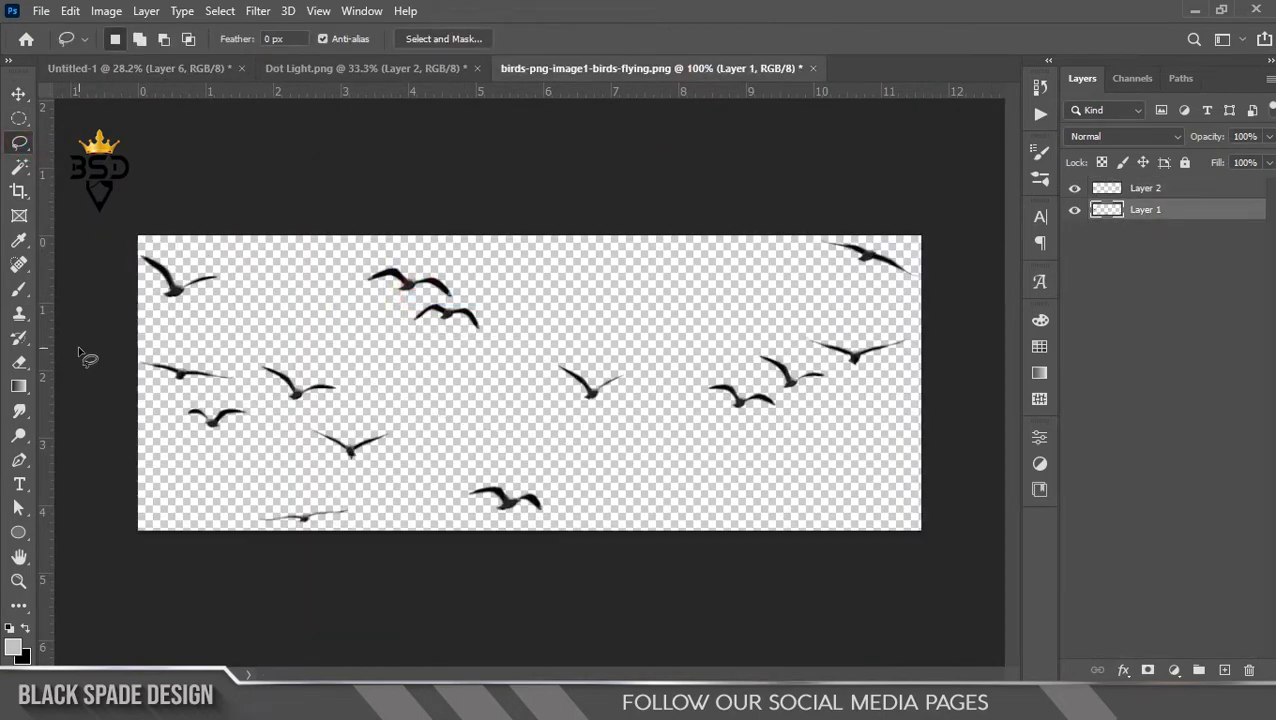
{"action": "right_click", "coordinate": [262, 384]}
{"action": "left_click", "coordinate": [355, 182]}
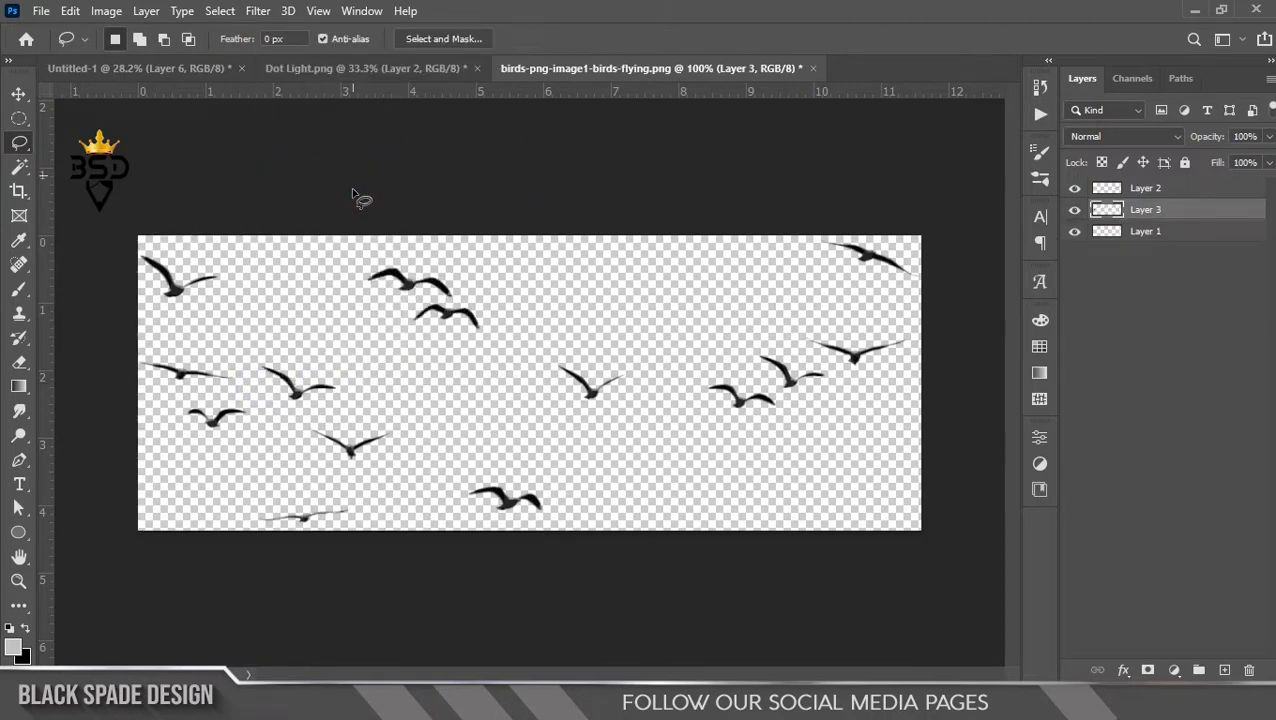
Move the leftmost bird group into the poster, scale it to about 52%, flip it horizontally, and position it beside the pink ice cream's tip.
{"action": "key", "text": "v"}
{"action": "left_click_drag", "start_coordinate": [205, 330], "coordinate": [404, 133]}
{"action": "scroll", "coordinate": [404, 140], "scroll_direction": "down", "scroll_amount": 2}
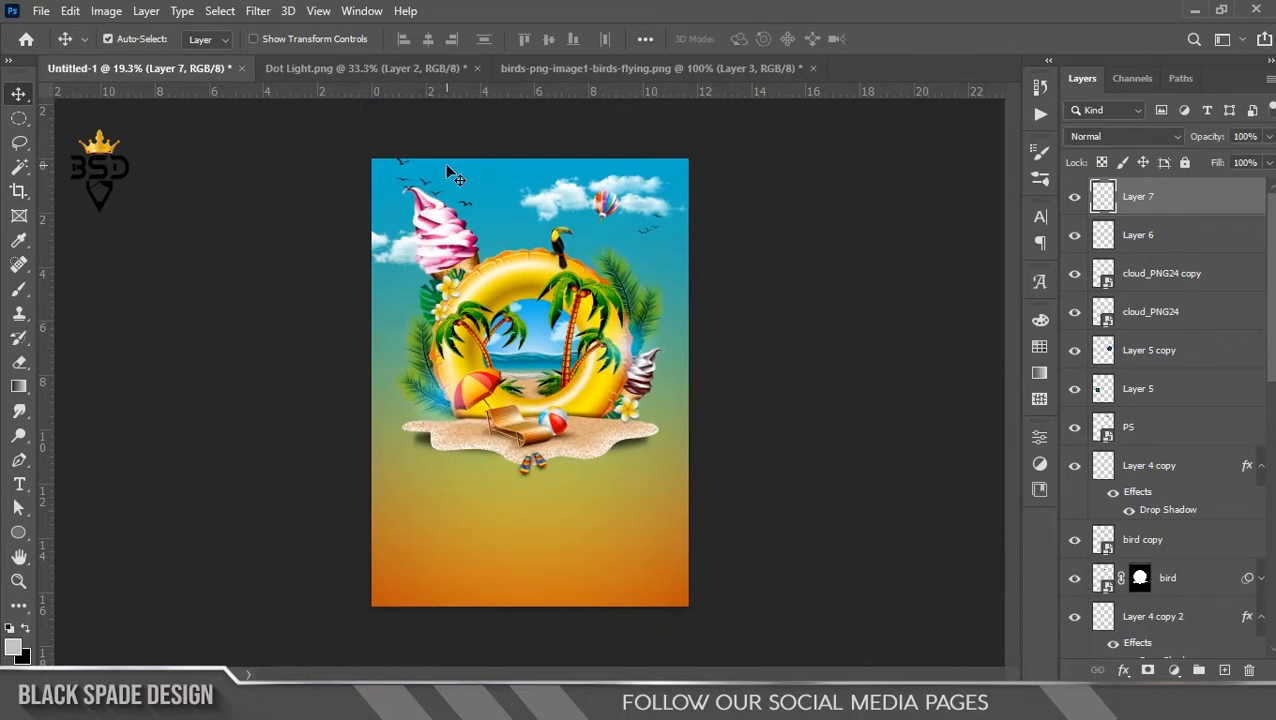
{"action": "key", "text": "ctrl+t"}
{"action": "left_click_drag", "start_coordinate": [470, 157], "coordinate": [452, 160]}
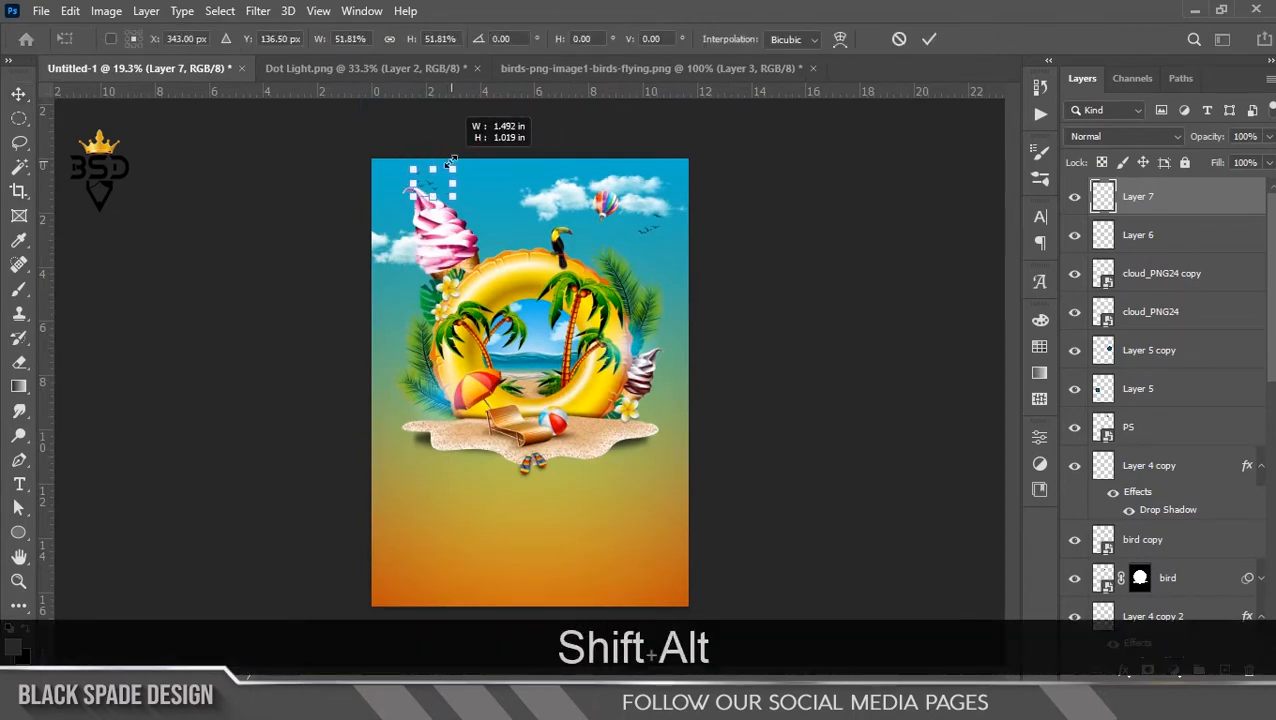
{"action": "scroll", "coordinate": [430, 171], "scroll_direction": "up", "scroll_amount": 3}
{"action": "right_click", "coordinate": [430, 171]}
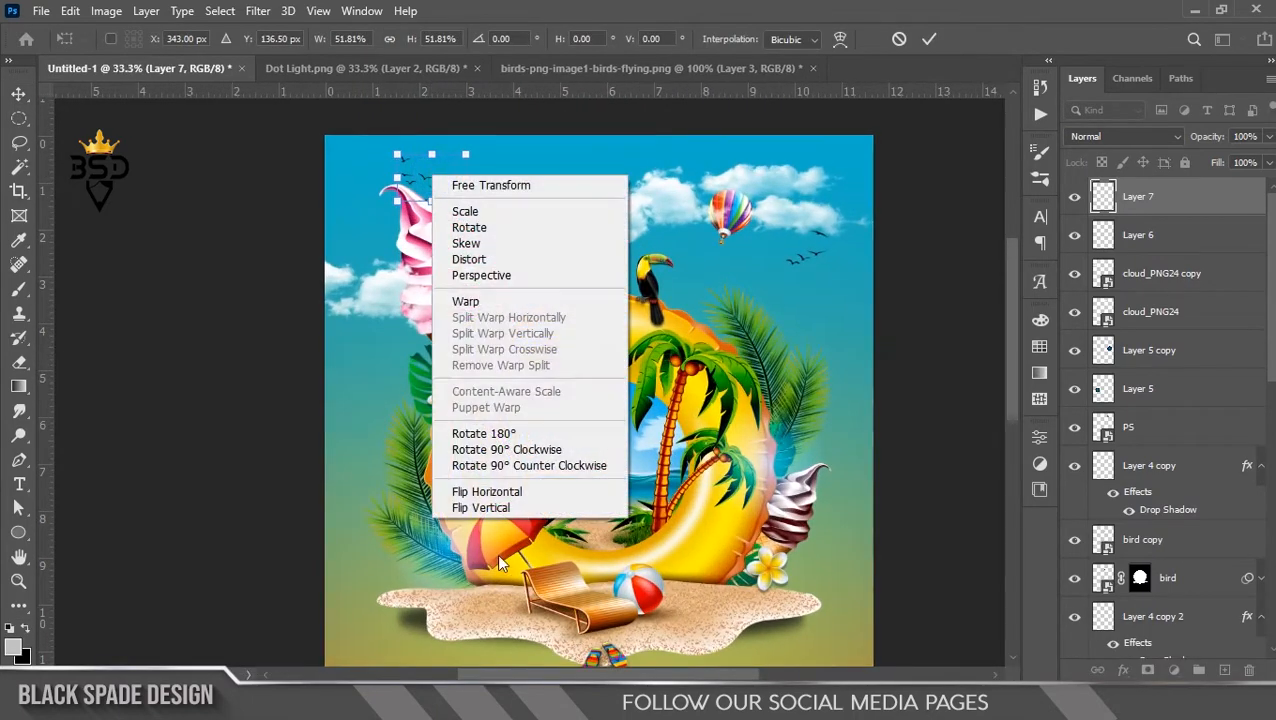
{"action": "left_click", "coordinate": [488, 491]}
{"action": "left_click_drag", "start_coordinate": [438, 180], "coordinate": [490, 191]}
{"action": "key", "text": "Return"}
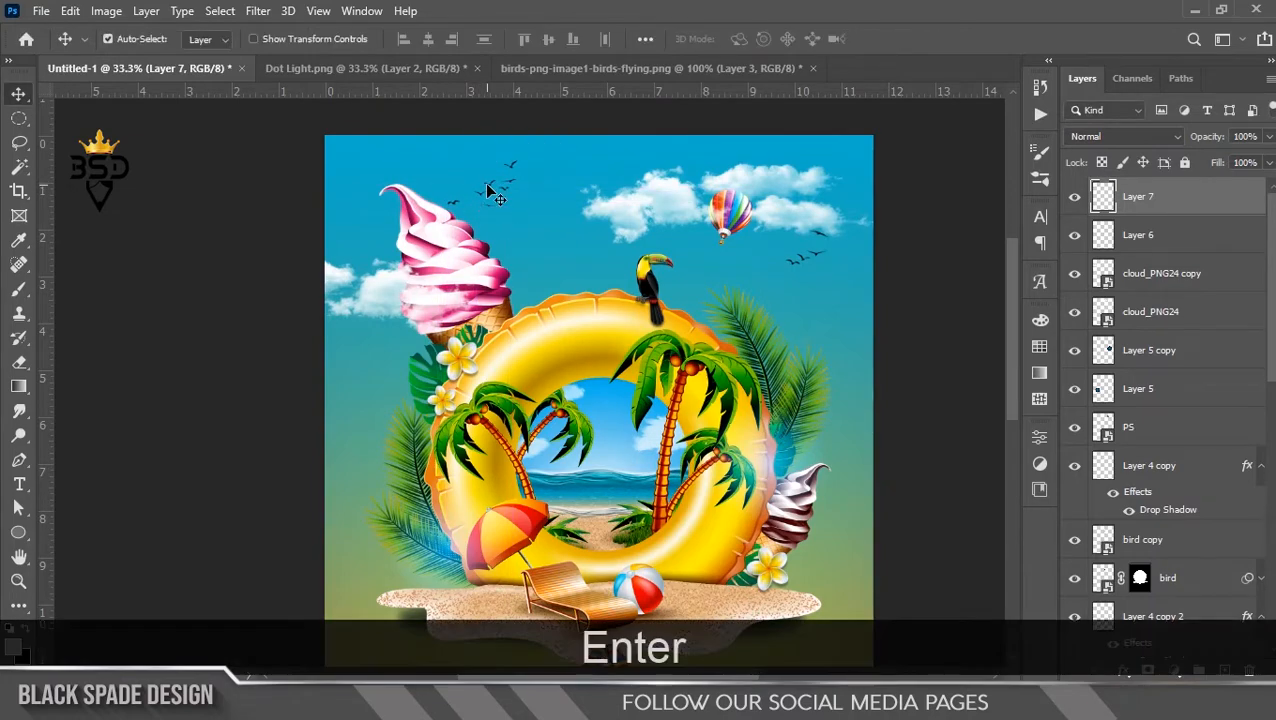
Scale the bird group beside the pink ice cream down to about 79% of its size.
{"action": "scroll", "coordinate": [485, 193], "scroll_direction": "down", "scroll_amount": 2}
{"action": "scroll", "coordinate": [440, 150], "scroll_direction": "up", "scroll_amount": 3}
{"action": "key", "text": "ctrl+t"}
{"action": "left_click_drag", "start_coordinate": [489, 130], "coordinate": [463, 149]}
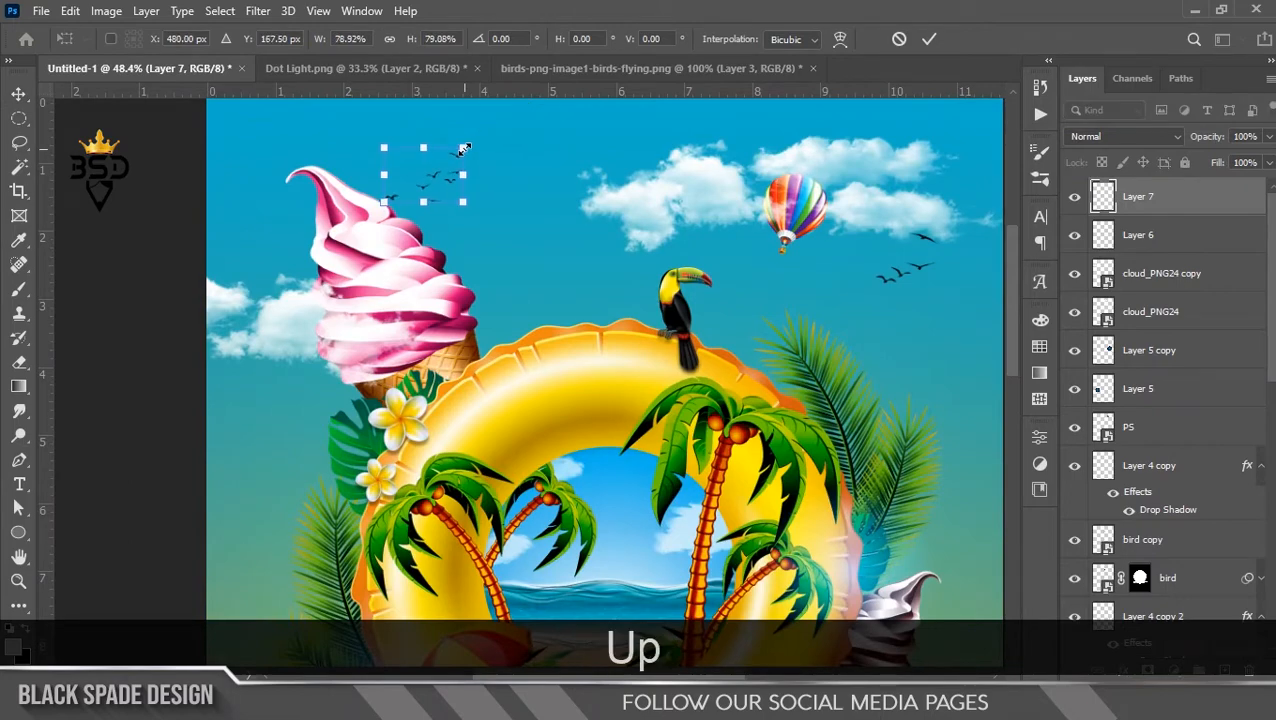
{"action": "key", "text": "Return"}
{"action": "scroll", "coordinate": [445, 192], "scroll_direction": "down", "scroll_amount": 3}
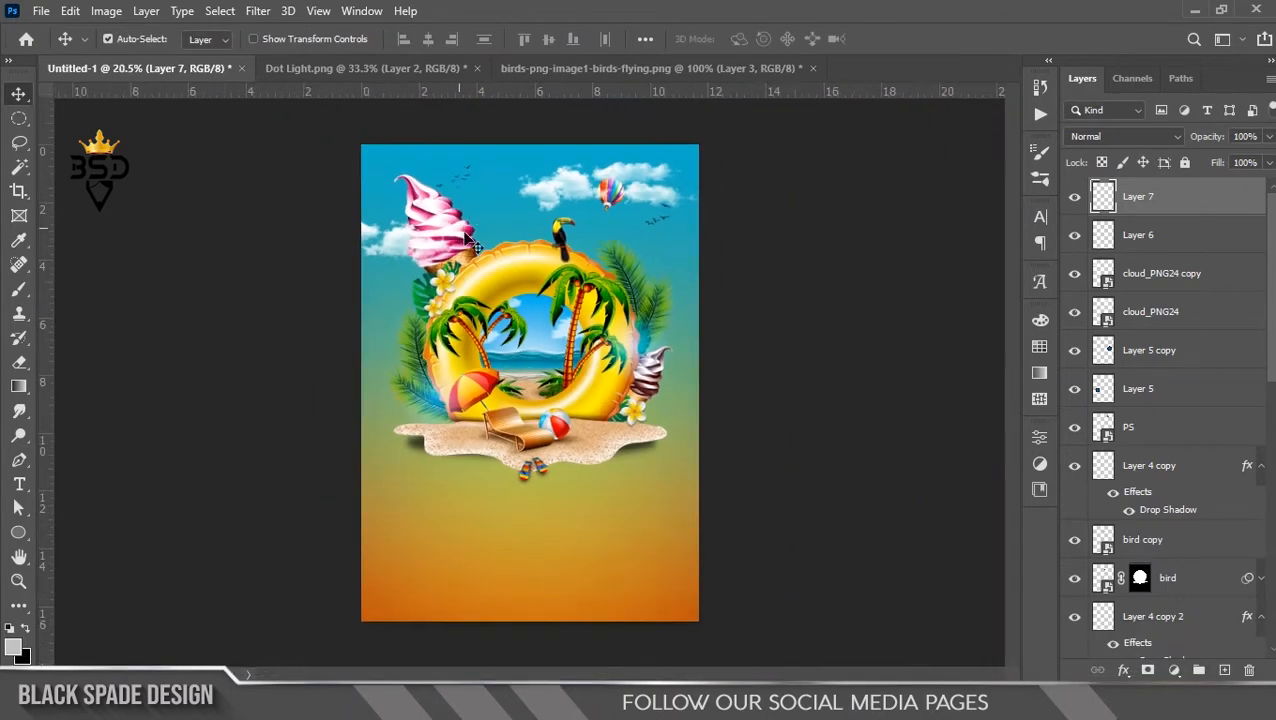
Add the text SUMMER in the empty area below the flip-flops.
{"action": "scroll", "coordinate": [470, 240], "scroll_direction": "up", "scroll_amount": 2}
{"action": "key", "text": "space"}
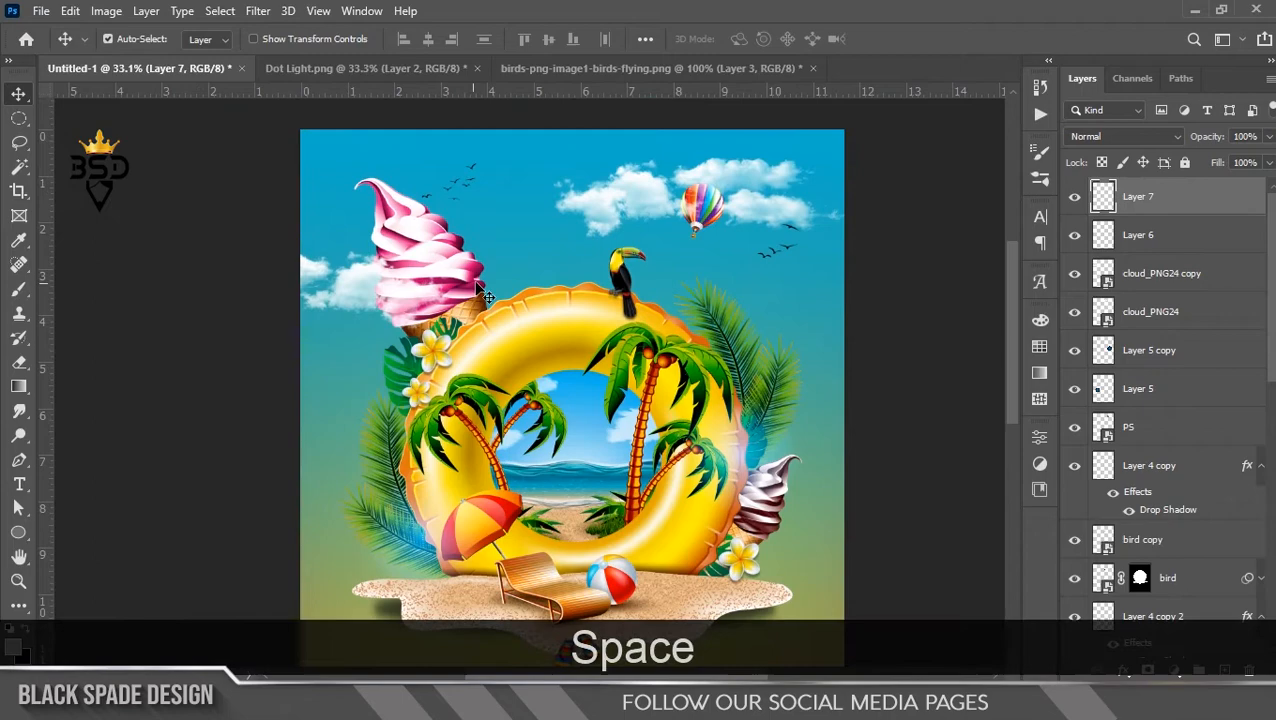
{"action": "scroll", "coordinate": [513, 364], "scroll_direction": "up", "scroll_amount": 4}
{"action": "scroll", "coordinate": [528, 358], "scroll_direction": "down", "scroll_amount": 2}
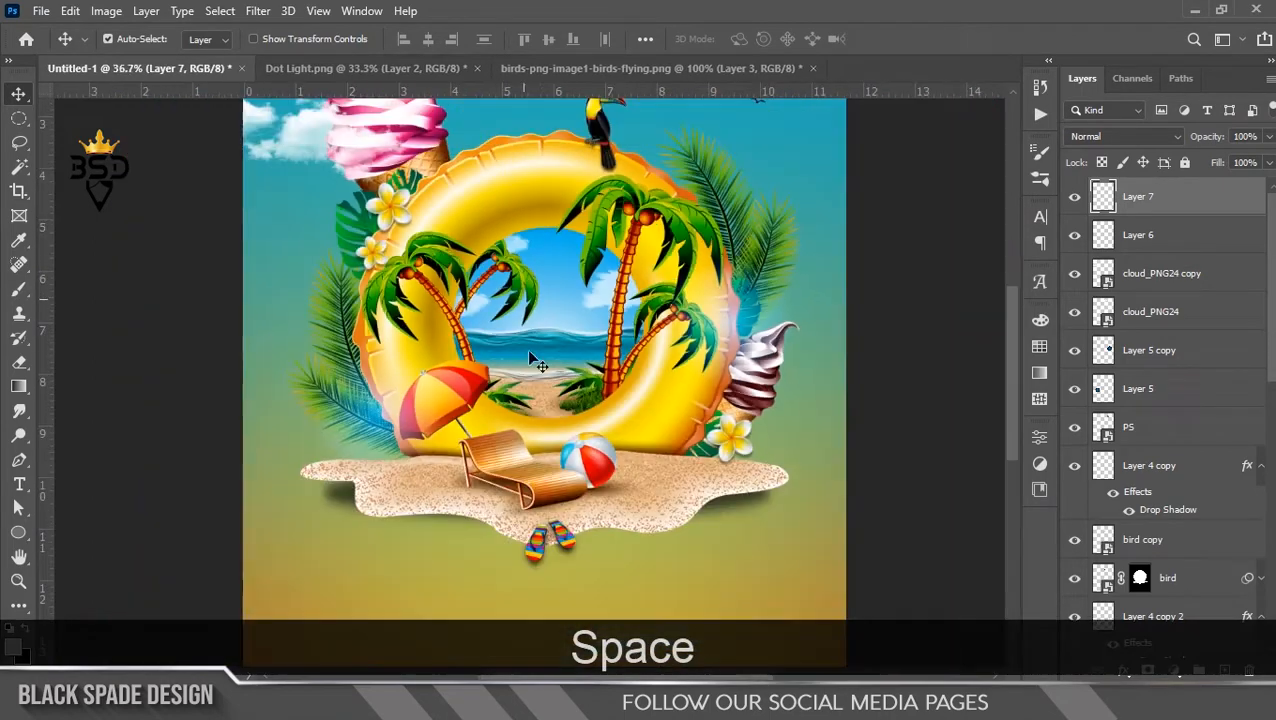
{"action": "left_click_drag", "start_coordinate": [530, 360], "coordinate": [499, 214]}
{"action": "scroll", "coordinate": [558, 456], "scroll_direction": "up", "scroll_amount": 1}
{"action": "key", "text": "t"}
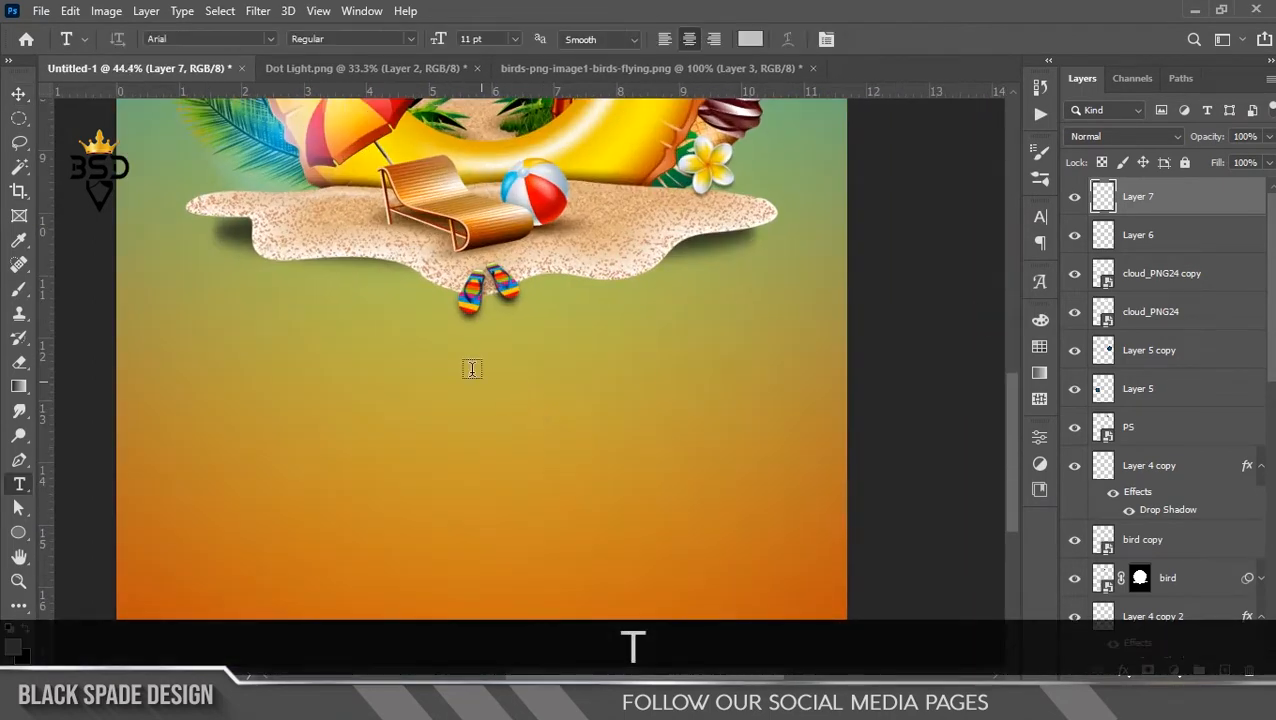
{"action": "left_click", "coordinate": [466, 358]}
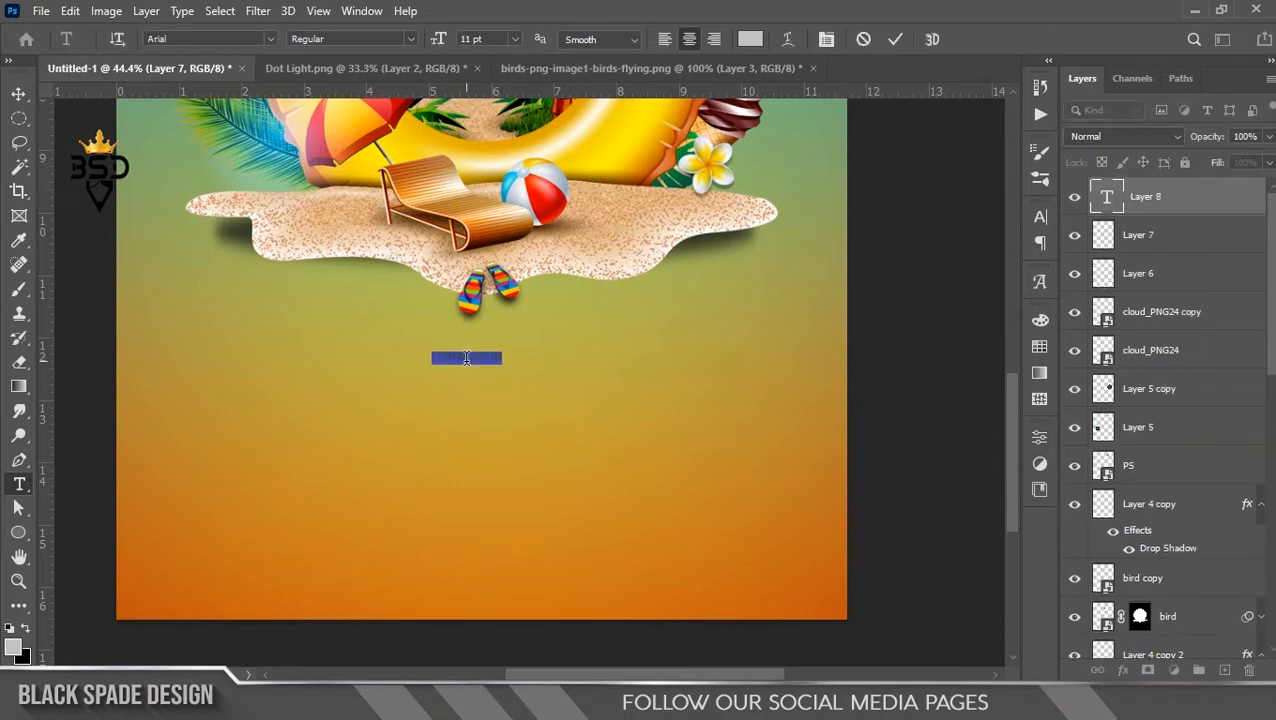
{"action": "type", "text": "UMMER"}
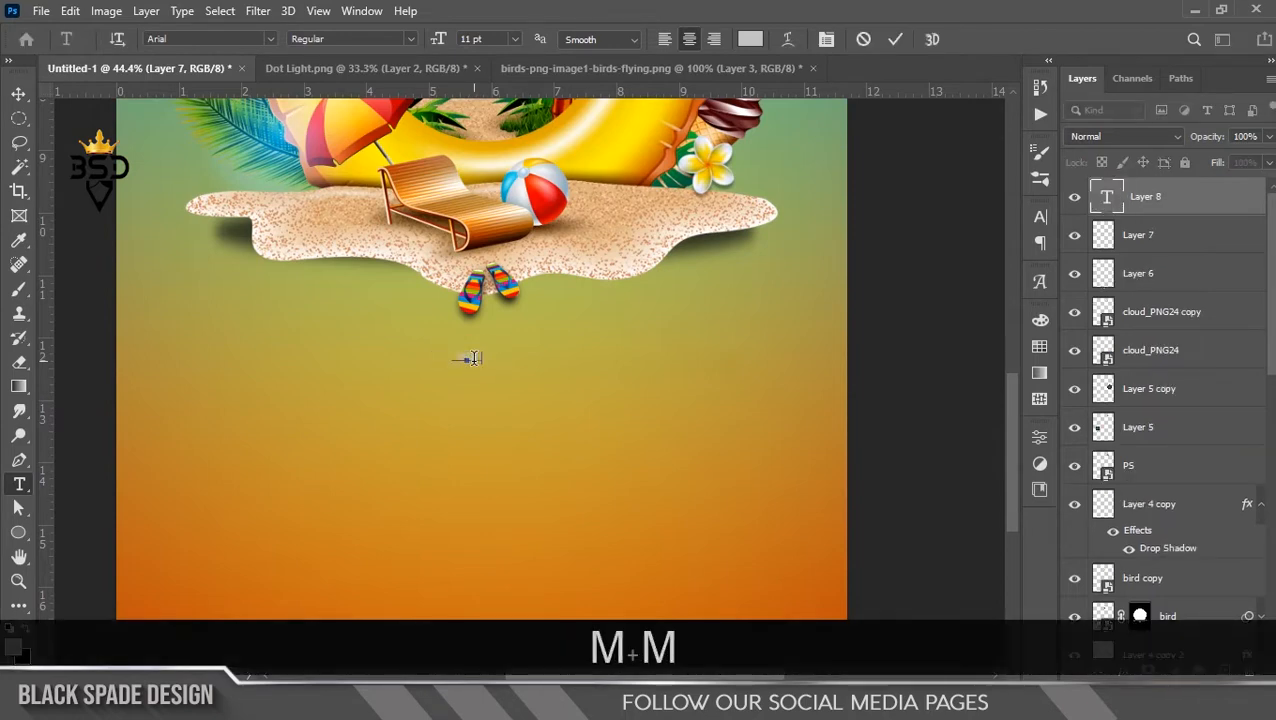
Enlarge the SUMMER text to 110 pt and set its font to Uni Sans in the Heavy CAPS style.
{"action": "key", "text": "ctrl+a"}
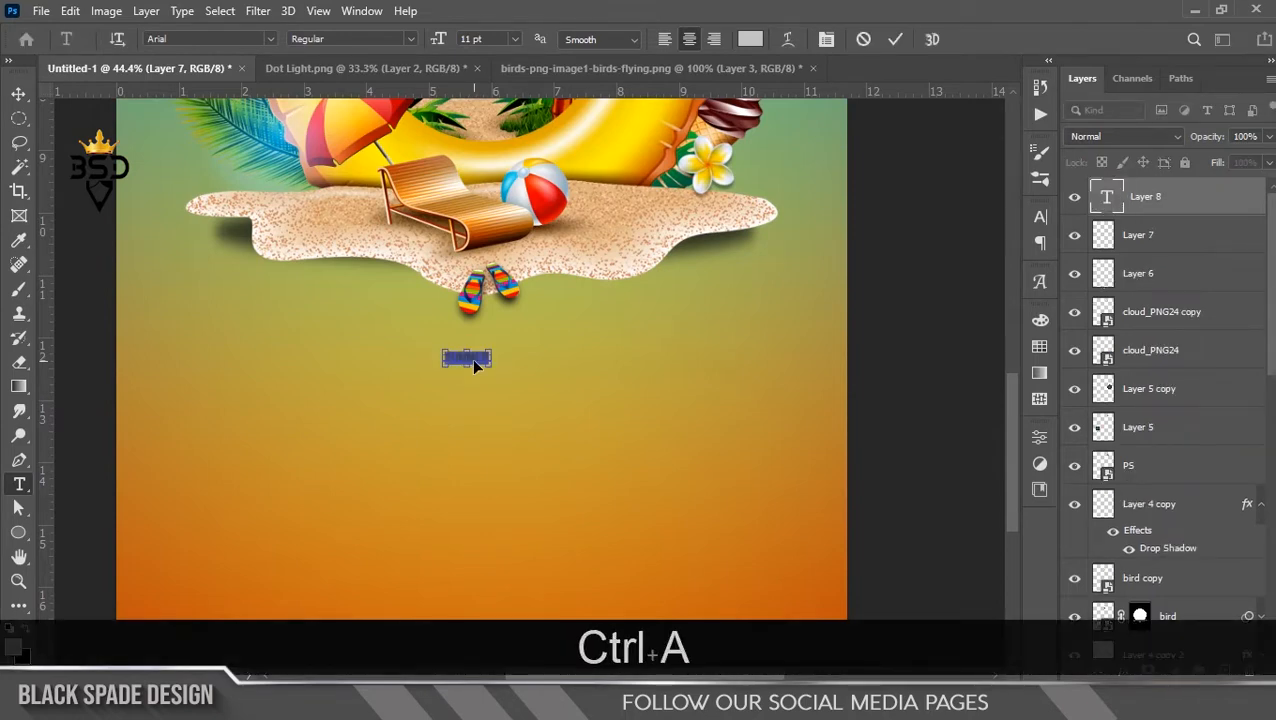
{"action": "left_click", "coordinate": [826, 39]}
{"action": "left_click_drag", "start_coordinate": [831, 266], "coordinate": [925, 278]}
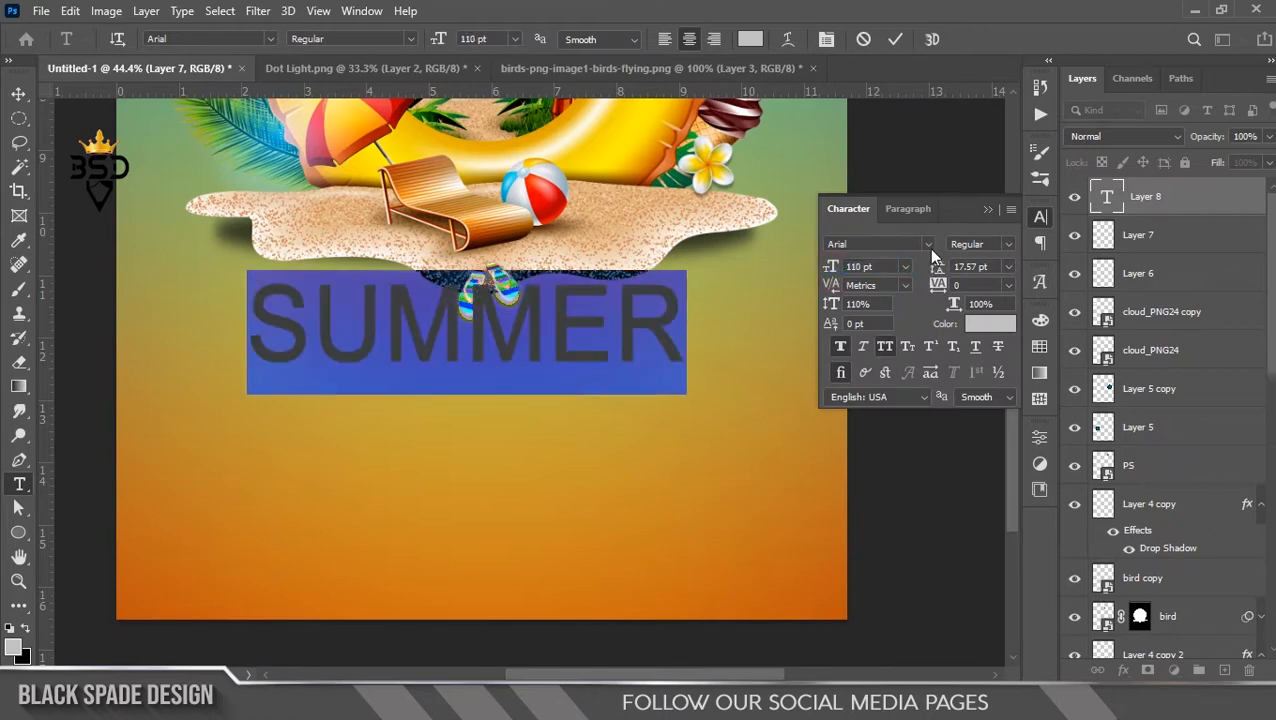
{"action": "left_click", "coordinate": [930, 244]}
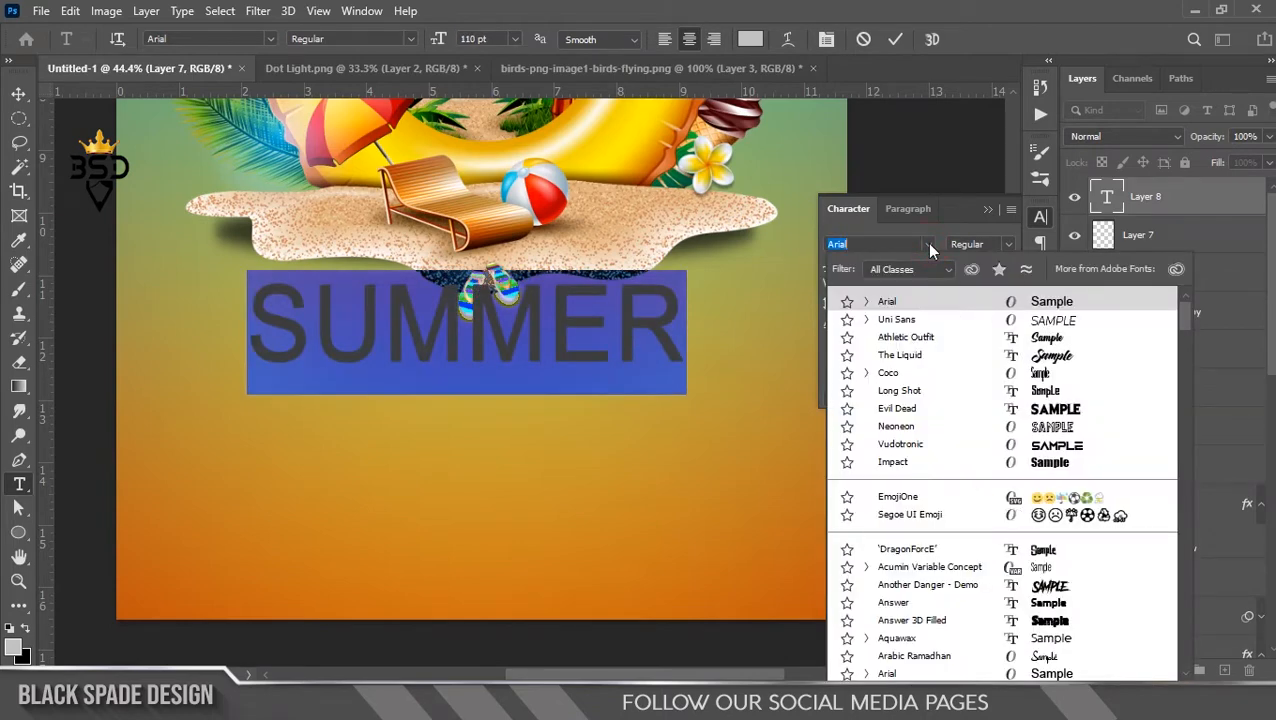
{"action": "left_click", "coordinate": [900, 319]}
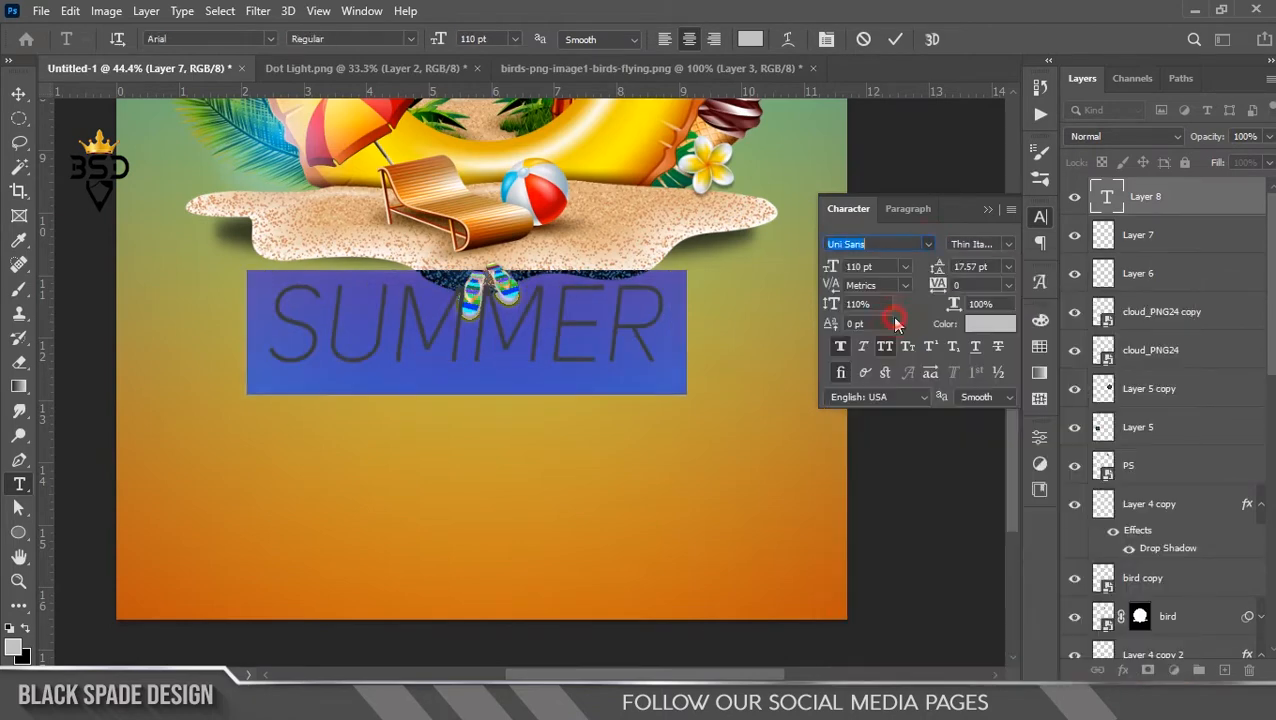
{"action": "left_click", "coordinate": [1008, 244]}
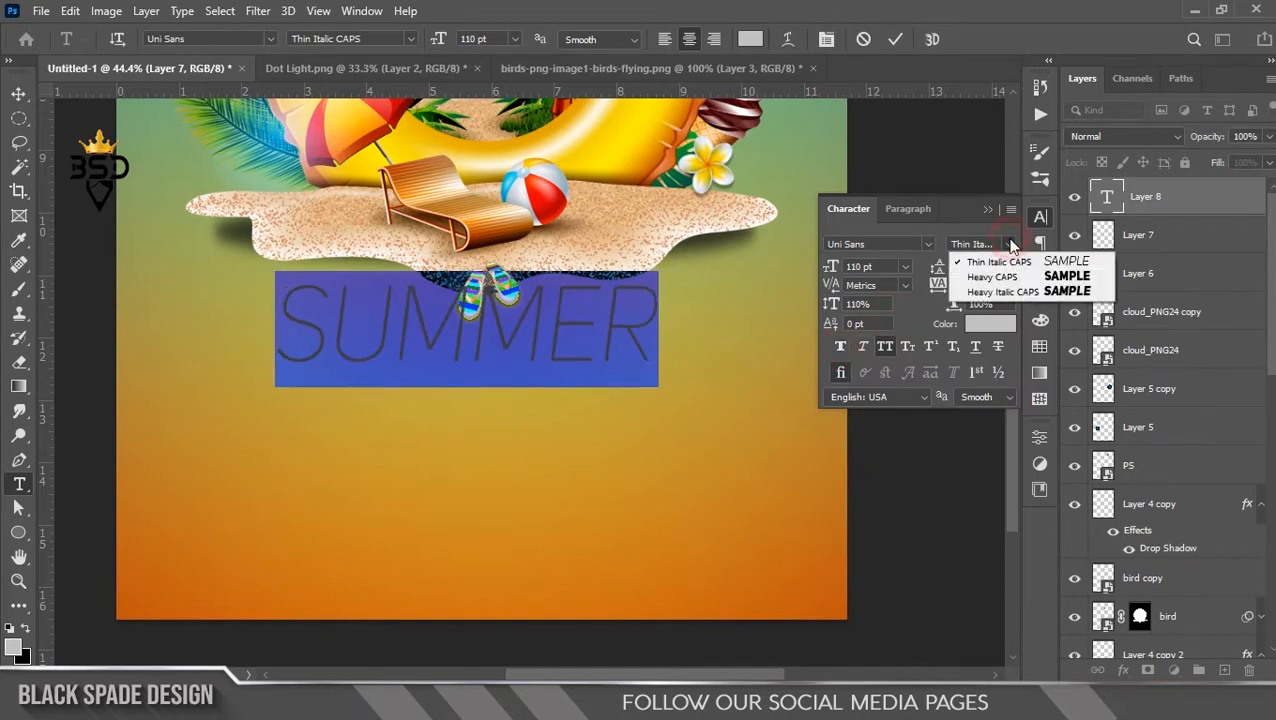
{"action": "left_click", "coordinate": [991, 276]}
Set the SUMMER text's leading to Auto and its size to 138 pt, and place it just beneath the flip-flops.
{"action": "left_click", "coordinate": [1008, 266]}
{"action": "left_click", "coordinate": [980, 280]}
{"action": "left_click_drag", "start_coordinate": [831, 268], "coordinate": [858, 272]}
{"action": "left_click", "coordinate": [895, 39]}
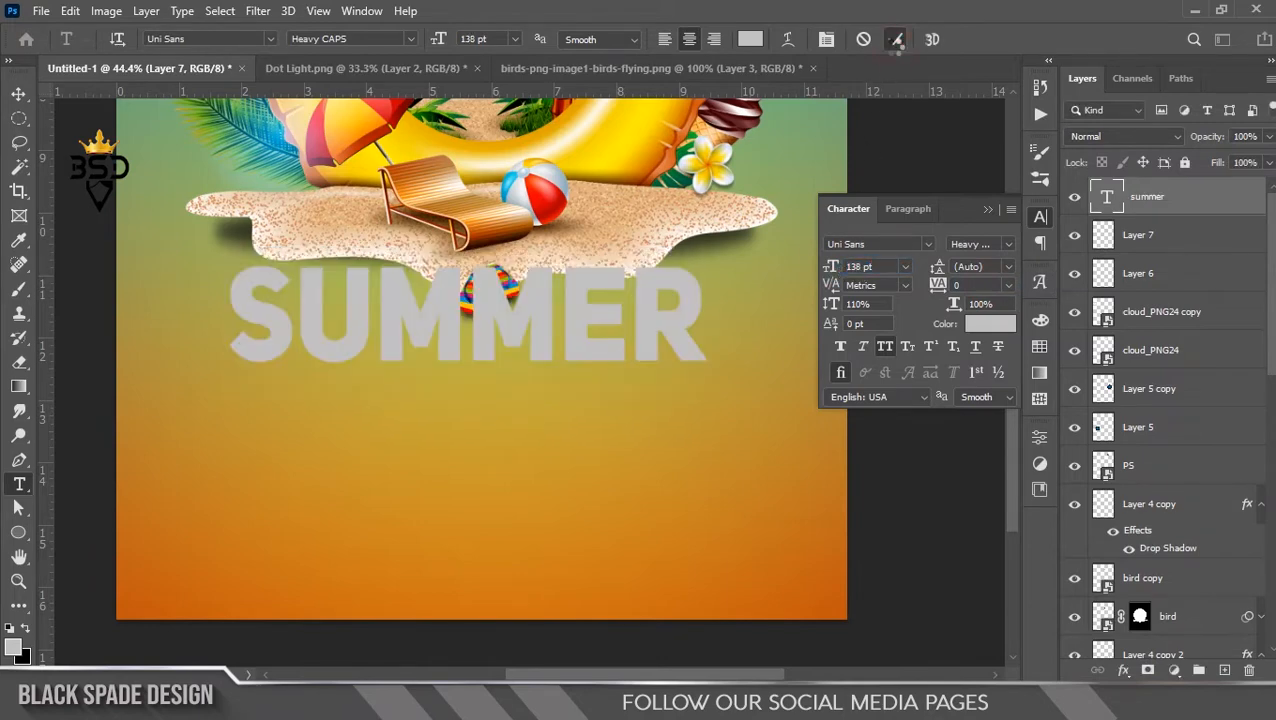
{"action": "key", "text": "v"}
{"action": "left_click_drag", "start_coordinate": [577, 310], "coordinate": [601, 361]}
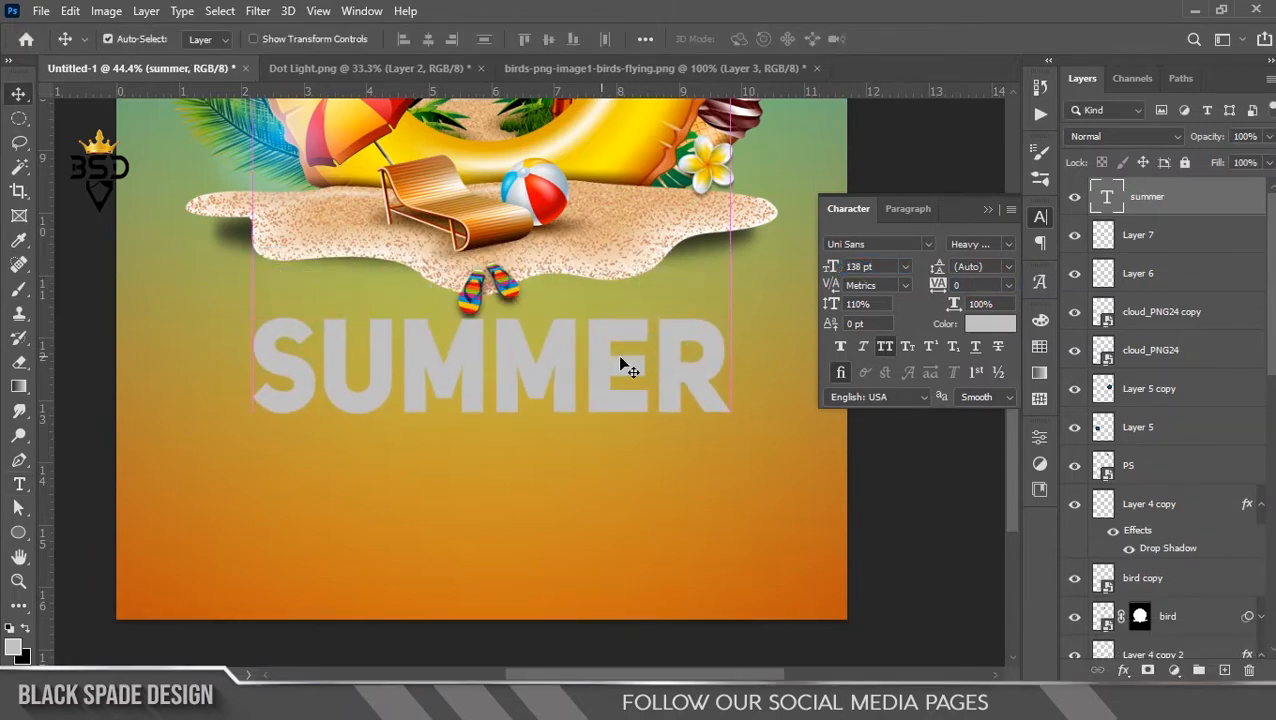
Apply a Gradient Overlay to SUMMER from the Blue_01 preset and recolor its 0% stop with yellow sampled from the float.
{"action": "left_click", "coordinate": [1126, 670]}
{"action": "left_click", "coordinate": [1130, 618]}
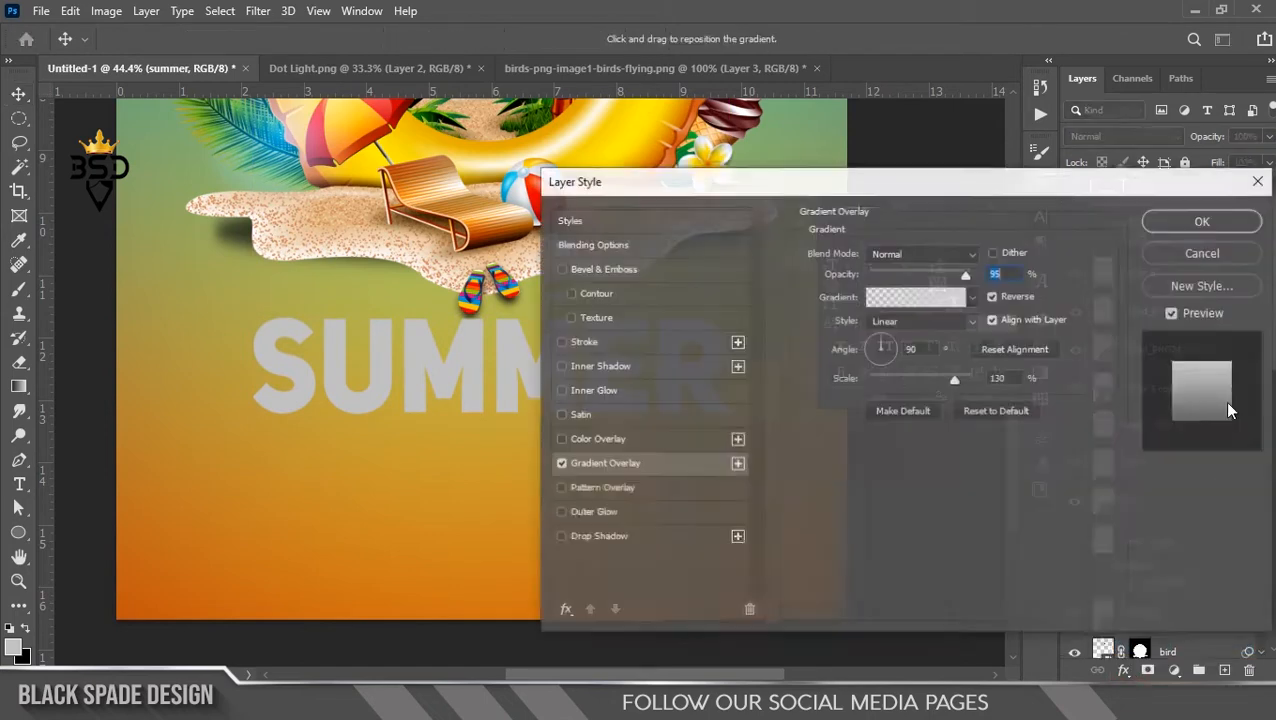
{"action": "left_click", "coordinate": [916, 297]}
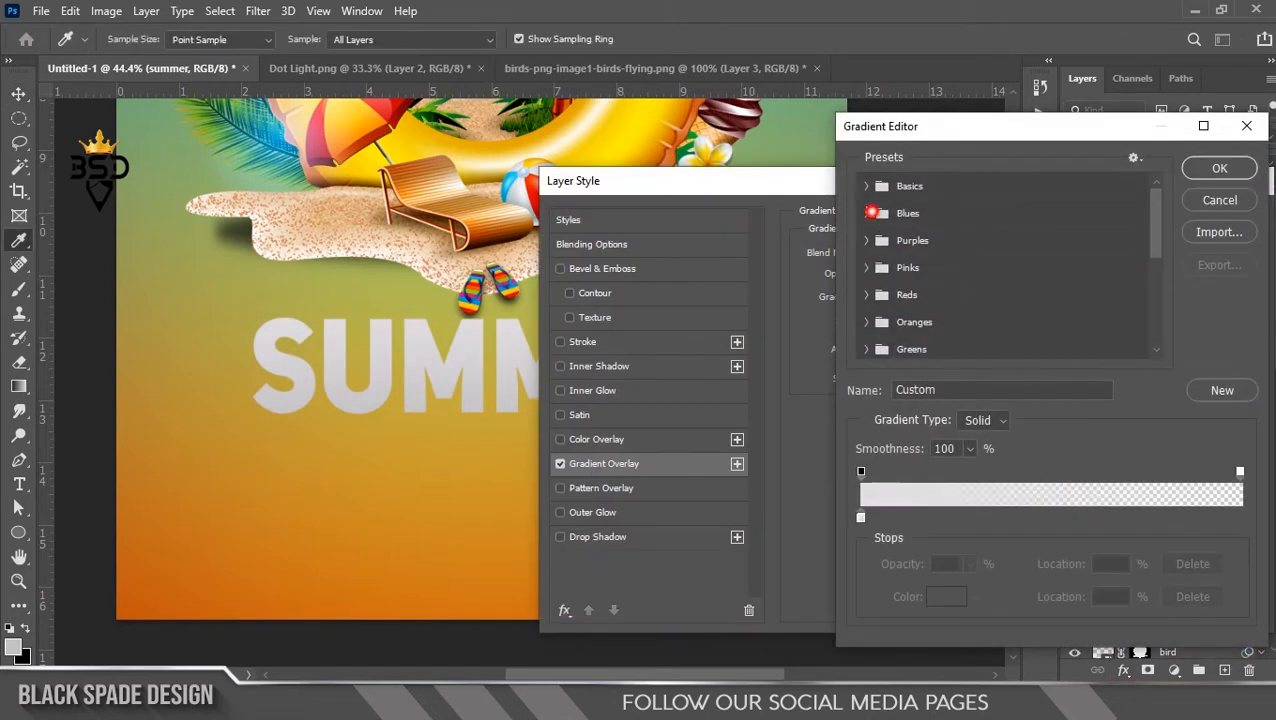
{"action": "left_click", "coordinate": [872, 212]}
{"action": "left_click", "coordinate": [889, 240]}
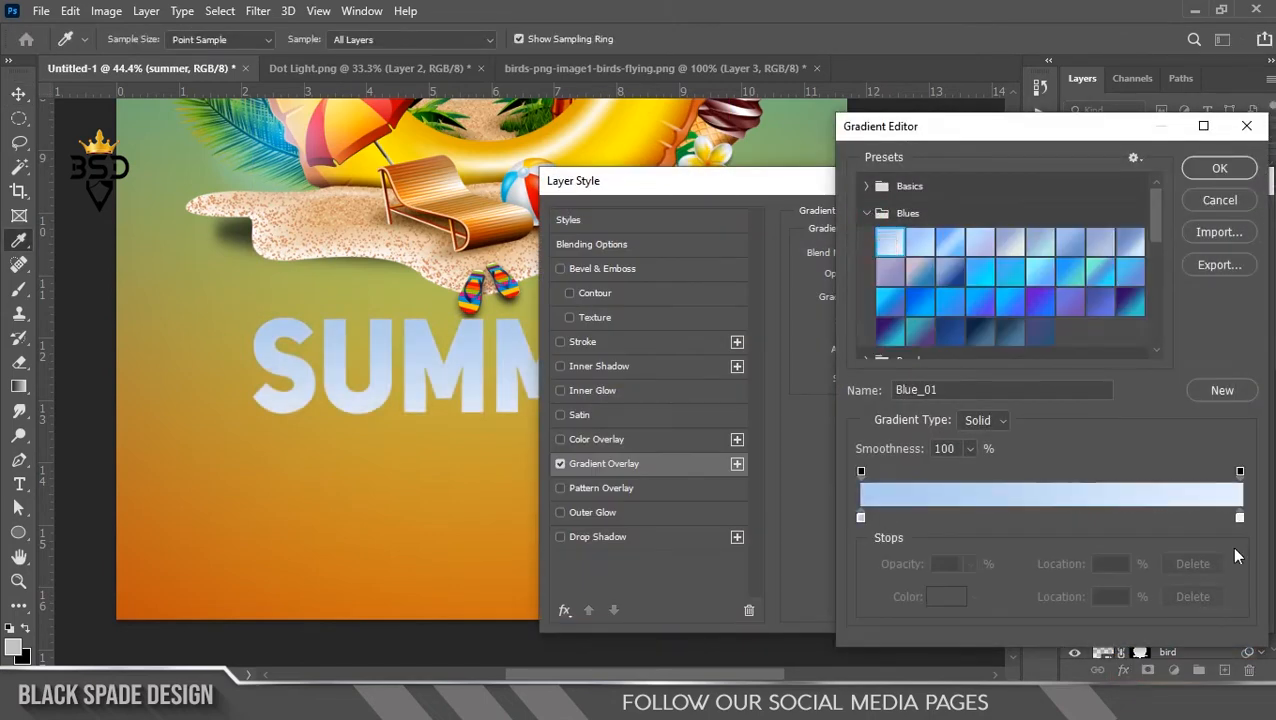
{"action": "left_click", "coordinate": [860, 518]}
{"action": "left_click", "coordinate": [942, 596]}
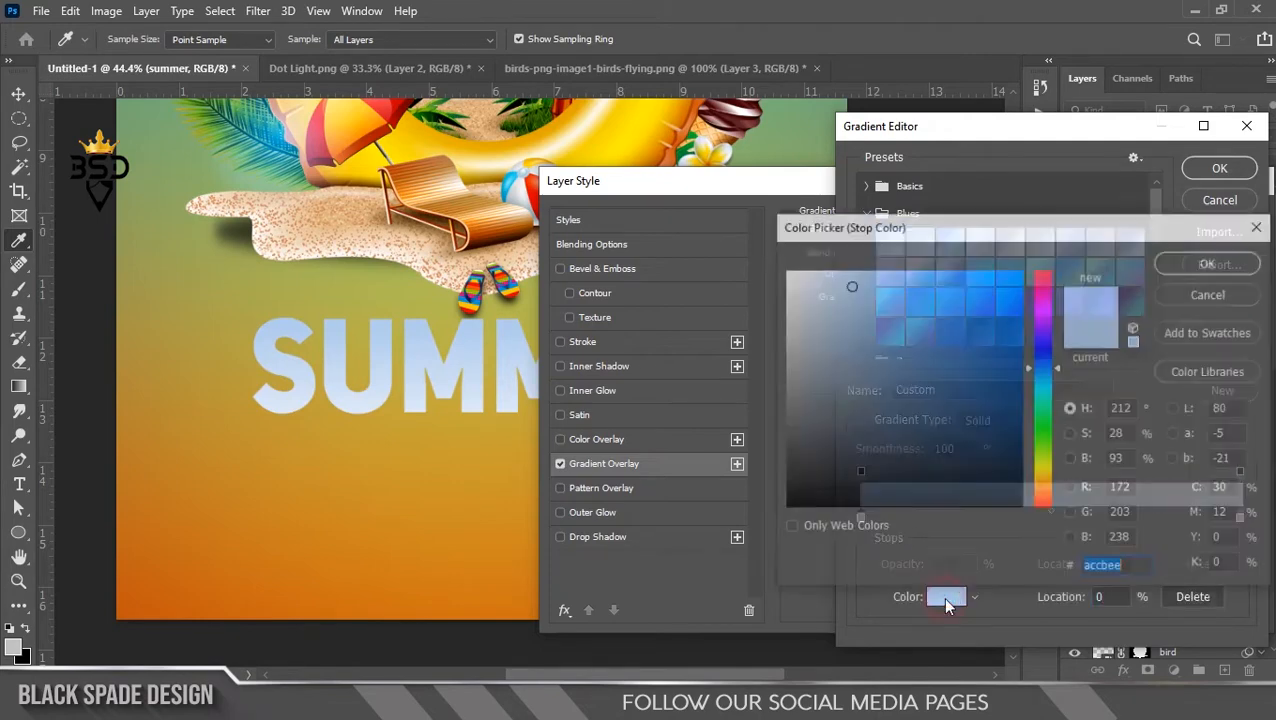
{"action": "left_click", "coordinate": [634, 142]}
{"action": "left_click", "coordinate": [1195, 263]}
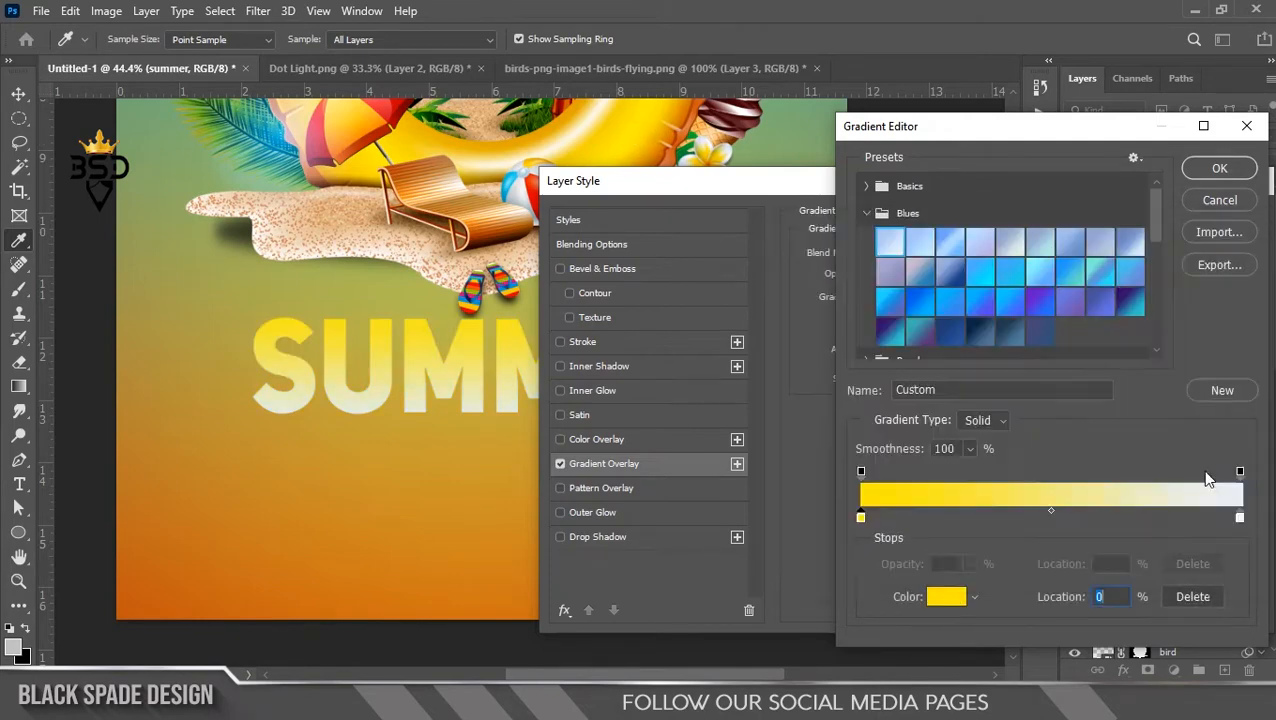
Recolor the gradient's 100% stop near-white, shift the 0% stop to orange-yellow, and accept the gradient.
{"action": "left_click", "coordinate": [942, 598]}
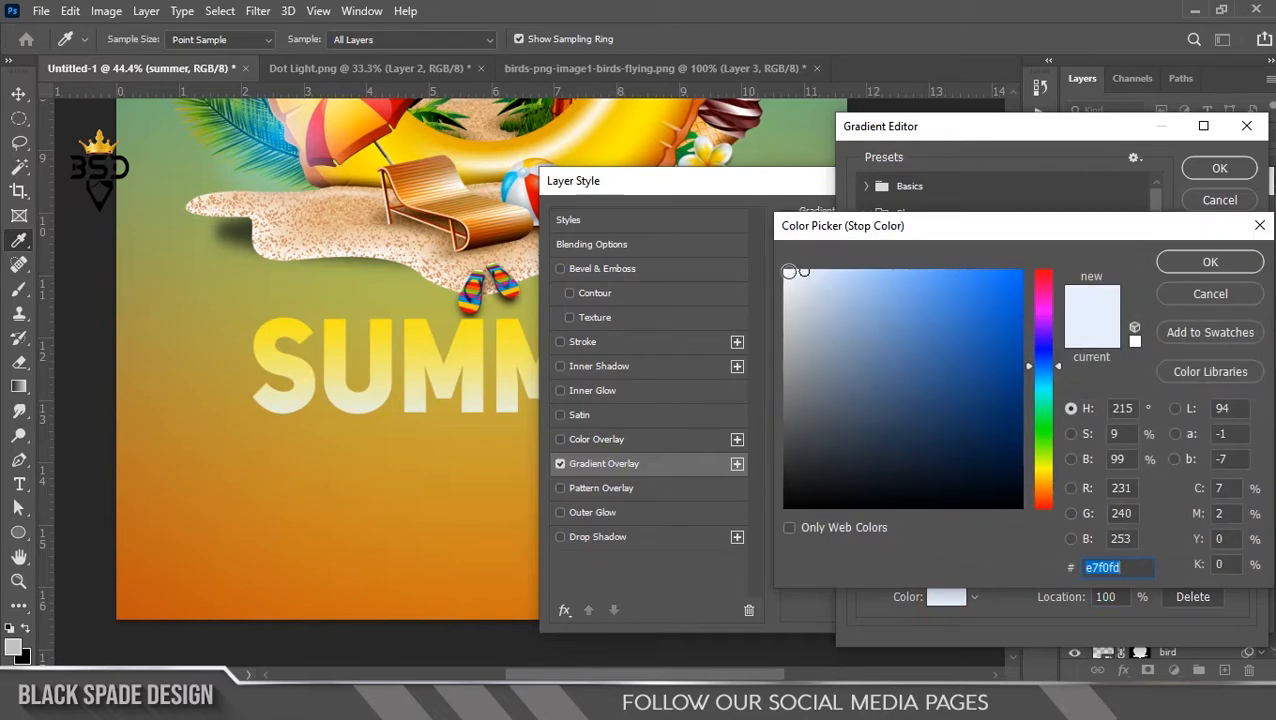
{"action": "left_click", "coordinate": [1177, 265]}
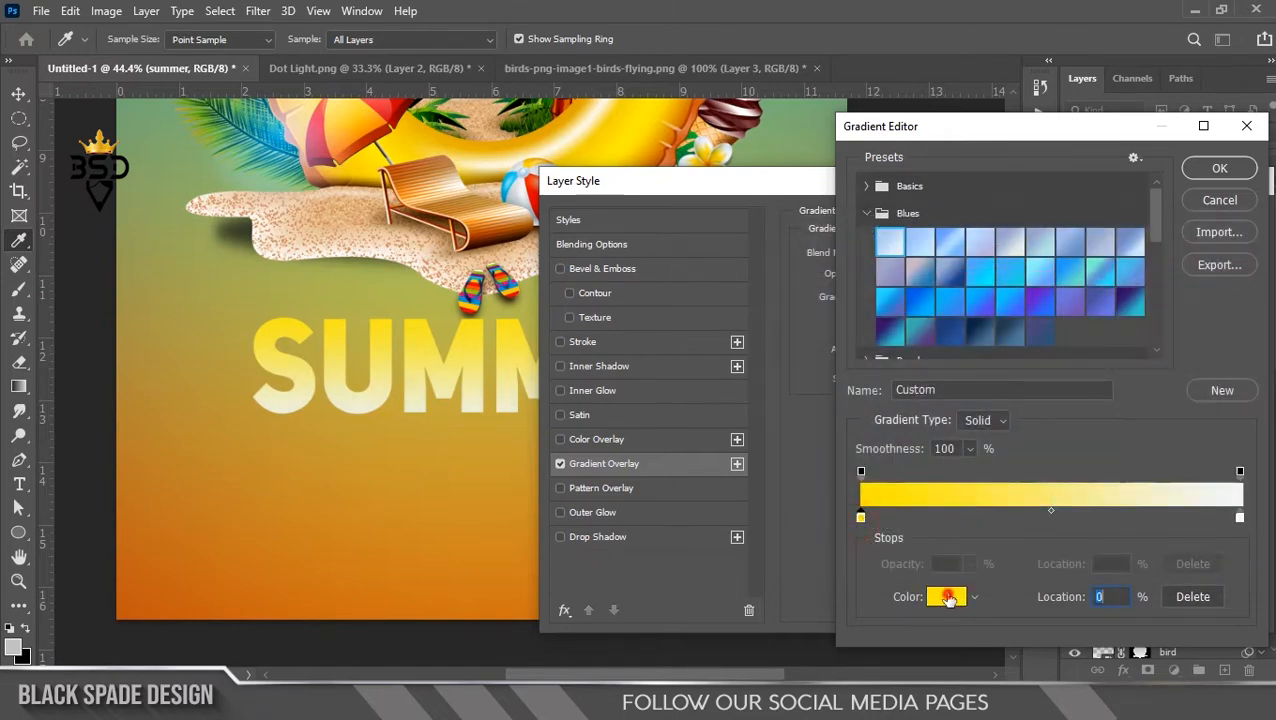
{"action": "left_click", "coordinate": [948, 598]}
{"action": "left_click_drag", "start_coordinate": [1061, 474], "coordinate": [1061, 482]}
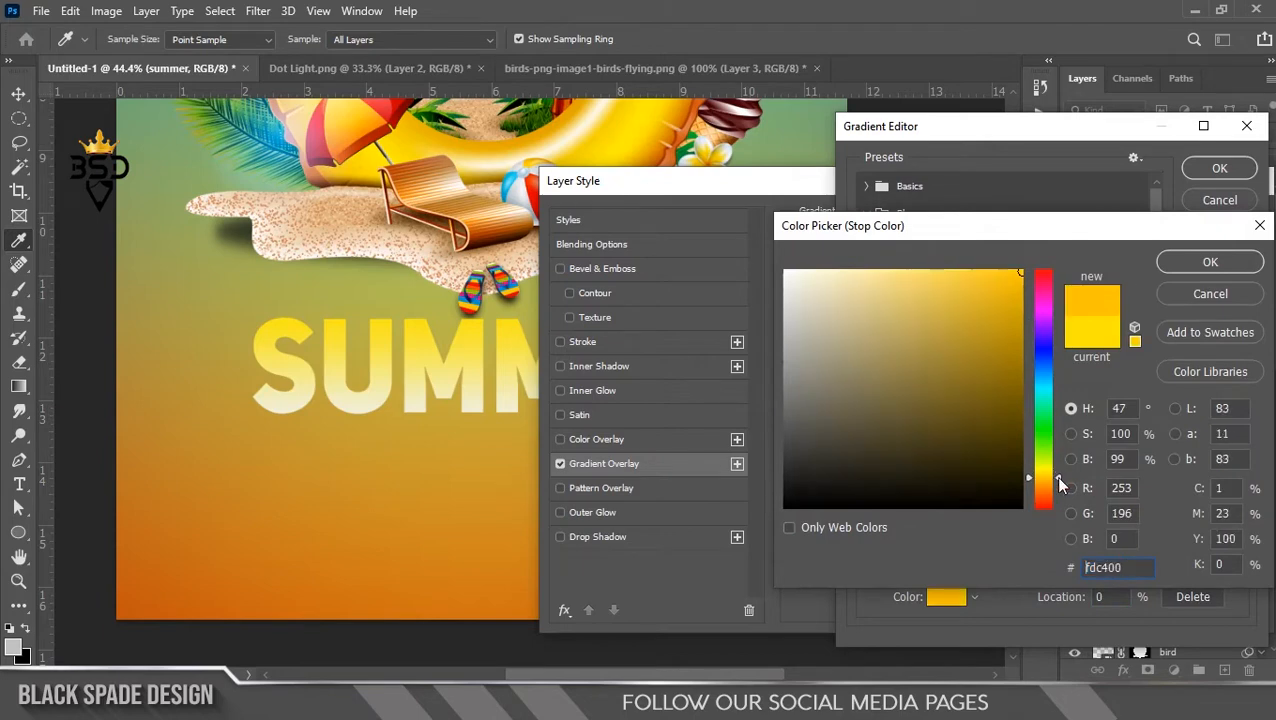
{"action": "left_click", "coordinate": [1210, 262]}
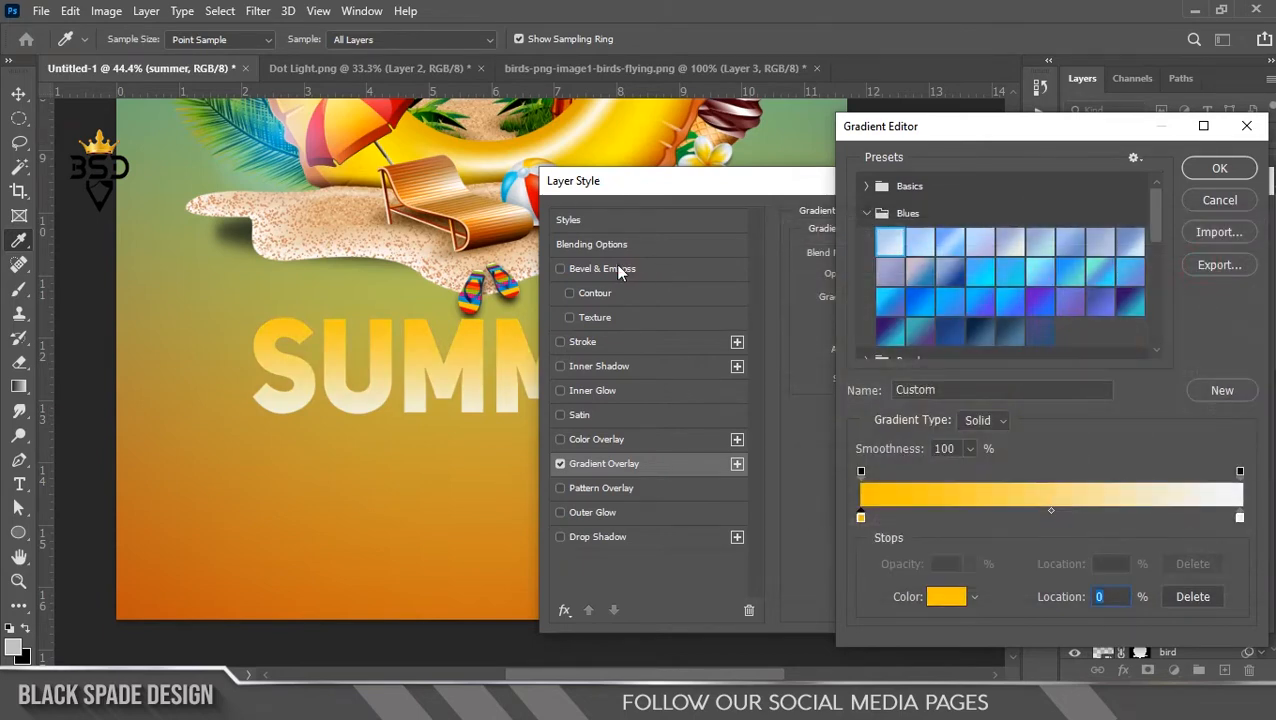
{"action": "left_click", "coordinate": [1205, 170]}
Add Bevel & Emboss to the SUMMER text with a size of 13 px and soften of 2 px, and apply the layer style.
{"action": "left_click", "coordinate": [600, 268]}
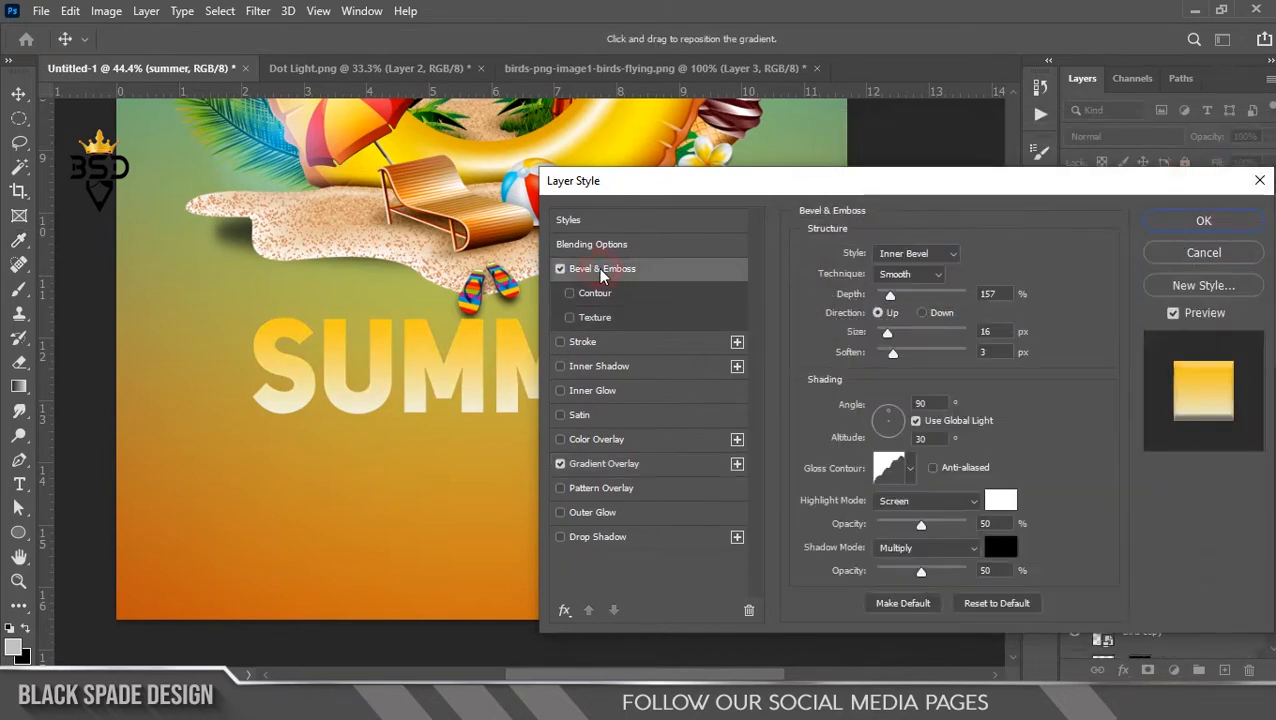
{"action": "left_click", "coordinate": [887, 353]}
{"action": "left_click_drag", "start_coordinate": [887, 334], "coordinate": [884, 334]}
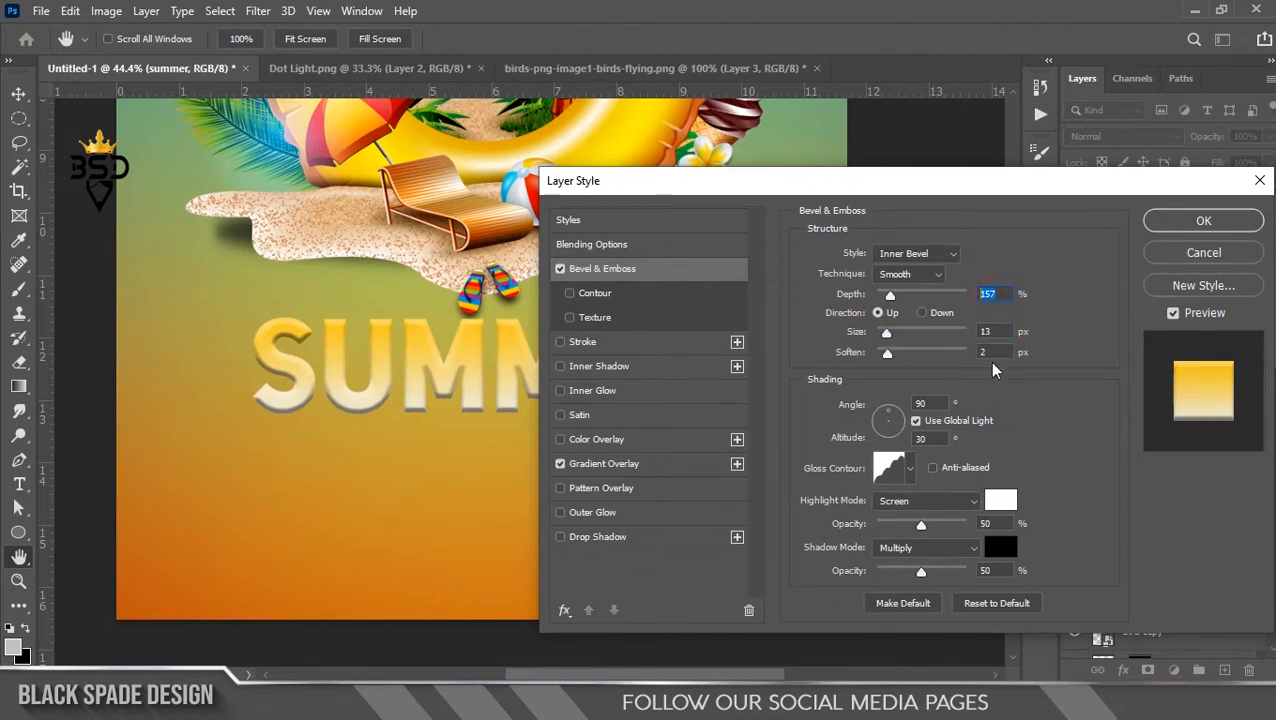
{"action": "left_click", "coordinate": [989, 332]}
{"action": "left_click_drag", "start_coordinate": [783, 180], "coordinate": [646, 157]}
{"action": "left_click", "coordinate": [1113, 196]}
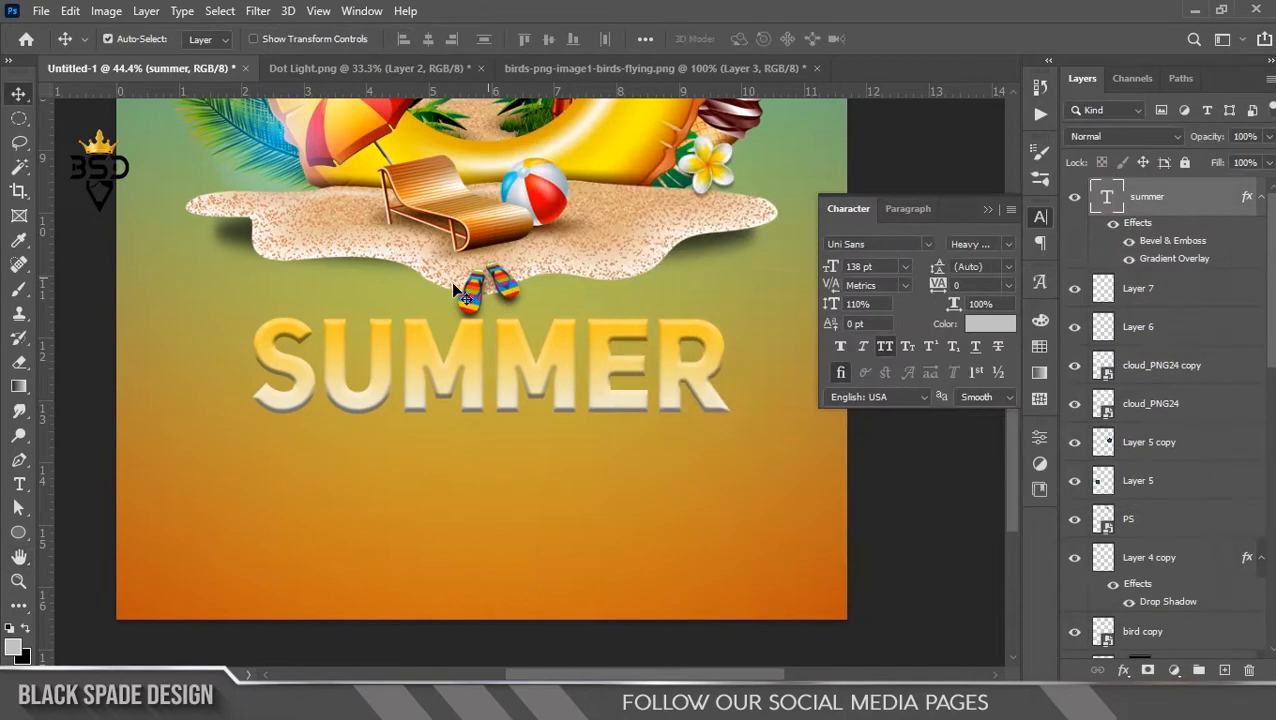
Enlarge the SUMMER text slightly from its center.
{"action": "scroll", "coordinate": [451, 281], "scroll_direction": "down", "scroll_amount": 2}
{"action": "scroll", "coordinate": [471, 398], "scroll_direction": "up", "scroll_amount": 1}
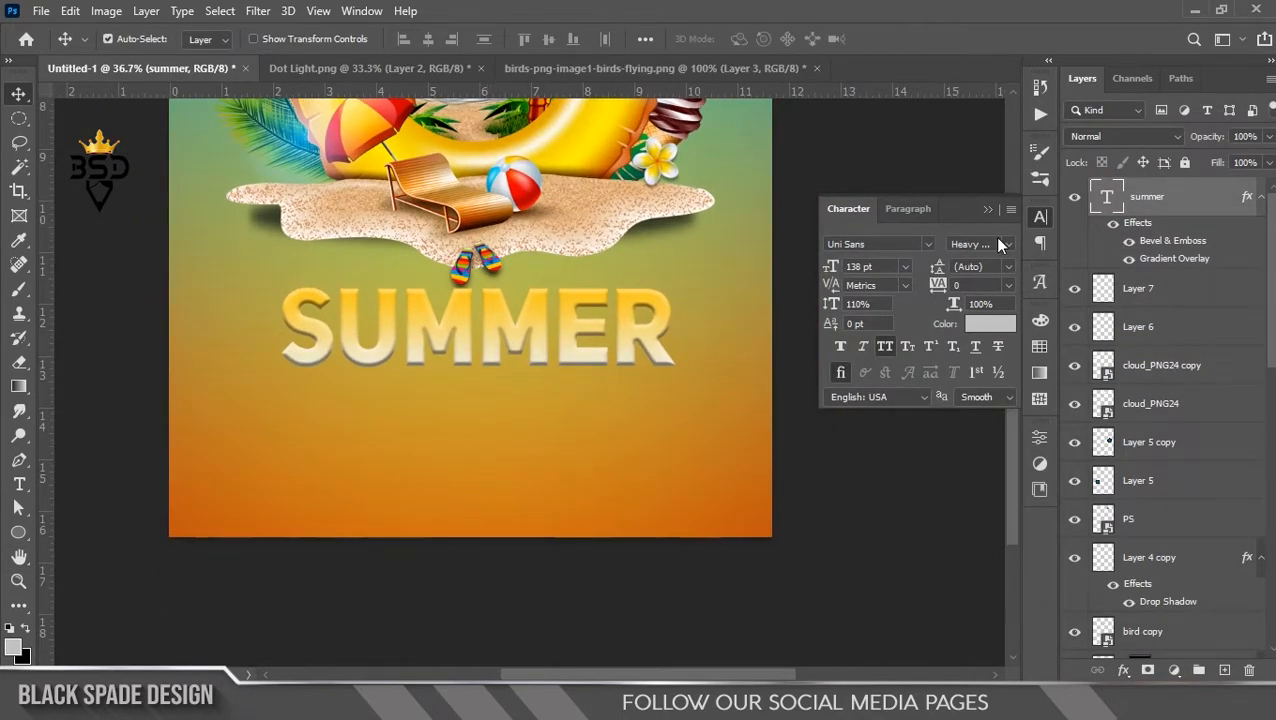
{"action": "left_click", "coordinate": [987, 209]}
{"action": "scroll", "coordinate": [561, 347], "scroll_direction": "down", "scroll_amount": 1}
{"action": "scroll", "coordinate": [561, 347], "scroll_direction": "up", "scroll_amount": 1}
{"action": "key", "text": "ctrl+t"}
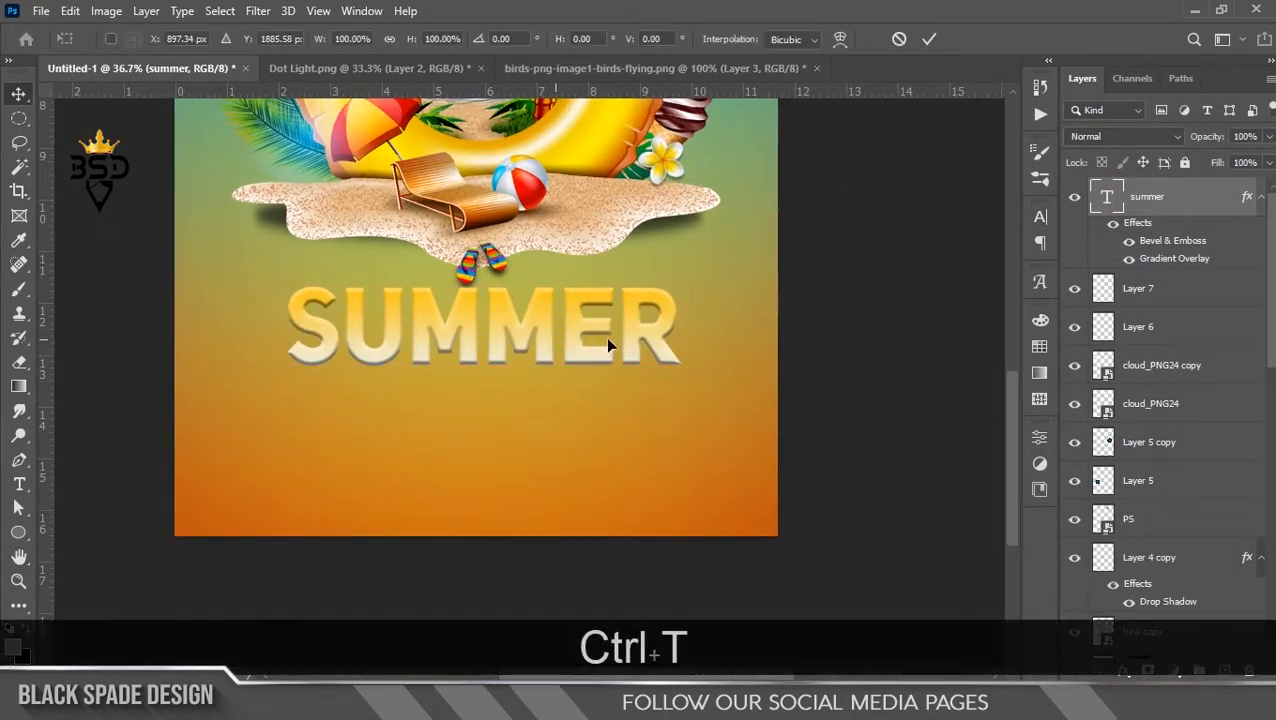
{"action": "left_click_drag", "start_coordinate": [681, 270], "coordinate": [706, 267]}
{"action": "key", "text": "Return"}
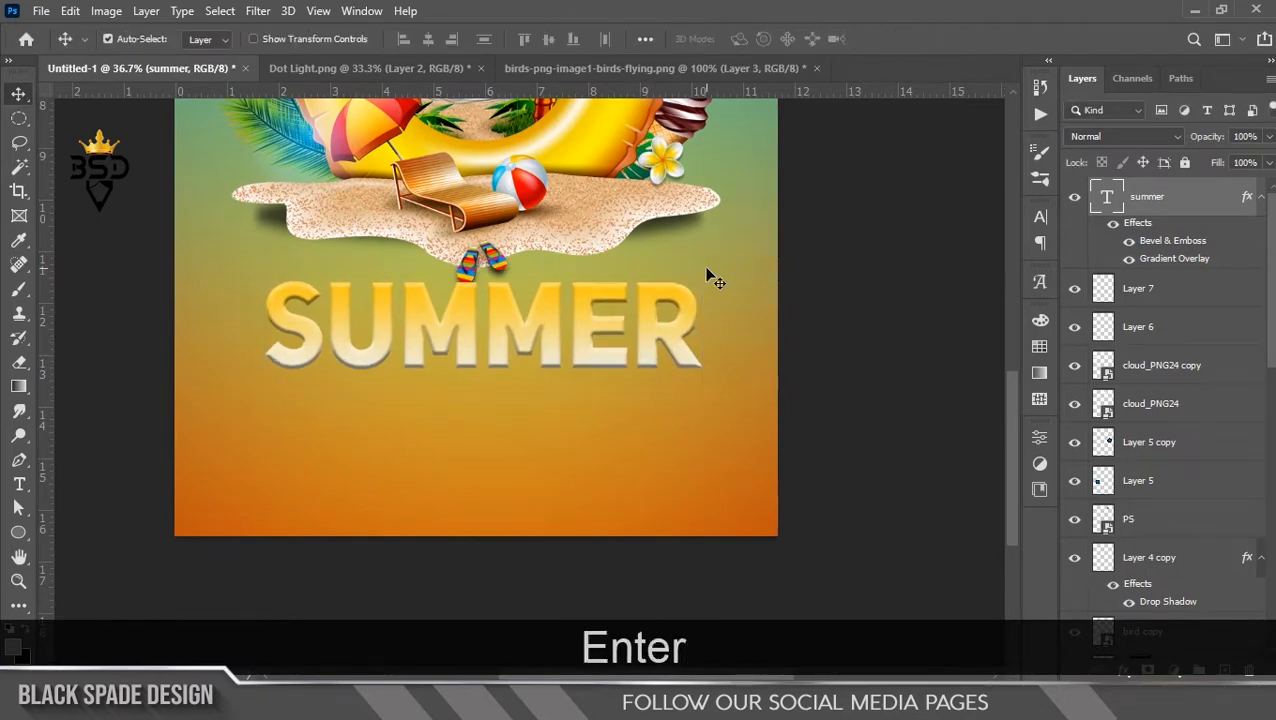
Nudge the SUMMER text downward to leave a small gap beneath the flip-flops.
{"action": "key", "text": "Down"}
{"action": "key", "text": "Down"}
{"action": "key", "text": "Down"}
{"action": "key", "text": "Down"}
{"action": "key", "text": "Down"}
{"action": "key", "text": "Down"}
{"action": "scroll", "coordinate": [706, 278], "scroll_direction": "down", "scroll_amount": 2}
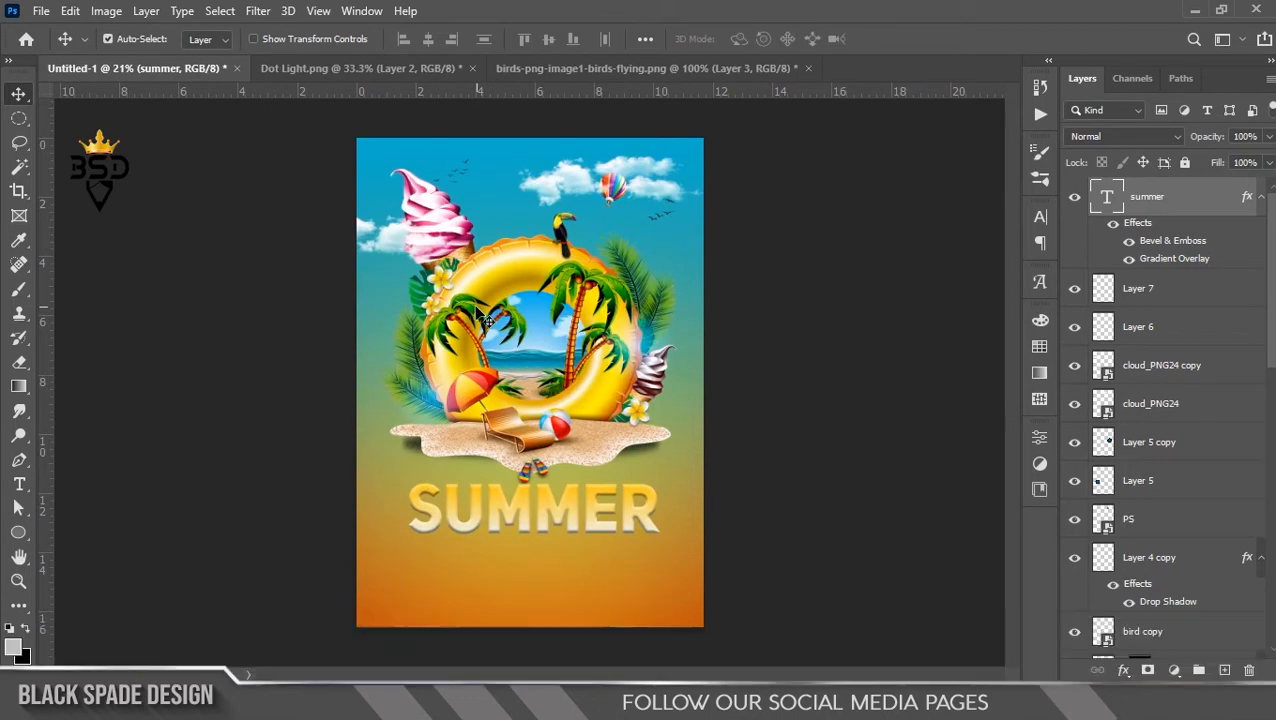
{"action": "key", "text": "Down"}
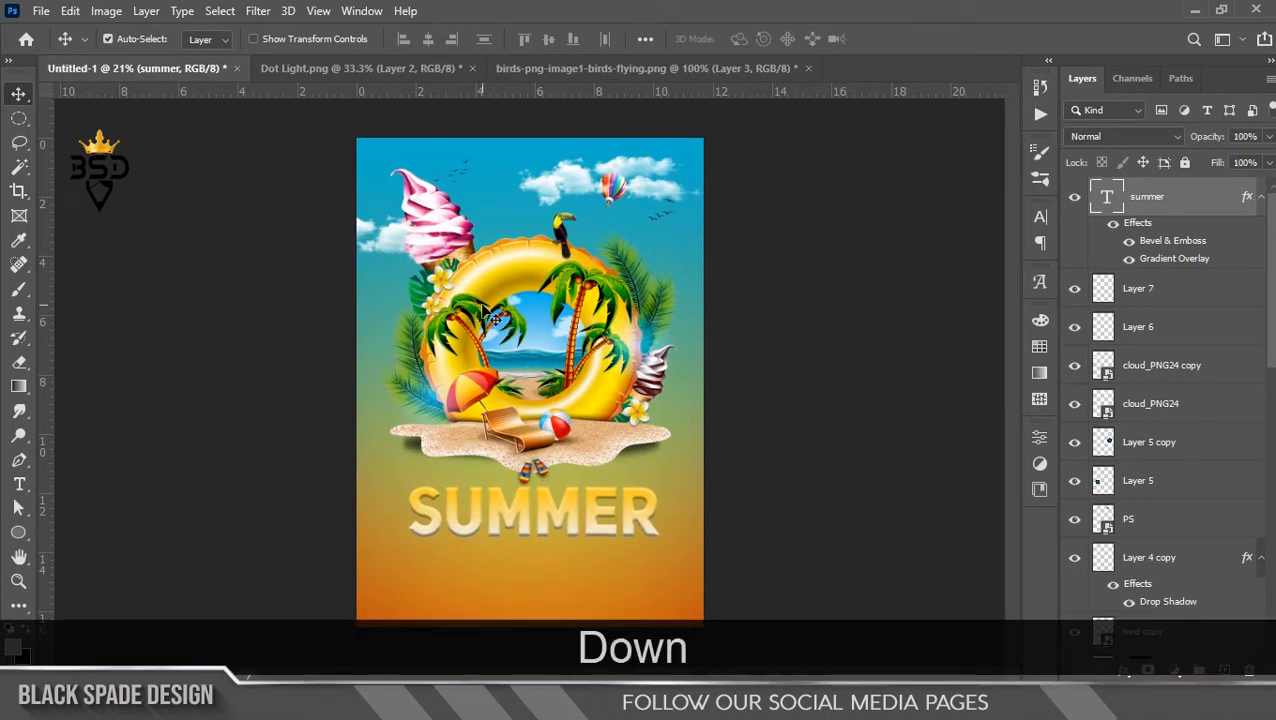
{"action": "scroll", "coordinate": [548, 500], "scroll_direction": "up", "scroll_amount": 1}
{"action": "key", "text": "space"}
{"action": "left_click_drag", "start_coordinate": [548, 500], "coordinate": [548, 375]}
{"action": "scroll", "coordinate": [545, 372], "scroll_direction": "down", "scroll_amount": 2}
{"action": "key", "text": "Down"}
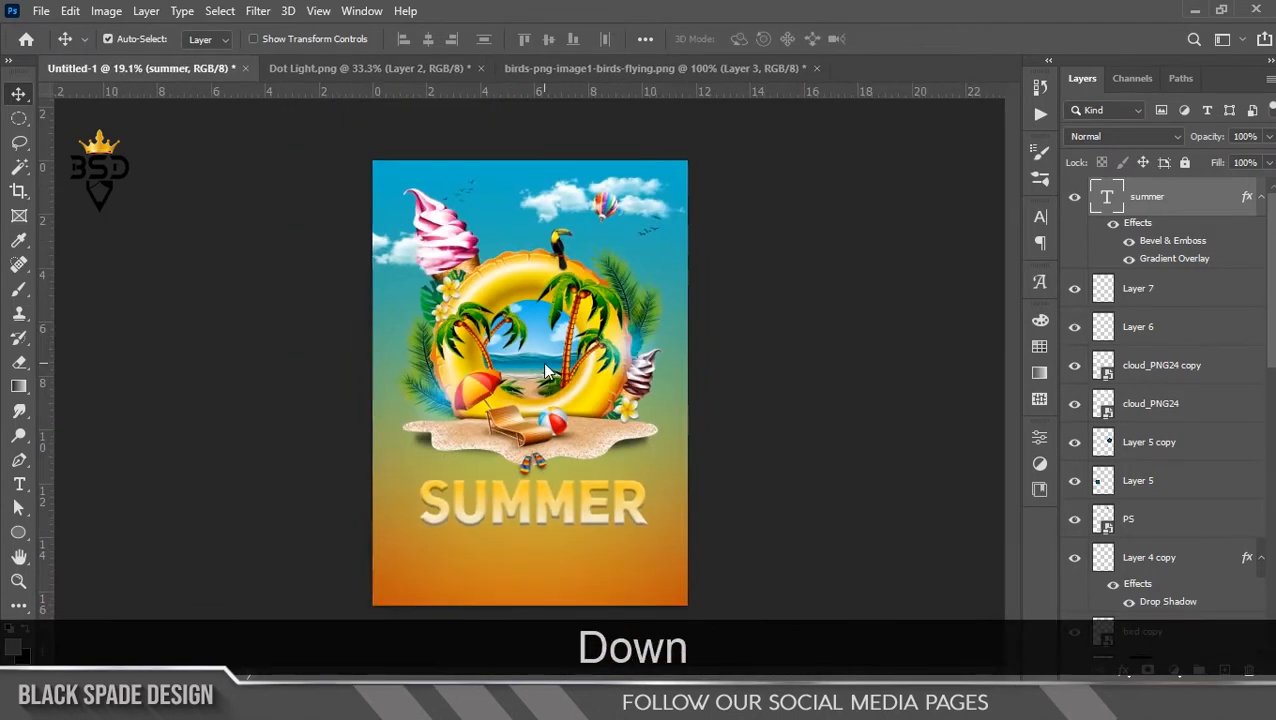
{"action": "key", "text": "Down"}
{"action": "key", "text": "Down"}
{"action": "scroll", "coordinate": [562, 530], "scroll_direction": "up", "scroll_amount": 4}
{"action": "key", "text": "space"}
{"action": "left_click_drag", "start_coordinate": [533, 539], "coordinate": [557, 433]}
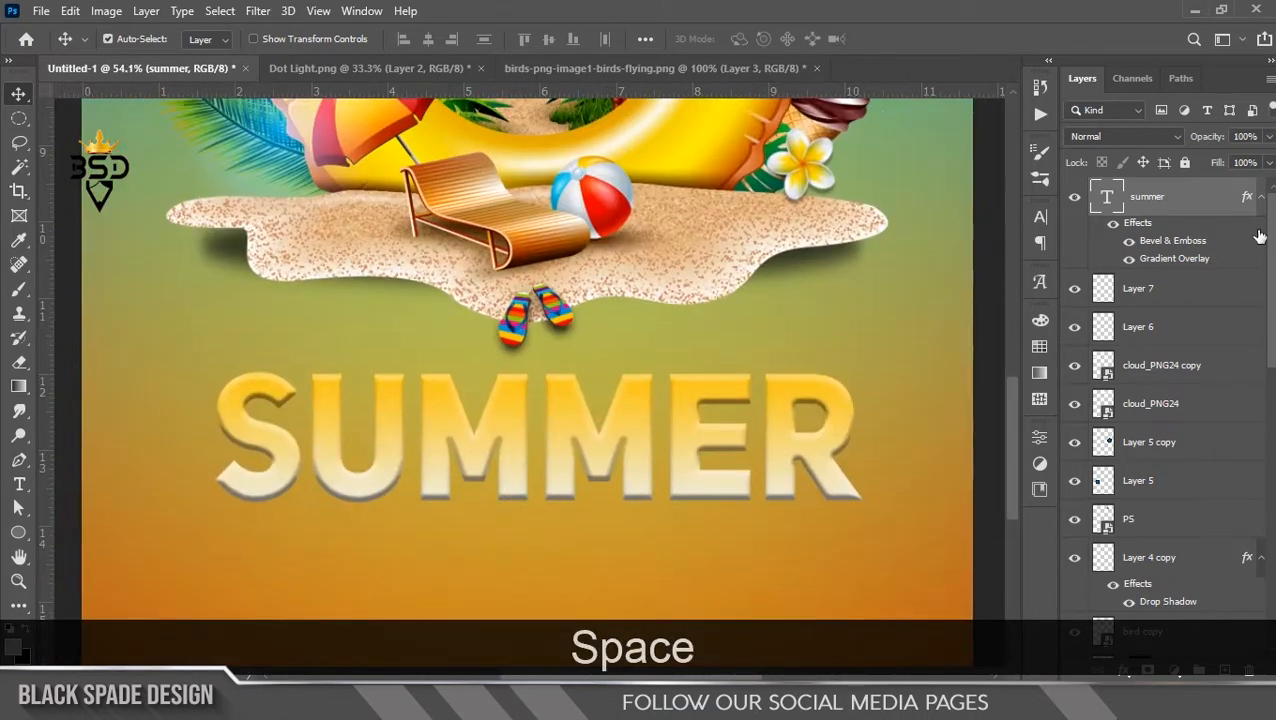
Duplicate the SUMMER text layer and convert the original summer layer to a smart object.
{"action": "left_click", "coordinate": [1260, 198]}
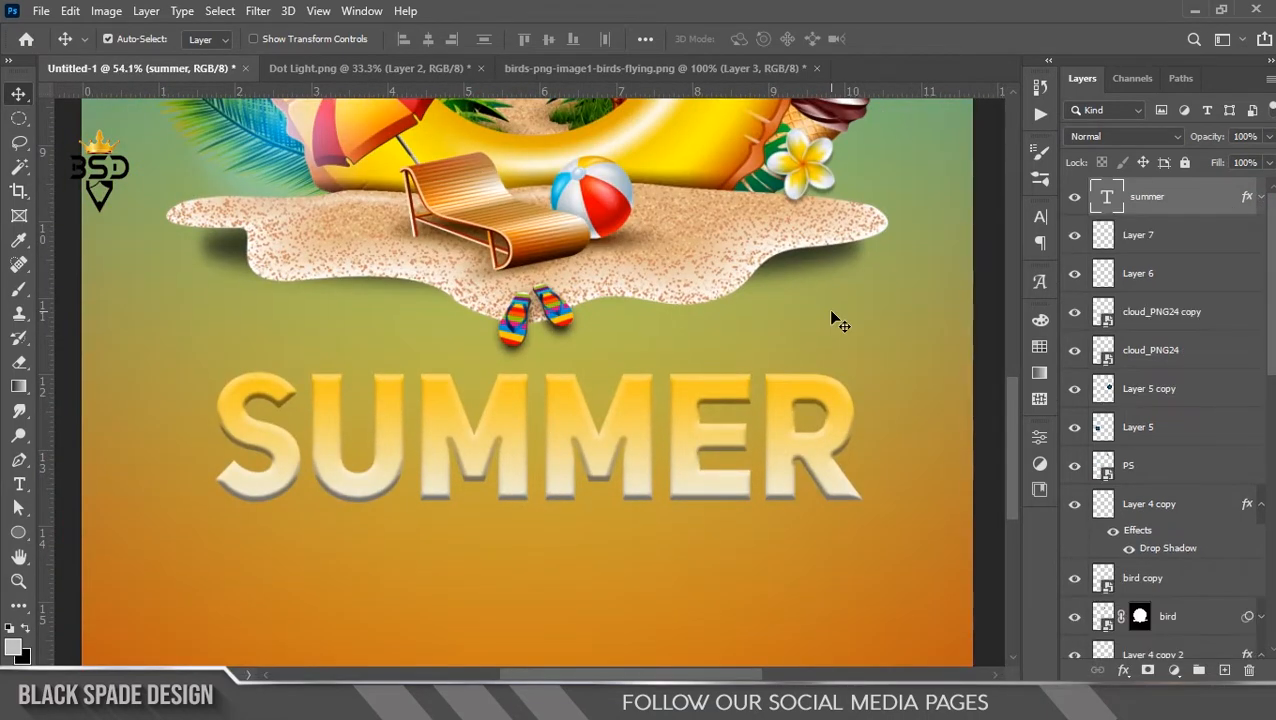
{"action": "key", "text": "ctrl+j"}
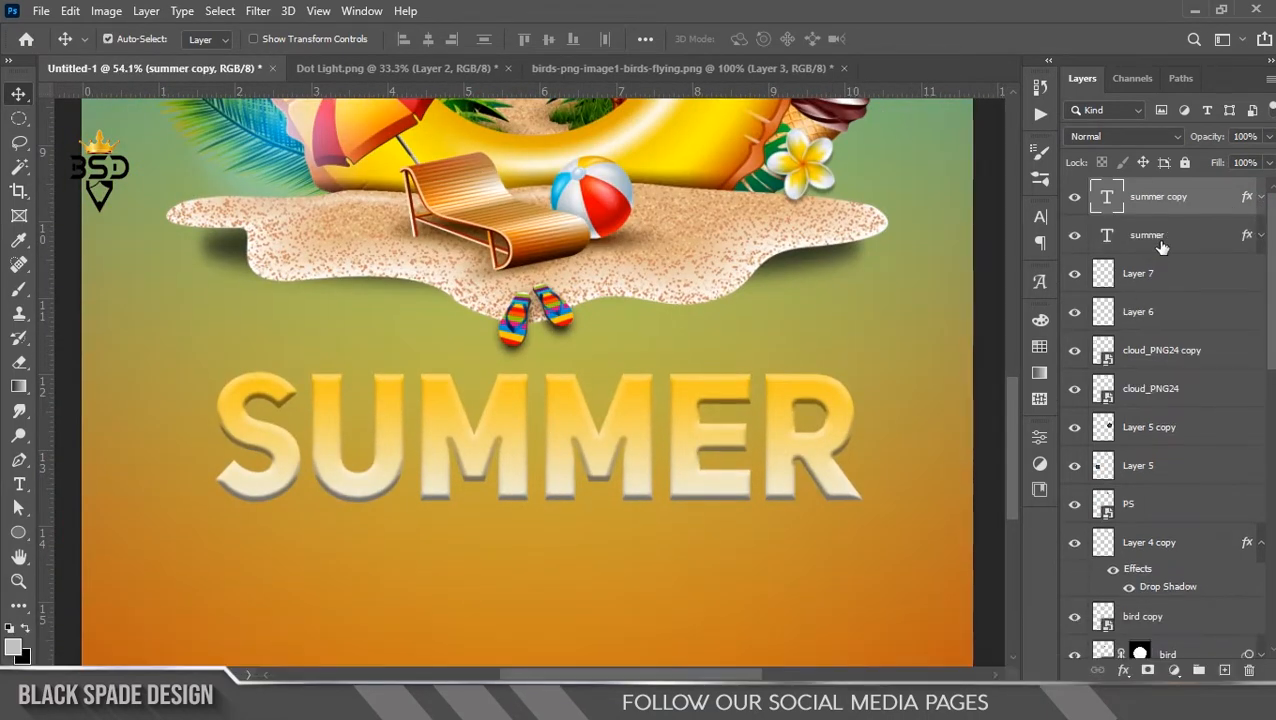
{"action": "left_click", "coordinate": [1160, 247]}
{"action": "right_click", "coordinate": [1158, 242]}
{"action": "left_click", "coordinate": [1064, 241]}
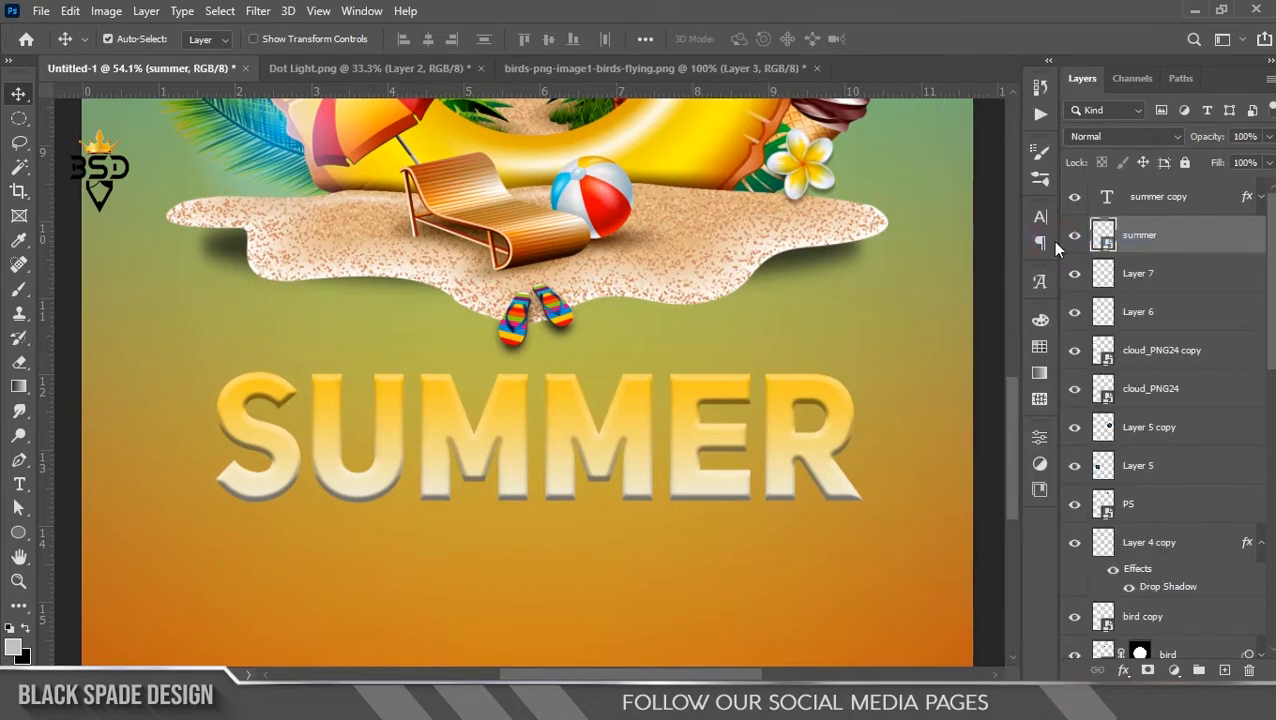
Run the Shadow Right action from Laconic Long Shadow on the summer smart object, and delete that smart object.
{"action": "left_click", "coordinate": [1040, 114]}
{"action": "left_click", "coordinate": [921, 148]}
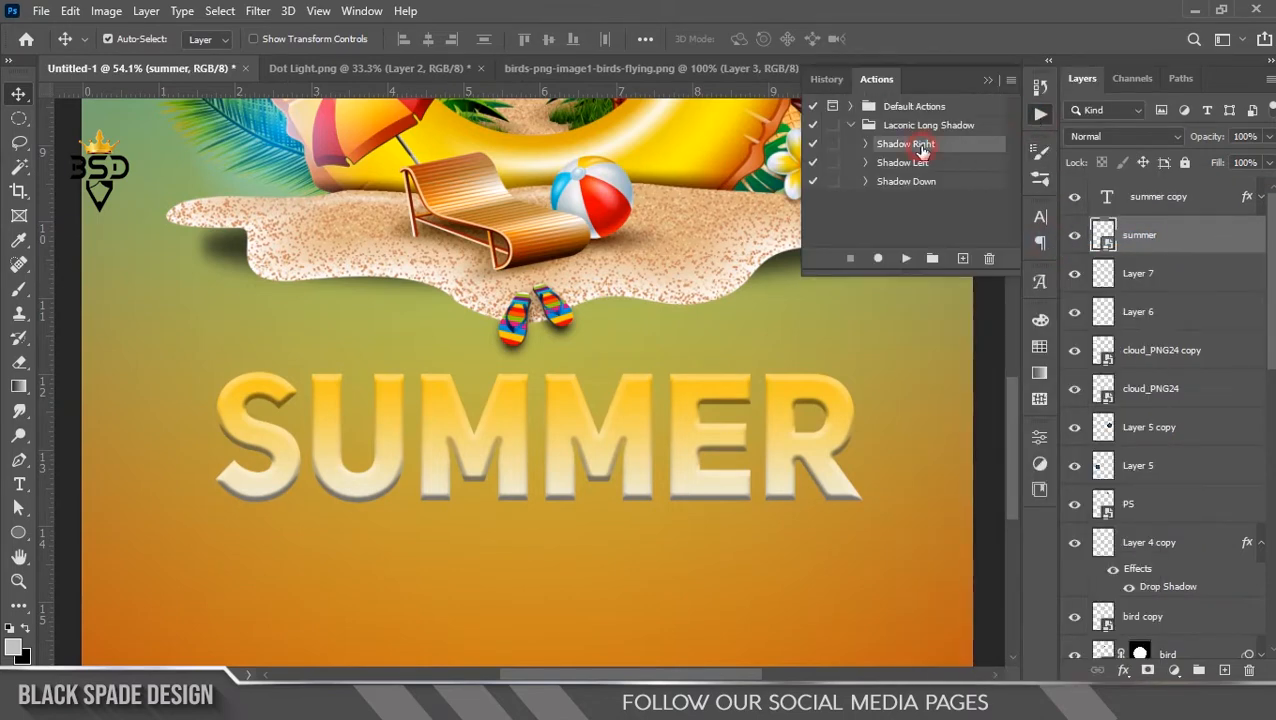
{"action": "left_click", "coordinate": [906, 259]}
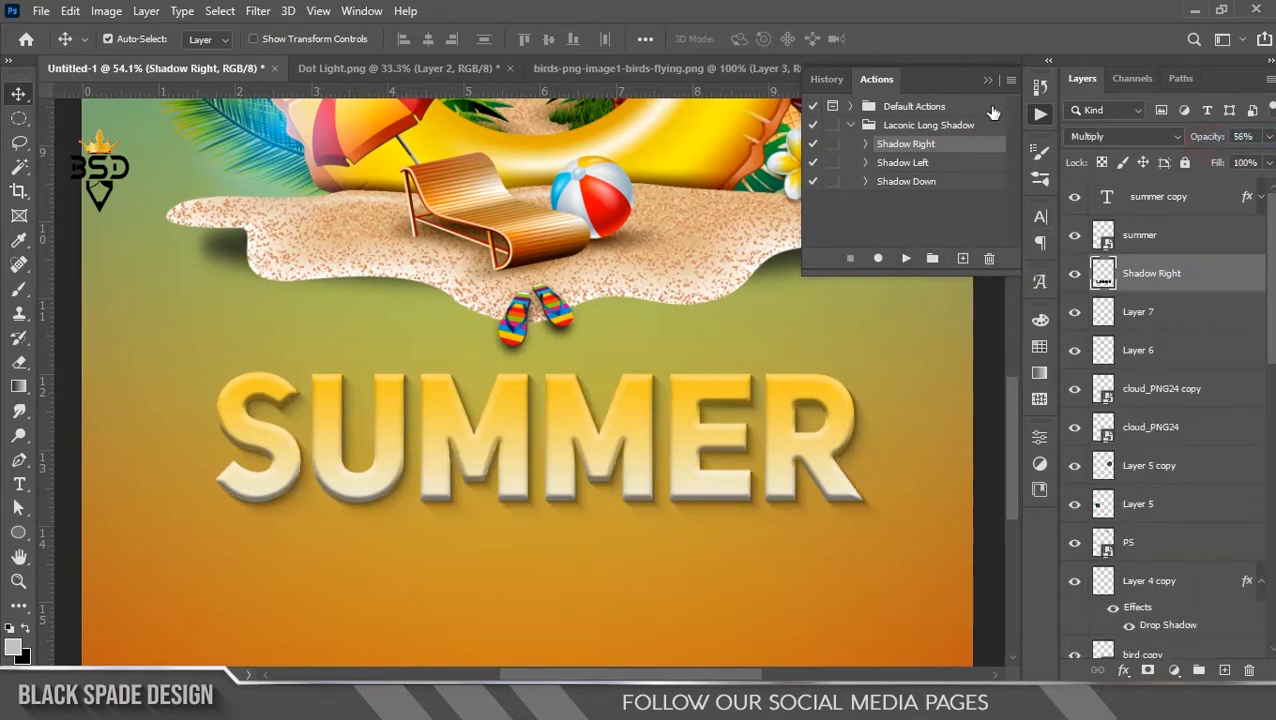
{"action": "left_click", "coordinate": [1040, 113]}
{"action": "left_click", "coordinate": [1150, 236]}
{"action": "key", "text": "Delete"}
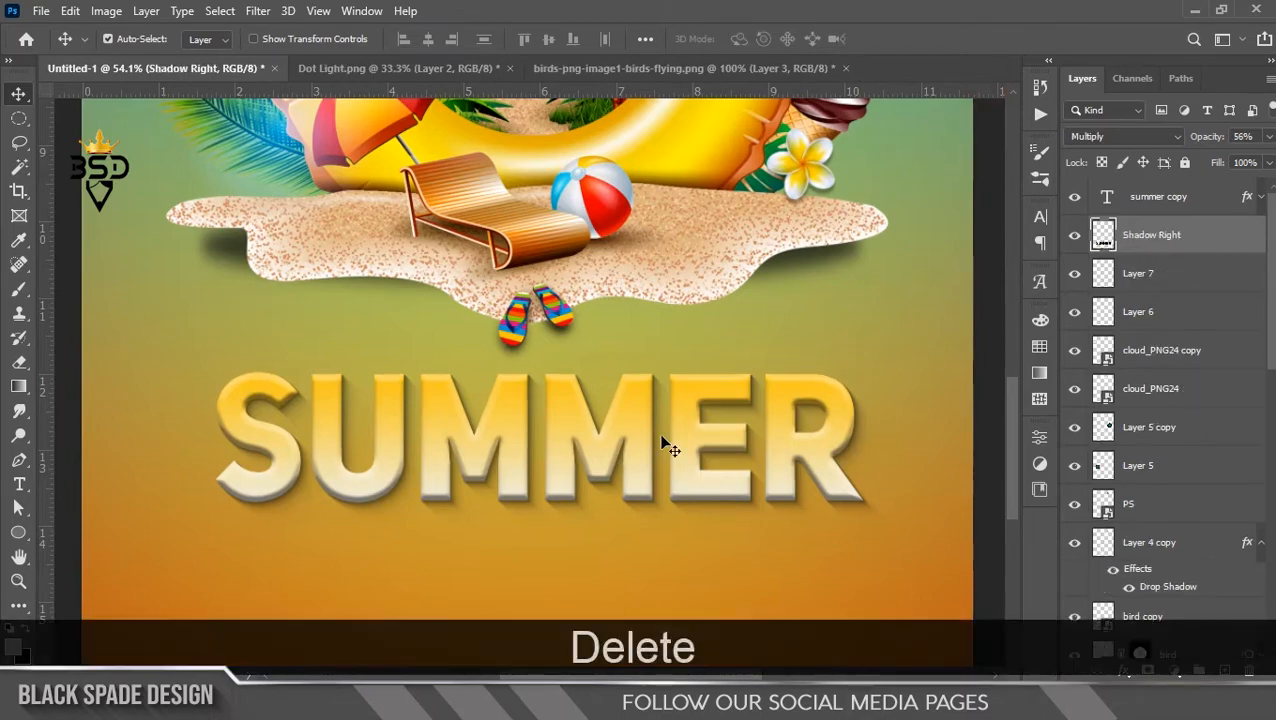
Add a new text layer reading Sale centered below SUMMER.
{"action": "scroll", "coordinate": [661, 443], "scroll_direction": "down", "scroll_amount": 8}
{"action": "scroll", "coordinate": [545, 555], "scroll_direction": "up", "scroll_amount": 6}
{"action": "left_click", "coordinate": [1174, 204]}
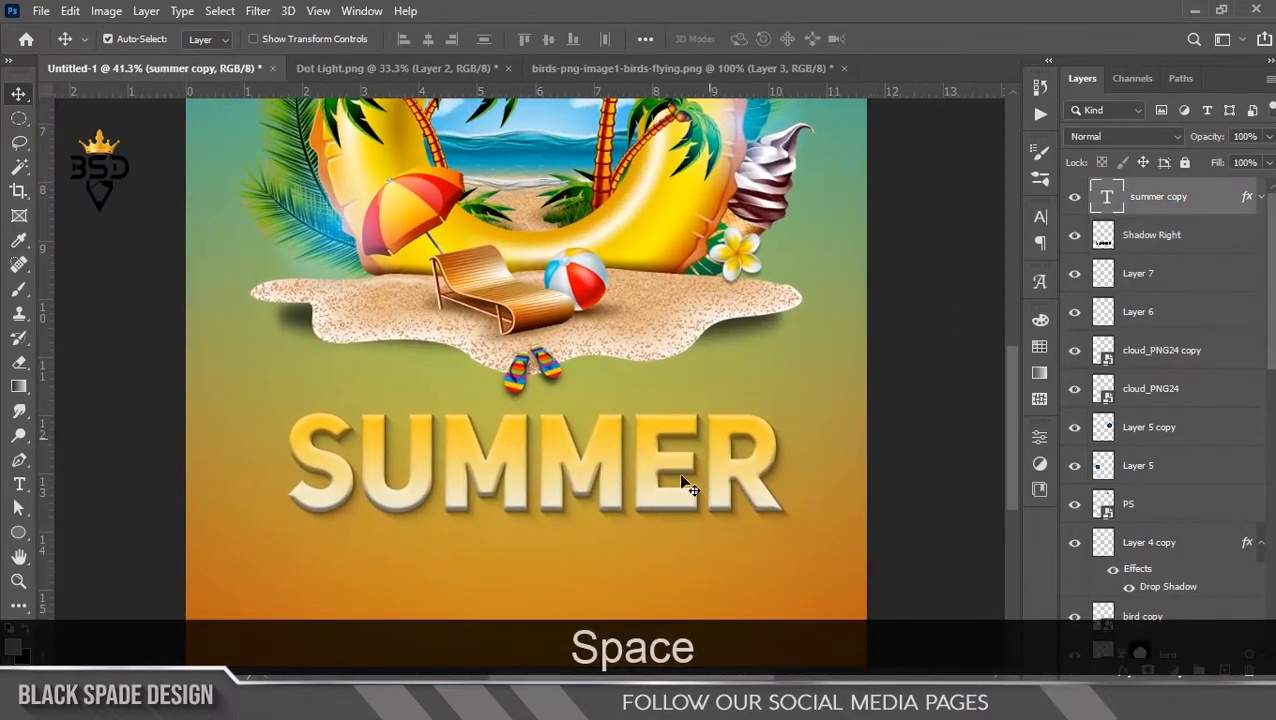
{"action": "scroll", "coordinate": [662, 505], "scroll_direction": "up", "scroll_amount": 3}
{"action": "left_click_drag", "start_coordinate": [658, 507], "coordinate": [658, 342]}
{"action": "scroll", "coordinate": [658, 344], "scroll_direction": "down", "scroll_amount": 4}
{"action": "key", "text": "t"}
{"action": "left_click", "coordinate": [554, 466]}
{"action": "type", "text": "SALE"}
Set the Sale text's font to The Liquid and move it up to overlap the lower part of SUMMER.
{"action": "key", "text": "ctrl+a"}
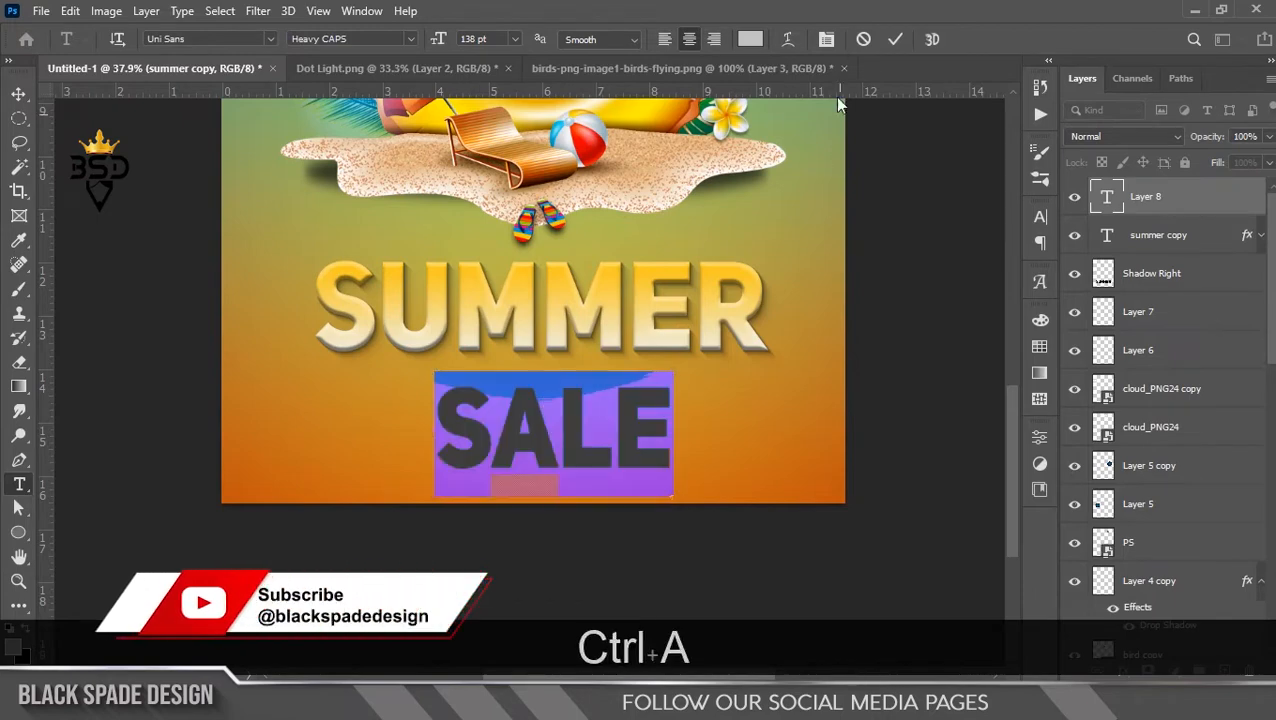
{"action": "left_click", "coordinate": [825, 40]}
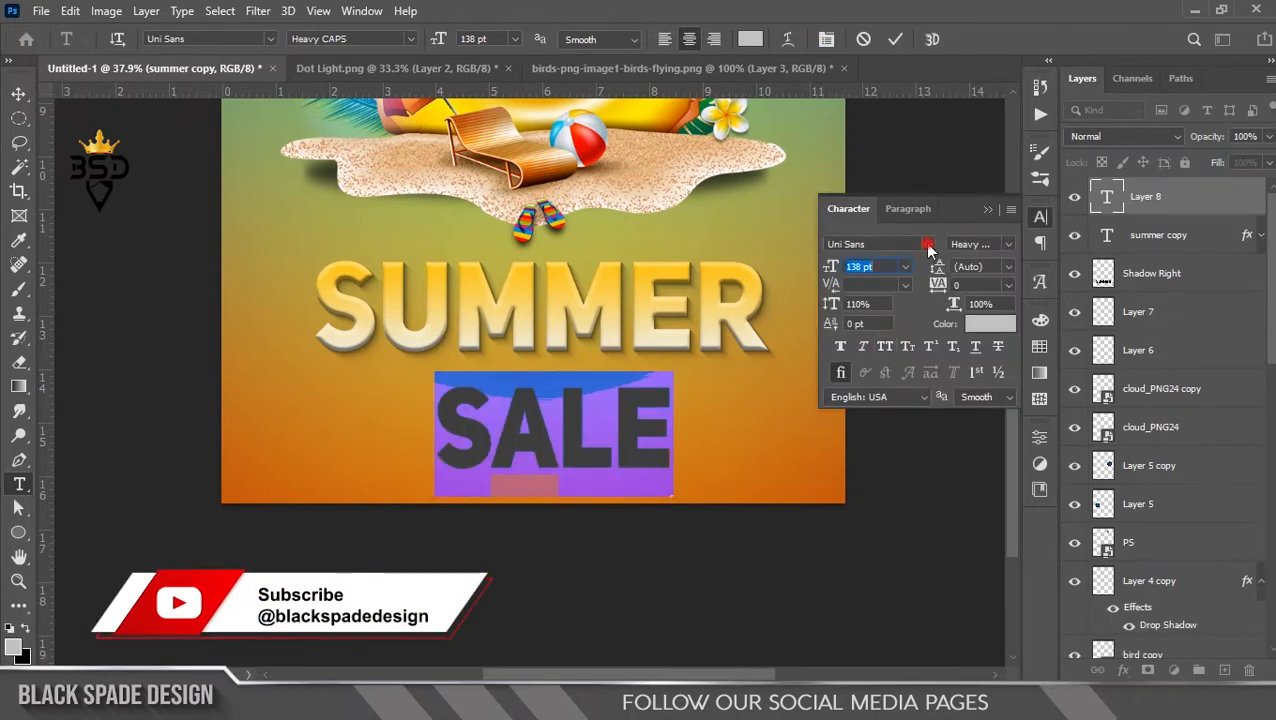
{"action": "left_click", "coordinate": [928, 244]}
{"action": "left_click", "coordinate": [905, 356]}
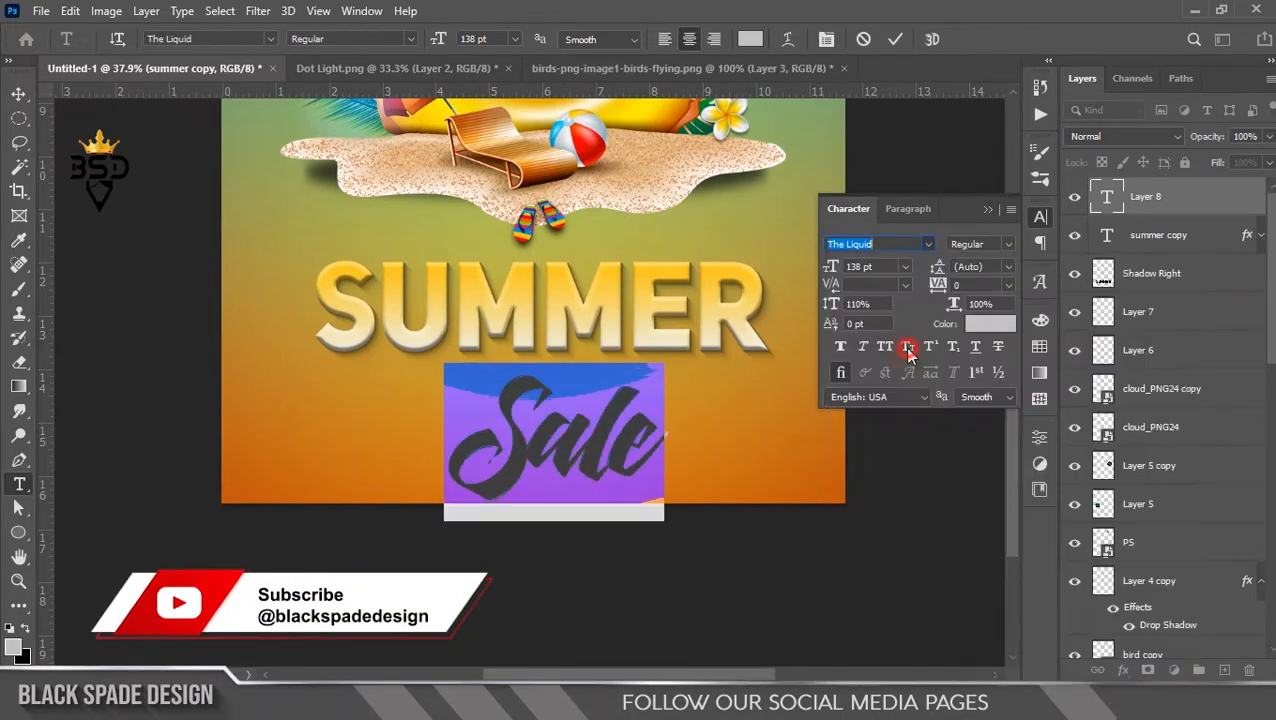
{"action": "left_click", "coordinate": [894, 42]}
{"action": "key", "text": "v"}
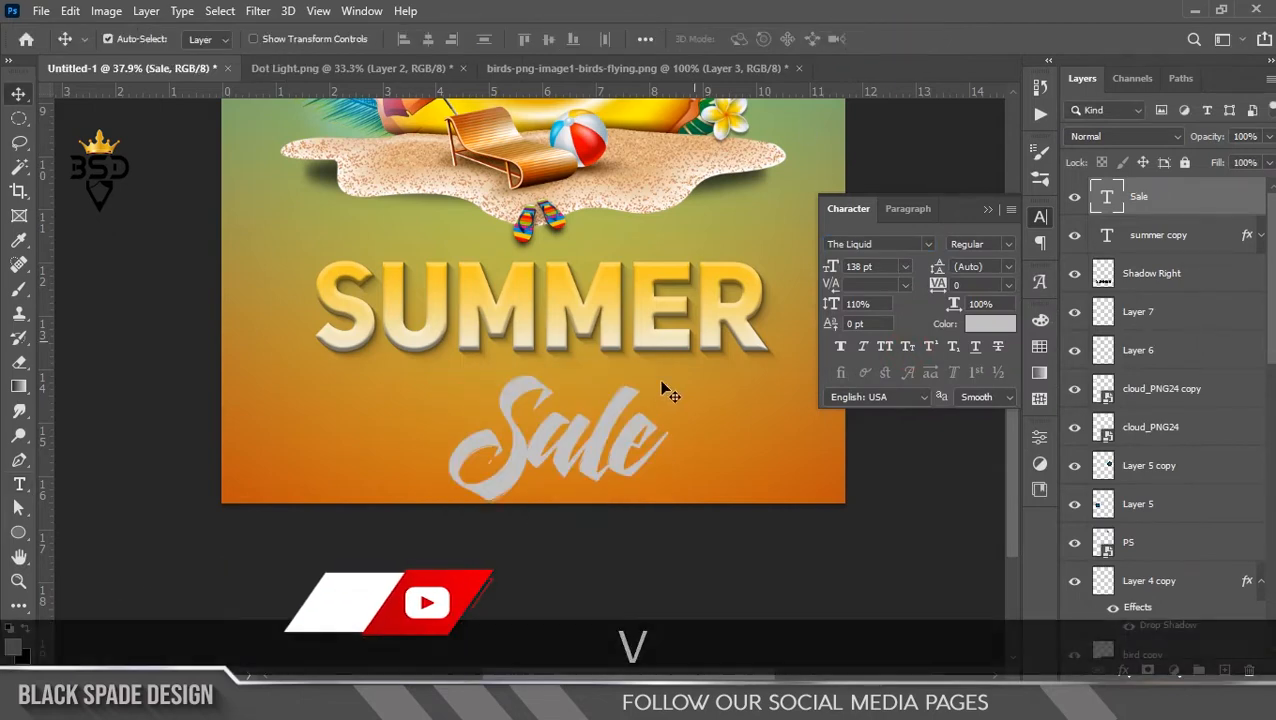
{"action": "left_click_drag", "start_coordinate": [611, 410], "coordinate": [599, 361]}
Apply a Gradient Overlay to Sale from the orange-to-dark-red preset, check both stop colors, and accept the gradient.
{"action": "left_click", "coordinate": [1124, 670]}
{"action": "left_click", "coordinate": [1166, 609]}
{"action": "left_click_drag", "start_coordinate": [757, 150], "coordinate": [935, 114]}
{"action": "left_click", "coordinate": [1043, 230]}
{"action": "scroll", "coordinate": [945, 320], "scroll_direction": "down", "scroll_amount": 5}
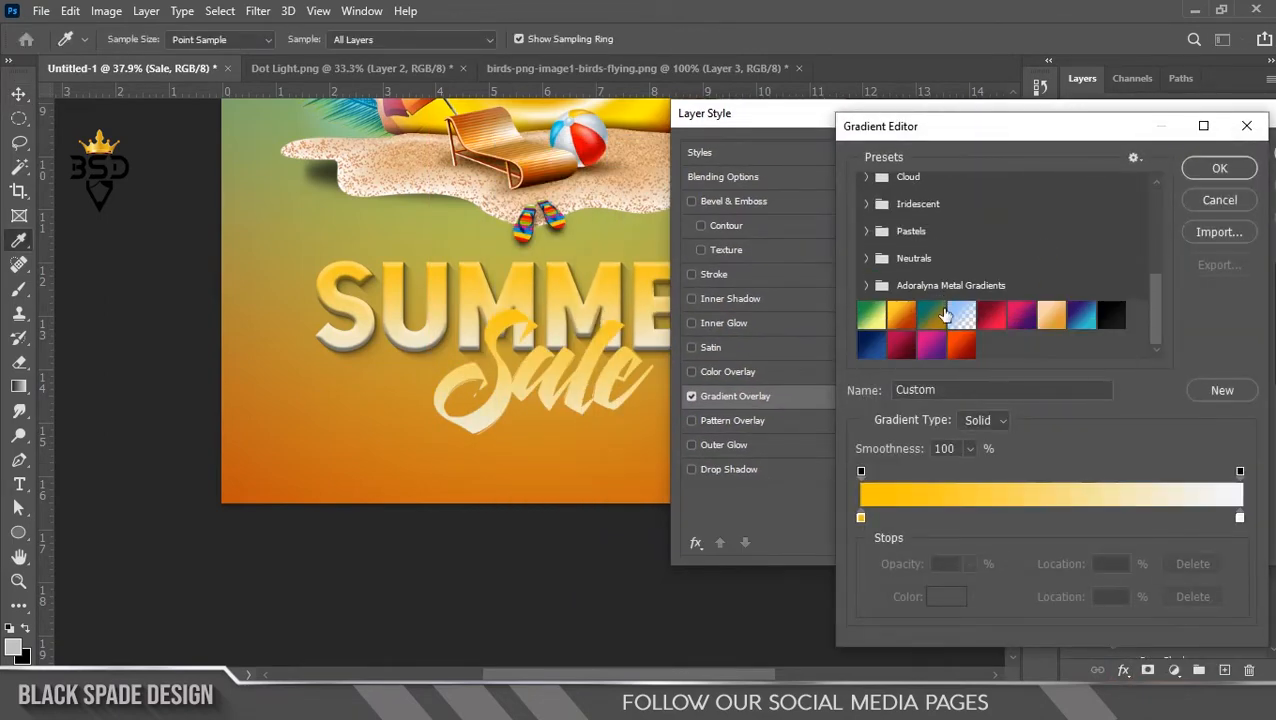
{"action": "left_click", "coordinate": [959, 350]}
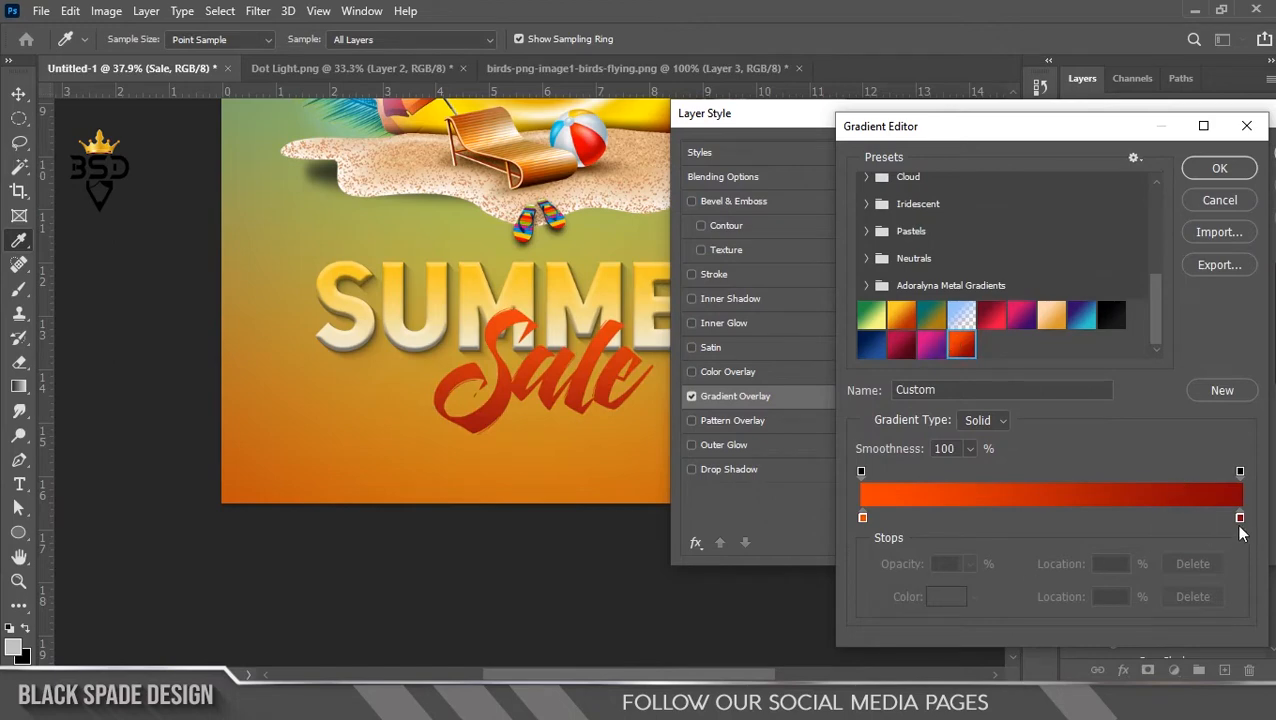
{"action": "left_click", "coordinate": [943, 596]}
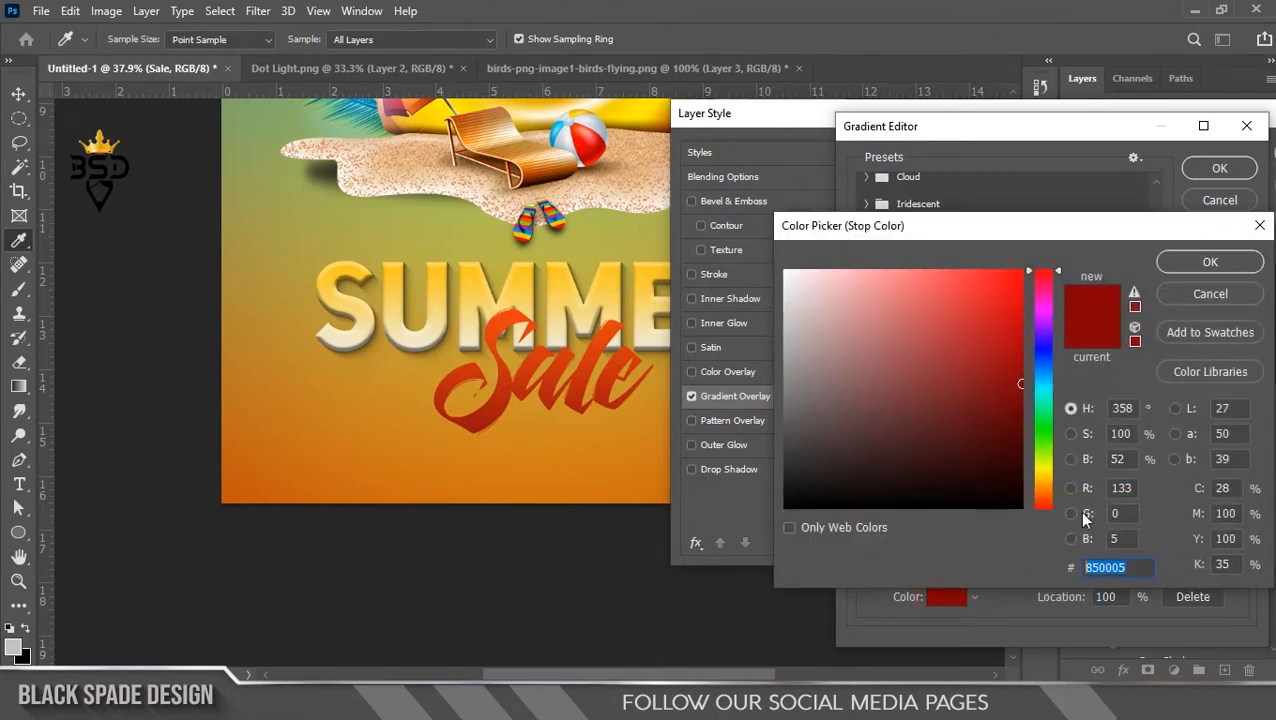
{"action": "left_click", "coordinate": [1215, 263]}
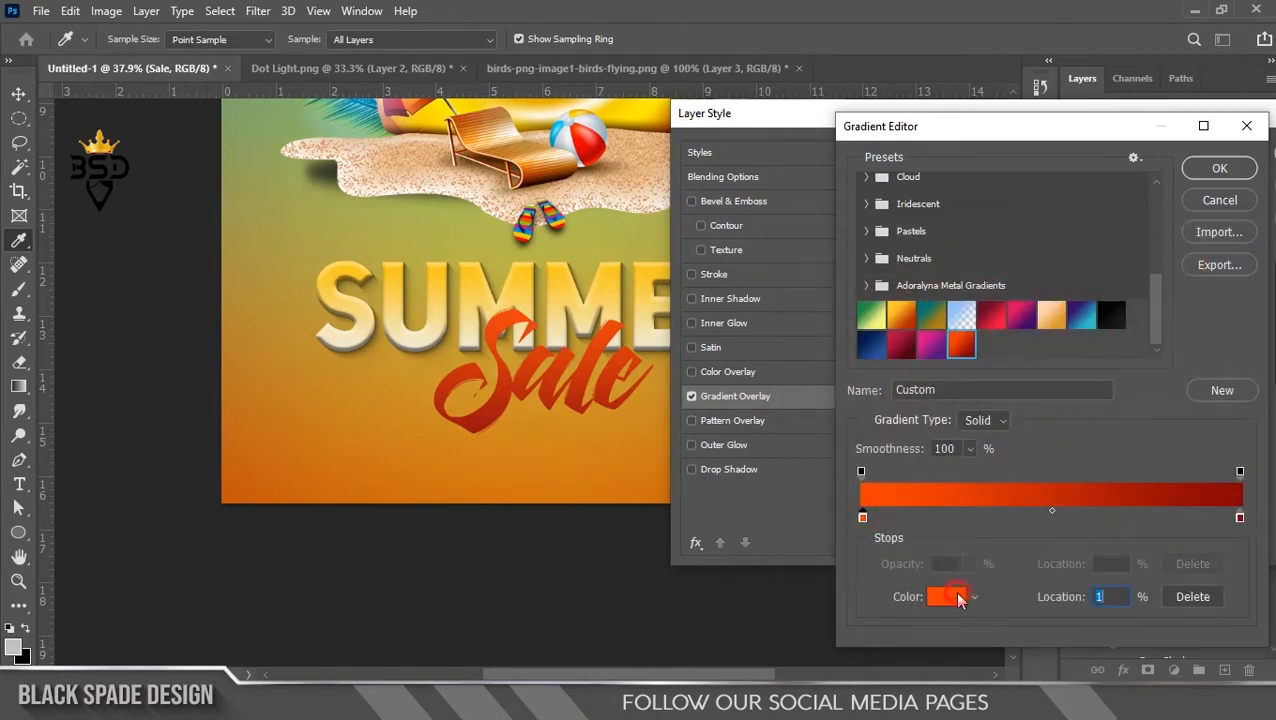
{"action": "left_click", "coordinate": [946, 596]}
{"action": "left_click", "coordinate": [1210, 262]}
{"action": "left_click", "coordinate": [1219, 168]}
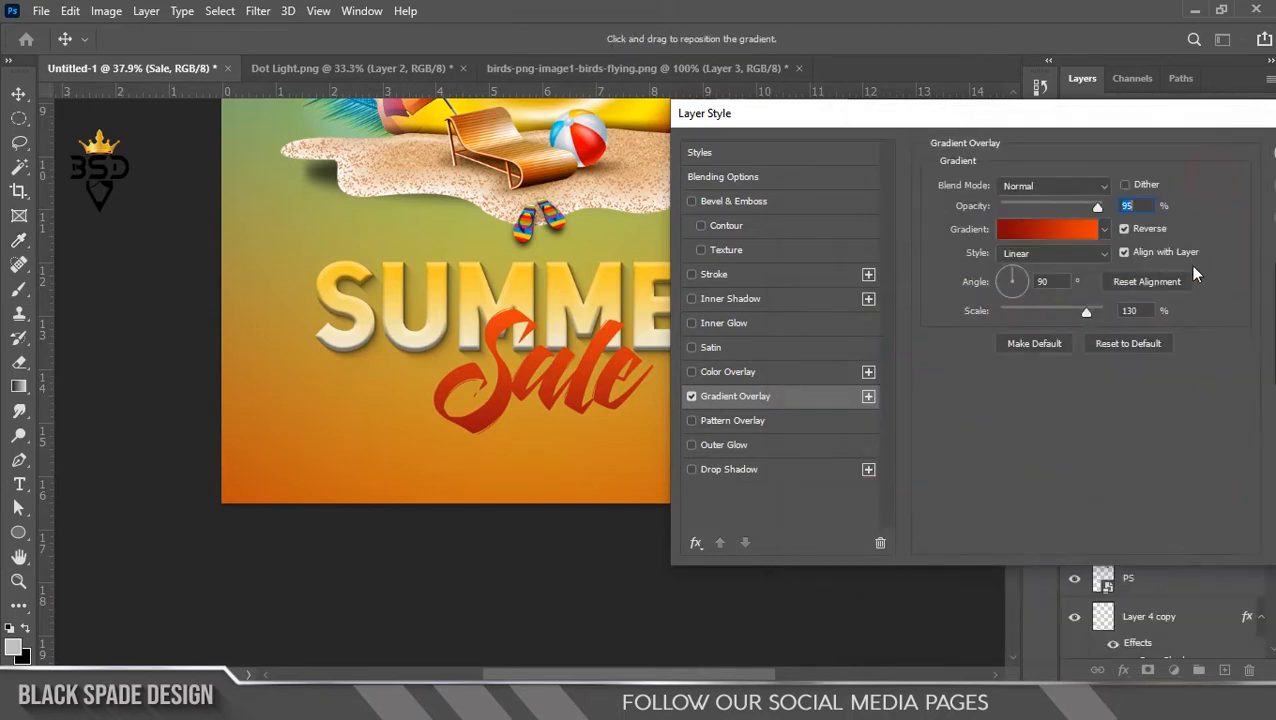
Set the Sale gradient overlay's scale to 106% and apply the layer style.
{"action": "left_click_drag", "start_coordinate": [1071, 309], "coordinate": [1066, 309]}
{"action": "left_click_drag", "start_coordinate": [1133, 130], "coordinate": [1051, 124]}
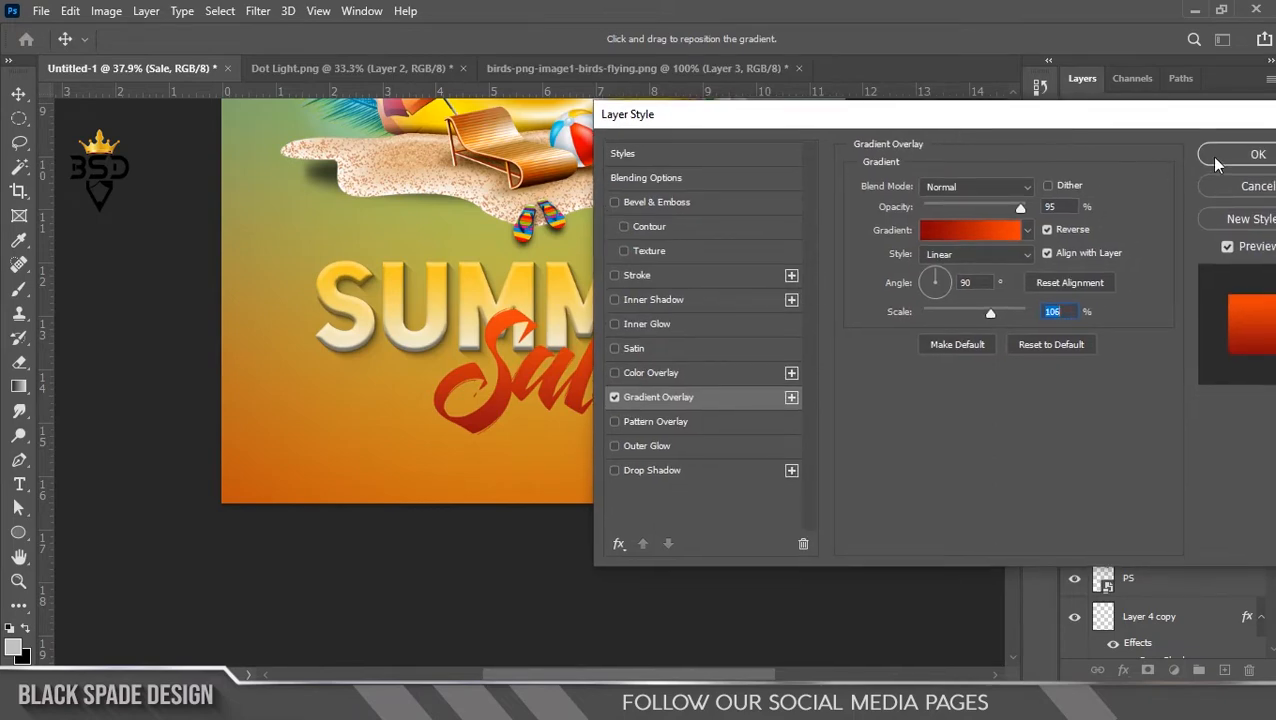
{"action": "left_click", "coordinate": [1210, 156]}
Select all artwork layers from Layer 7 down to Ellipse 1 and nudge them slightly upward.
{"action": "scroll", "coordinate": [574, 340], "scroll_direction": "down", "scroll_amount": 3}
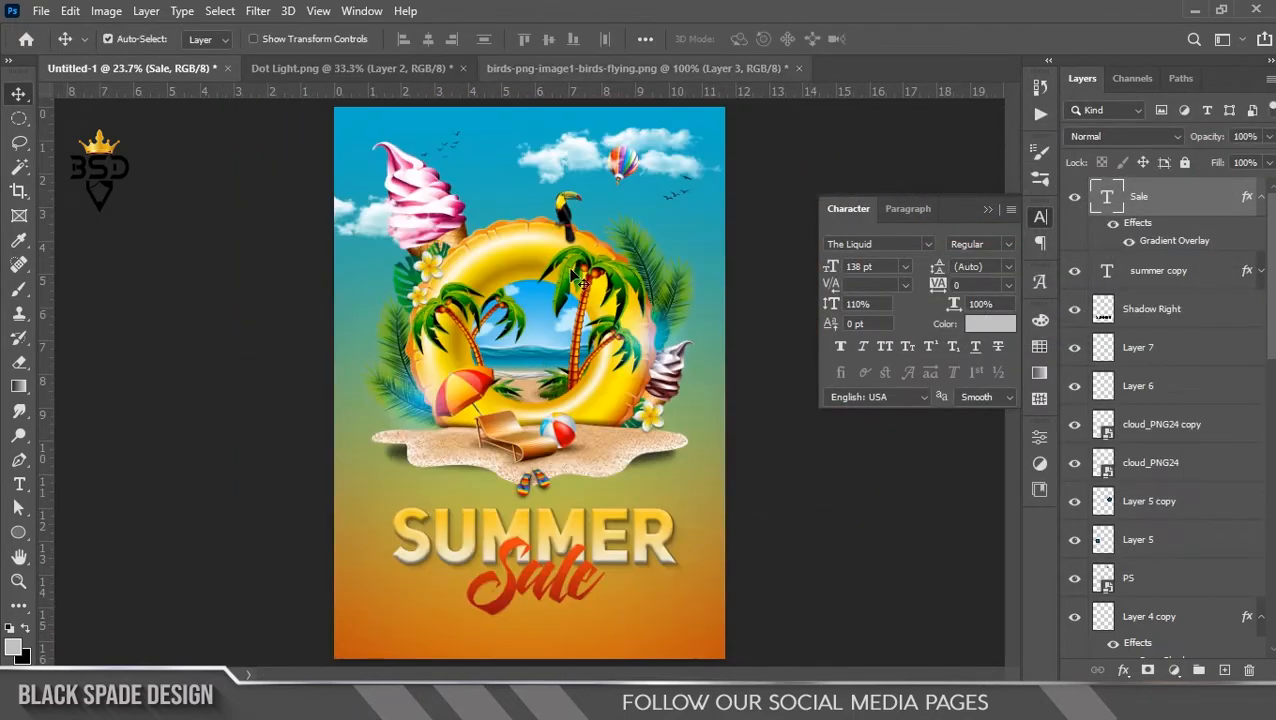
{"action": "scroll", "coordinate": [784, 356], "scroll_direction": "down", "scroll_amount": 2}
{"action": "left_click", "coordinate": [1095, 355]}
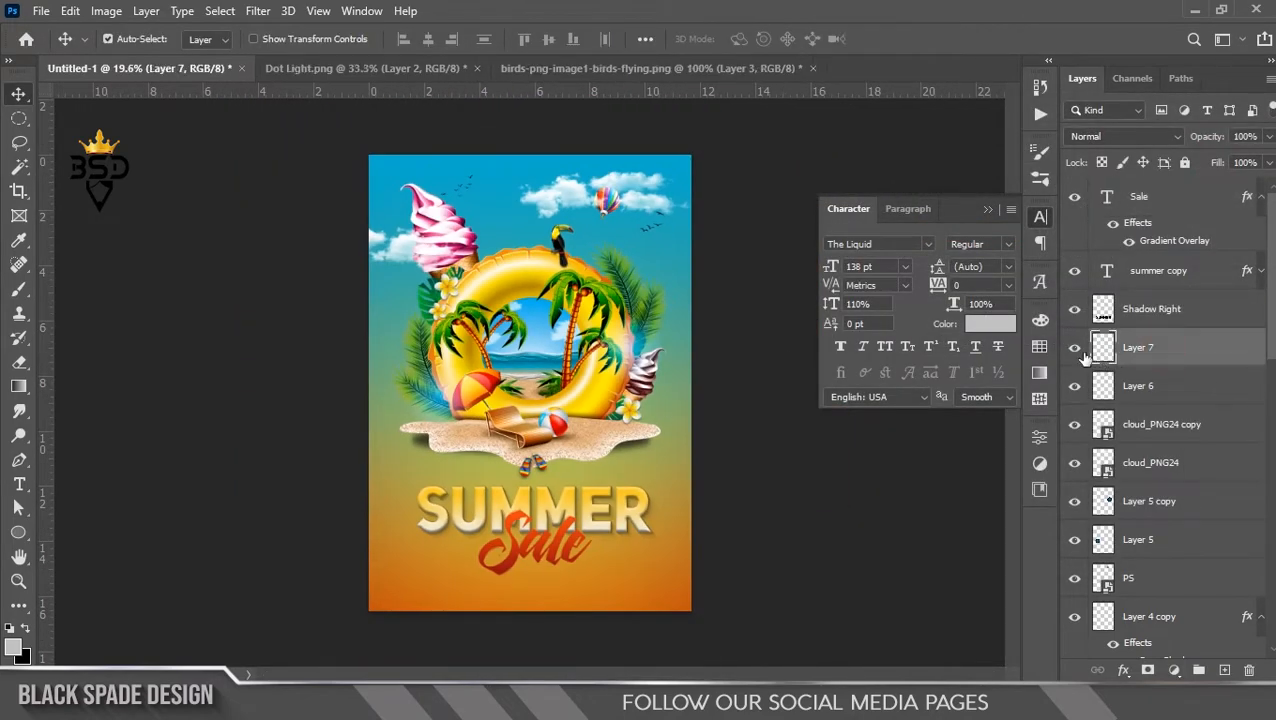
{"action": "left_click_drag", "start_coordinate": [1272, 292], "coordinate": [1265, 582]}
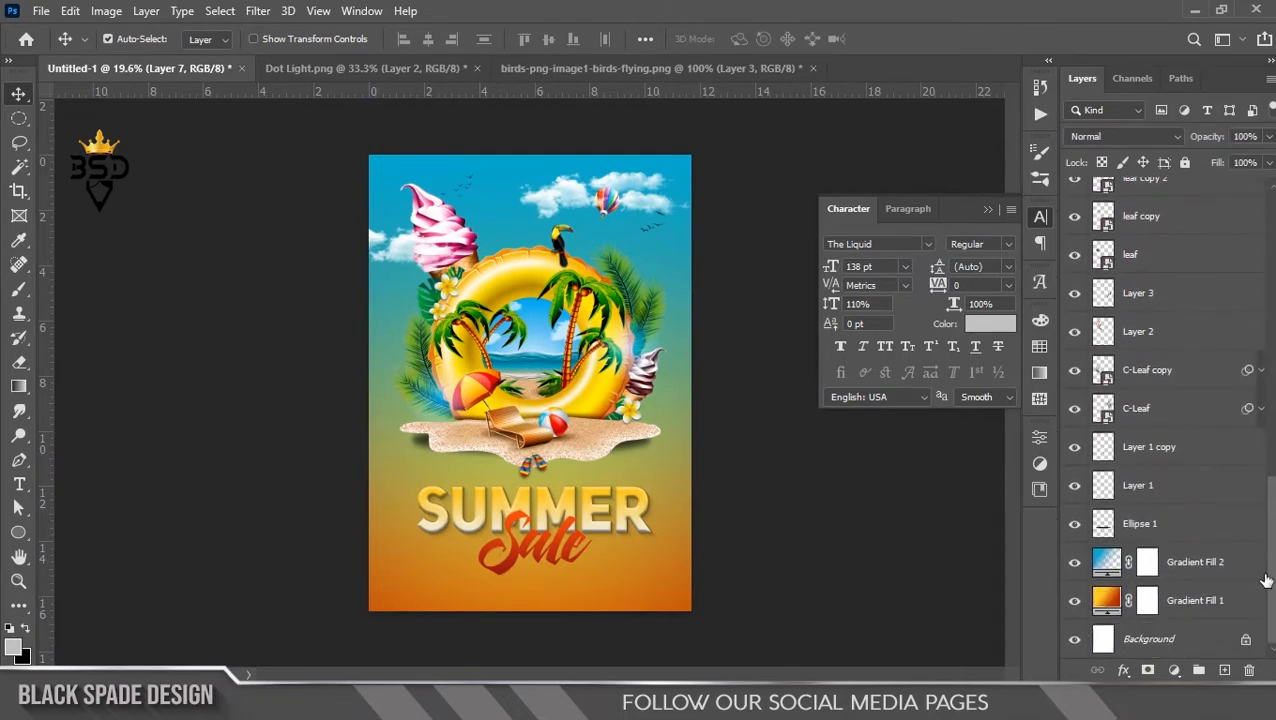
{"action": "left_click", "coordinate": [1165, 535], "text": "shift"}
{"action": "key", "text": "ctrl+t"}
{"action": "key", "text": "Up"}
{"action": "key", "text": "Up"}
{"action": "key", "text": "Up"}
{"action": "key", "text": "Up"}
{"action": "key", "text": "Up"}
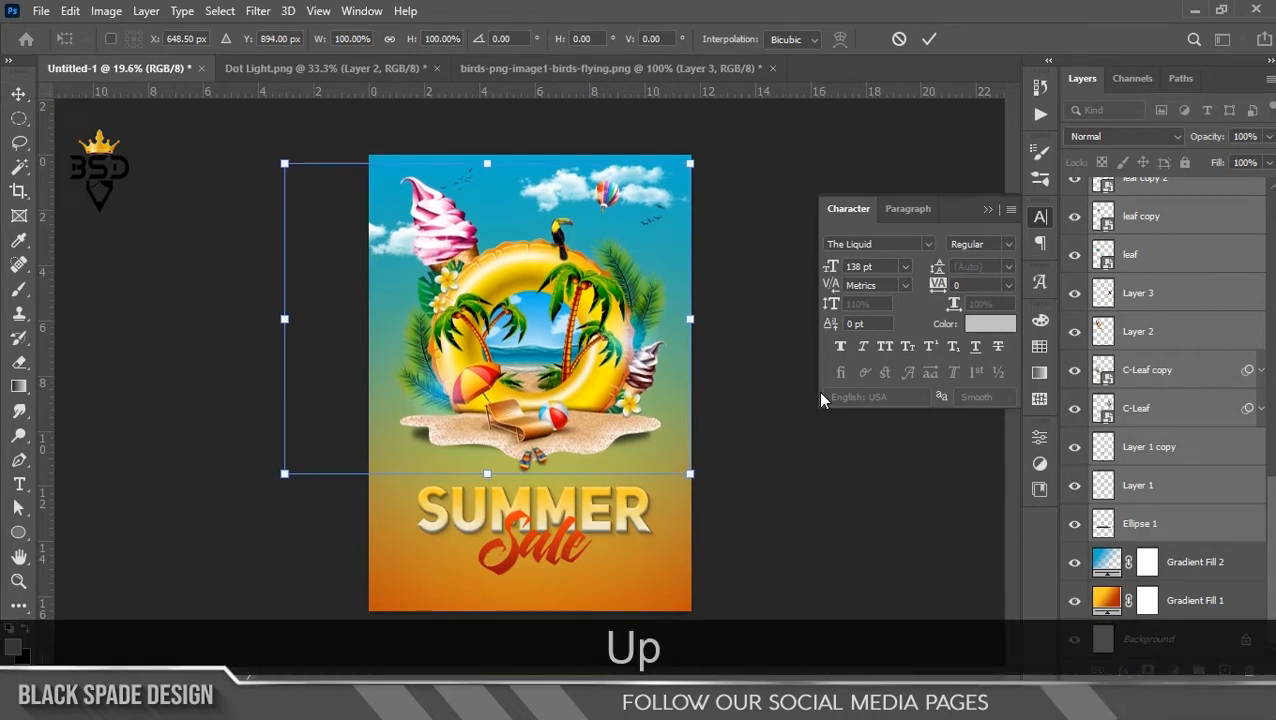
{"action": "key", "text": "Down"}
{"action": "key", "text": "Return"}
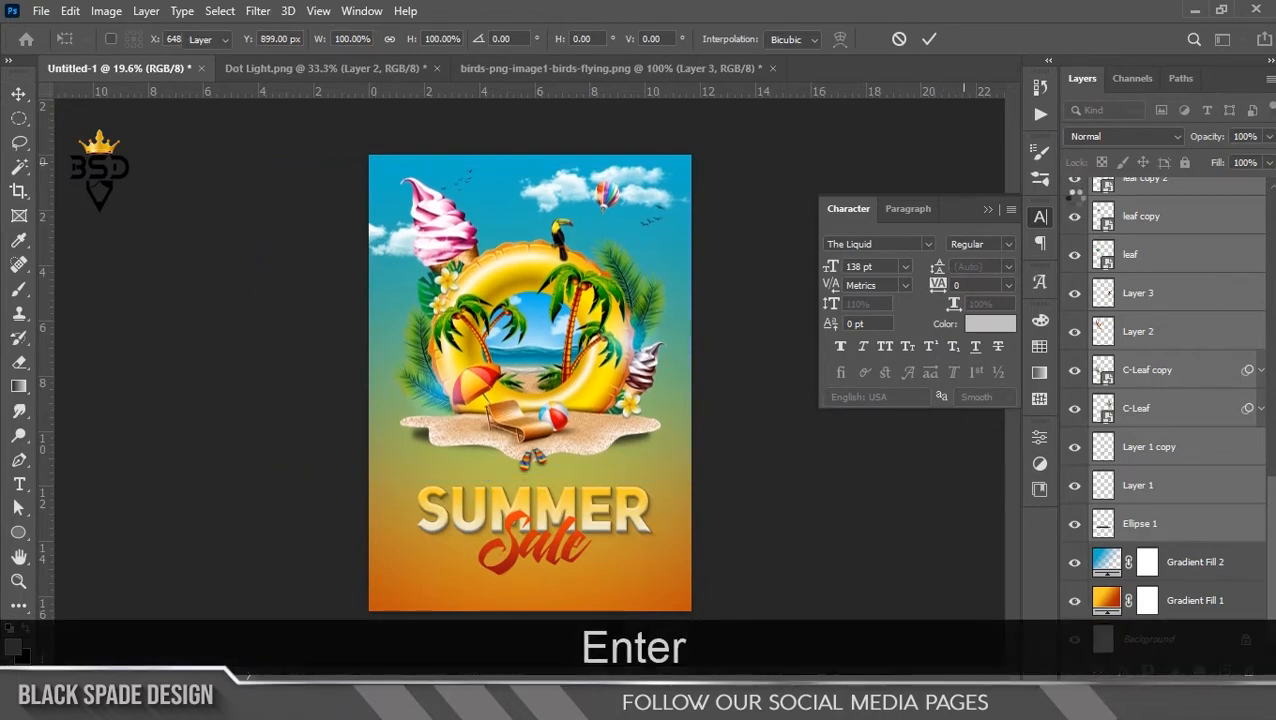
Nudge the cloud_PNG24 cloud beside the hot-air balloon slightly downward.
{"action": "scroll", "coordinate": [574, 231], "scroll_direction": "up", "scroll_amount": 2}
{"action": "left_click_drag", "start_coordinate": [575, 232], "coordinate": [576, 254]}
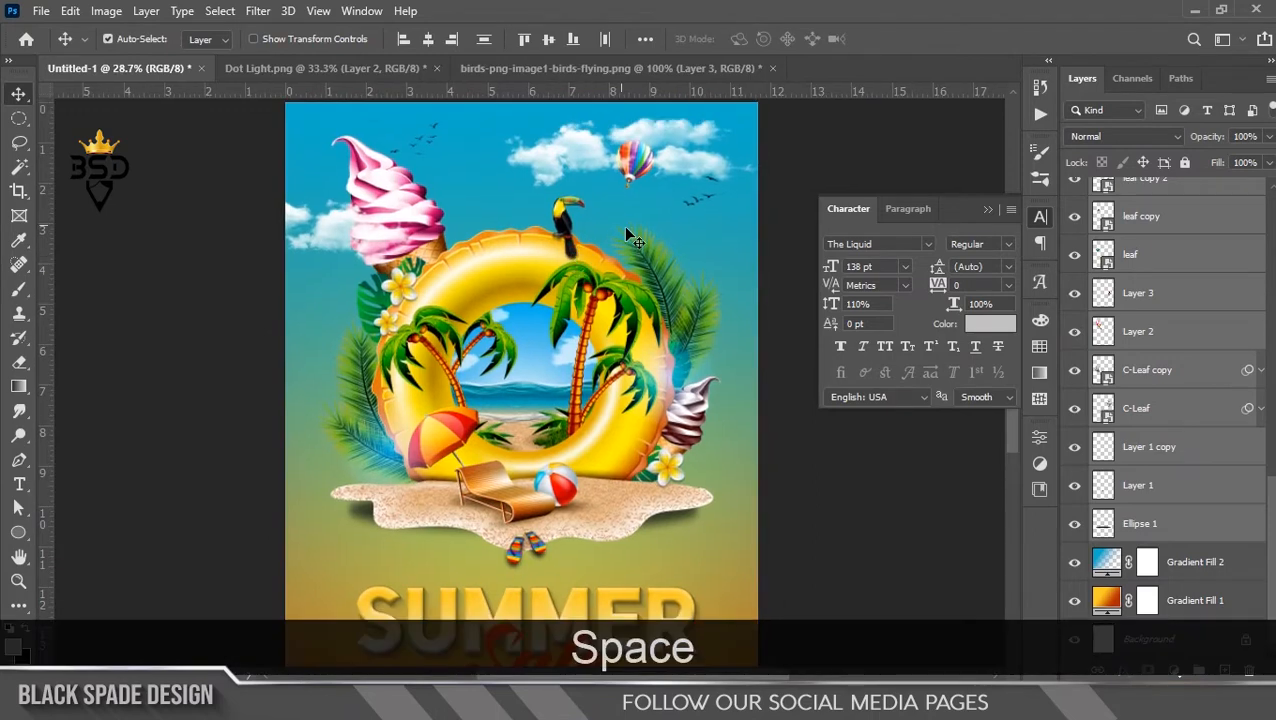
{"action": "scroll", "coordinate": [625, 228], "scroll_direction": "down", "scroll_amount": 1}
{"action": "left_click", "coordinate": [993, 212]}
{"action": "scroll", "coordinate": [615, 184], "scroll_direction": "up", "scroll_amount": 2}
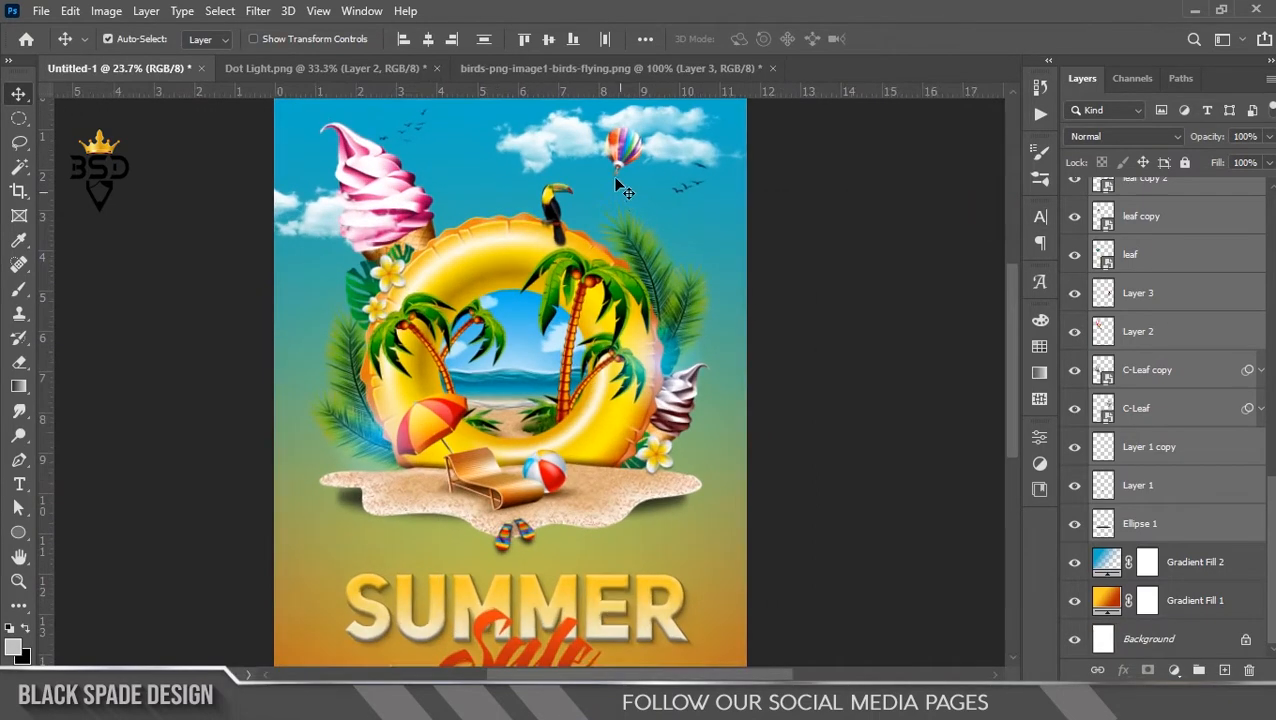
{"action": "right_click", "coordinate": [578, 137]}
{"action": "left_click", "coordinate": [582, 142]}
{"action": "key", "text": "Down"}
{"action": "key", "text": "Down"}
{"action": "key", "text": "Down"}
{"action": "key", "text": "Down"}
{"action": "key", "text": "Down"}
{"action": "key", "text": "Down"}
{"action": "key", "text": "Down"}
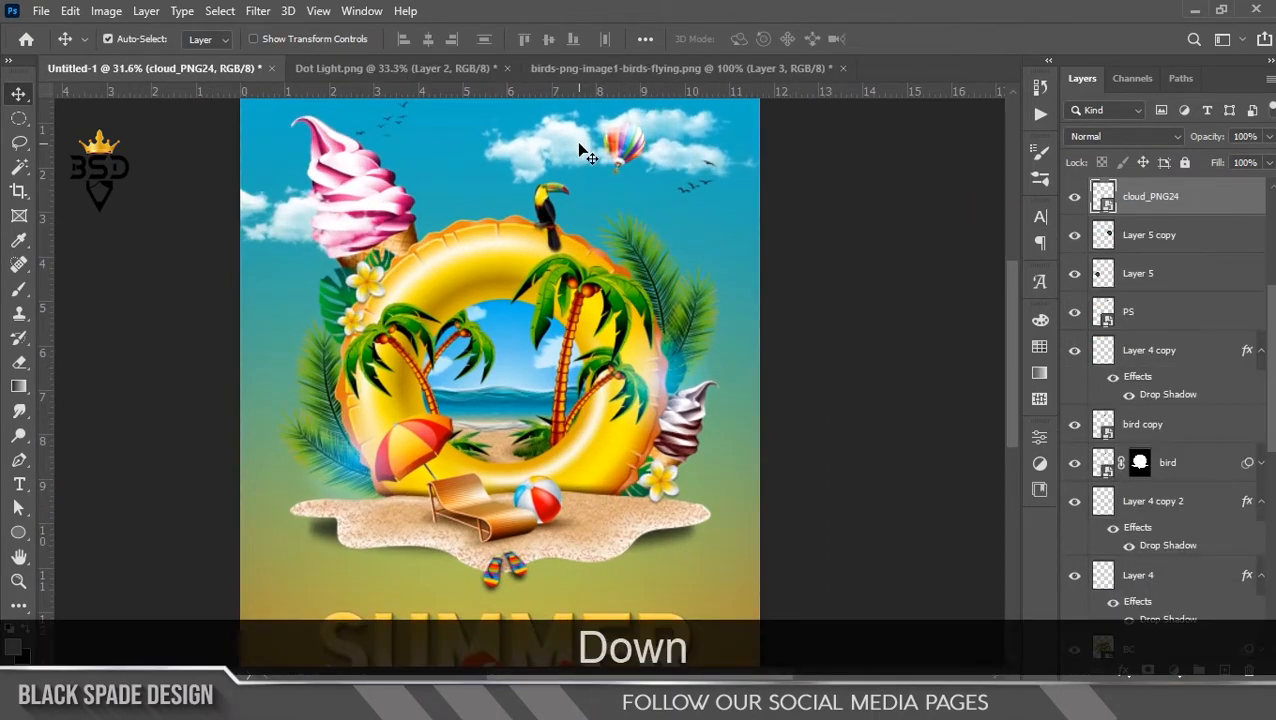
Move the Sale, summer copy and Shadow Right layers together upward, closer beneath the flip-flops.
{"action": "scroll", "coordinate": [588, 261], "scroll_direction": "down", "scroll_amount": 4}
{"action": "scroll", "coordinate": [600, 389], "scroll_direction": "up", "scroll_amount": 3}
{"action": "left_click_drag", "start_coordinate": [607, 585], "coordinate": [622, 397]}
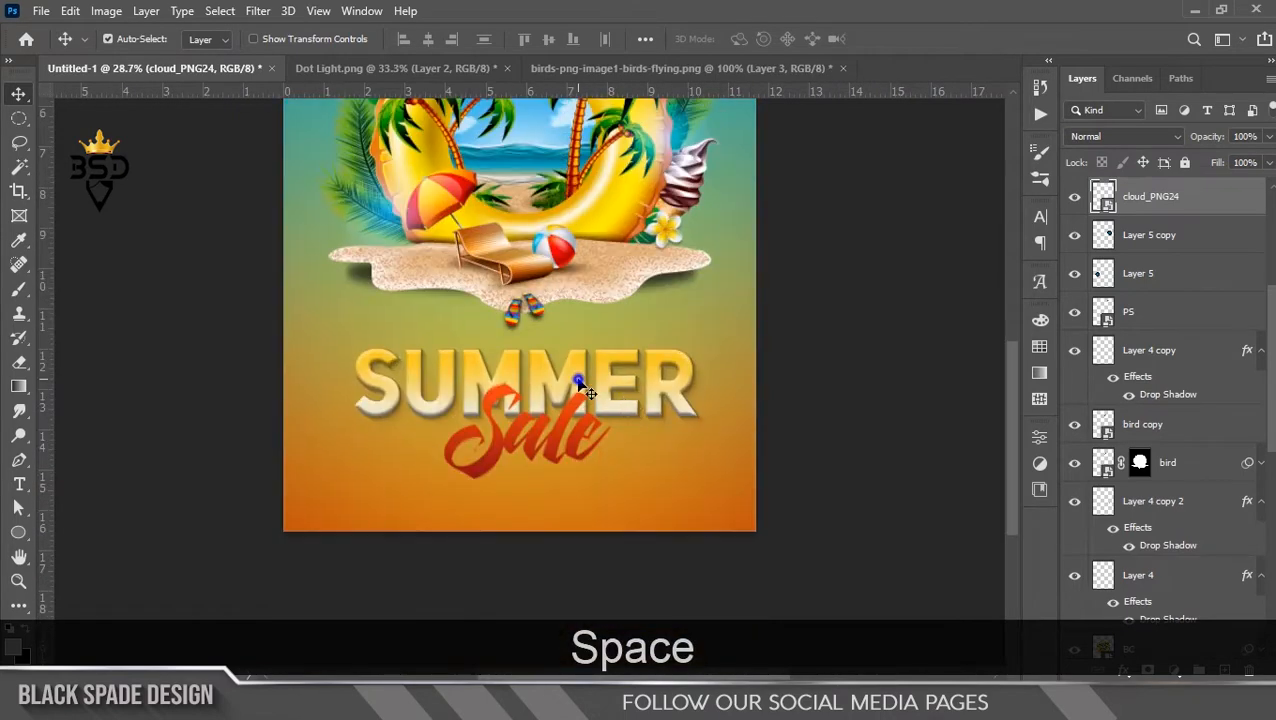
{"action": "left_click", "coordinate": [590, 390]}
{"action": "left_click_drag", "start_coordinate": [1266, 263], "coordinate": [1263, 233]}
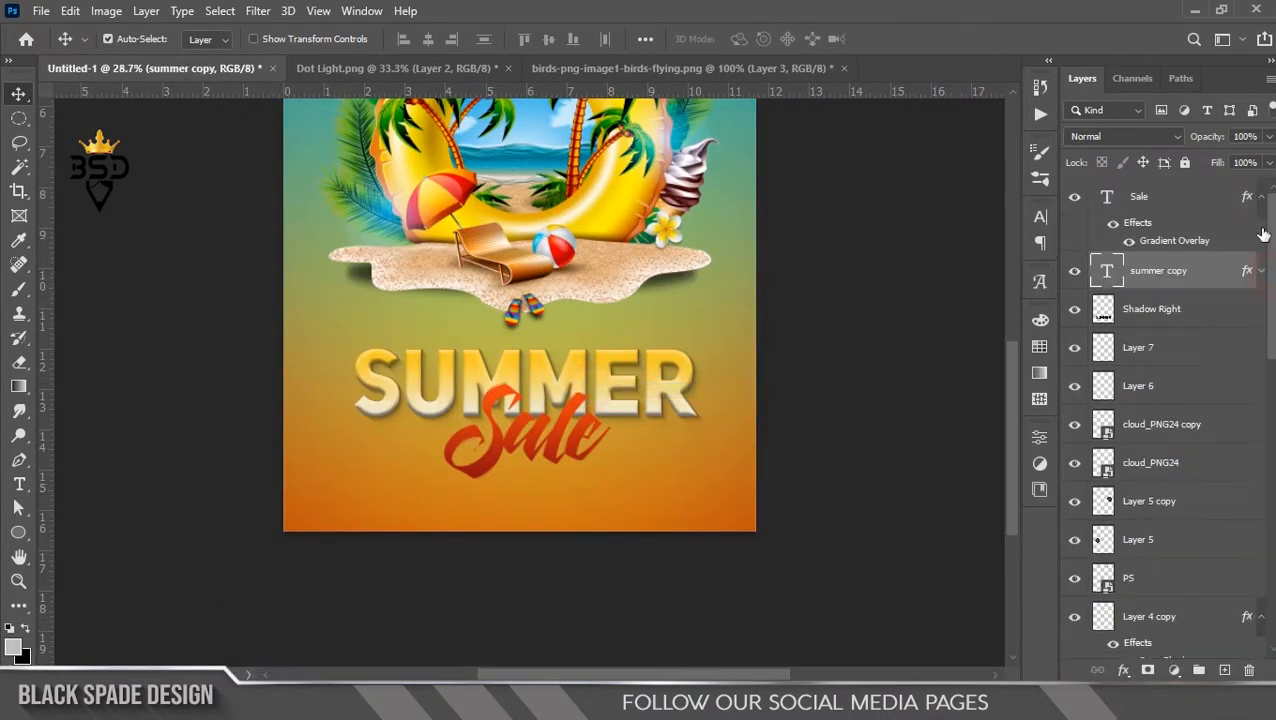
{"action": "left_click", "coordinate": [1153, 309], "text": "shift"}
{"action": "key", "text": "ctrl+t"}
{"action": "left_click_drag", "start_coordinate": [613, 420], "coordinate": [613, 401]}
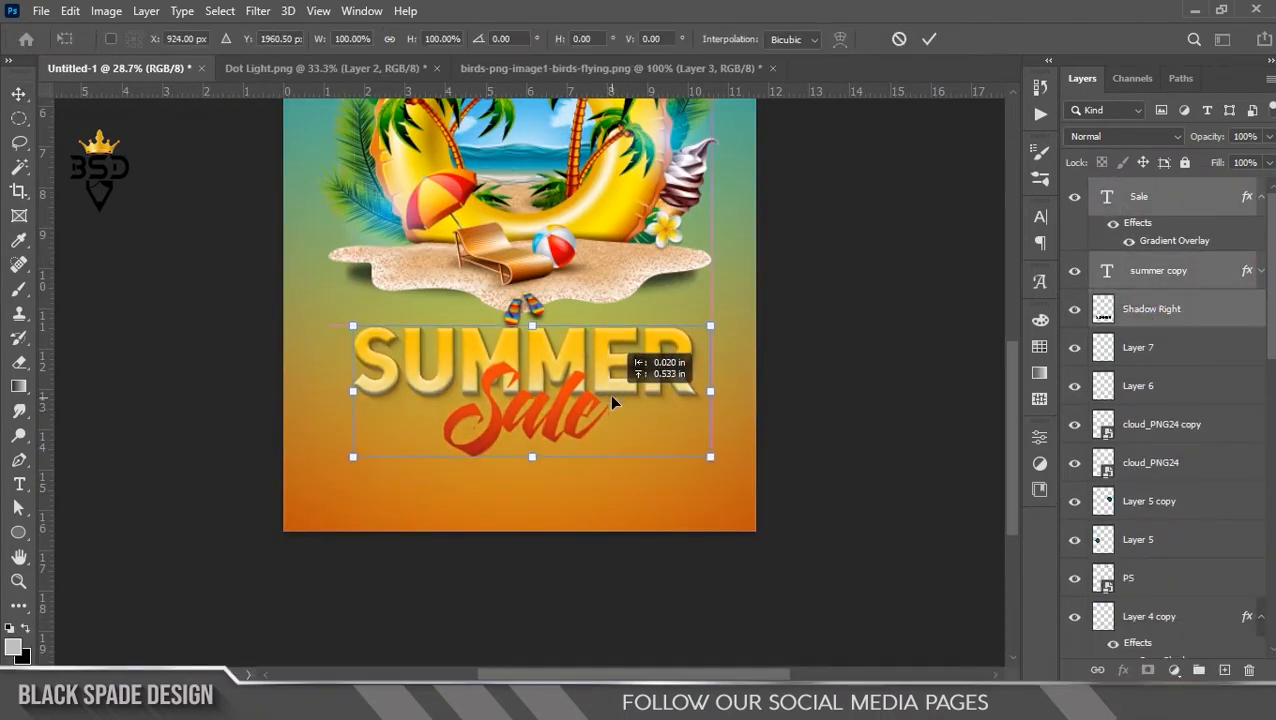
{"action": "key", "text": "Down"}
{"action": "key", "text": "Down"}
{"action": "key", "text": "Down"}
{"action": "key", "text": "Down"}
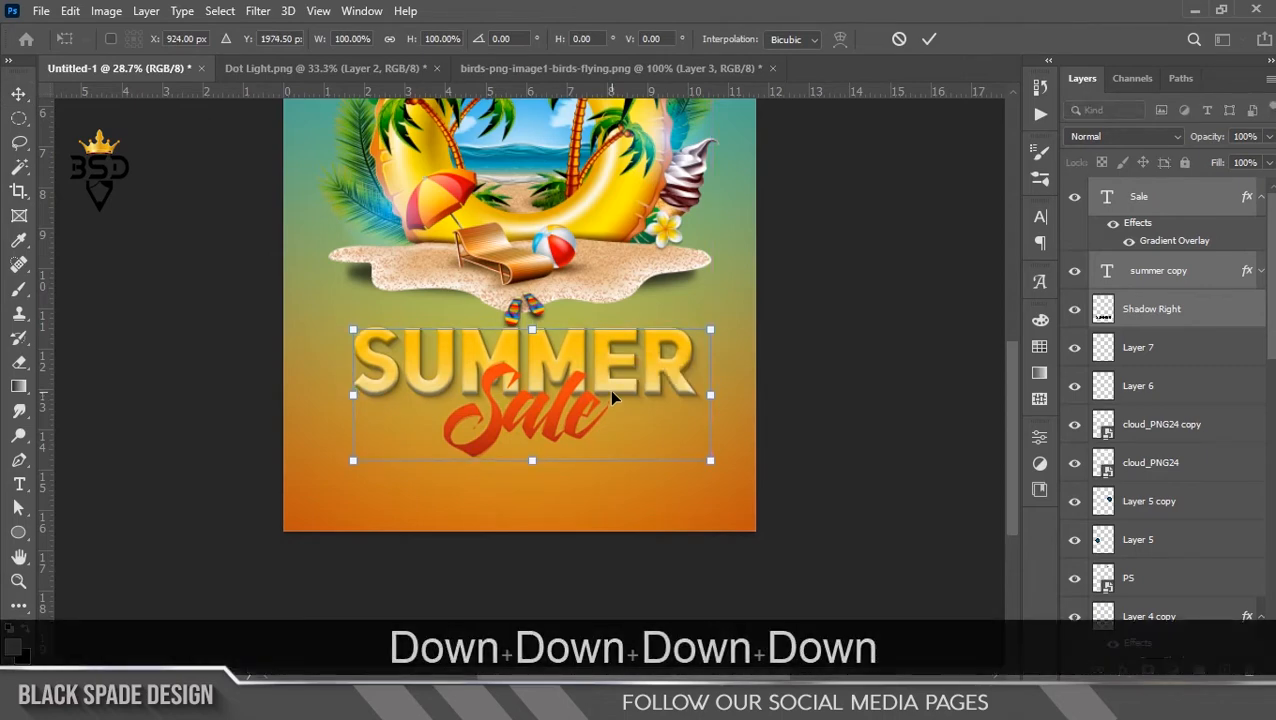
{"action": "key", "text": "Return"}
Nudge the Sale text slightly upward so it overlaps more of SUMMER.
{"action": "scroll", "coordinate": [549, 420], "scroll_direction": "up", "scroll_amount": 3}
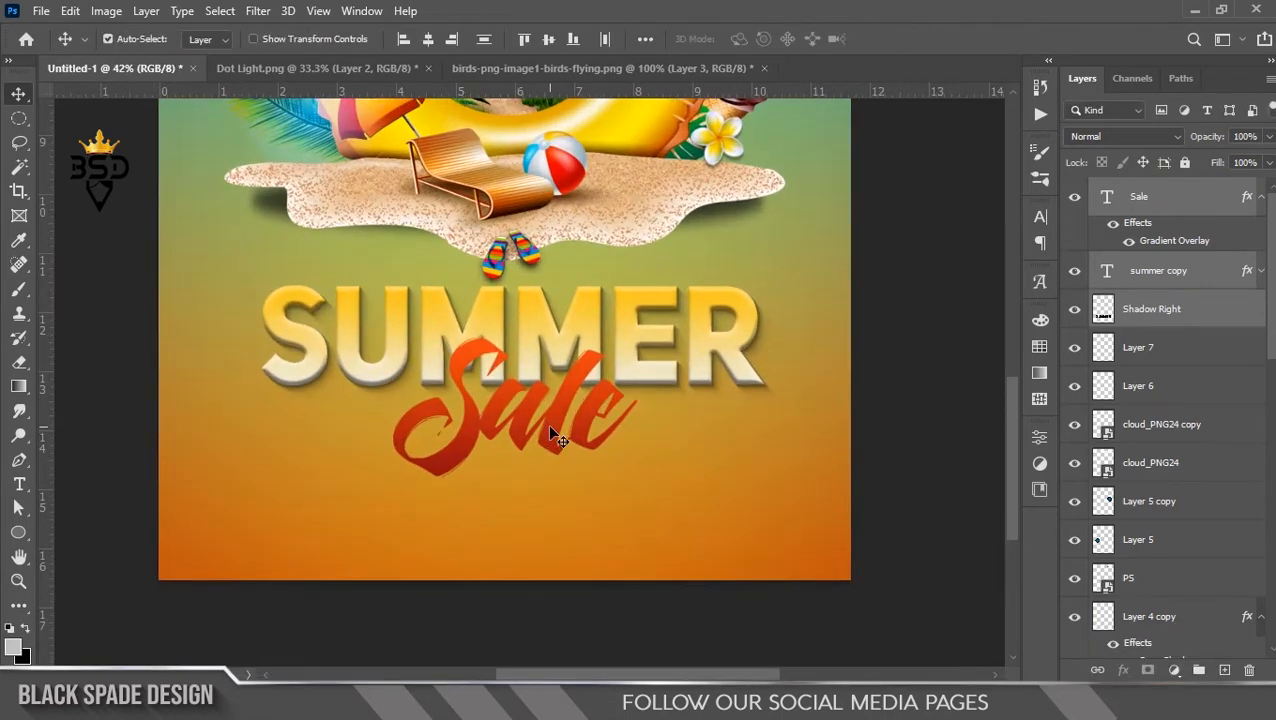
{"action": "right_click", "coordinate": [549, 421]}
{"action": "left_click", "coordinate": [565, 428]}
{"action": "key", "text": "Up"}
{"action": "key", "text": "Up"}
{"action": "key", "text": "Up"}
{"action": "key", "text": "Up"}
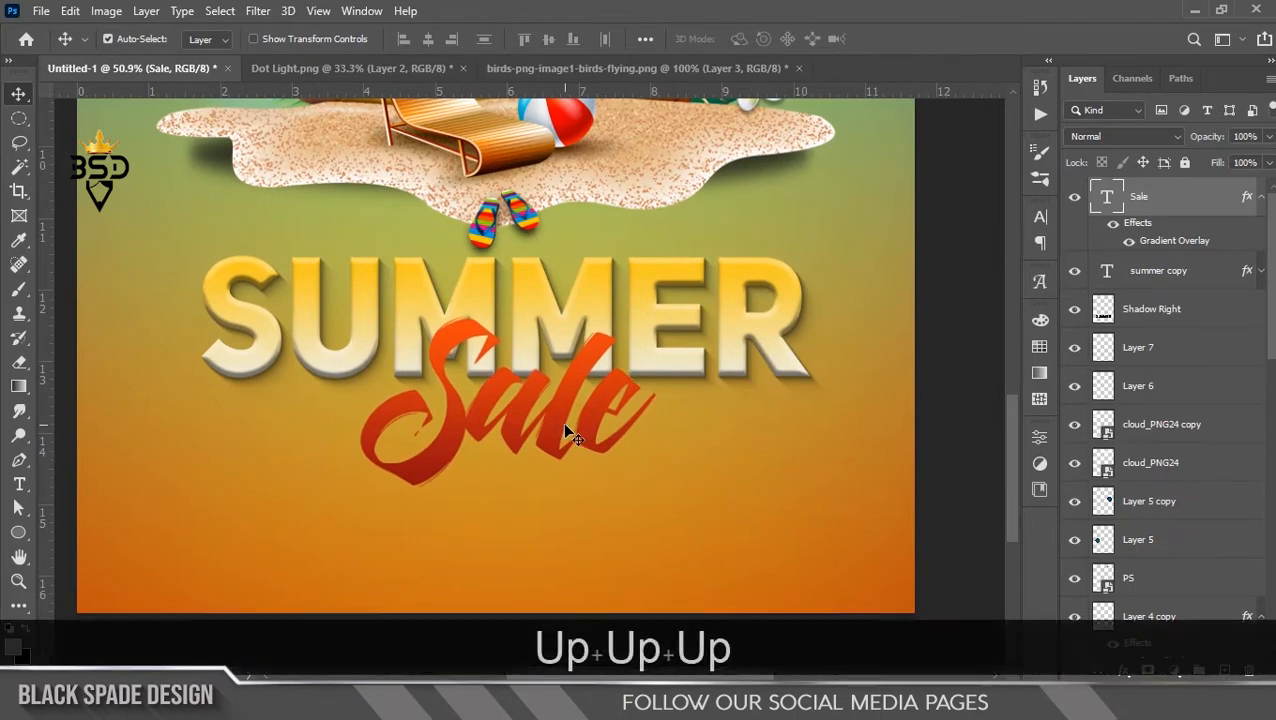
{"action": "key", "text": "Up"}
{"action": "key", "text": "Up"}
{"action": "key", "text": "Up"}
{"action": "scroll", "coordinate": [565, 426], "scroll_direction": "down", "scroll_amount": 1}
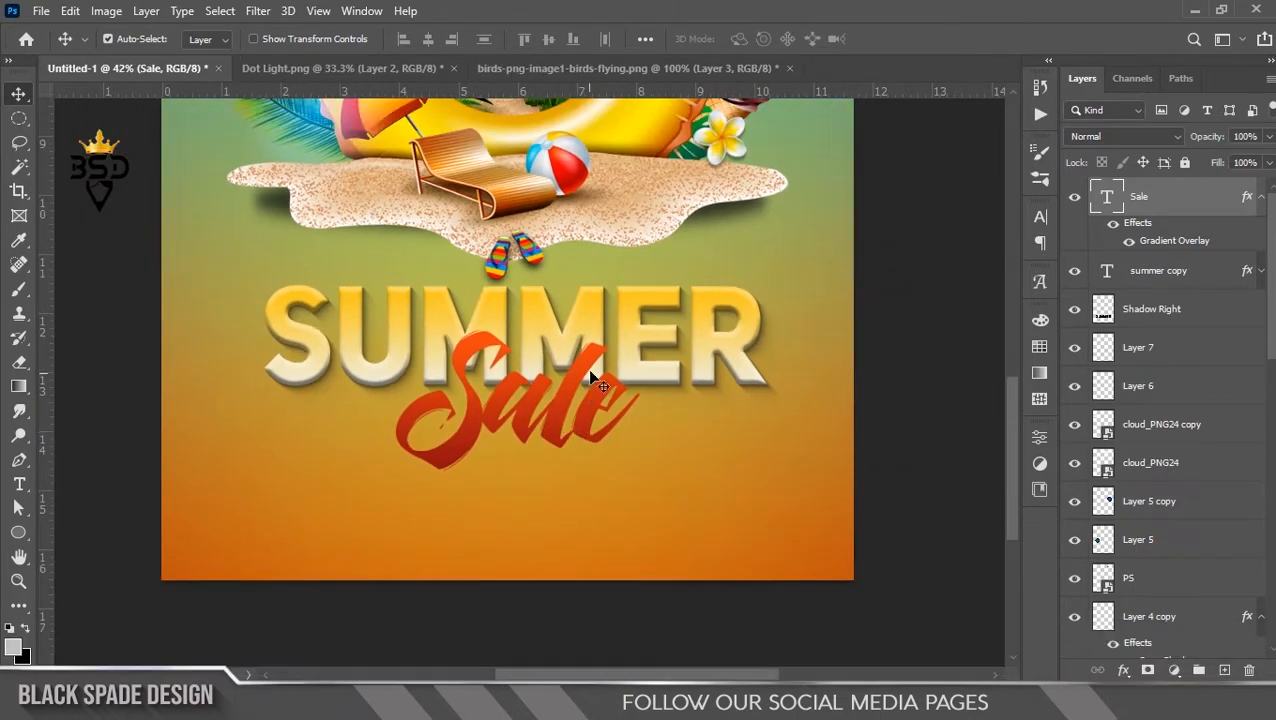
{"action": "scroll", "coordinate": [588, 374], "scroll_direction": "up", "scroll_amount": 2}
{"action": "key", "text": "space"}
{"action": "scroll", "coordinate": [603, 347], "scroll_direction": "down", "scroll_amount": 3}
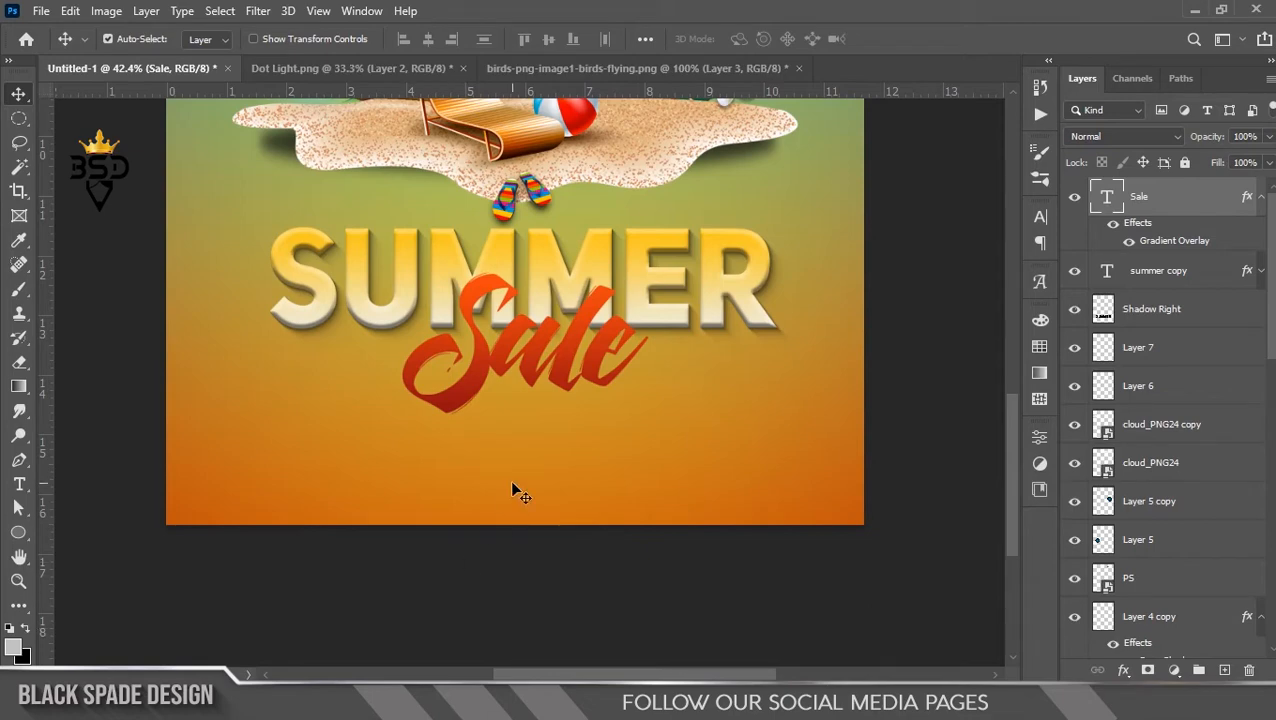
Copy the first three lines of the lorem ipsum text file on the Desktop and return to the poster in Photoshop.
{"action": "key", "text": "alt+Tab"}
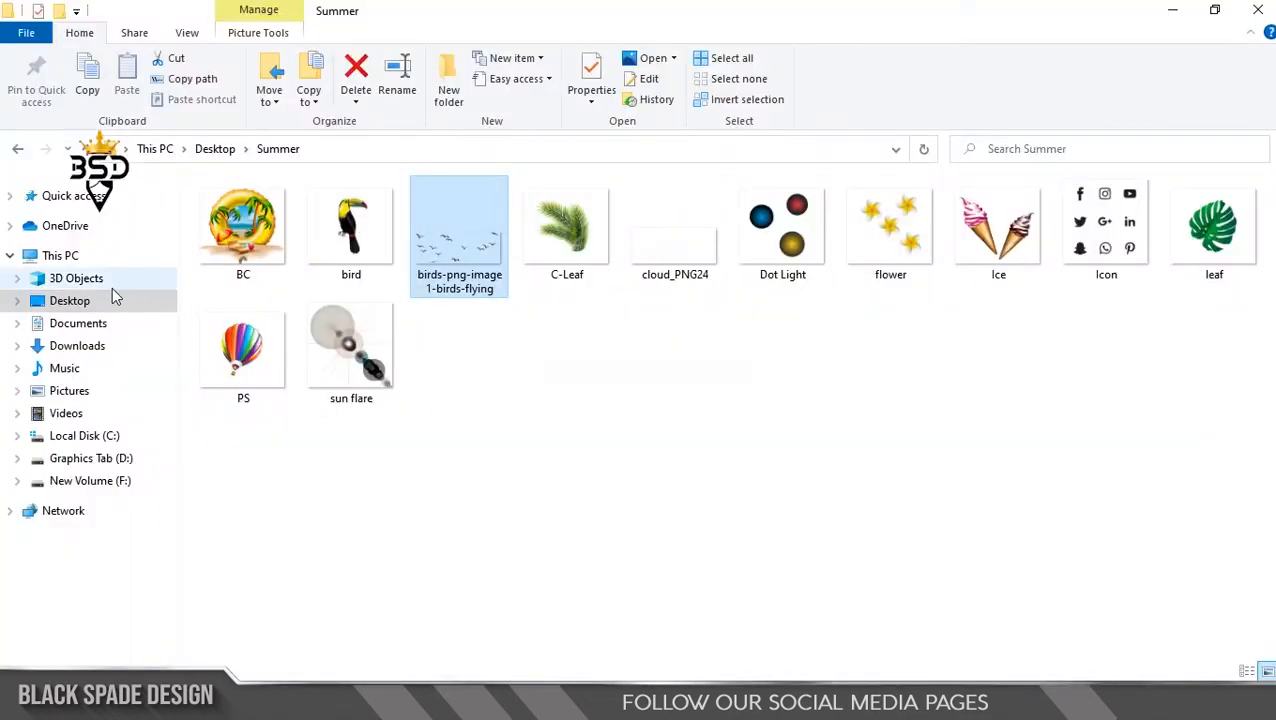
{"action": "left_click", "coordinate": [70, 304]}
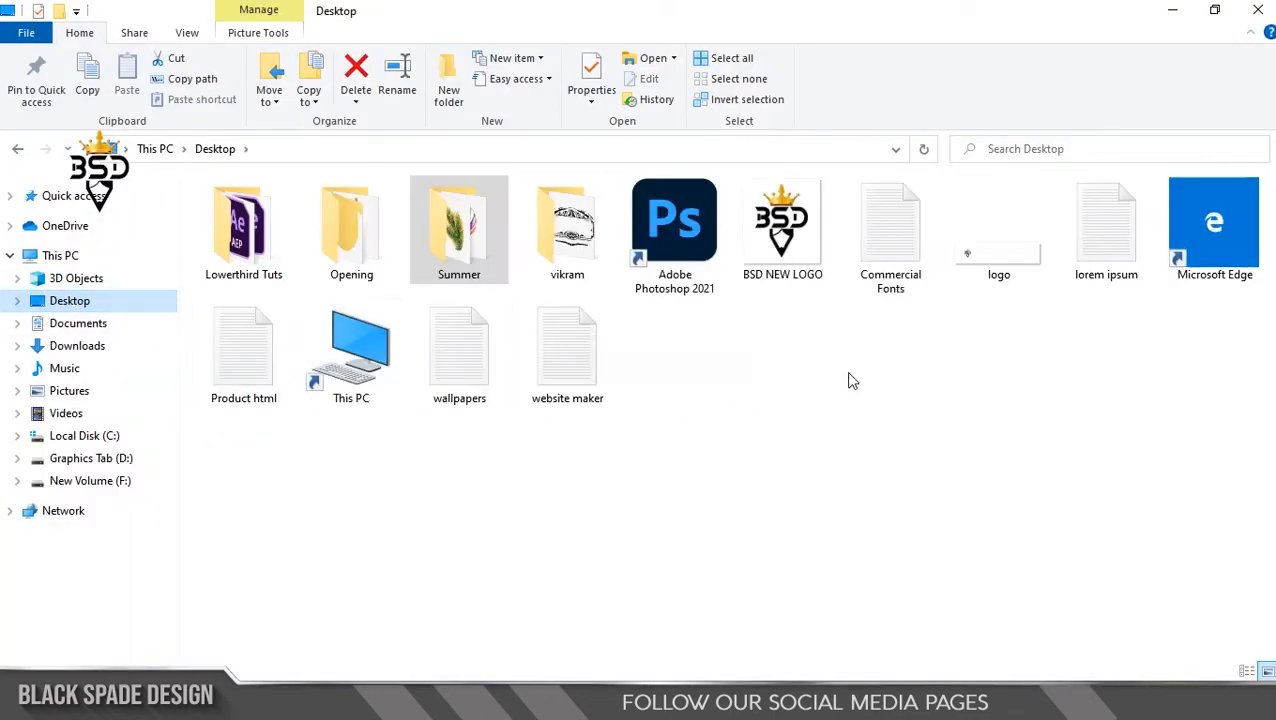
{"action": "left_click", "coordinate": [1090, 234]}
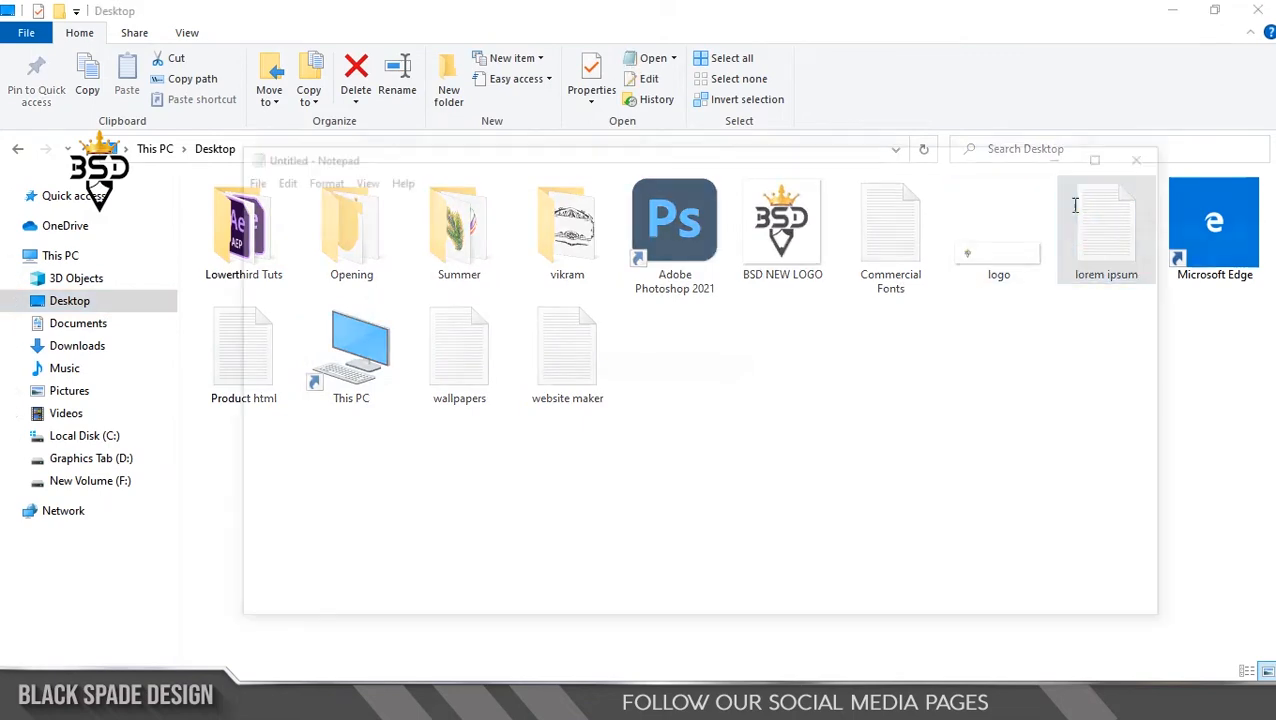
{"action": "left_click_drag", "start_coordinate": [477, 219], "coordinate": [202, 182]}
{"action": "key", "text": "ctrl+c"}
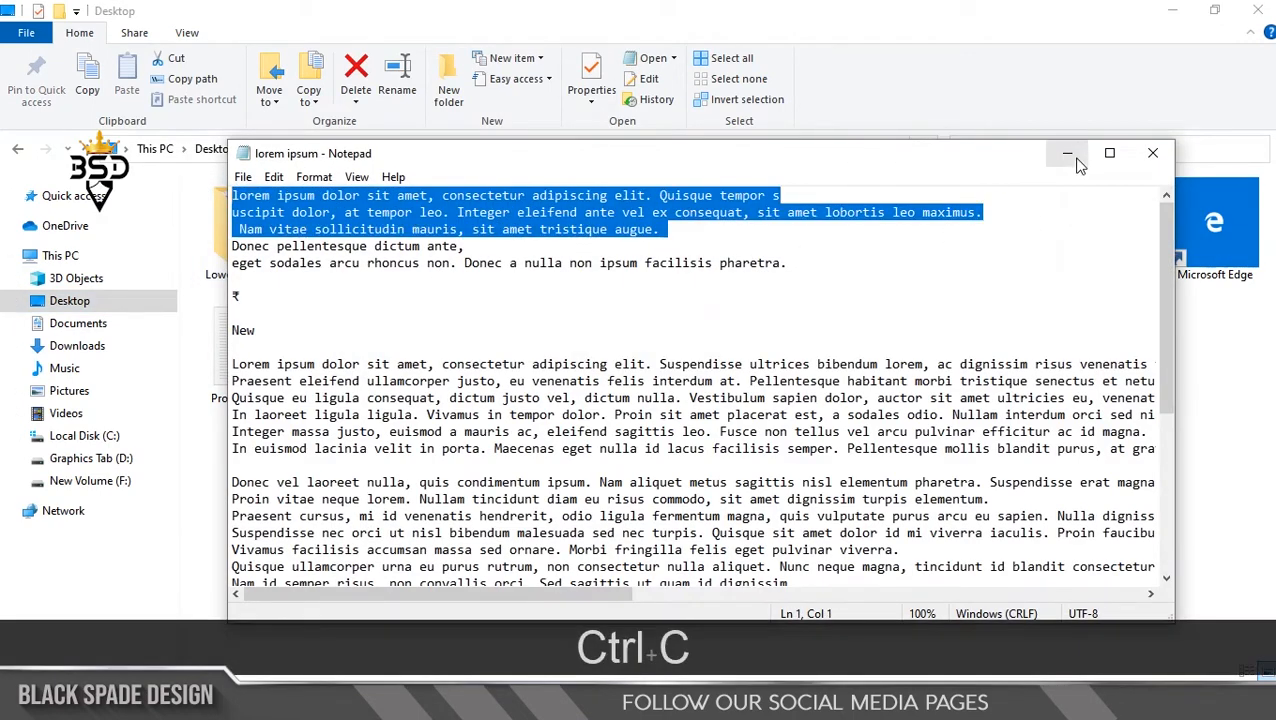
{"action": "left_click", "coordinate": [1067, 153]}
{"action": "key", "text": "alt+Tab"}
Paste the copied lorem ipsum text as a new text layer beneath Sale and set it in all-caps Arial.
{"action": "key", "text": "t"}
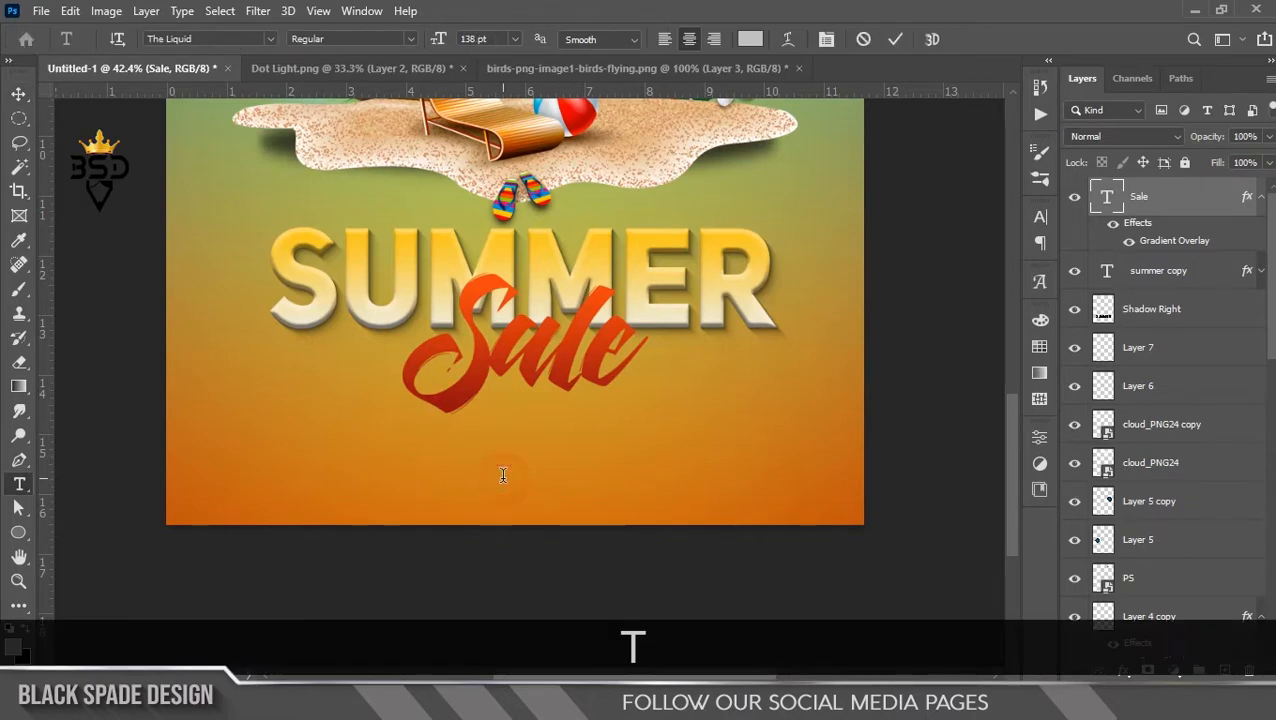
{"action": "left_click", "coordinate": [502, 478]}
{"action": "key", "text": "ctrl+v"}
{"action": "key", "text": "ctrl+a"}
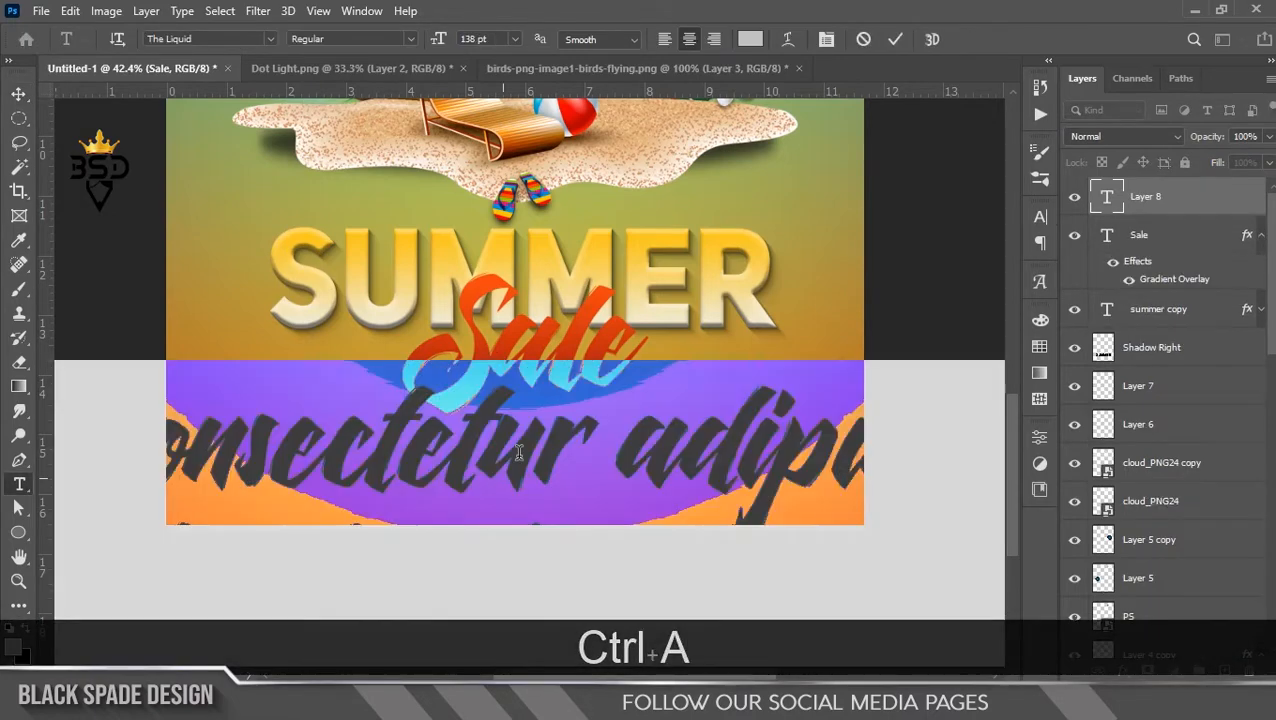
{"action": "left_click", "coordinate": [826, 39]}
{"action": "left_click", "coordinate": [927, 244]}
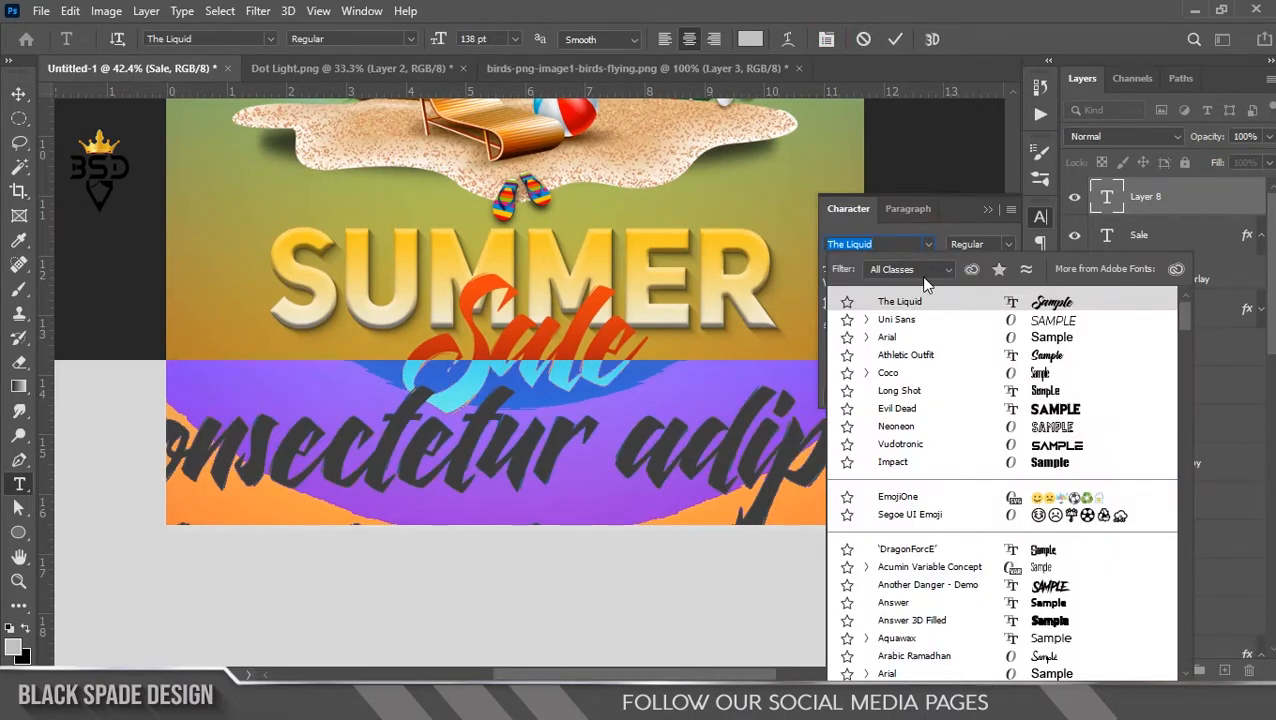
{"action": "left_click", "coordinate": [895, 339]}
{"action": "left_click", "coordinate": [889, 346]}
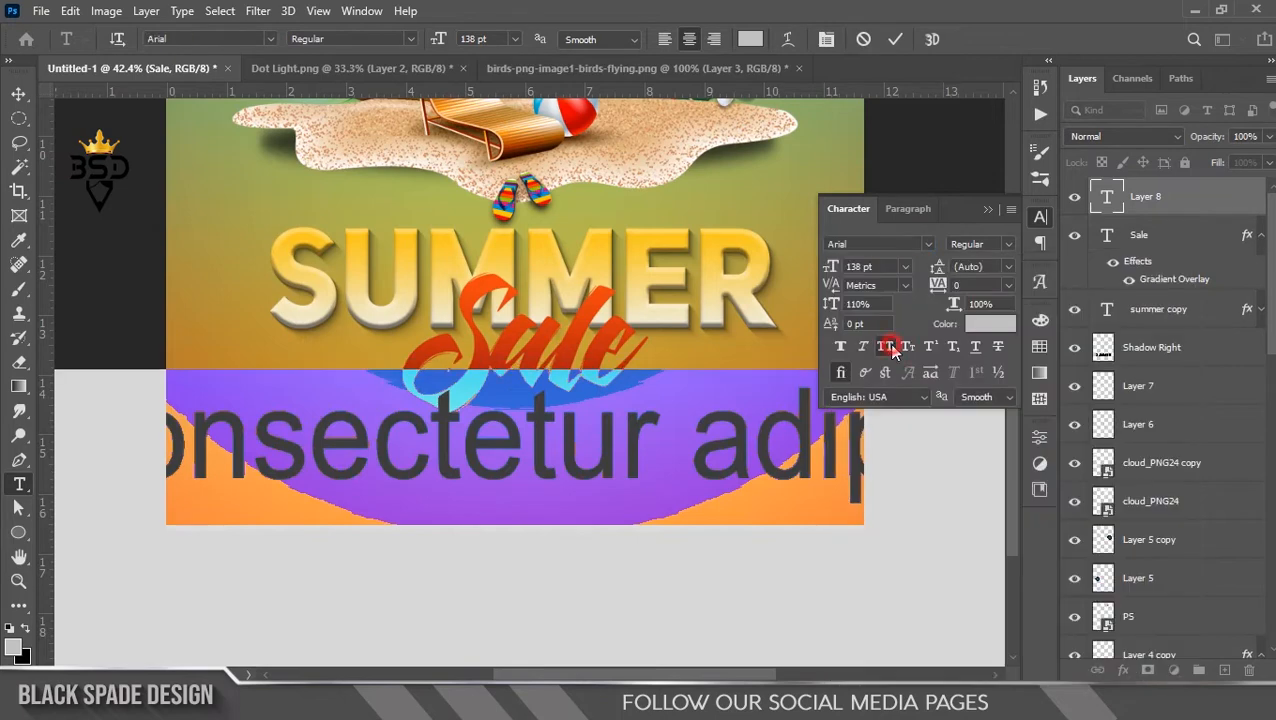
Give the lorem ipsum text the dark red a0180f, a 10 pt size and 16 pt leading, and commit it.
{"action": "left_click", "coordinate": [985, 322]}
{"action": "left_click", "coordinate": [473, 383]}
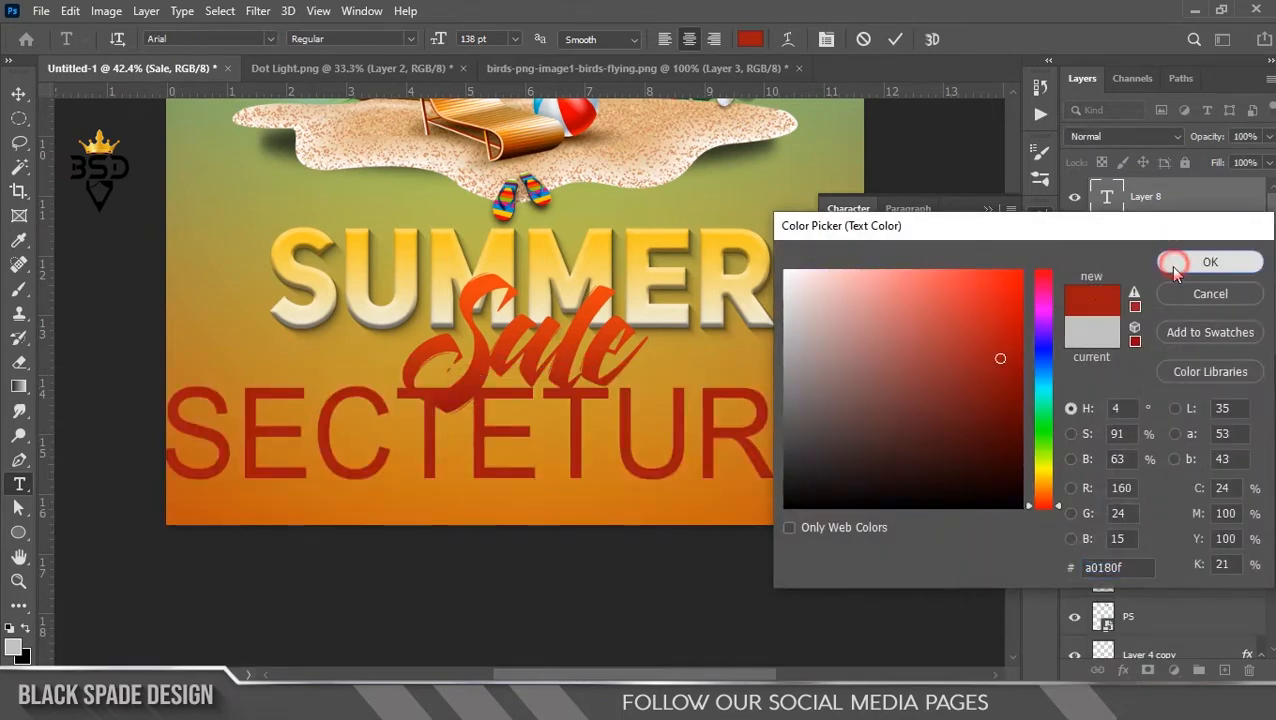
{"action": "left_click", "coordinate": [1175, 272]}
{"action": "left_click_drag", "start_coordinate": [828, 268], "coordinate": [710, 307]}
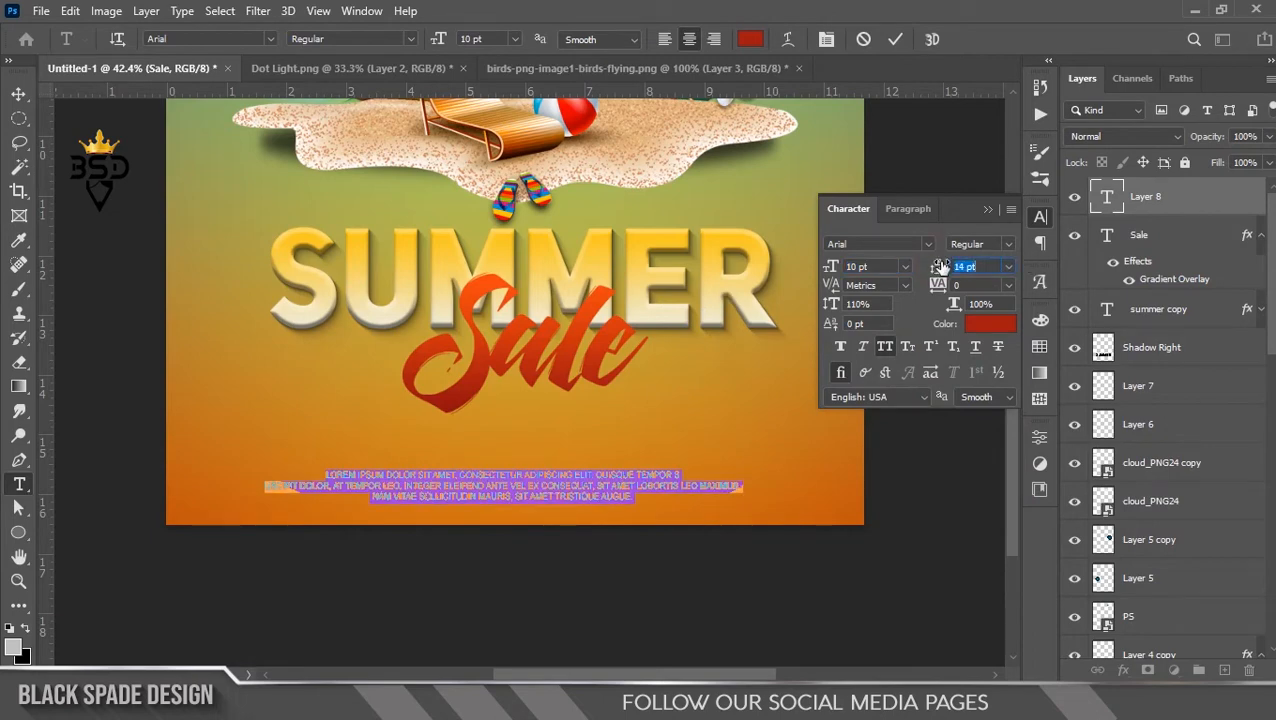
{"action": "left_click", "coordinate": [898, 38]}
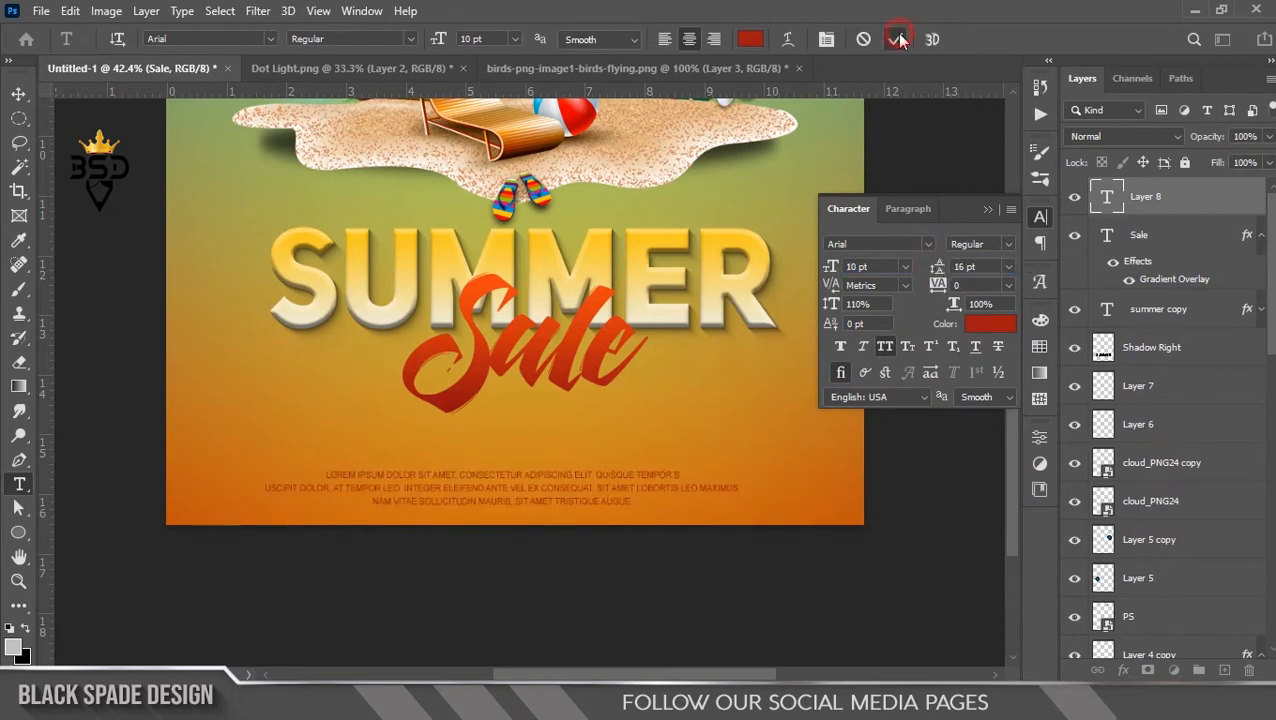
Move the lorem ipsum paragraph up until it sits just below the Sale text.
{"action": "scroll", "coordinate": [613, 444], "scroll_direction": "up", "scroll_amount": 2}
{"action": "key", "text": "v"}
{"action": "left_click_drag", "start_coordinate": [592, 480], "coordinate": [595, 415]}
{"action": "scroll", "coordinate": [595, 415], "scroll_direction": "down", "scroll_amount": 3}
{"action": "key", "text": "space"}
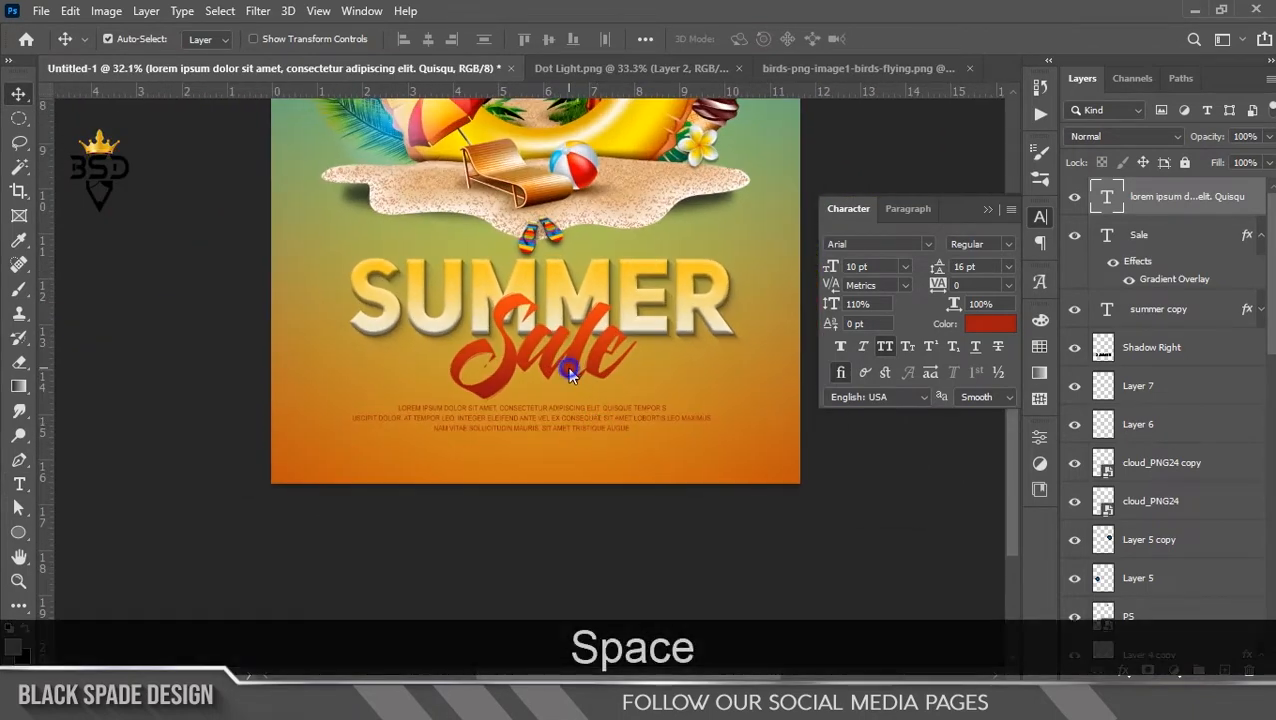
Nudge the Sale text a little further up from the paragraph.
{"action": "right_click", "coordinate": [571, 371]}
{"action": "key", "text": "Up"}
{"action": "key", "text": "Up"}
{"action": "key", "text": "Up"}
{"action": "left_click", "coordinate": [600, 380]}
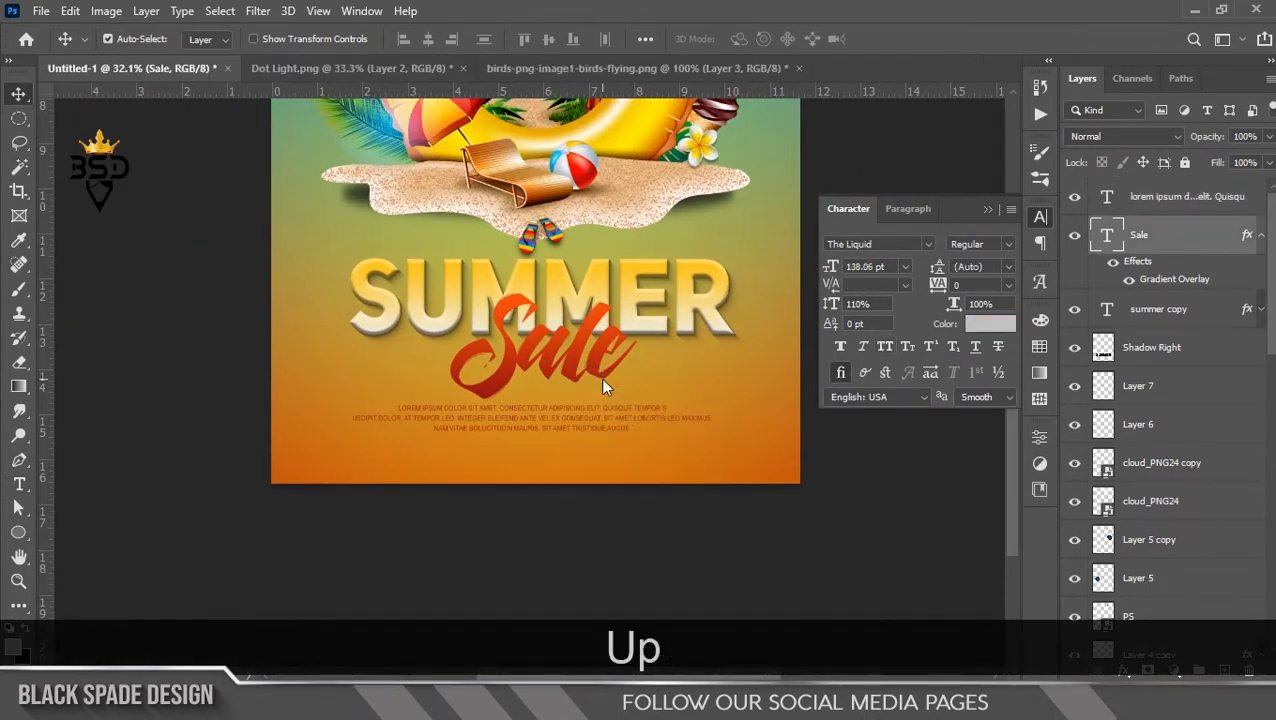
Scale the Sale text up proportionally from its center to about 105%.
{"action": "scroll", "coordinate": [574, 383], "scroll_direction": "up", "scroll_amount": 1}
{"action": "key", "text": "space"}
{"action": "left_click_drag", "start_coordinate": [574, 383], "coordinate": [561, 311]}
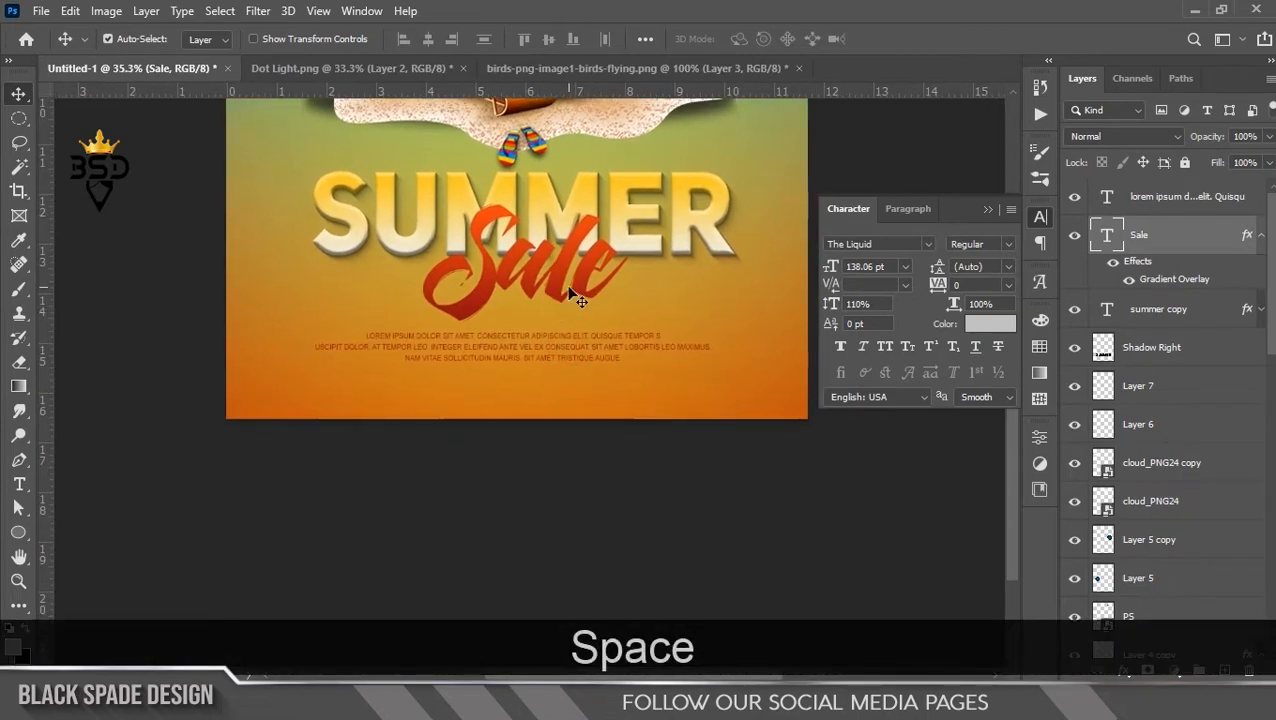
{"action": "key", "text": "ctrl+t"}
{"action": "left_click_drag", "start_coordinate": [628, 194], "coordinate": [630, 190]}
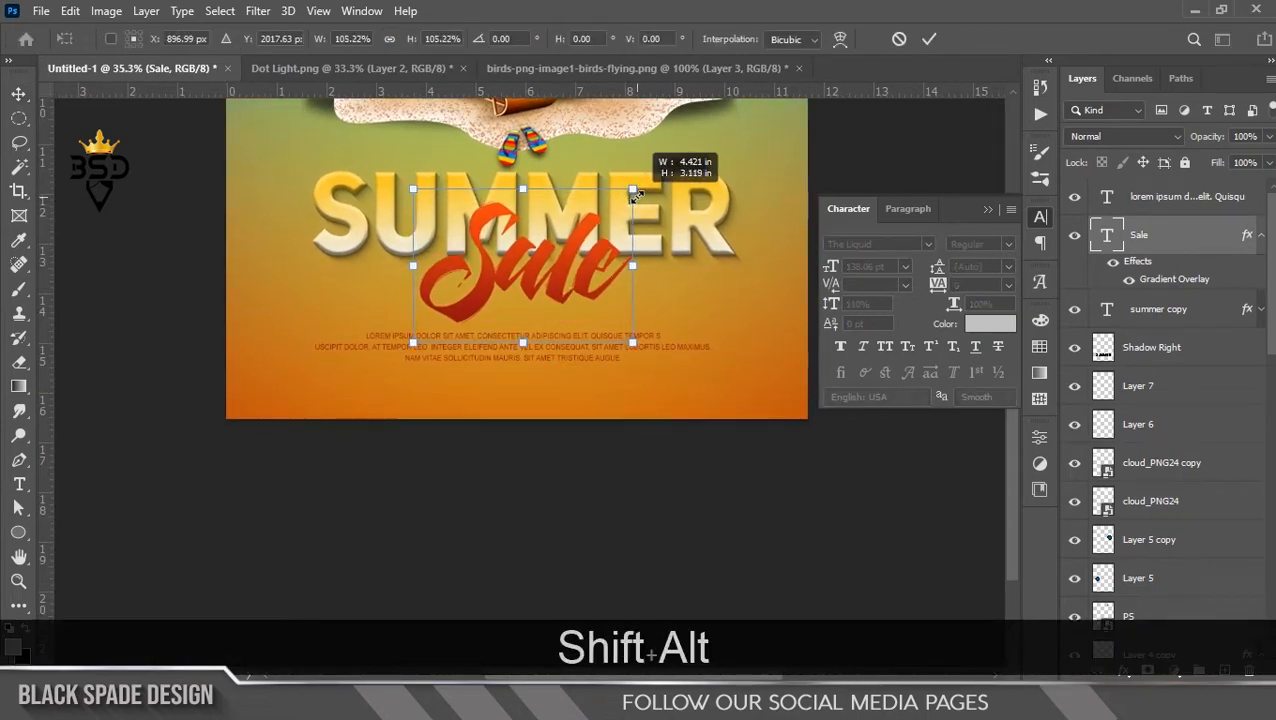
{"action": "scroll", "coordinate": [515, 340], "scroll_direction": "up", "scroll_amount": 2}
Nudge the lorem ipsum paragraph slightly upward towards the enlarged Sale text.
{"action": "right_click", "coordinate": [517, 347]}
{"action": "left_click", "coordinate": [539, 359]}
{"action": "key", "text": "Up"}
{"action": "key", "text": "Up"}
{"action": "key", "text": "Up"}
{"action": "scroll", "coordinate": [538, 361], "scroll_direction": "down", "scroll_amount": 1}
{"action": "scroll", "coordinate": [538, 367], "scroll_direction": "down", "scroll_amount": 3}
Recolor the lorem ipsum paragraph to the darker red 8e1007 and commit the text edit.
{"action": "left_click", "coordinate": [987, 211]}
{"action": "scroll", "coordinate": [500, 480], "scroll_direction": "up", "scroll_amount": 5}
{"action": "key", "text": "space"}
{"action": "double_click", "coordinate": [1107, 198]}
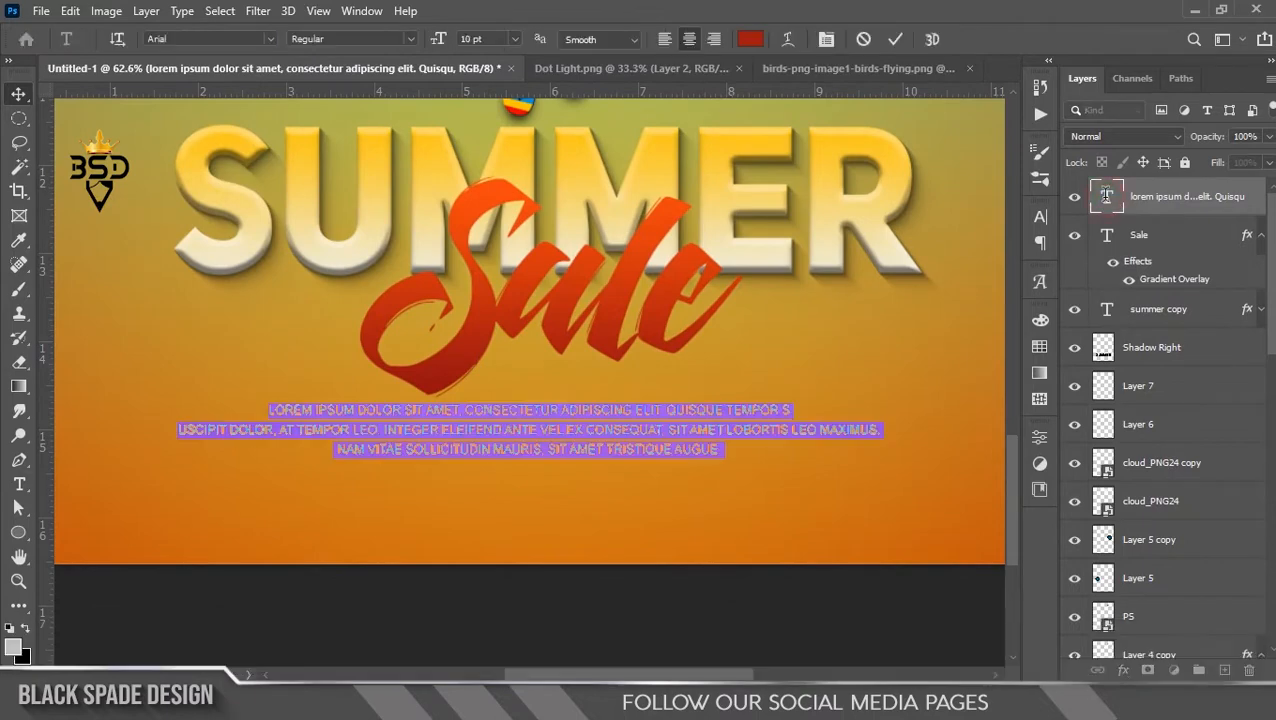
{"action": "left_click", "coordinate": [750, 39]}
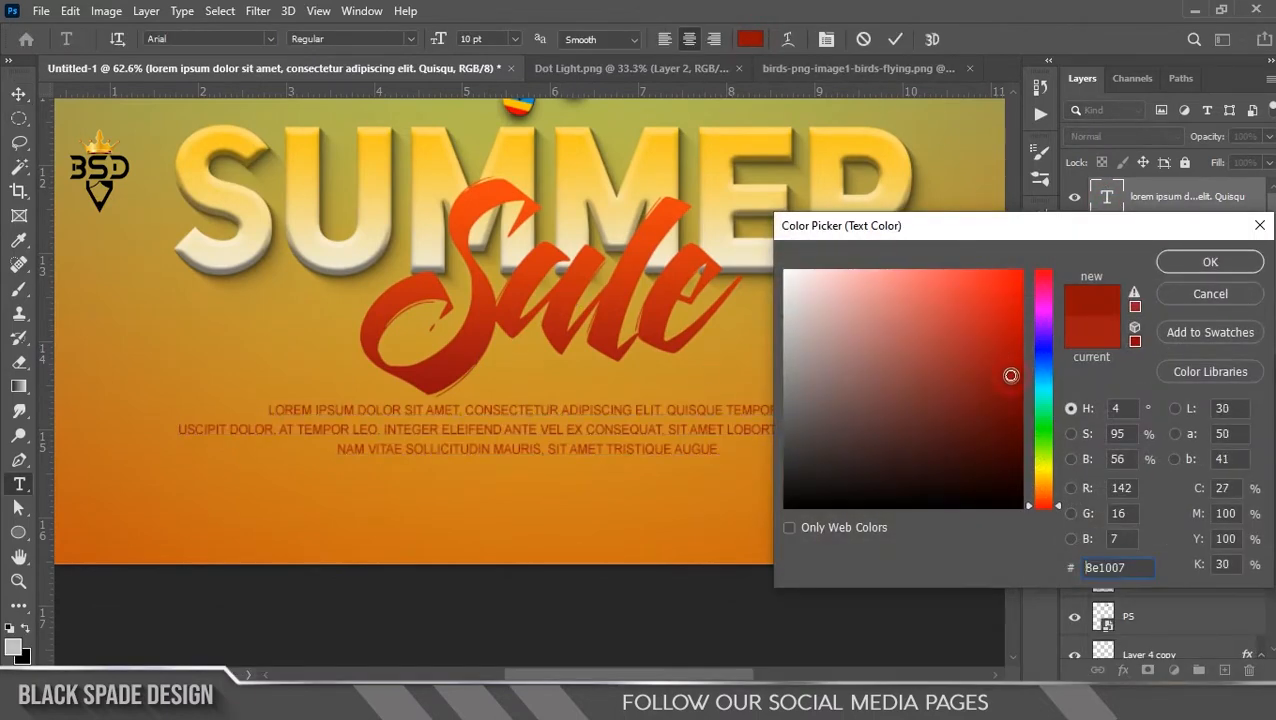
{"action": "left_click", "coordinate": [1210, 262]}
{"action": "left_click", "coordinate": [895, 39]}
{"action": "key", "text": "v"}
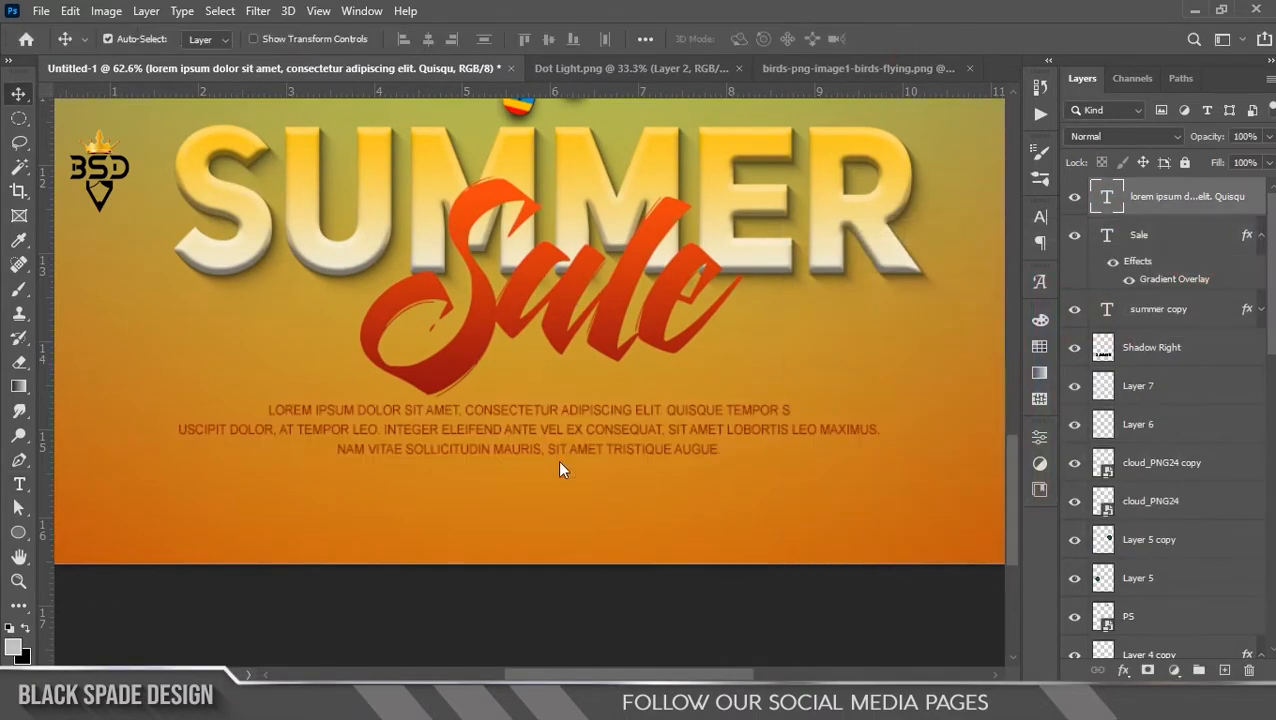
Lasso the yellow light in Dot Light.png, cut it to its own layer, and bring it over the SUMMER title in the poster.
{"action": "scroll", "coordinate": [575, 410], "scroll_direction": "down", "scroll_amount": 2}
{"action": "scroll", "coordinate": [550, 389], "scroll_direction": "up", "scroll_amount": 1}
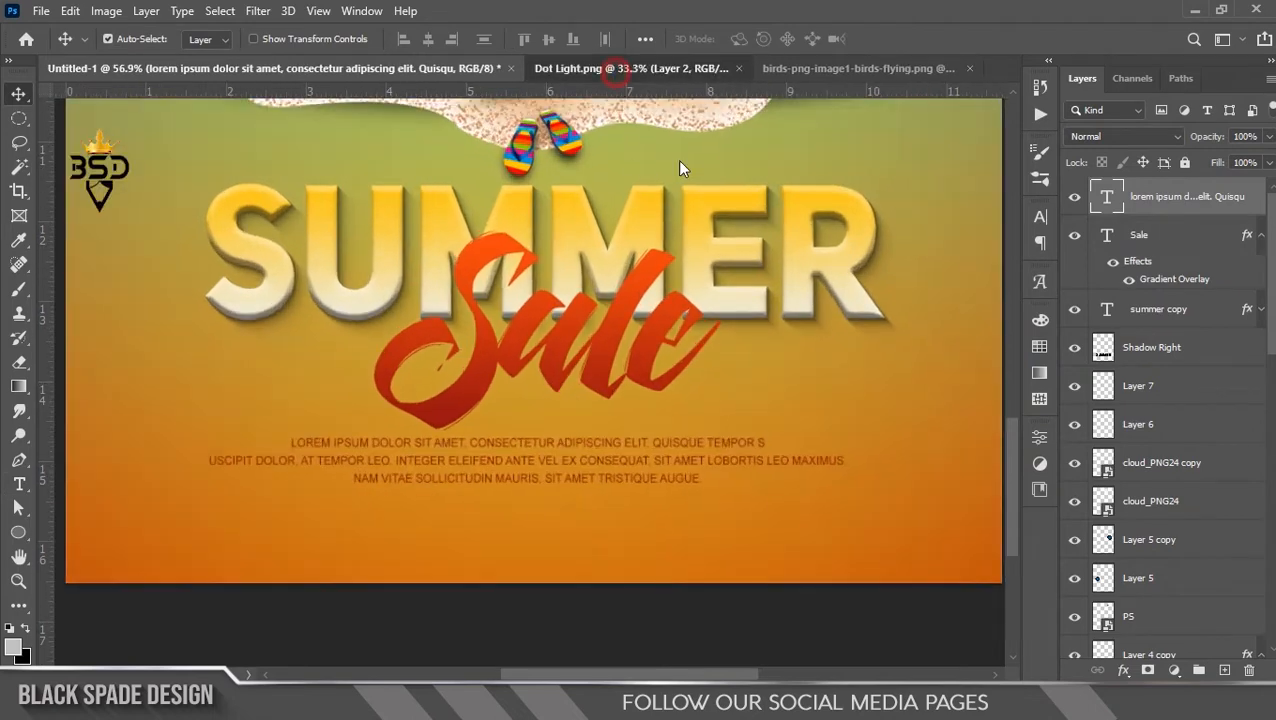
{"action": "left_click", "coordinate": [622, 70]}
{"action": "left_click", "coordinate": [622, 520]}
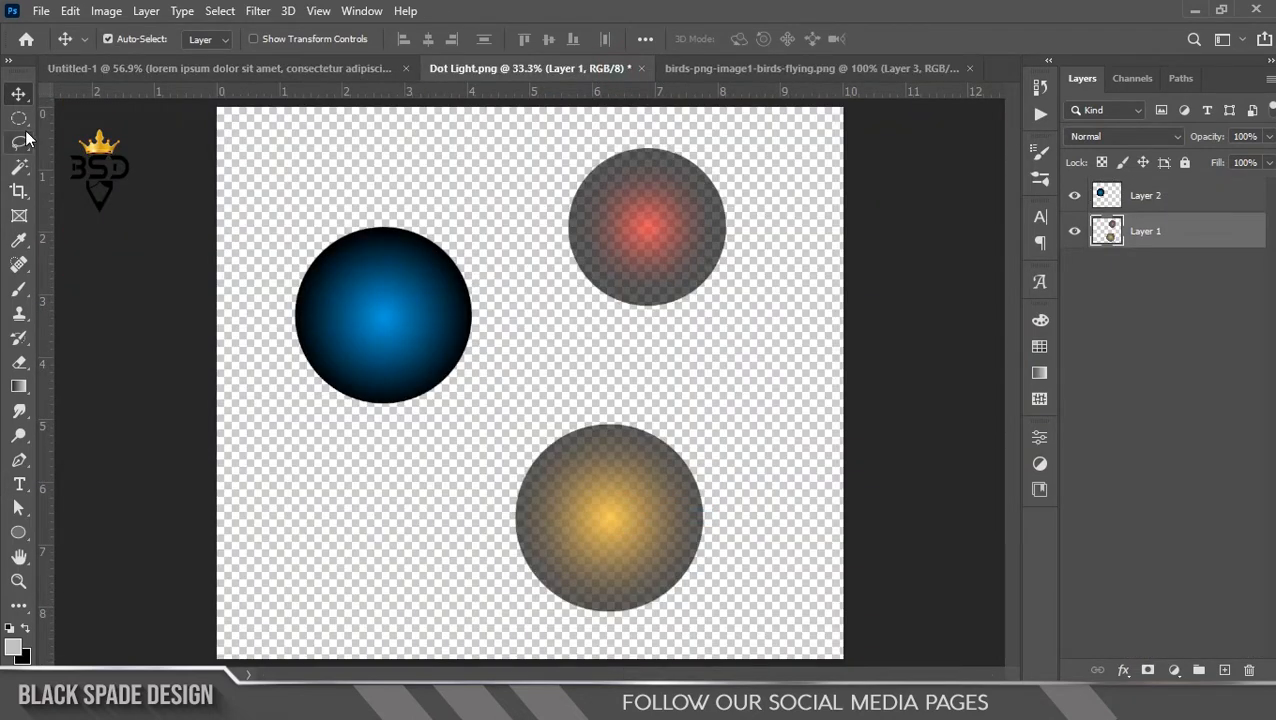
{"action": "left_click", "coordinate": [19, 141]}
{"action": "right_click", "coordinate": [600, 530]}
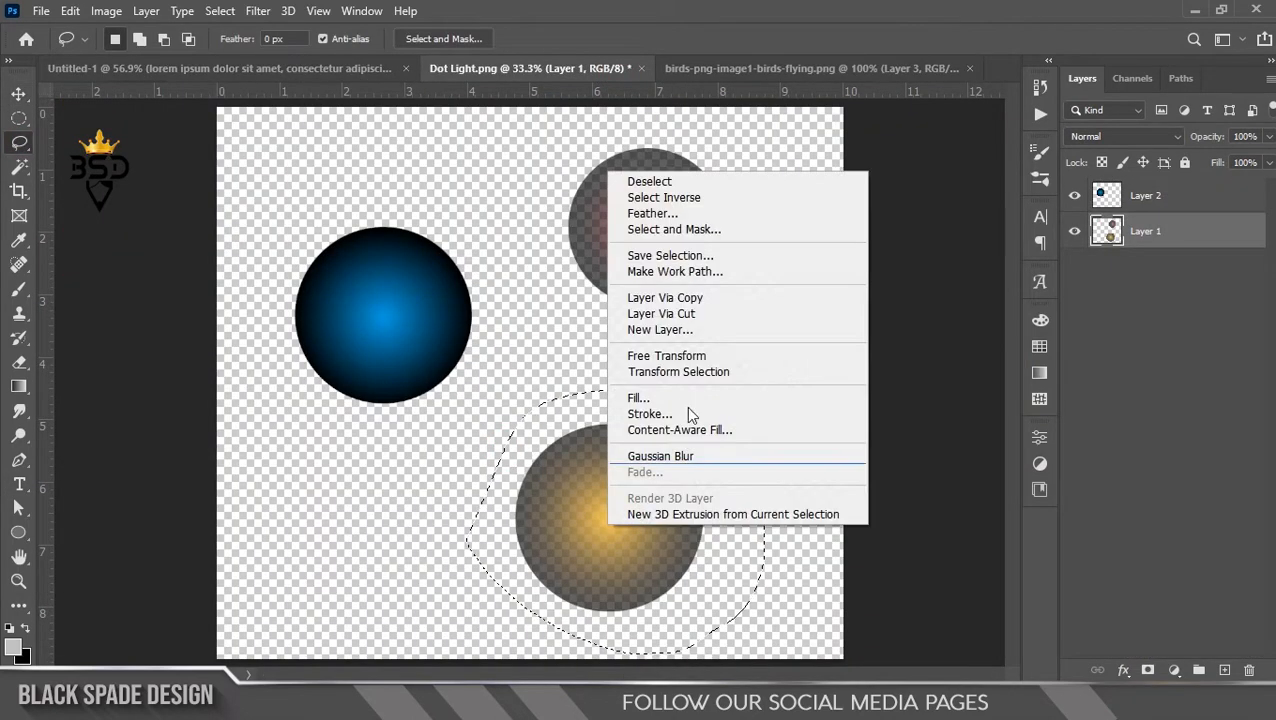
{"action": "left_click", "coordinate": [672, 314]}
{"action": "key", "text": "v"}
{"action": "left_click_drag", "start_coordinate": [616, 485], "coordinate": [336, 316]}
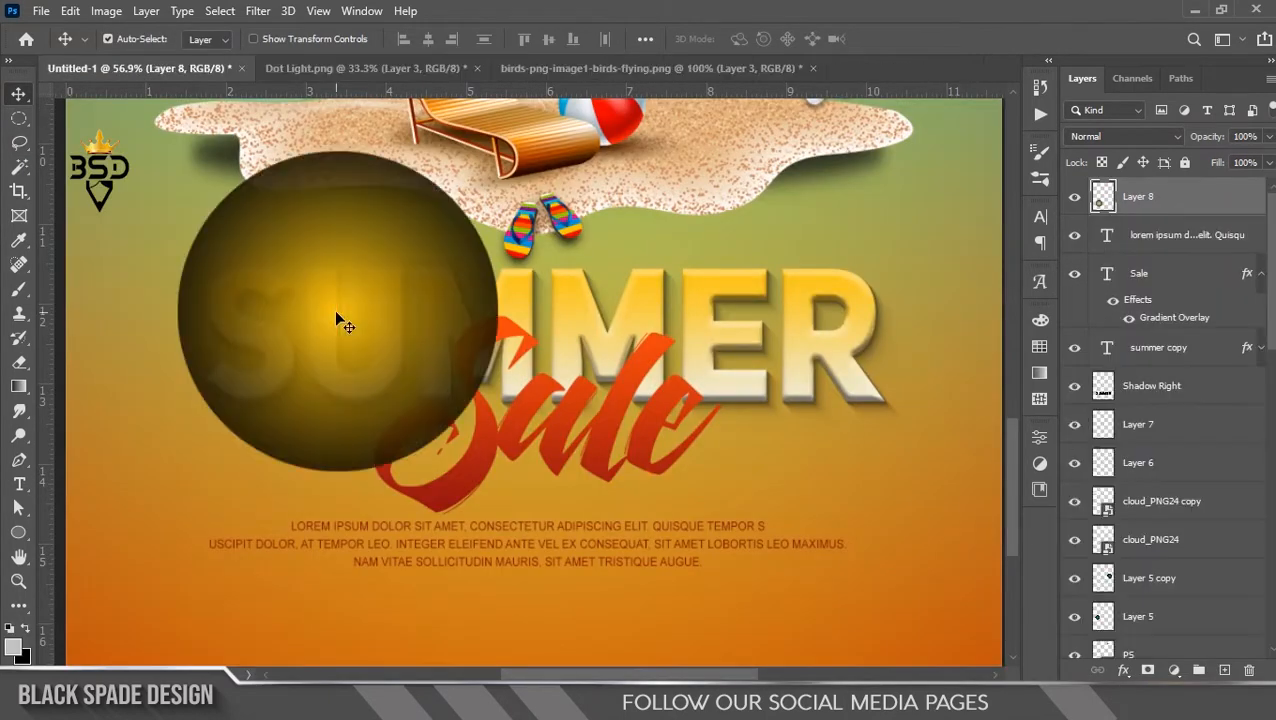
Try the Screen blending mode on the yellow light layer and settle on Lighten.
{"action": "left_click", "coordinate": [1150, 139]}
{"action": "left_click", "coordinate": [1095, 294]}
{"action": "left_click", "coordinate": [1145, 140]}
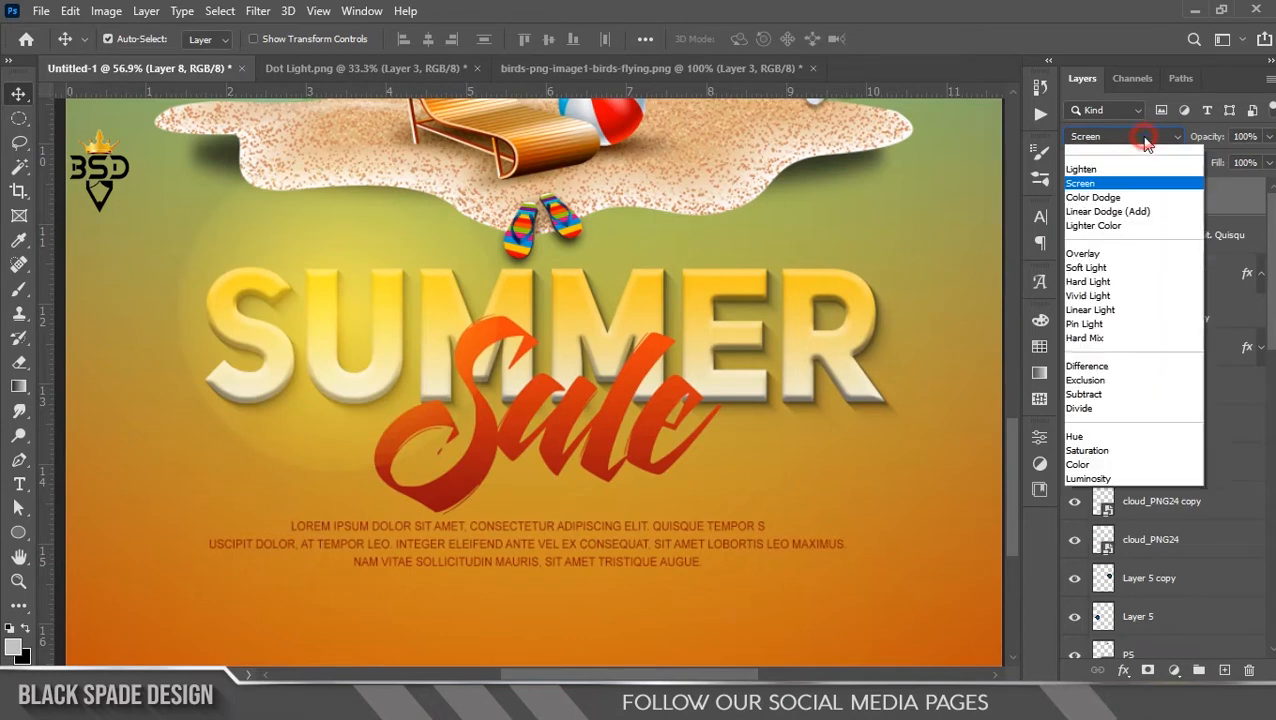
{"action": "left_click", "coordinate": [1088, 270]}
Scale the yellow light to about 75% and place it between the tops of the S and U of SUMMER.
{"action": "key", "text": "ctrl+t"}
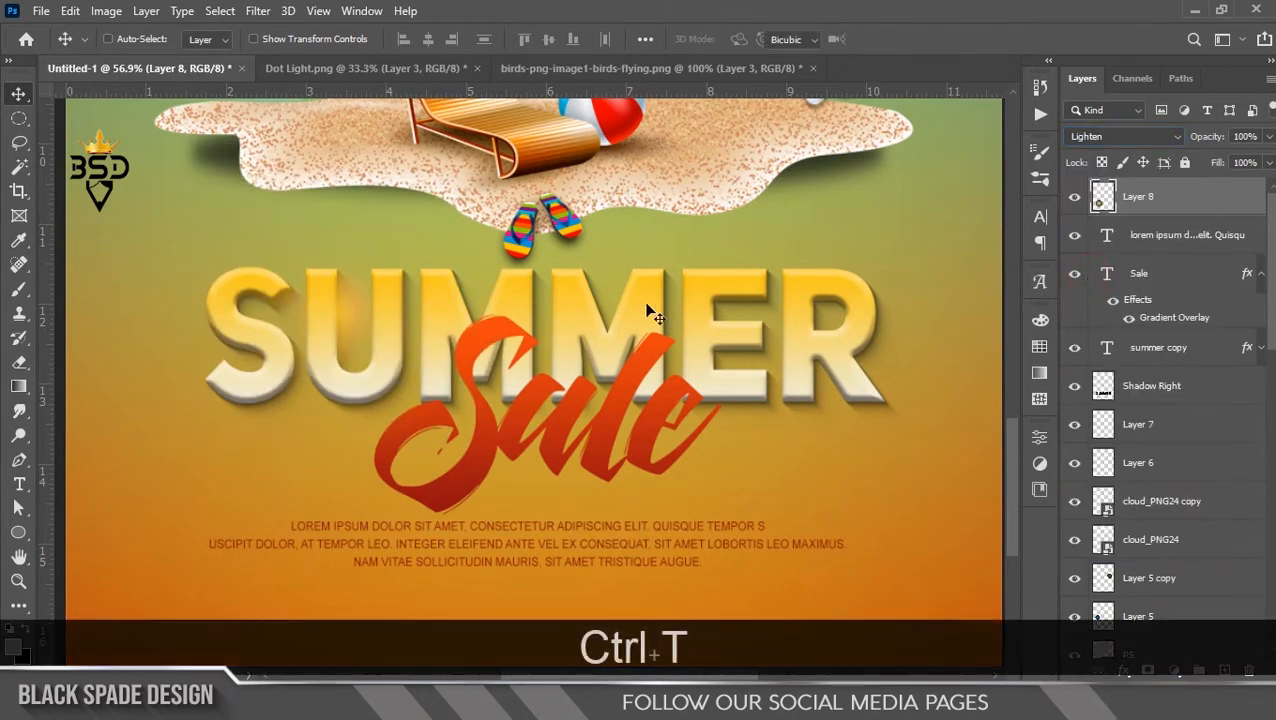
{"action": "left_click_drag", "start_coordinate": [496, 152], "coordinate": [456, 190]}
{"action": "left_click_drag", "start_coordinate": [395, 312], "coordinate": [371, 284]}
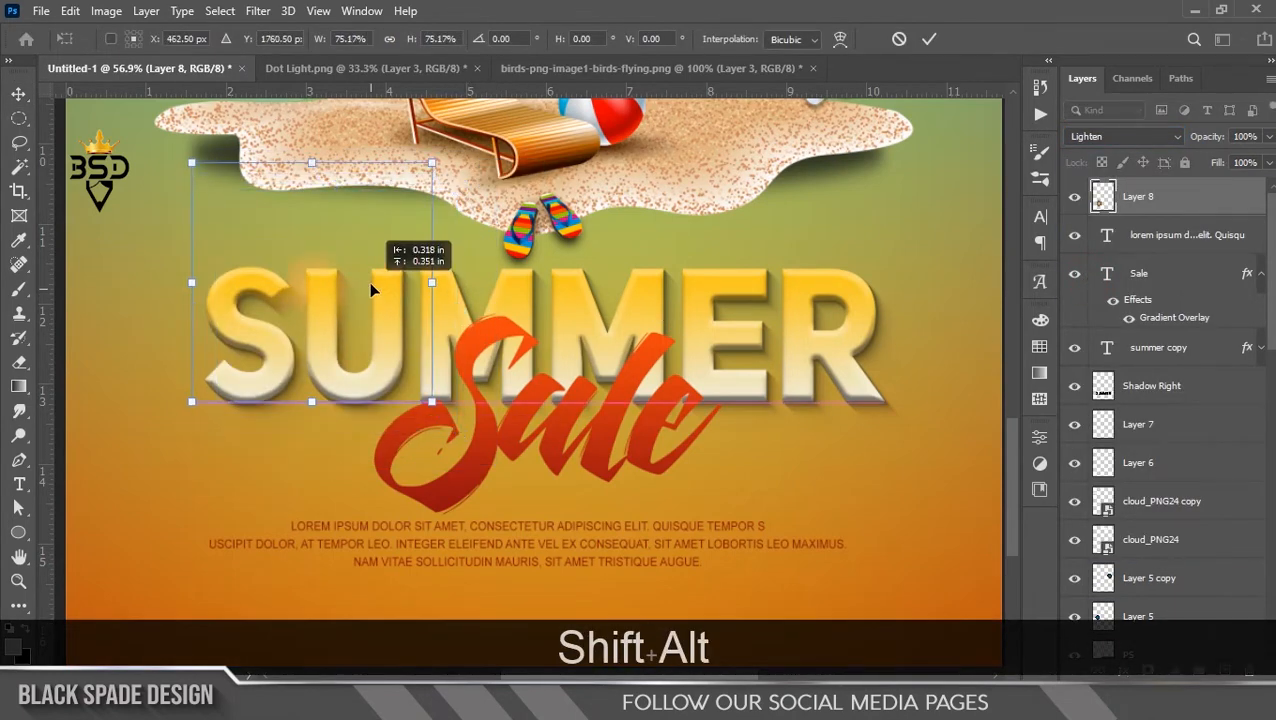
{"action": "key", "text": "Return"}
Duplicate the light layer and move the copy to the R at the end of SUMMER.
{"action": "key", "text": "ctrl+j"}
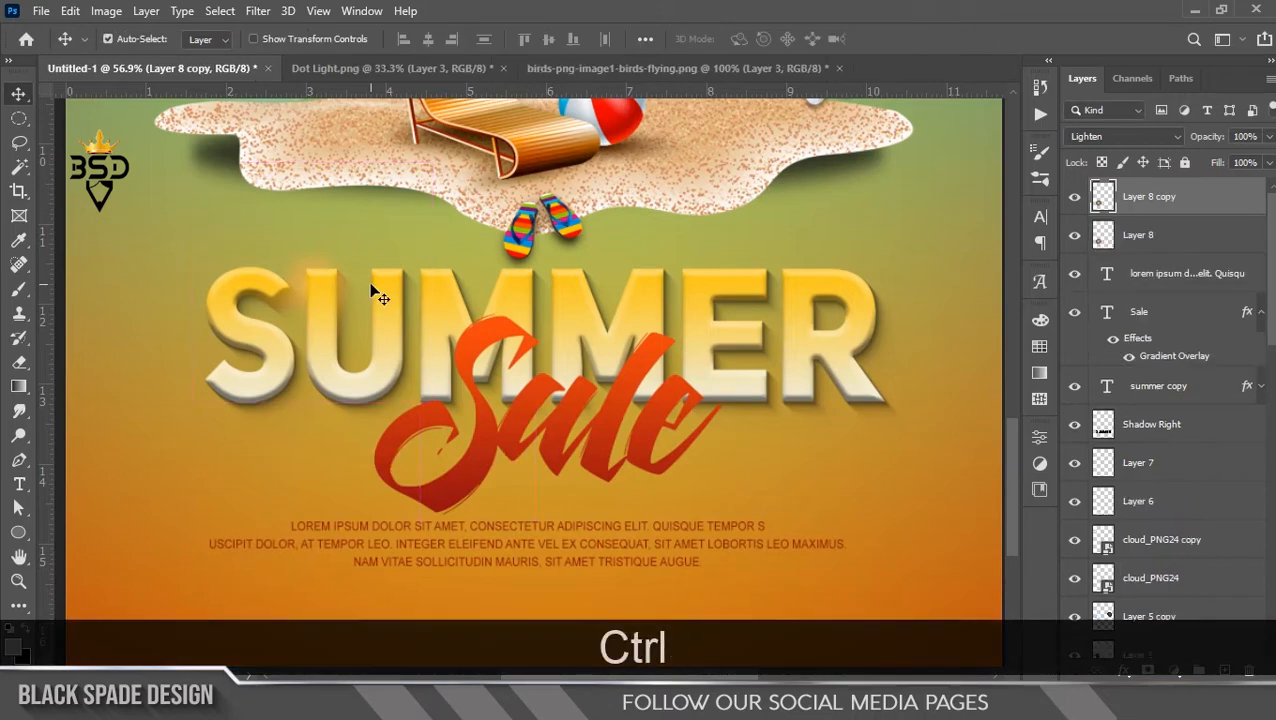
{"action": "key", "text": "ctrl+t"}
{"action": "left_click_drag", "start_coordinate": [375, 292], "coordinate": [858, 336]}
{"action": "key", "text": "Return"}
{"action": "scroll", "coordinate": [846, 333], "scroll_direction": "down", "scroll_amount": 5}
{"action": "scroll", "coordinate": [613, 492], "scroll_direction": "up", "scroll_amount": 2}
{"action": "left_click_drag", "start_coordinate": [612, 501], "coordinate": [661, 519]}
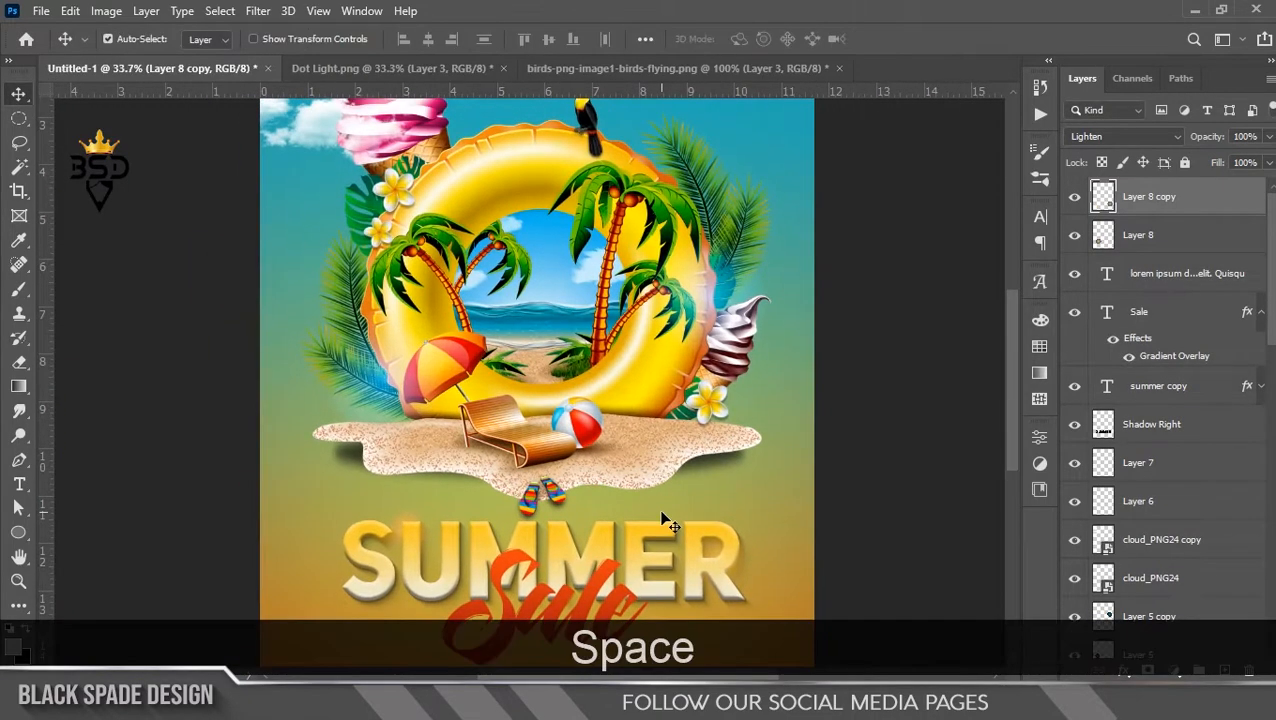
Duplicate the light layer at the end of SUMMER and move the copy up onto the upper part of the beach float.
{"action": "key", "text": "ctrl+j"}
{"action": "key", "text": "ctrl+t"}
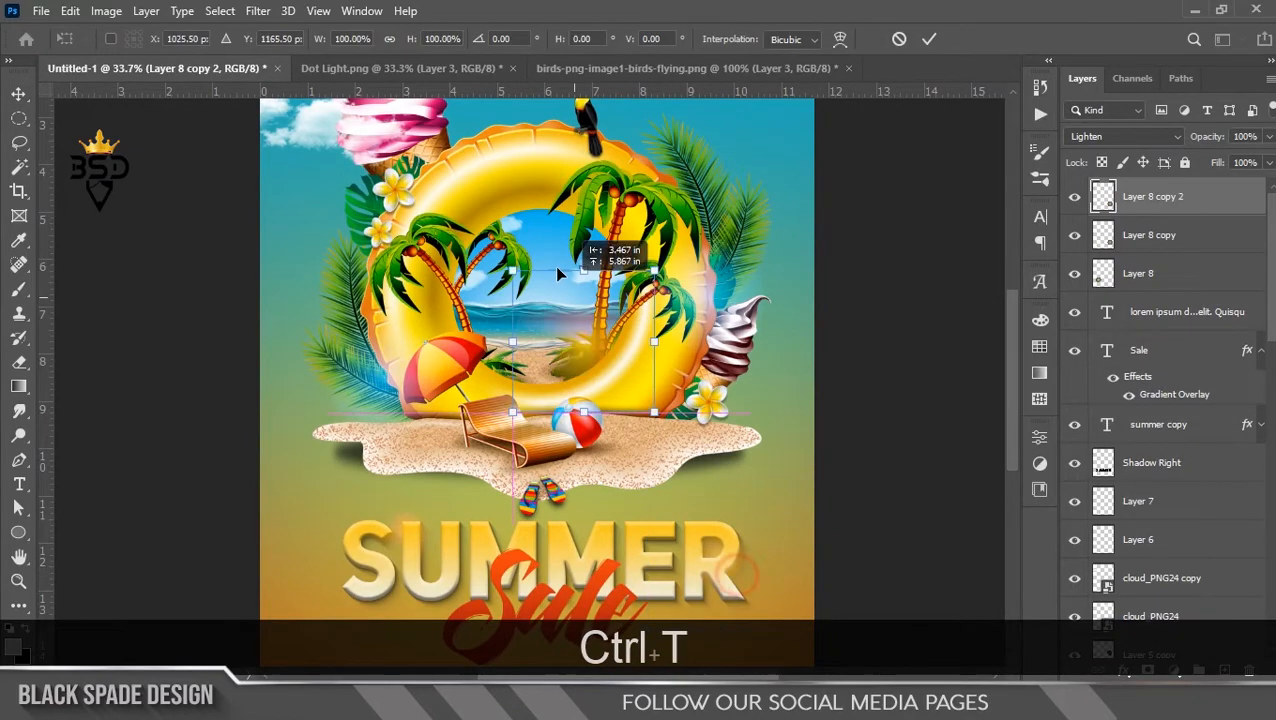
{"action": "left_click_drag", "start_coordinate": [563, 285], "coordinate": [508, 203]}
{"action": "key", "text": "Return"}
{"action": "scroll", "coordinate": [499, 436], "scroll_direction": "down", "scroll_amount": 3}
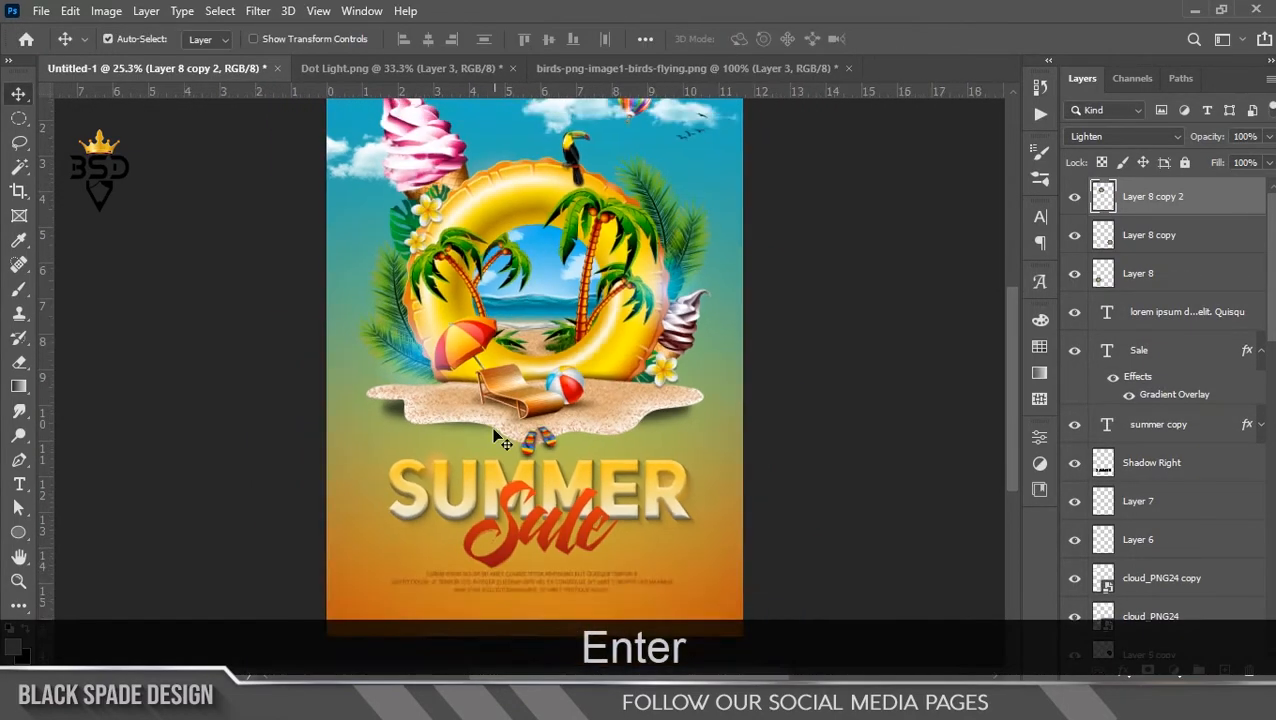
{"action": "scroll", "coordinate": [499, 436], "scroll_direction": "up", "scroll_amount": 4}
{"action": "left_click_drag", "start_coordinate": [532, 522], "coordinate": [523, 339]}
Close birds-png-image1-birds-flying.png without saving and bring up the Dot Light.png document.
{"action": "left_click", "coordinate": [839, 68]}
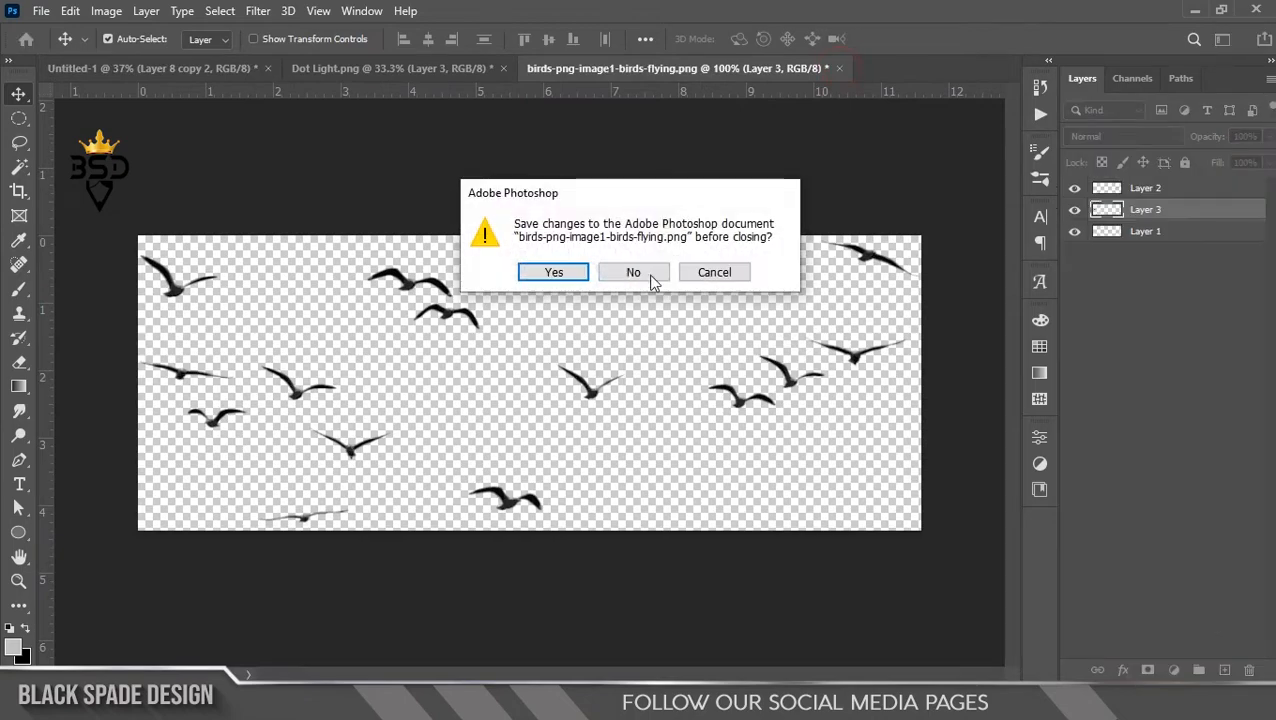
{"action": "left_click", "coordinate": [632, 271]}
{"action": "left_click", "coordinate": [426, 70]}
Cut the red light in Dot Light.png to its own layer and bring it into the poster over the Sale text.
{"action": "left_click", "coordinate": [627, 234]}
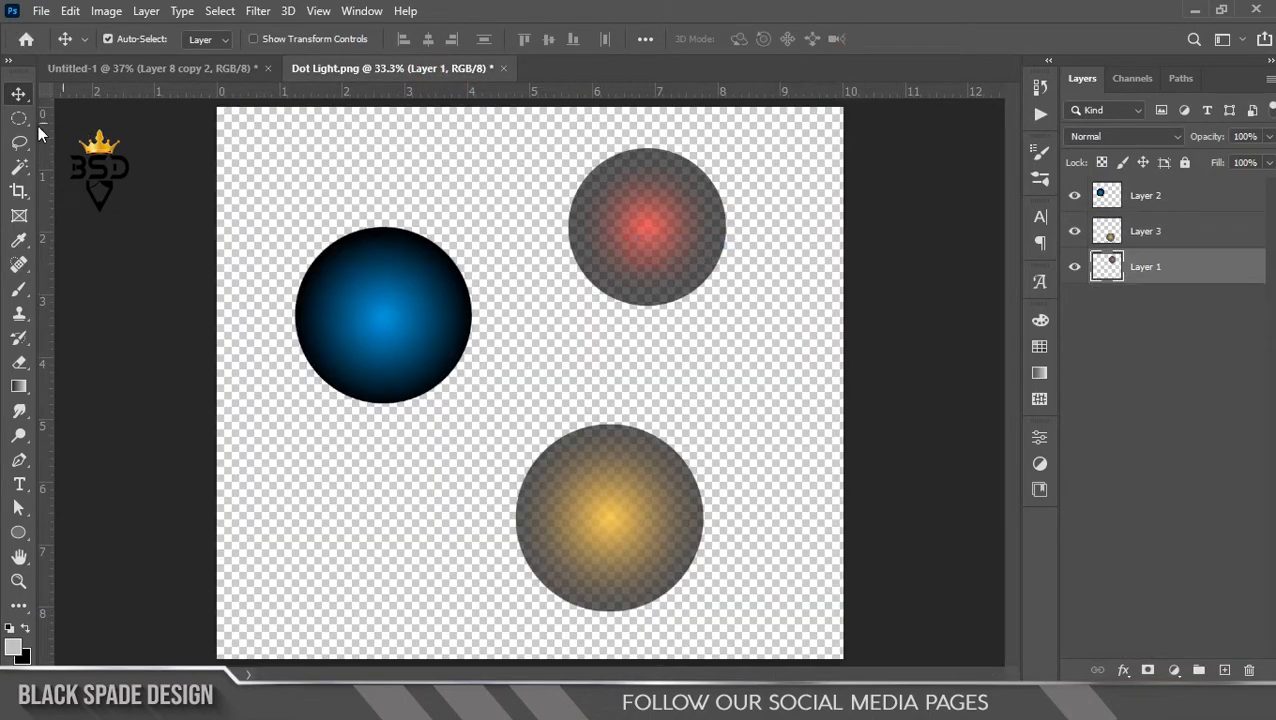
{"action": "key", "text": "l"}
{"action": "right_click", "coordinate": [635, 238]}
{"action": "mouse_move", "coordinate": [645, 358]}
{"action": "left_mouse_down"}
{"action": "mouse_move", "coordinate": [635, 238]}
{"action": "mouse_move", "coordinate": [150, 68]}
{"action": "mouse_move", "coordinate": [480, 463]}
{"action": "mouse_move", "coordinate": [478, 490]}
{"action": "left_mouse_up"}
{"action": "left_click", "coordinate": [692, 384]}
{"action": "key", "text": "v"}
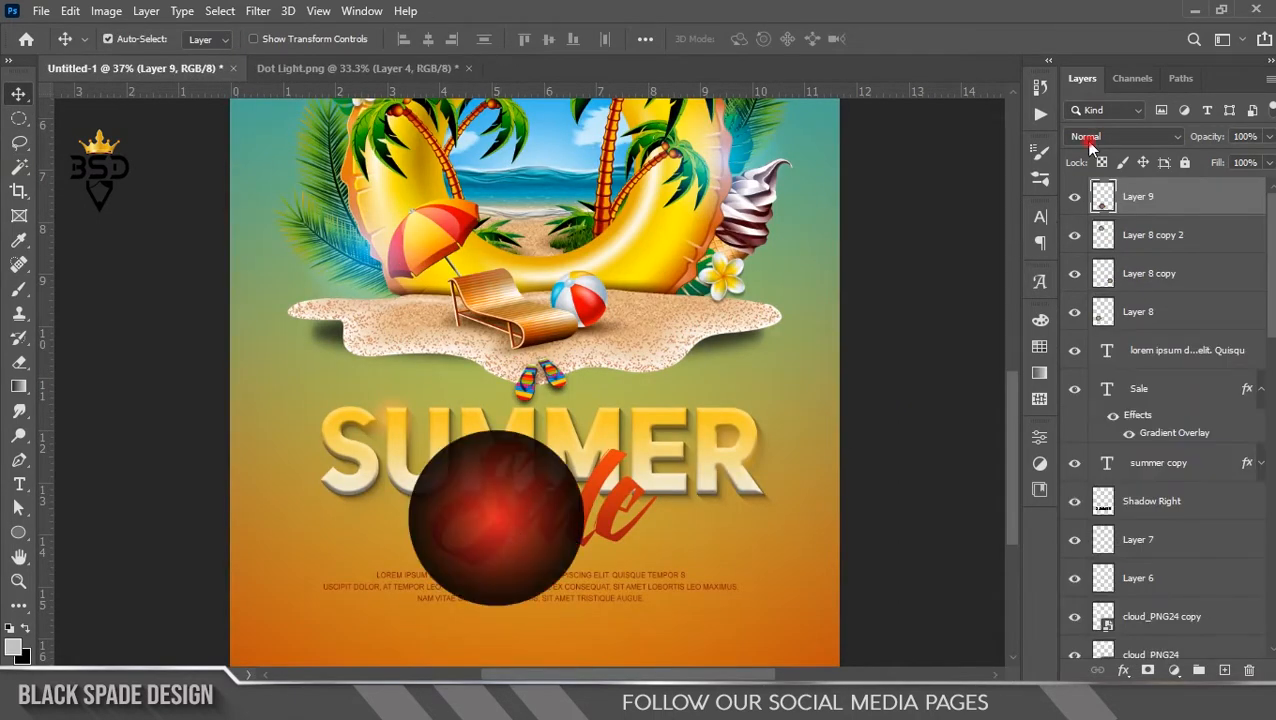
Set the red light's blending mode to Screen and place it over the S of Sale at about 73% of its size.
{"action": "left_click", "coordinate": [1090, 143]}
{"action": "left_click", "coordinate": [1090, 290]}
{"action": "key", "text": "ctrl+t"}
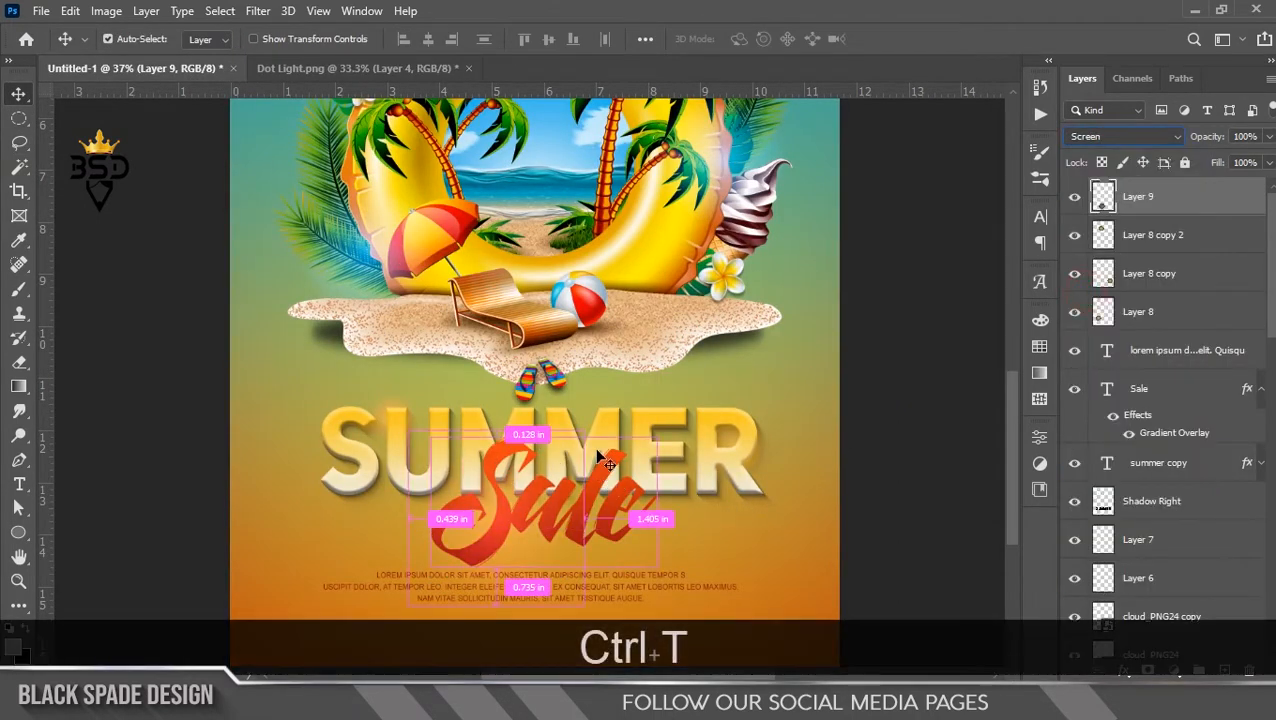
{"action": "left_click_drag", "start_coordinate": [583, 430], "coordinate": [563, 449]}
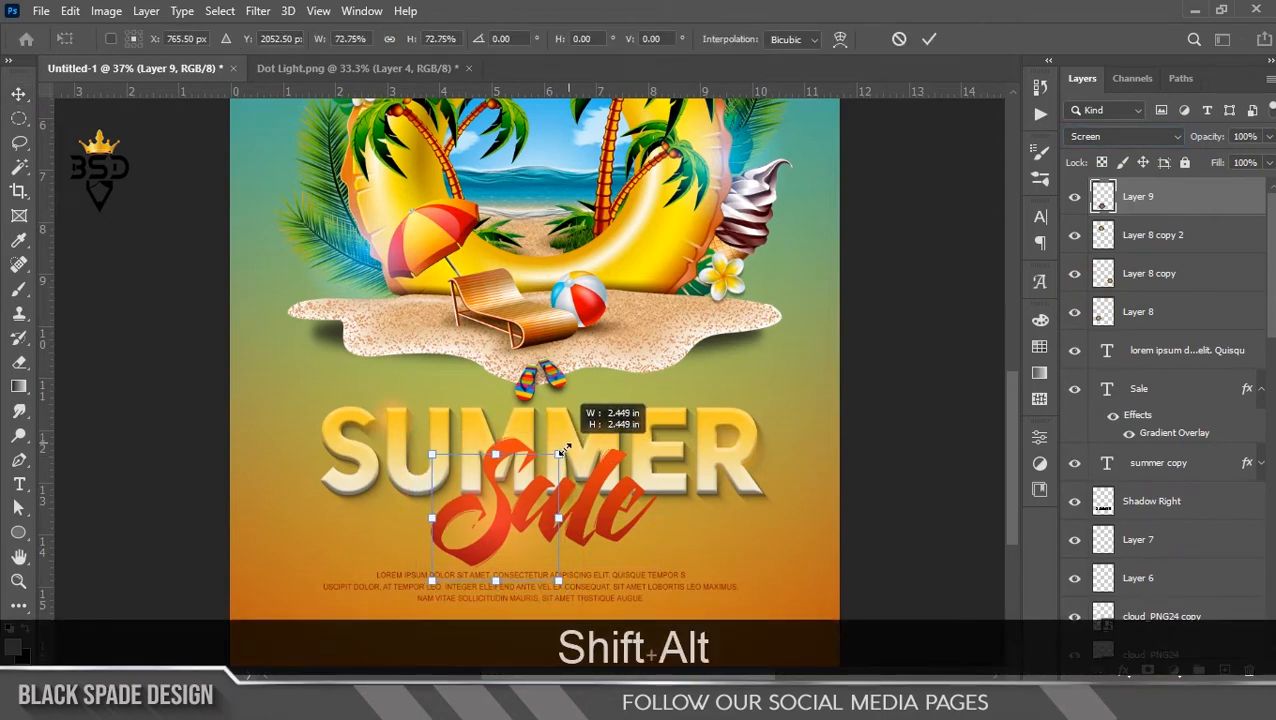
{"action": "left_click_drag", "start_coordinate": [497, 527], "coordinate": [542, 424]}
{"action": "key", "text": "Return"}
{"action": "scroll", "coordinate": [498, 525], "scroll_direction": "up", "scroll_amount": 6}
{"action": "scroll", "coordinate": [541, 423], "scroll_direction": "down", "scroll_amount": 4}
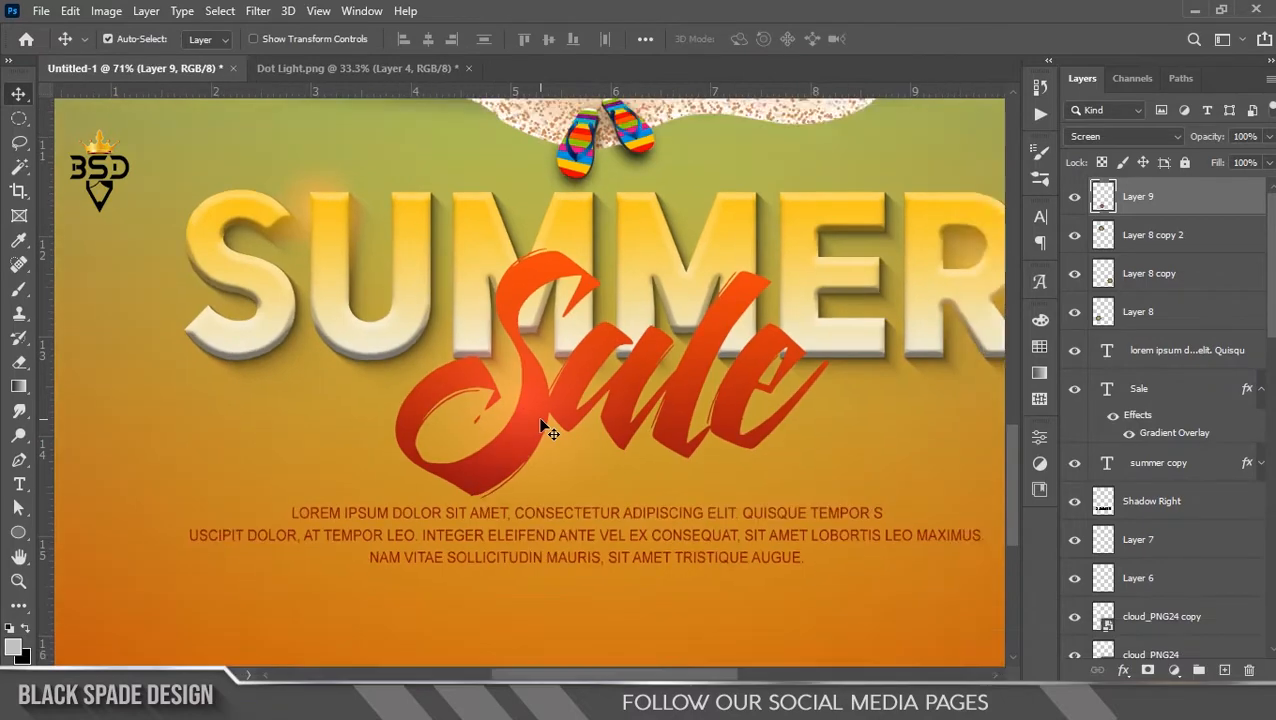
{"action": "scroll", "coordinate": [543, 420], "scroll_direction": "down", "scroll_amount": 2}
{"action": "scroll", "coordinate": [547, 420], "scroll_direction": "up", "scroll_amount": 4}
{"action": "left_click_drag", "start_coordinate": [570, 490], "coordinate": [582, 337]}
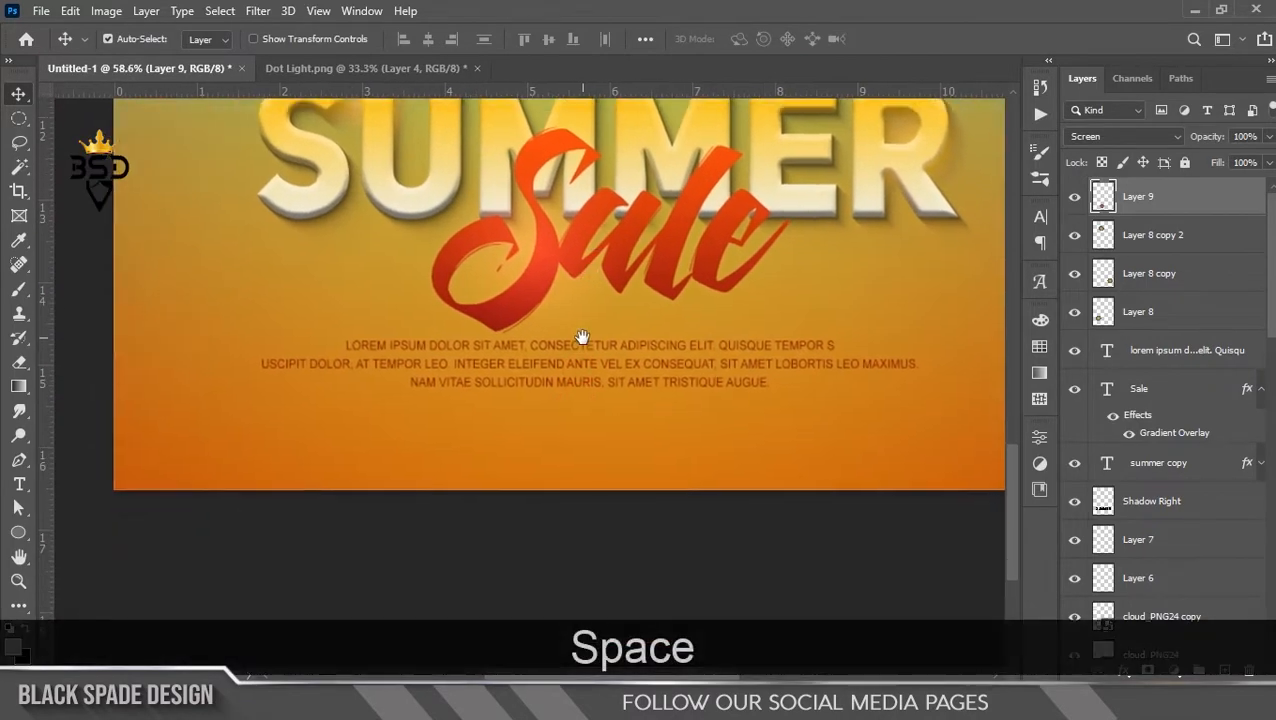
Switch to File Explorer and open Icon from the Summer folder on the Desktop in Photoshop.
{"action": "left_click", "coordinate": [445, 676]}
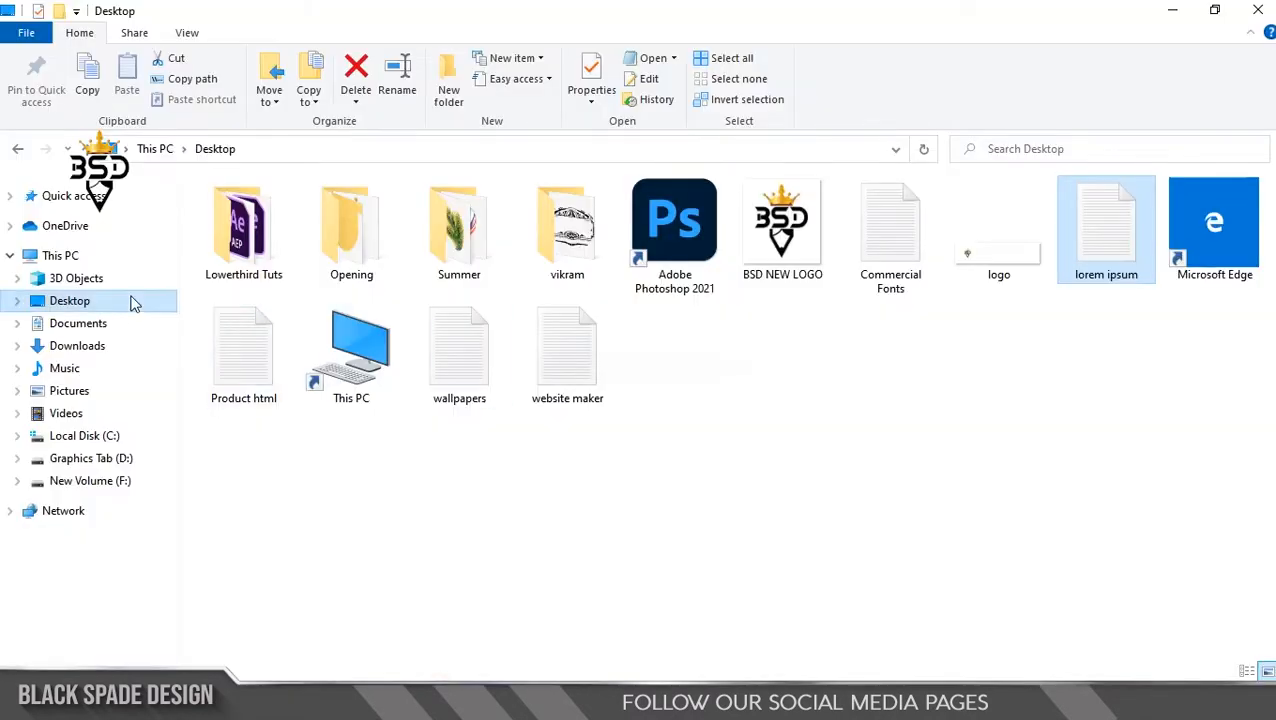
{"action": "double_click", "coordinate": [459, 228]}
{"action": "left_click", "coordinate": [1133, 246]}
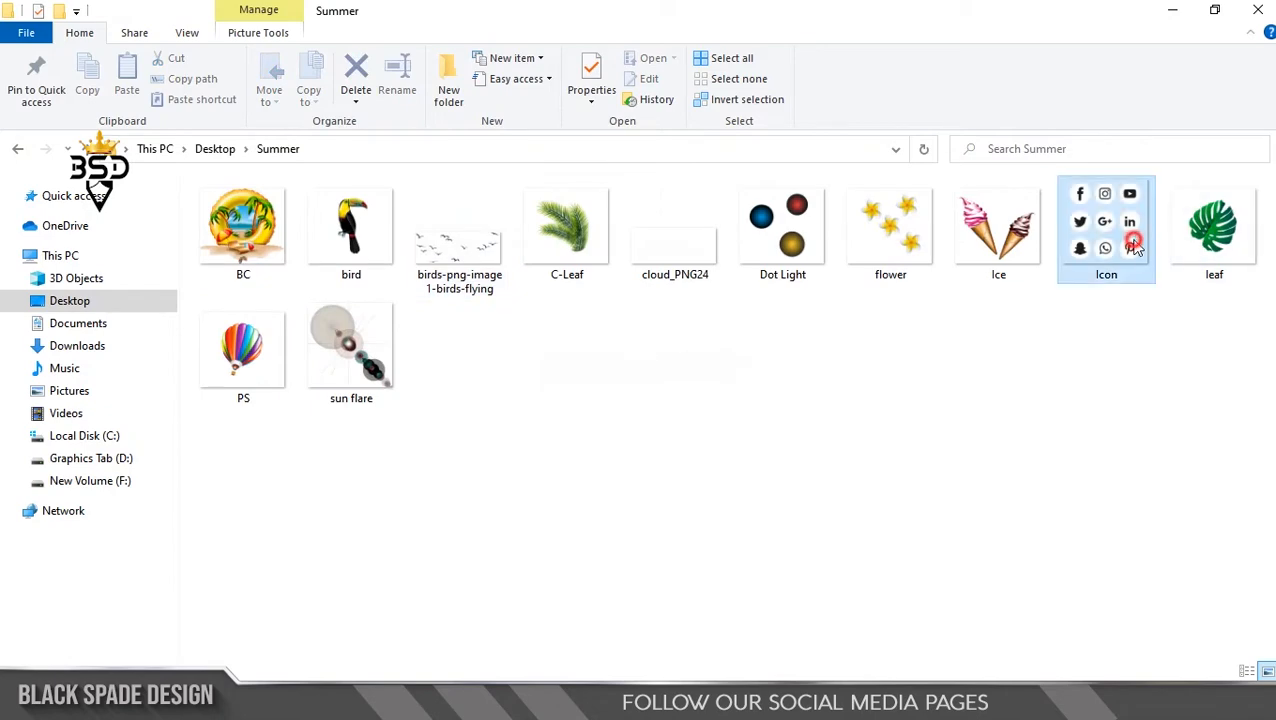
{"action": "left_click_drag", "start_coordinate": [1103, 222], "coordinate": [775, 66]}
Cut the Facebook, Instagram and YouTube icons to their own layer and bring them into the poster beneath the paragraph.
{"action": "left_click", "coordinate": [18, 118]}
{"action": "left_click", "coordinate": [74, 117]}
{"action": "left_click_drag", "start_coordinate": [313, 157], "coordinate": [764, 314]}
{"action": "right_click", "coordinate": [707, 268]}
{"action": "left_click", "coordinate": [757, 398]}
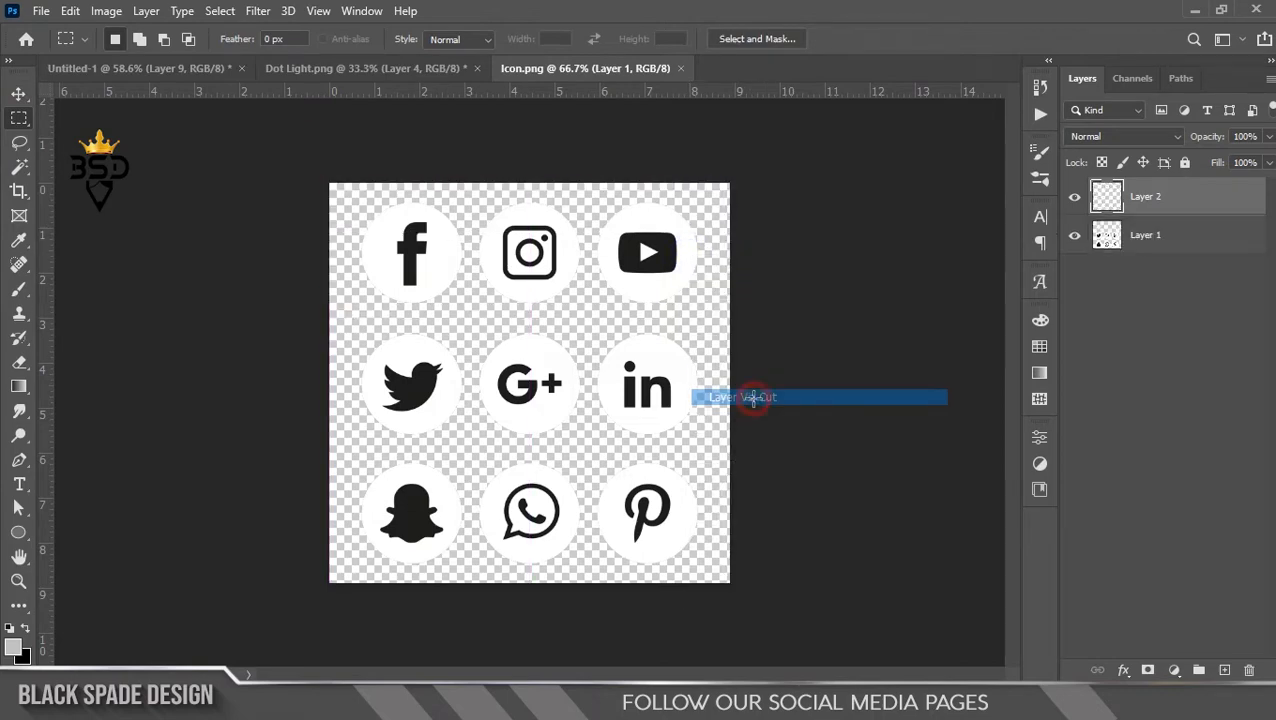
{"action": "key", "text": "v"}
{"action": "left_click_drag", "start_coordinate": [660, 276], "coordinate": [192, 76]}
{"action": "left_click_drag", "start_coordinate": [532, 604], "coordinate": [558, 523]}
Set the social icons' blending mode to Overlay and scale them down near the poster's lower edge.
{"action": "scroll", "coordinate": [560, 604], "scroll_direction": "up", "scroll_amount": 2}
{"action": "left_click", "coordinate": [1110, 136]}
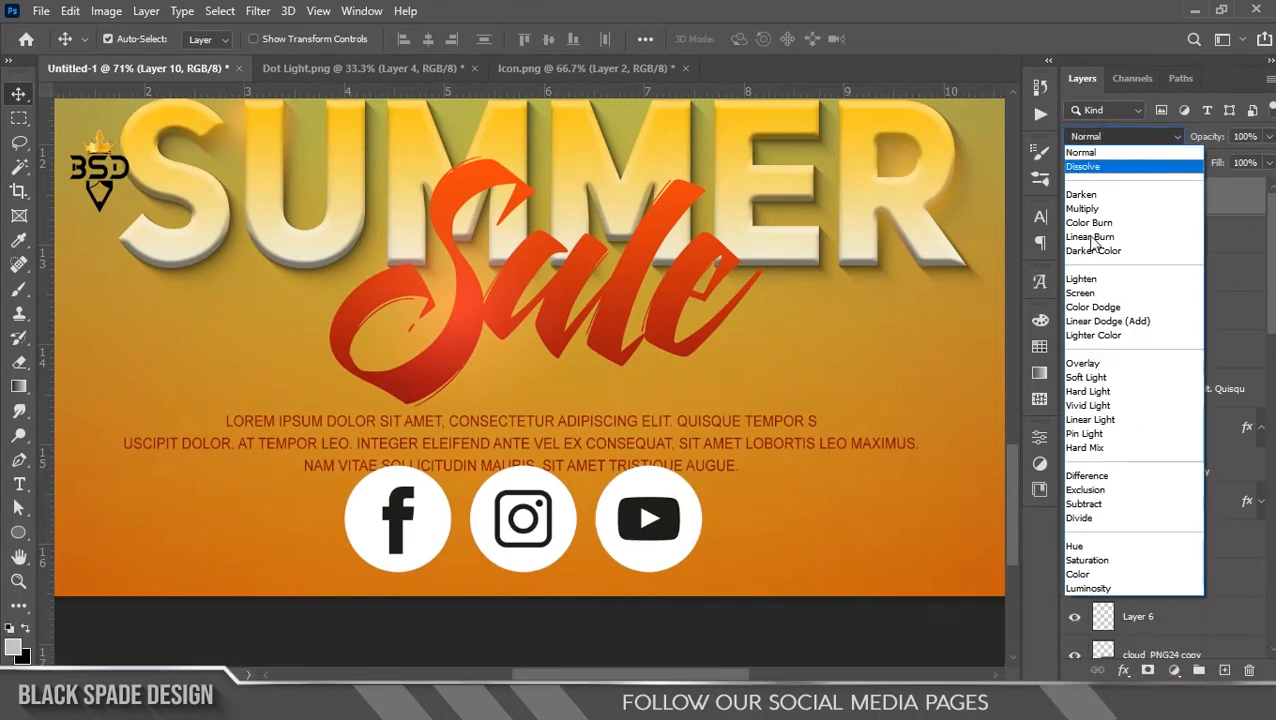
{"action": "left_click", "coordinate": [1083, 363]}
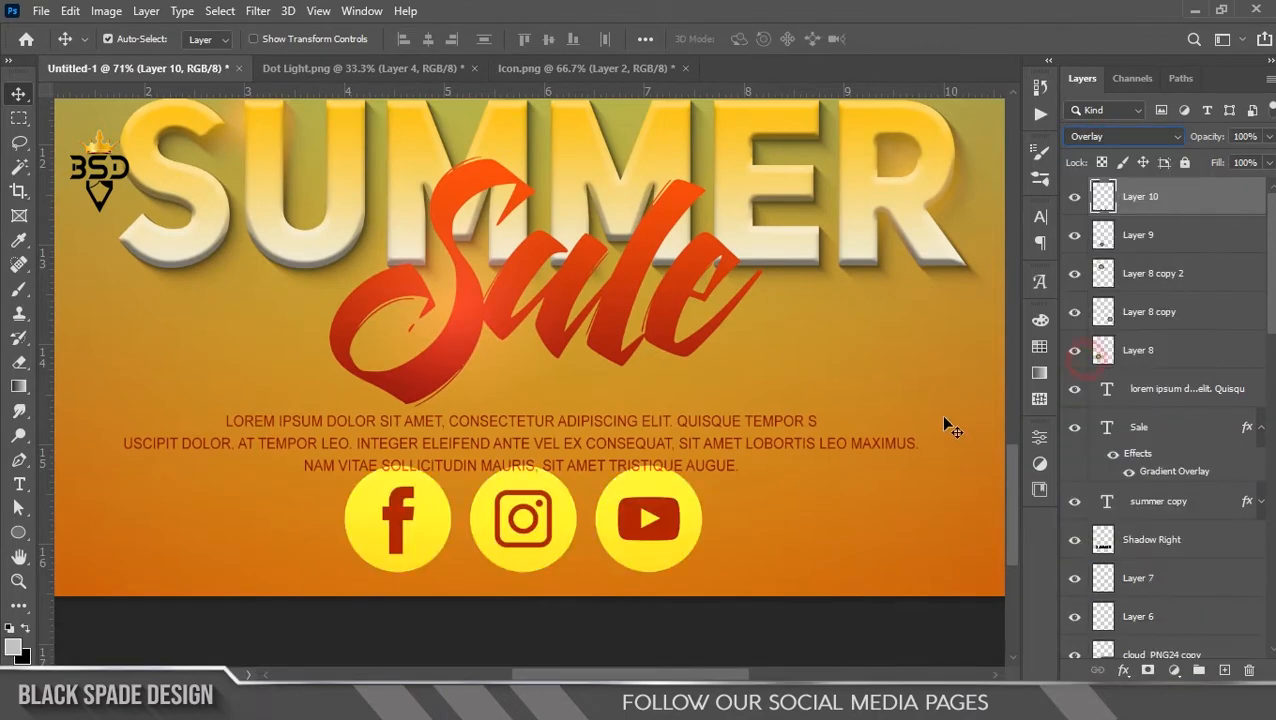
{"action": "key", "text": "ctrl+t"}
{"action": "key", "text": "shift"}
{"action": "left_click_drag", "start_coordinate": [702, 467], "coordinate": [484, 478]}
{"action": "key", "text": "Return"}
{"action": "scroll", "coordinate": [470, 565], "scroll_direction": "up", "scroll_amount": 2}
Add a text layer reading /SHOPNAME beside the YouTube icon.
{"action": "key", "text": "t"}
{"action": "left_click", "coordinate": [518, 449]}
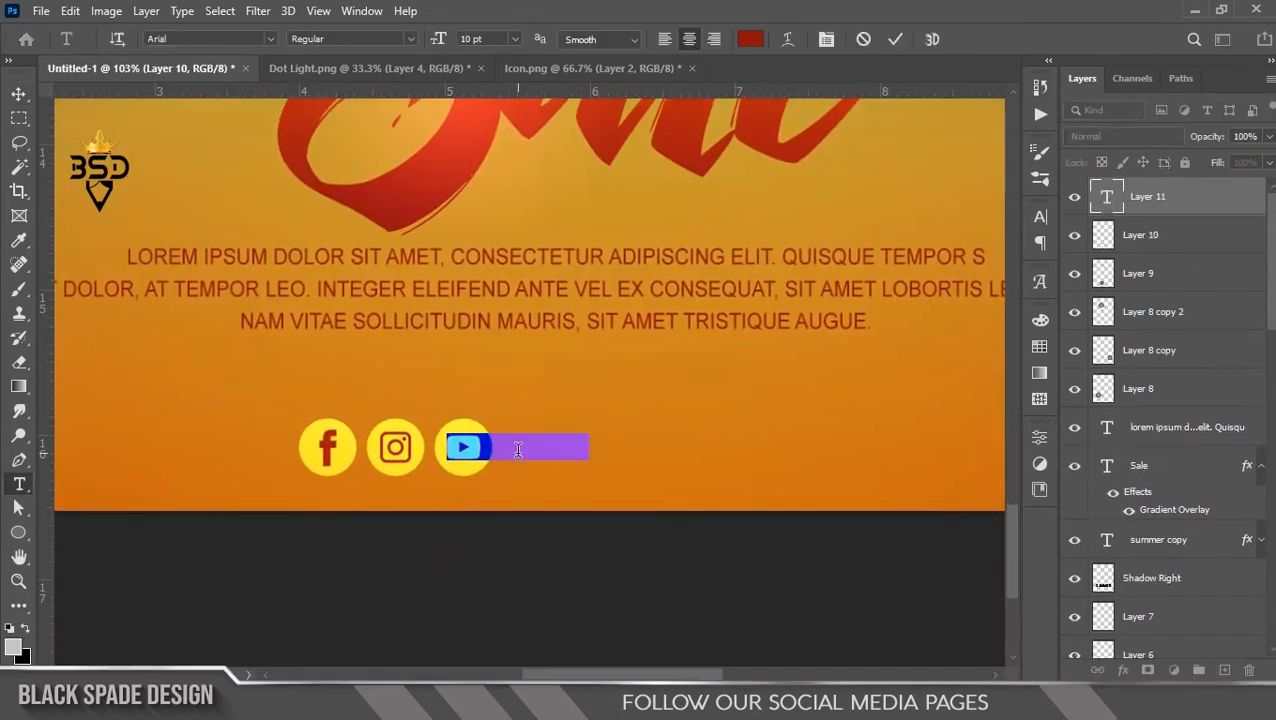
{"action": "key", "text": "BackSpace"}
{"action": "type", "text": "/H"}
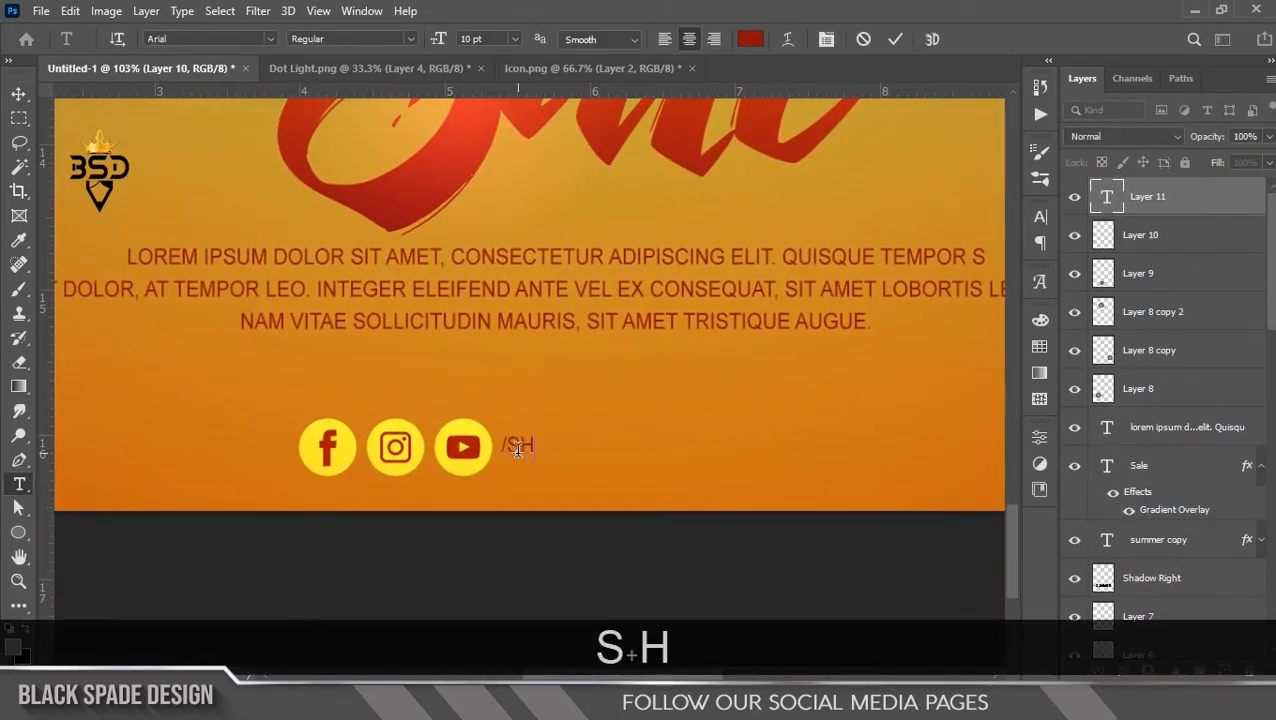
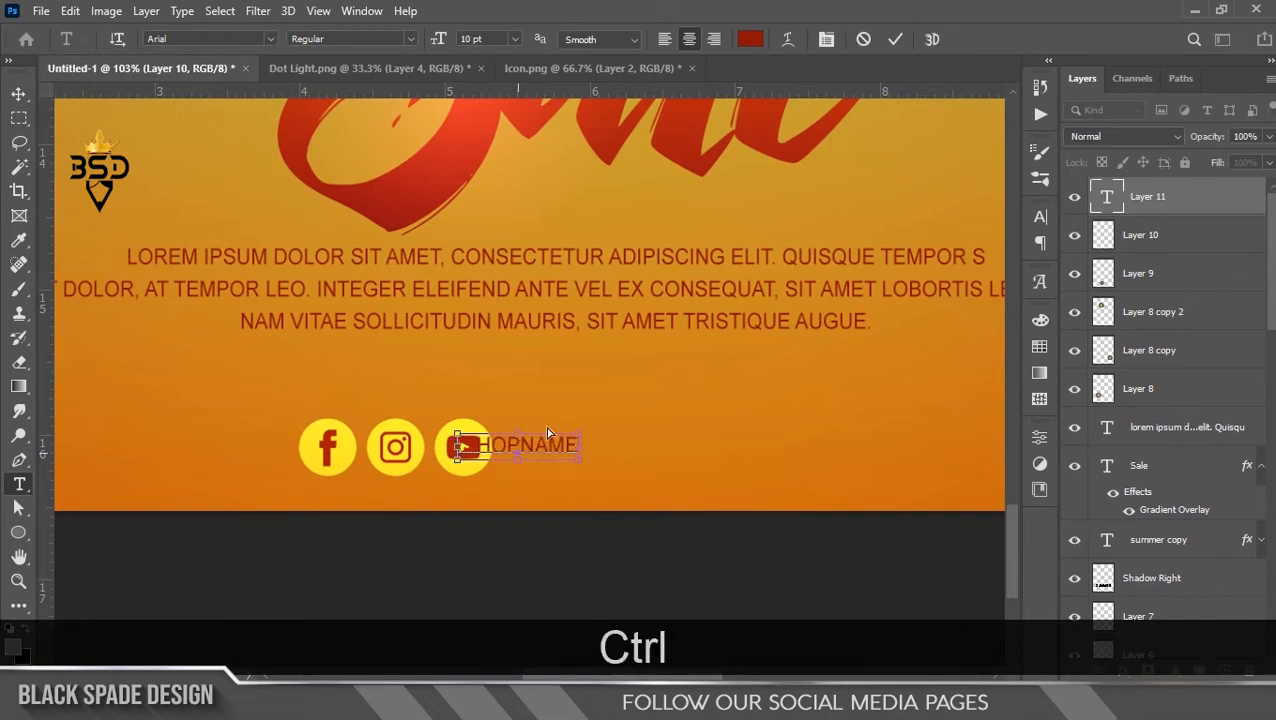
{"action": "type", "text": "OPNAME"}
Set the /SHOPNAME text size to 23 pt and align the text just to the right of the YouTube icon.
{"action": "key", "text": "ctrl+a"}
{"action": "left_click", "coordinate": [826, 39]}
{"action": "left_click_drag", "start_coordinate": [826, 270], "coordinate": [840, 268]}
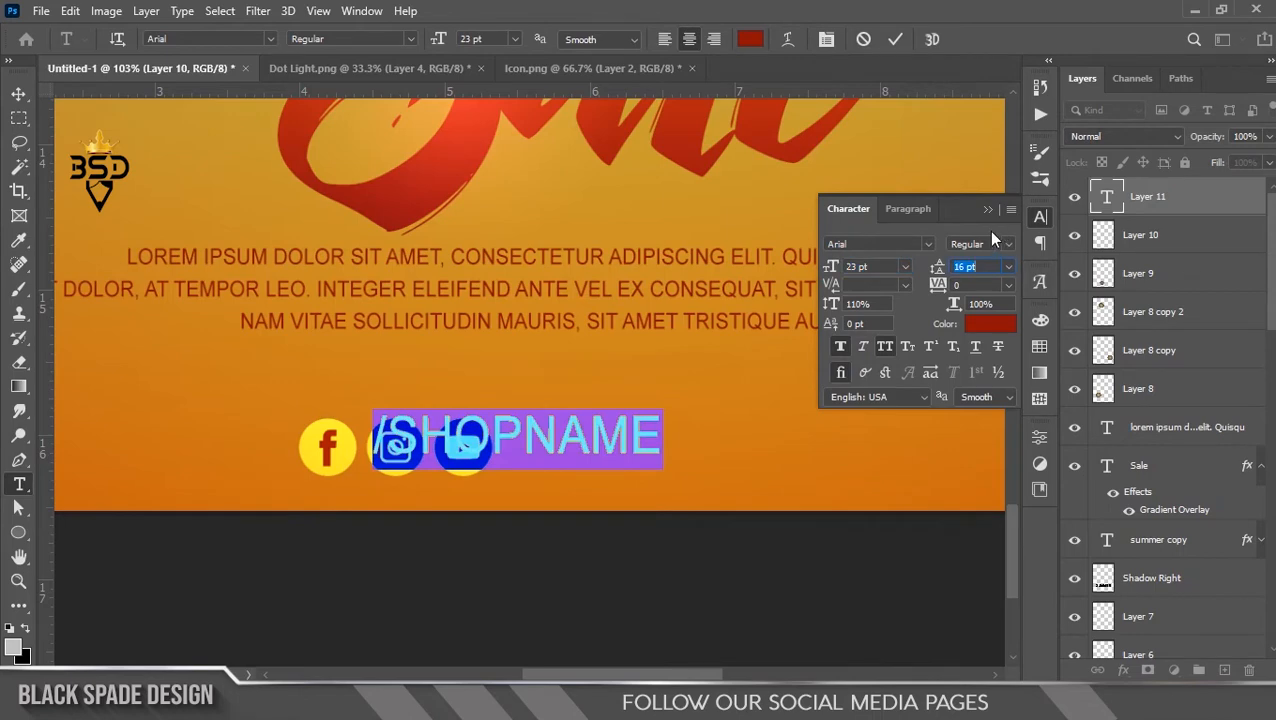
{"action": "left_click", "coordinate": [894, 40]}
{"action": "key", "text": "v"}
{"action": "left_click_drag", "start_coordinate": [680, 450], "coordinate": [713, 447]}
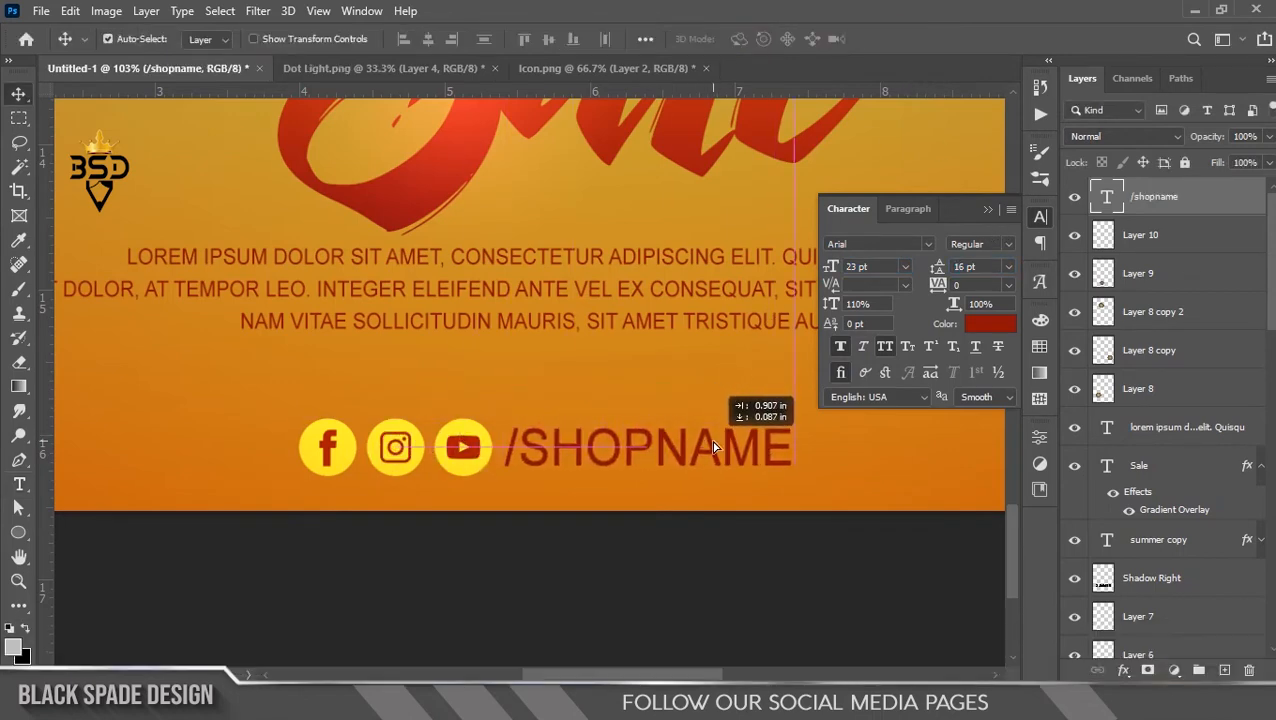
{"action": "key", "text": "Left"}
Scale the social icons and /SHOPNAME together to about 75% and place them centrally beneath the paragraph.
{"action": "left_click", "coordinate": [1140, 235], "text": "ctrl"}
{"action": "left_click", "coordinate": [987, 209]}
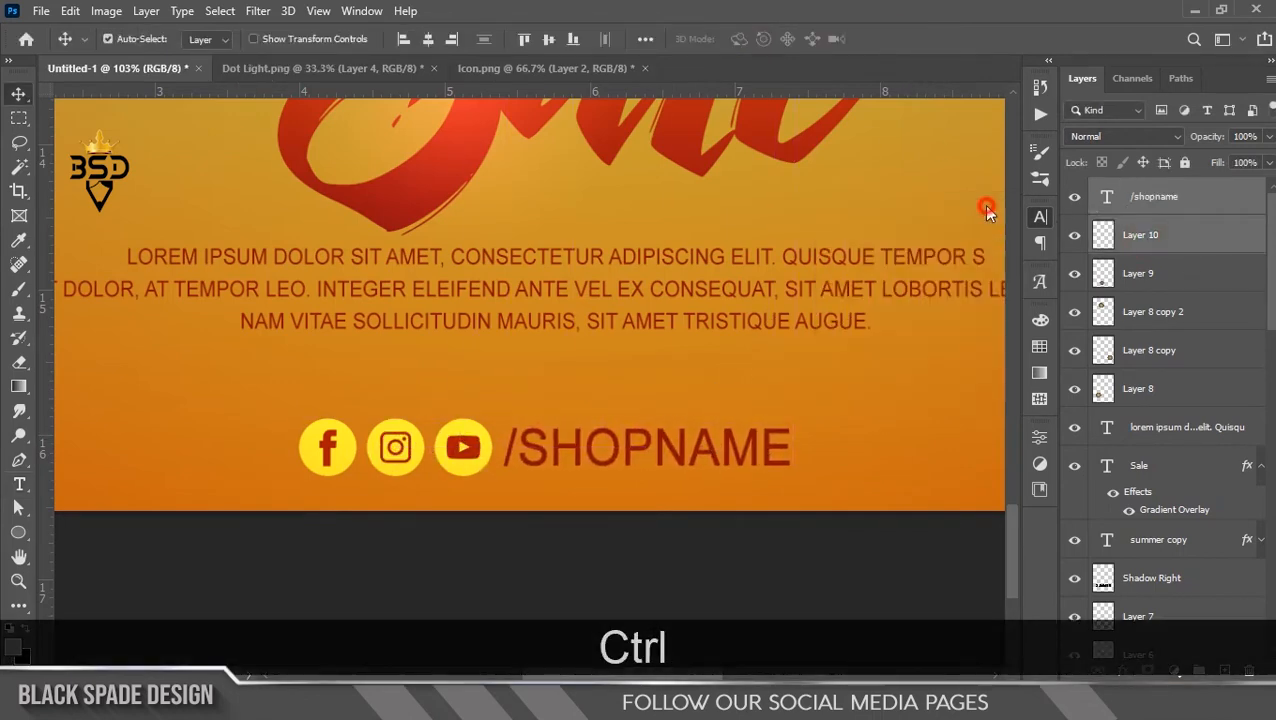
{"action": "key", "text": "ctrl+t"}
{"action": "left_click_drag", "start_coordinate": [744, 416], "coordinate": [660, 376]}
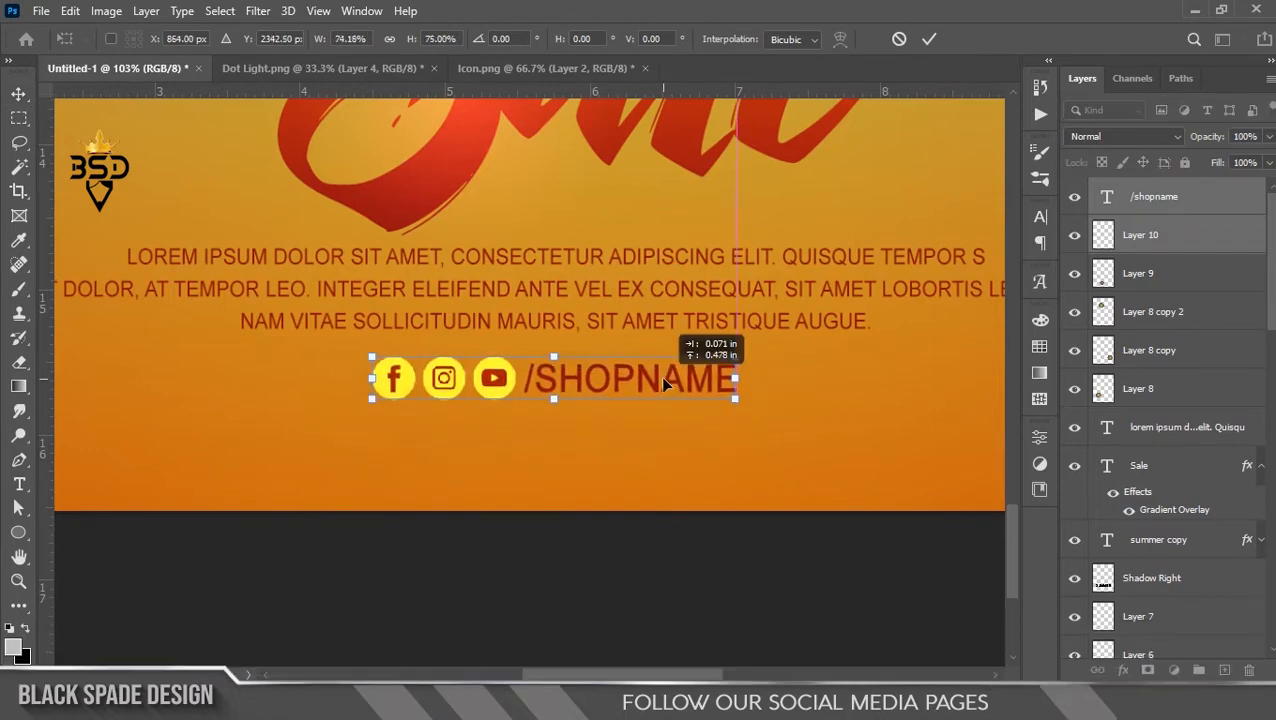
{"action": "key", "text": "Return"}
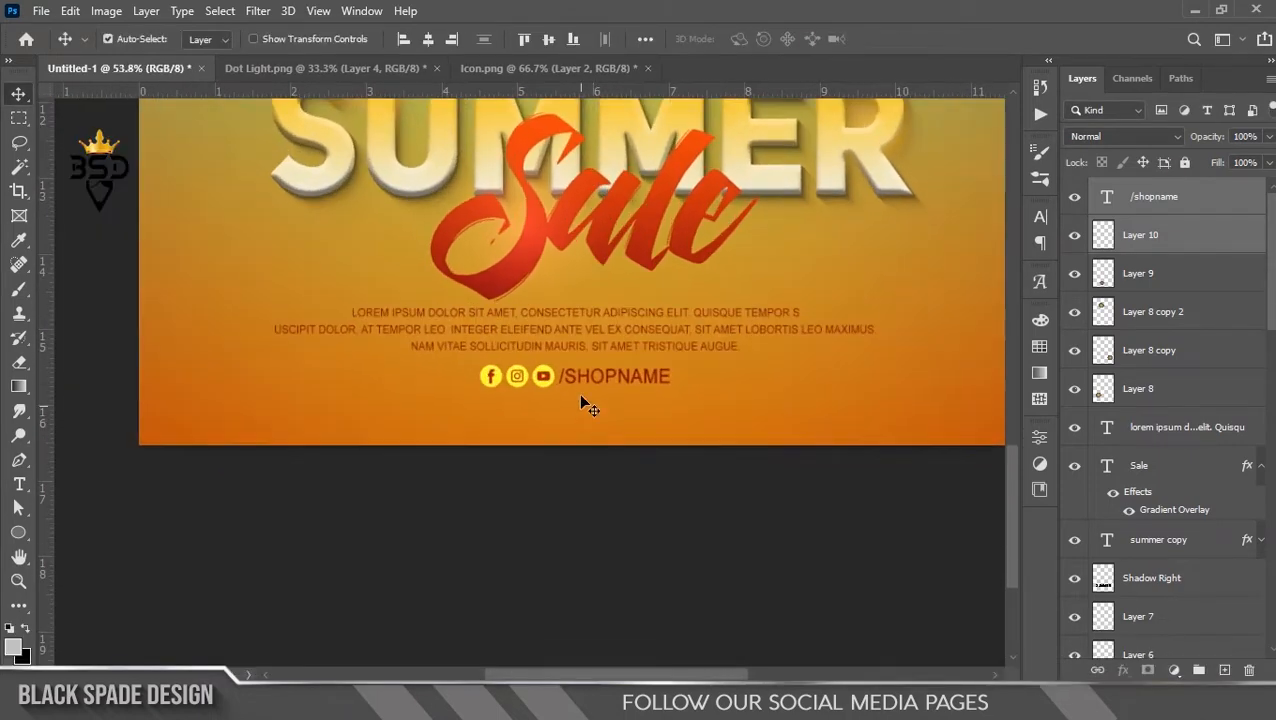
{"action": "left_click_drag", "start_coordinate": [579, 379], "coordinate": [591, 386]}
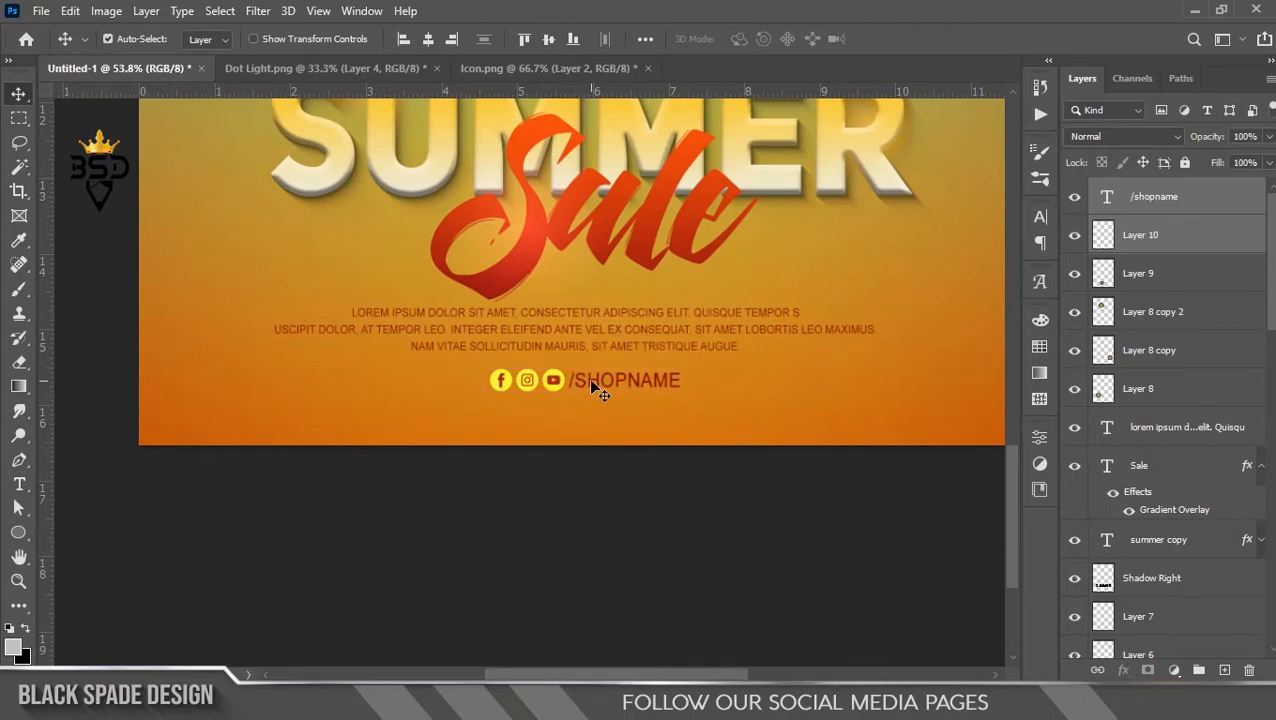
Select the BC layer holding the beach float scene.
{"action": "scroll", "coordinate": [591, 382], "scroll_direction": "down", "scroll_amount": 8}
{"action": "scroll", "coordinate": [594, 362], "scroll_direction": "up", "scroll_amount": 11}
{"action": "key", "text": "space"}
{"action": "left_click_drag", "start_coordinate": [630, 428], "coordinate": [622, 320]}
{"action": "right_click", "coordinate": [644, 447]}
{"action": "left_click", "coordinate": [650, 452]}
{"action": "scroll", "coordinate": [607, 427], "scroll_direction": "down", "scroll_amount": 2}
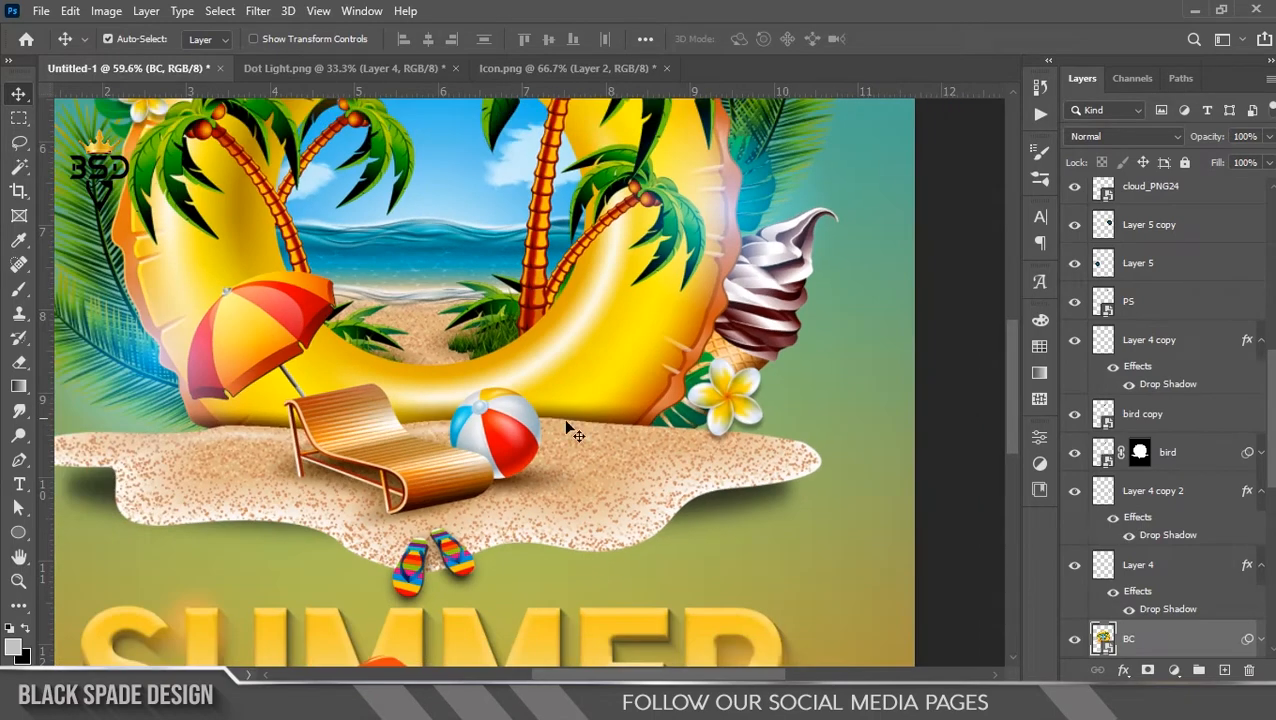
Activate the Custom Shape tool and browse the shape collection info graphic studio set, keeping the scalloped flower shape.
{"action": "right_click", "coordinate": [12, 544]}
{"action": "left_click", "coordinate": [90, 600]}
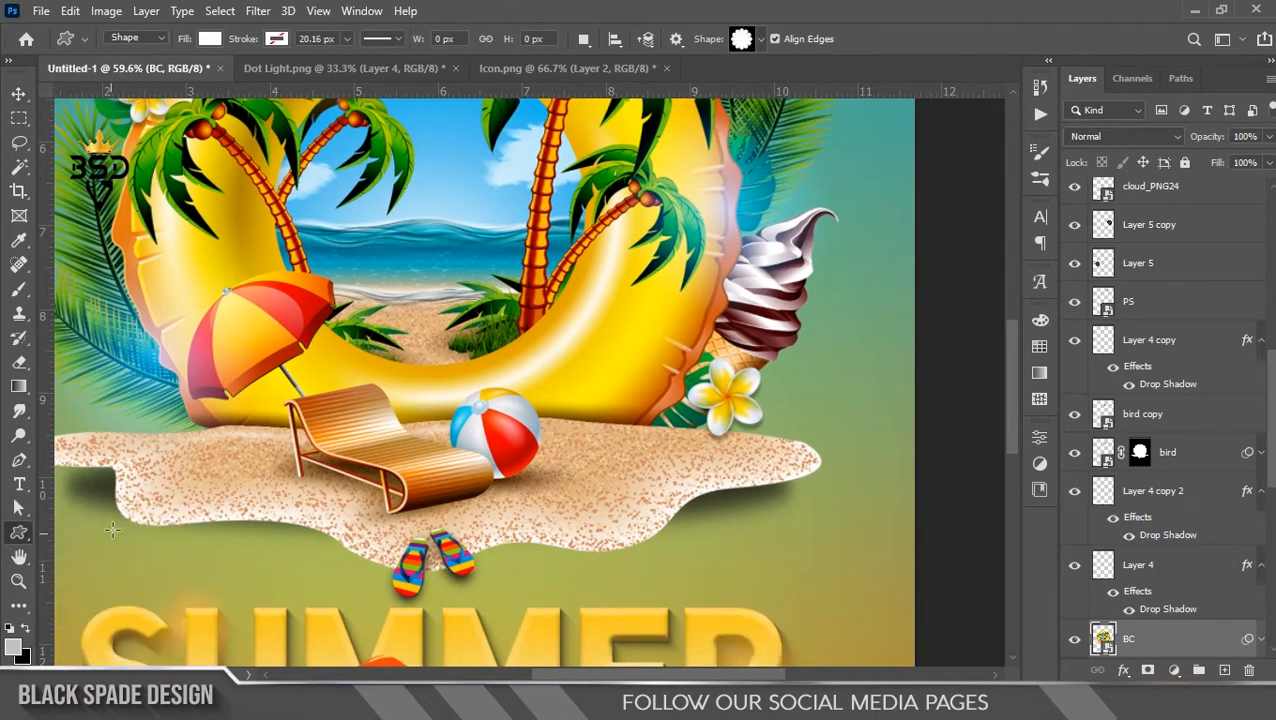
{"action": "left_click", "coordinate": [761, 40]}
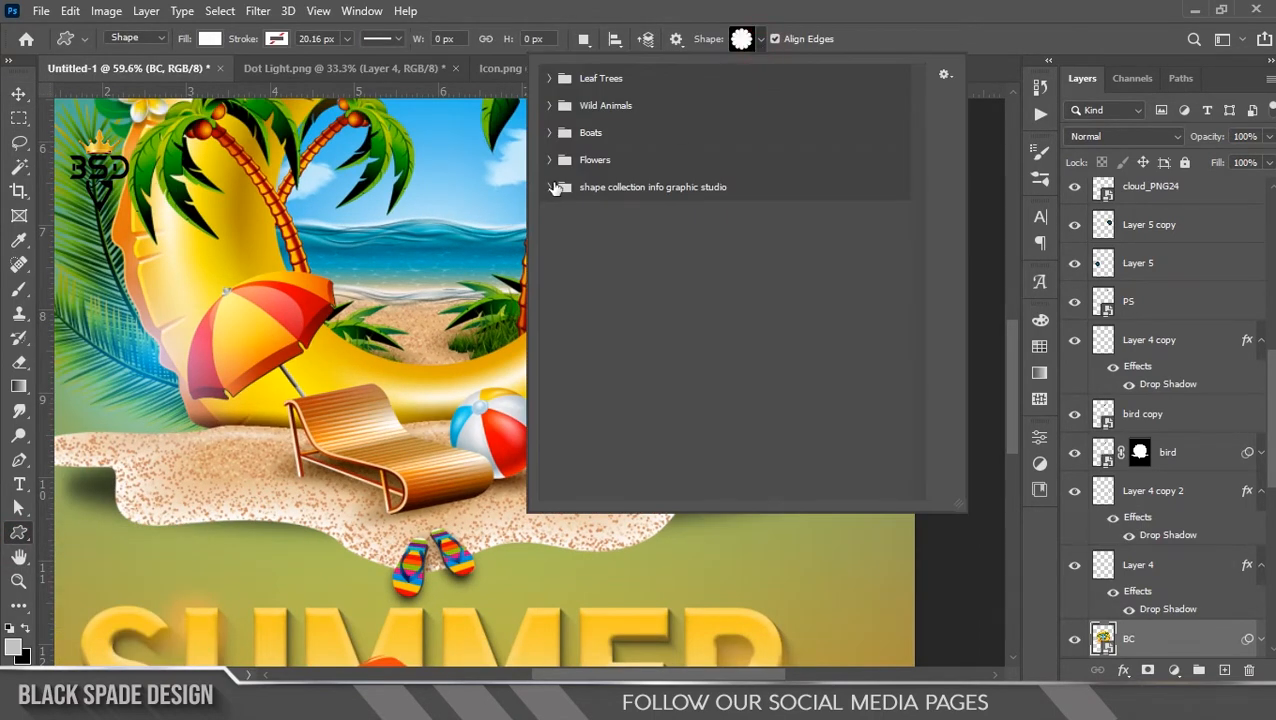
{"action": "left_click", "coordinate": [549, 186]}
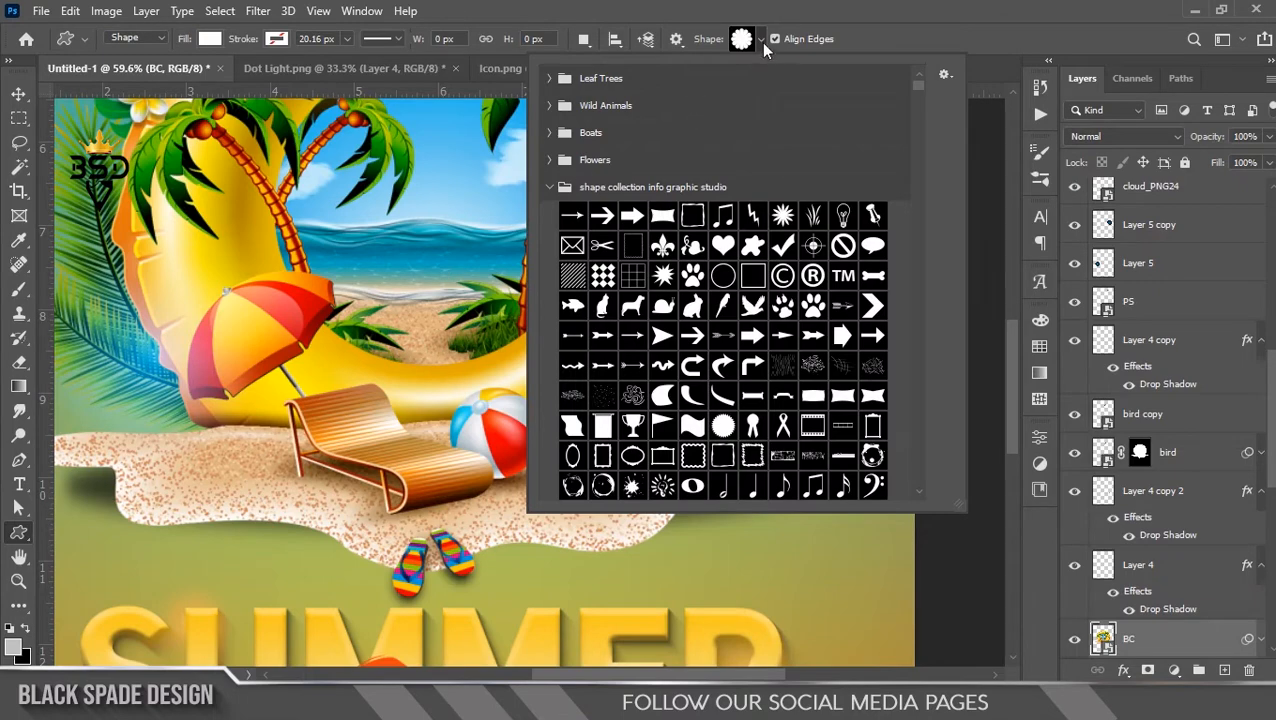
{"action": "scroll", "coordinate": [815, 292], "scroll_direction": "down", "scroll_amount": 3}
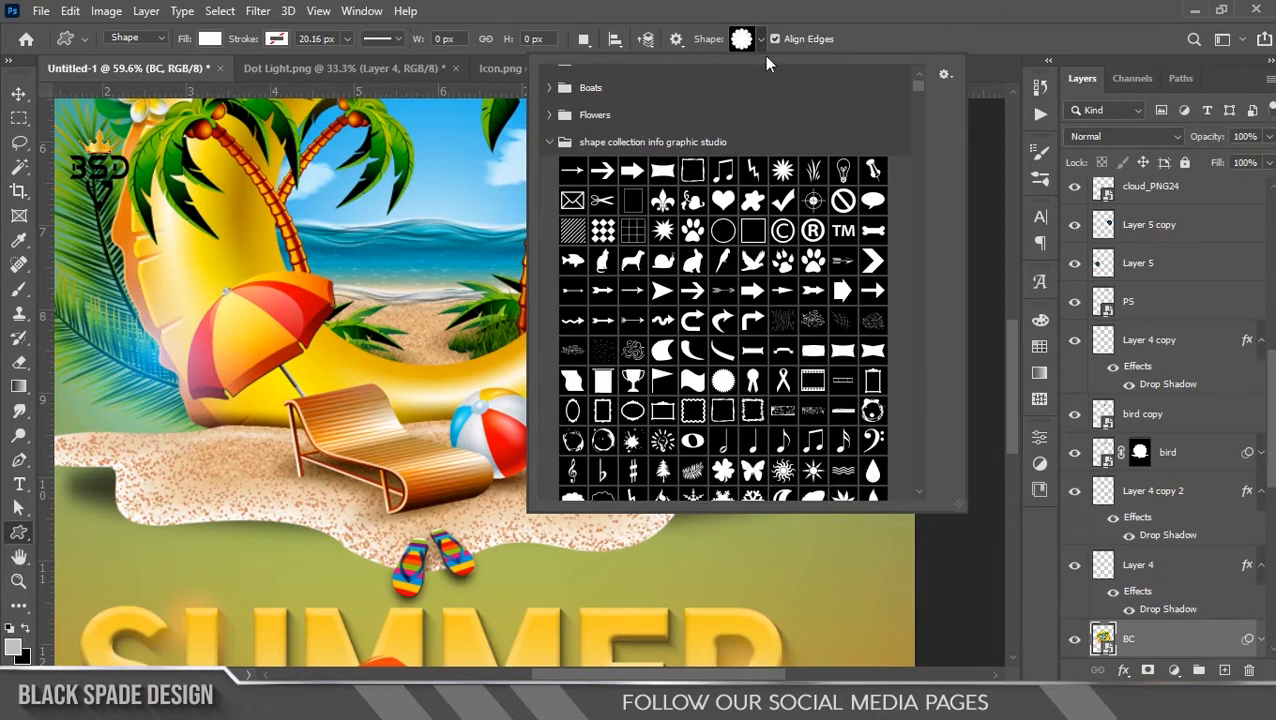
{"action": "left_click", "coordinate": [762, 42]}
Draw a white scalloped flower shape about 229 px wide over the float's lower right edge.
{"action": "scroll", "coordinate": [626, 356], "scroll_direction": "up", "scroll_amount": 2}
{"action": "left_click_drag", "start_coordinate": [608, 346], "coordinate": [790, 515]}
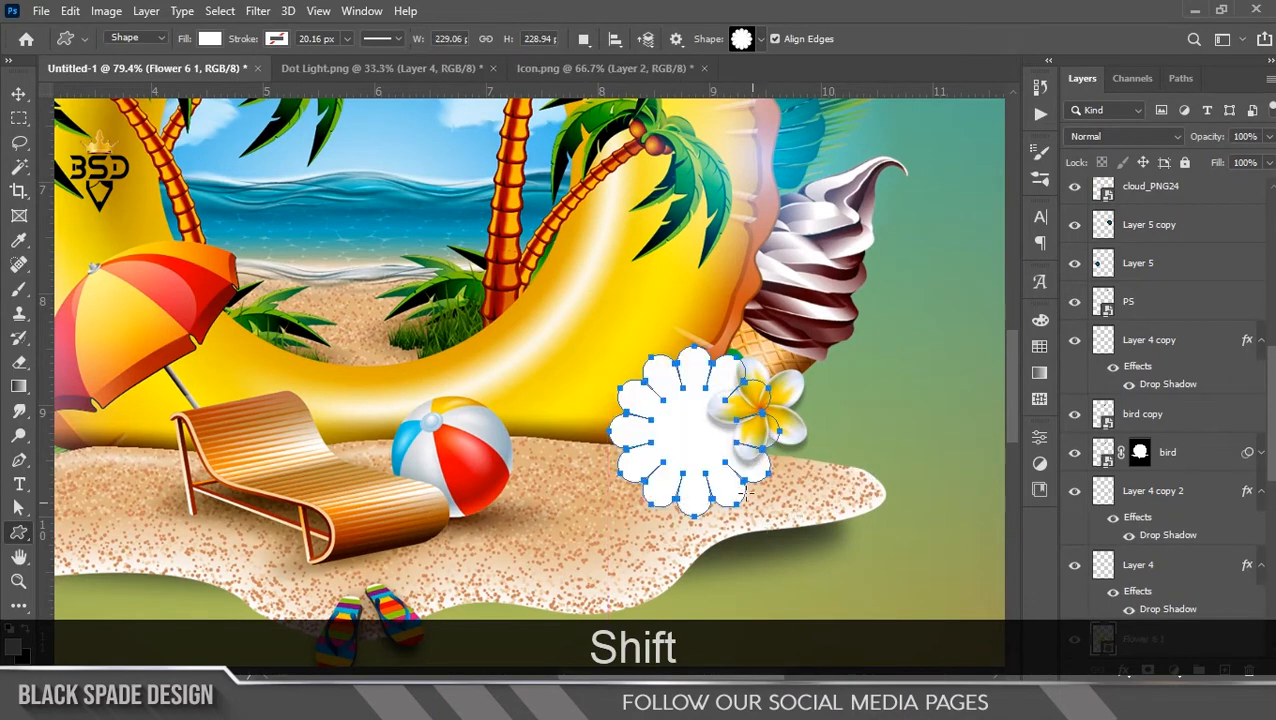
{"action": "key", "text": "v"}
Scale the white flower shape to about 115% and move it up and left beside the yellow and white flower.
{"action": "scroll", "coordinate": [705, 455], "scroll_direction": "up", "scroll_amount": 2}
{"action": "key", "text": "ctrl+t"}
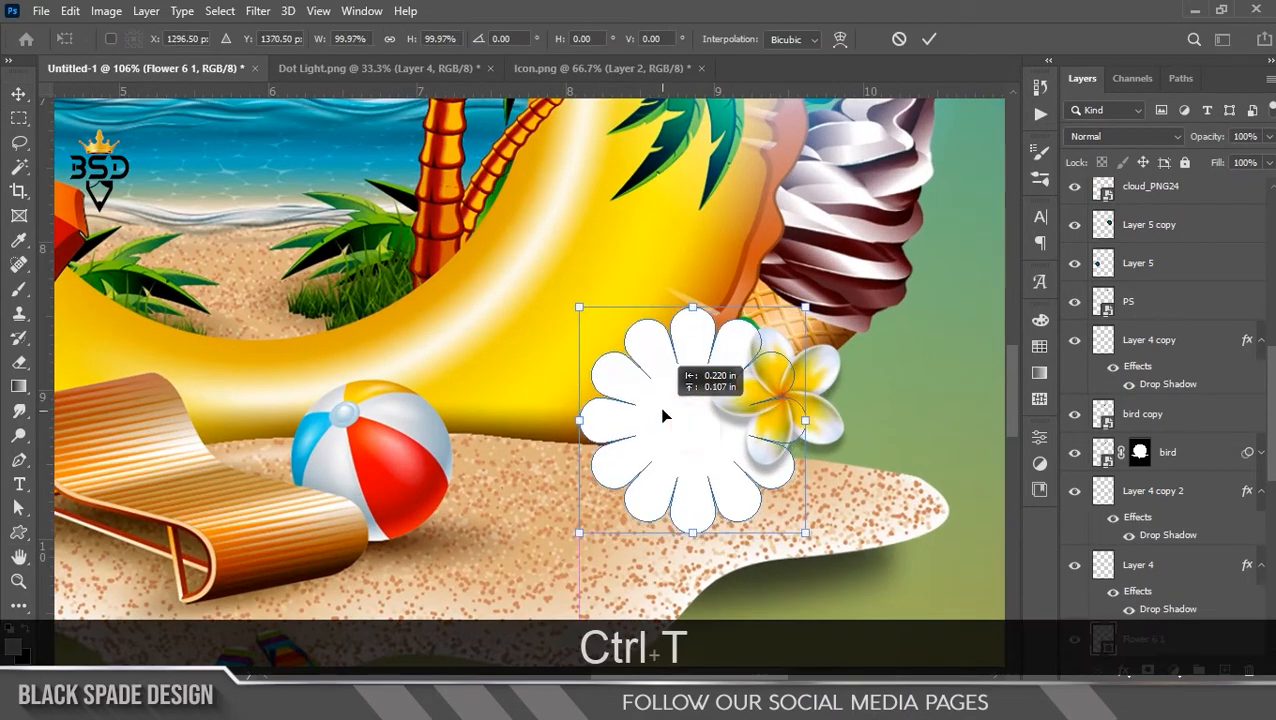
{"action": "left_click_drag", "start_coordinate": [661, 416], "coordinate": [628, 398]}
{"action": "left_click_drag", "start_coordinate": [773, 293], "coordinate": [793, 281]}
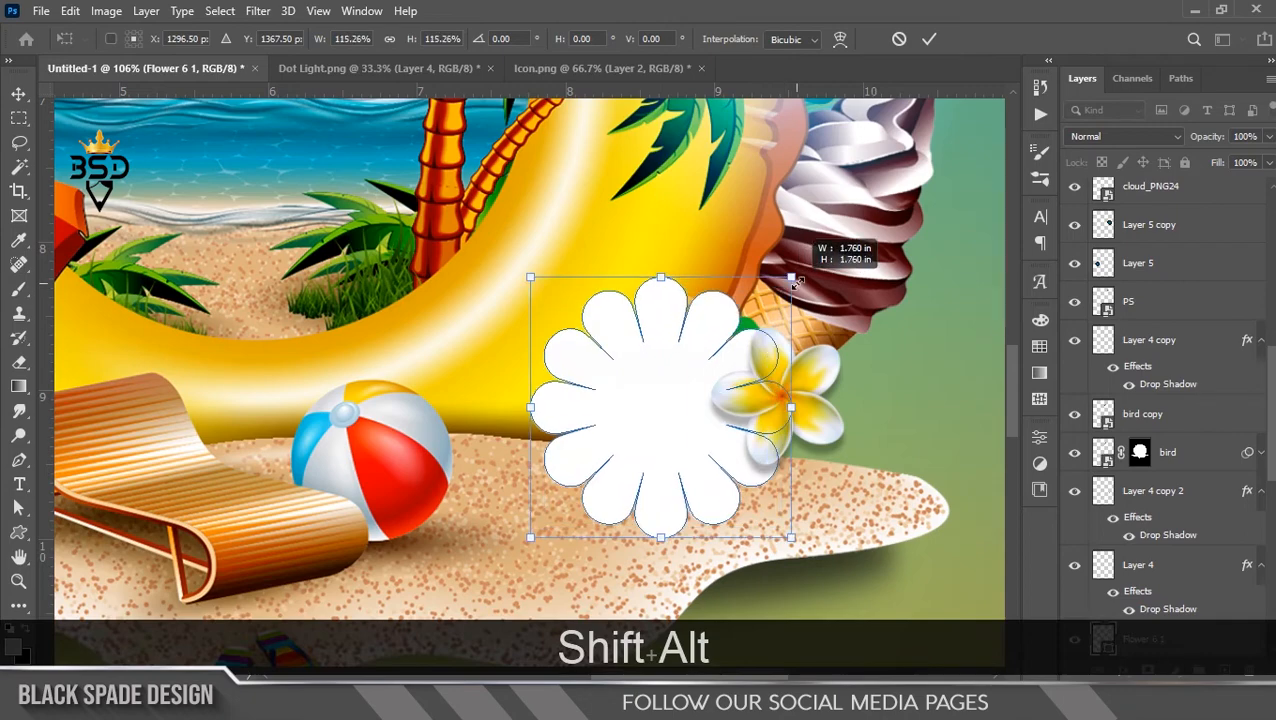
{"action": "left_click_drag", "start_coordinate": [645, 415], "coordinate": [627, 356]}
{"action": "key", "text": "Return"}
{"action": "scroll", "coordinate": [632, 384], "scroll_direction": "down", "scroll_amount": 3}
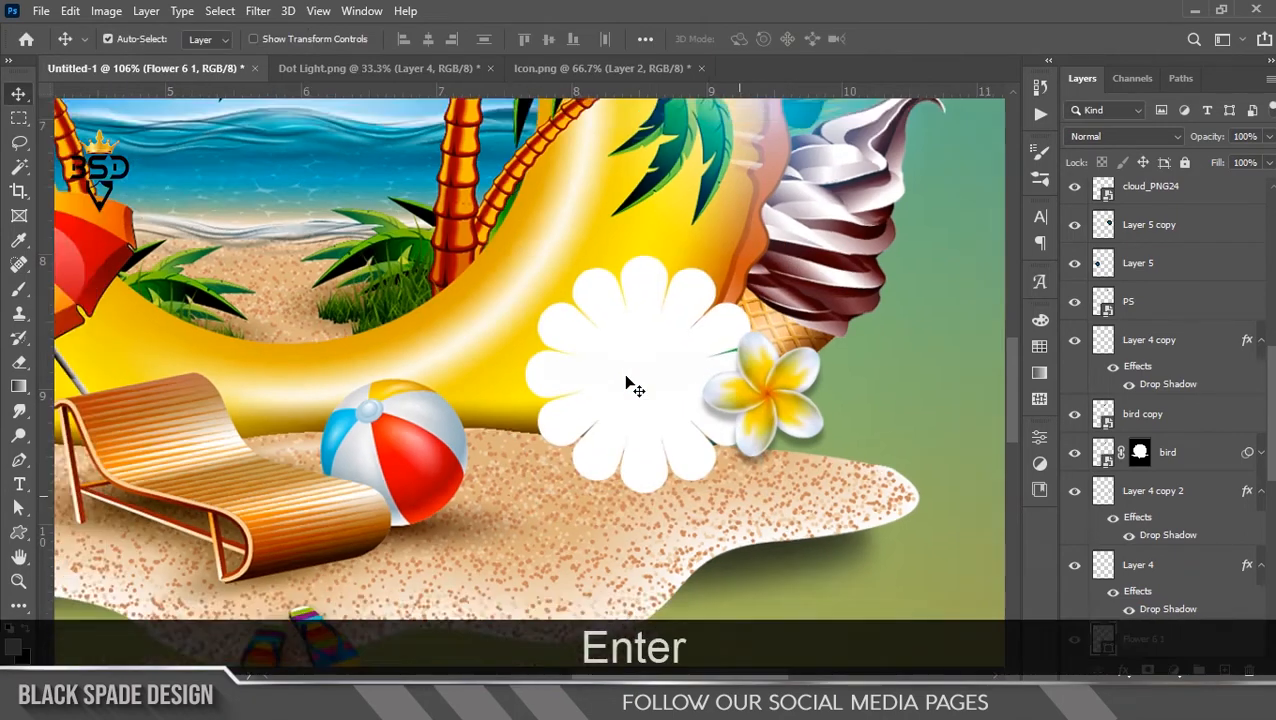
Enlarge the white flower shape around its centre to about 105%.
{"action": "scroll", "coordinate": [632, 384], "scroll_direction": "down", "scroll_amount": 2}
{"action": "scroll", "coordinate": [638, 379], "scroll_direction": "up", "scroll_amount": 4}
{"action": "key", "text": "ctrl+t"}
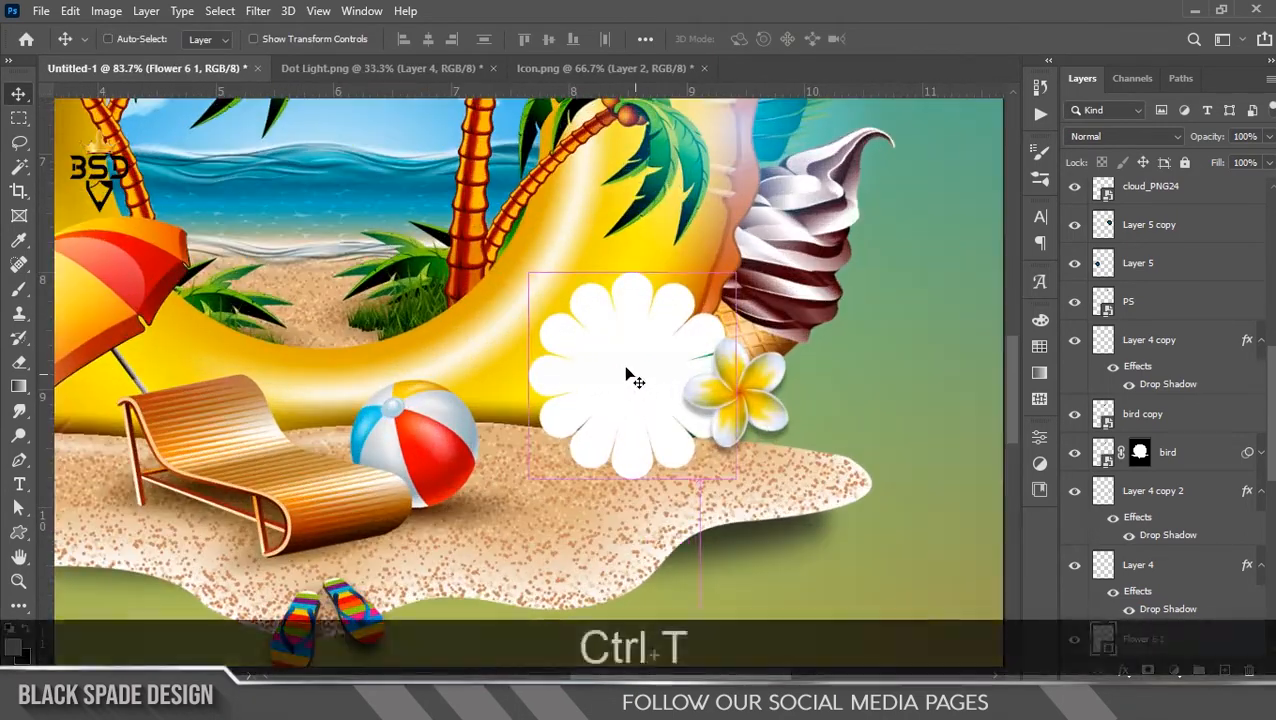
{"action": "left_click_drag", "start_coordinate": [530, 271], "coordinate": [521, 262]}
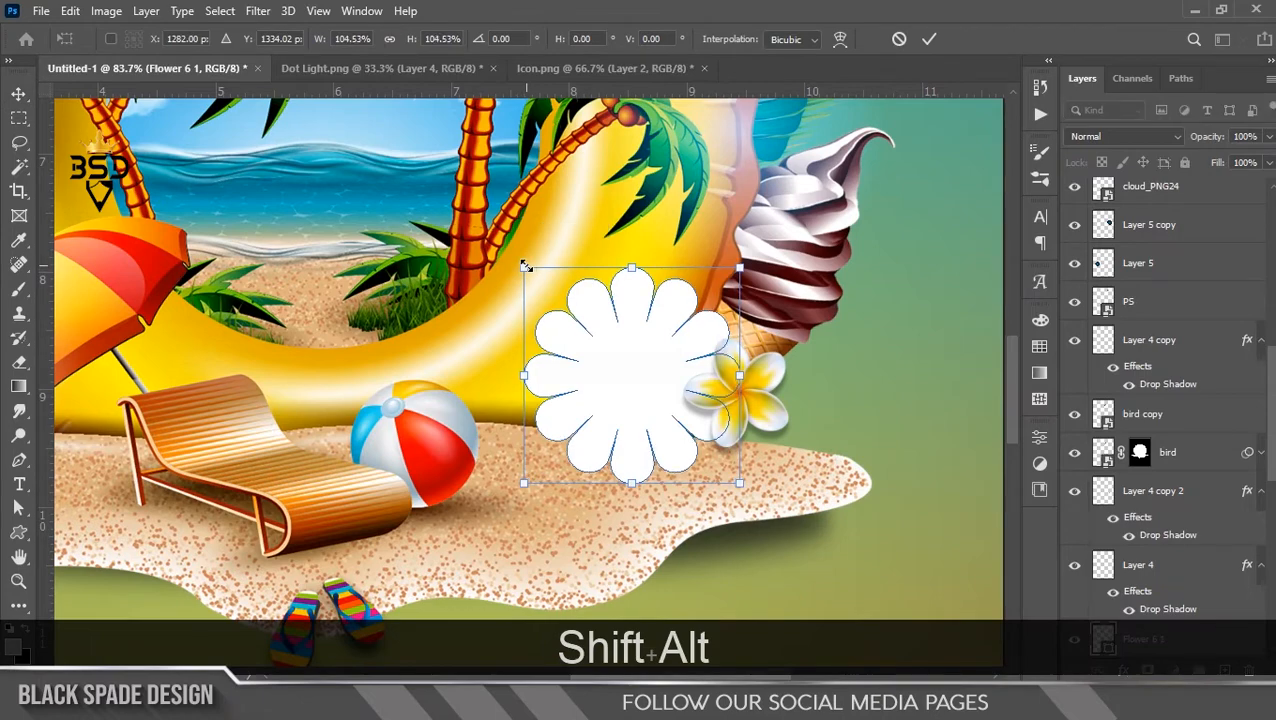
{"action": "key", "text": "Return"}
{"action": "scroll", "coordinate": [720, 360], "scroll_direction": "up", "scroll_amount": 2}
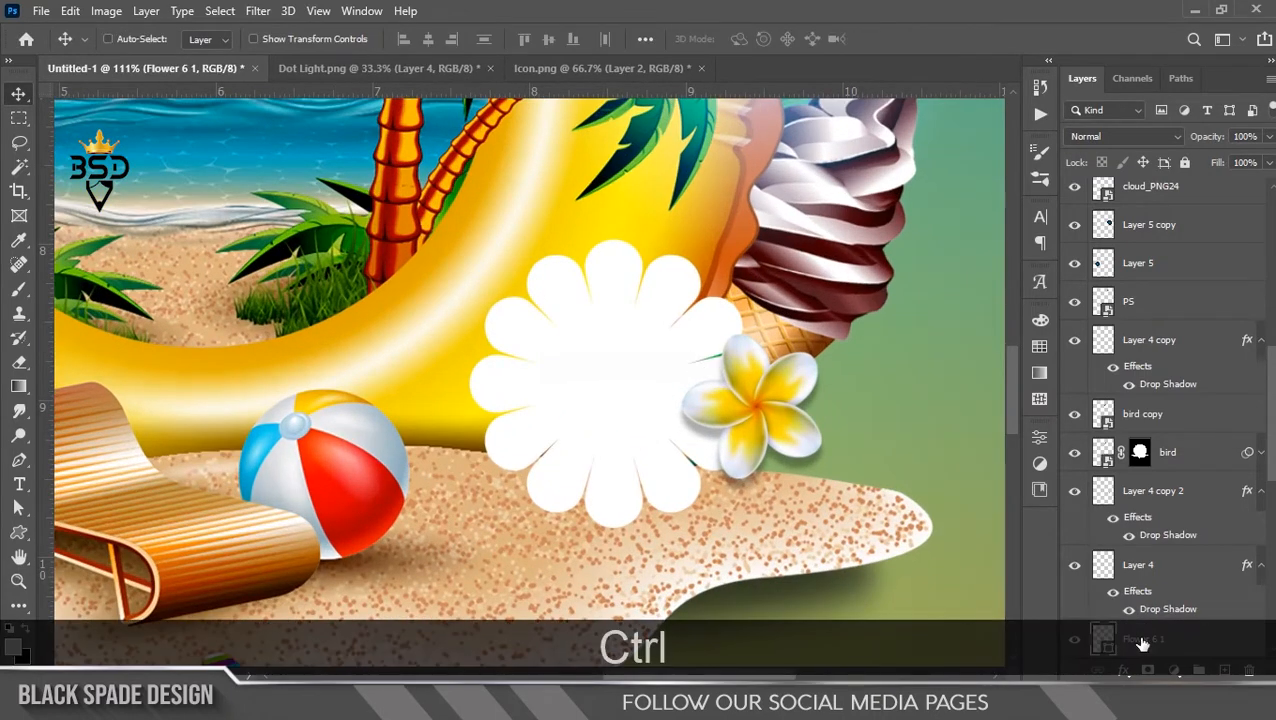
Duplicate the white scalloped flower shape and fill the copy with a light grey.
{"action": "key", "text": "ctrl+j"}
{"action": "left_click_drag", "start_coordinate": [1268, 432], "coordinate": [1268, 482]}
{"action": "double_click", "coordinate": [1108, 465]}
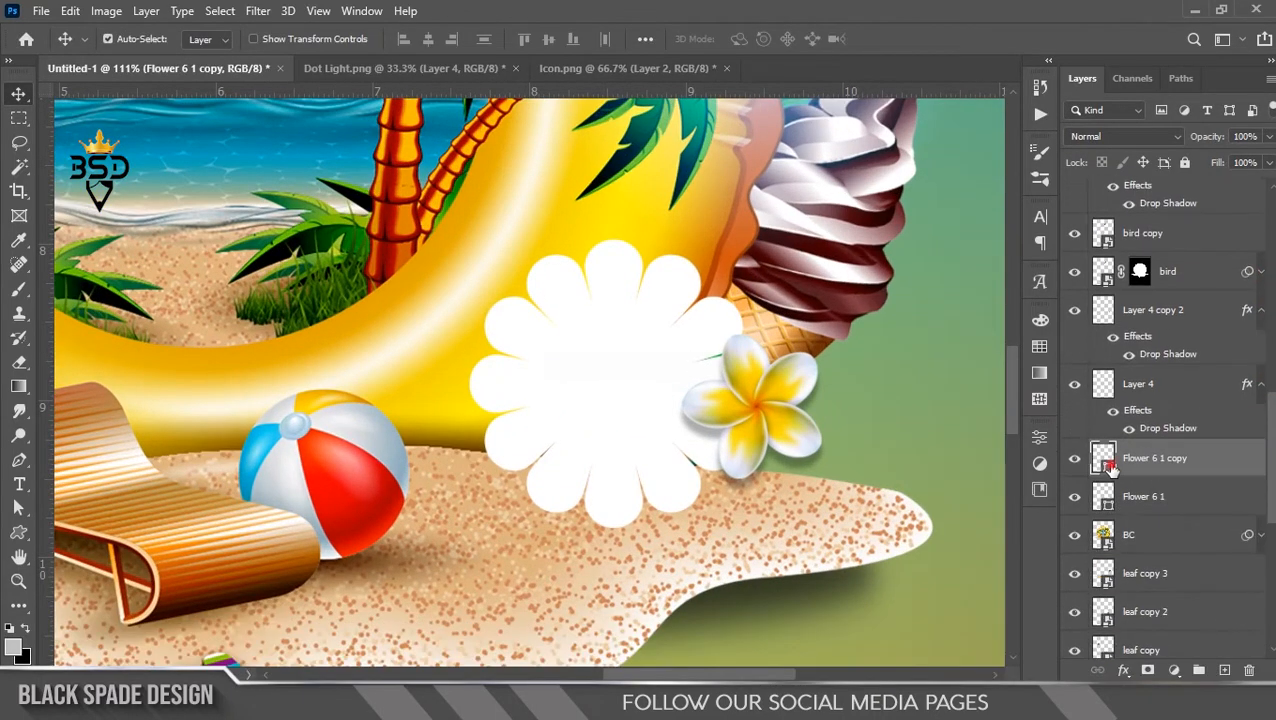
{"action": "left_click", "coordinate": [800, 294]}
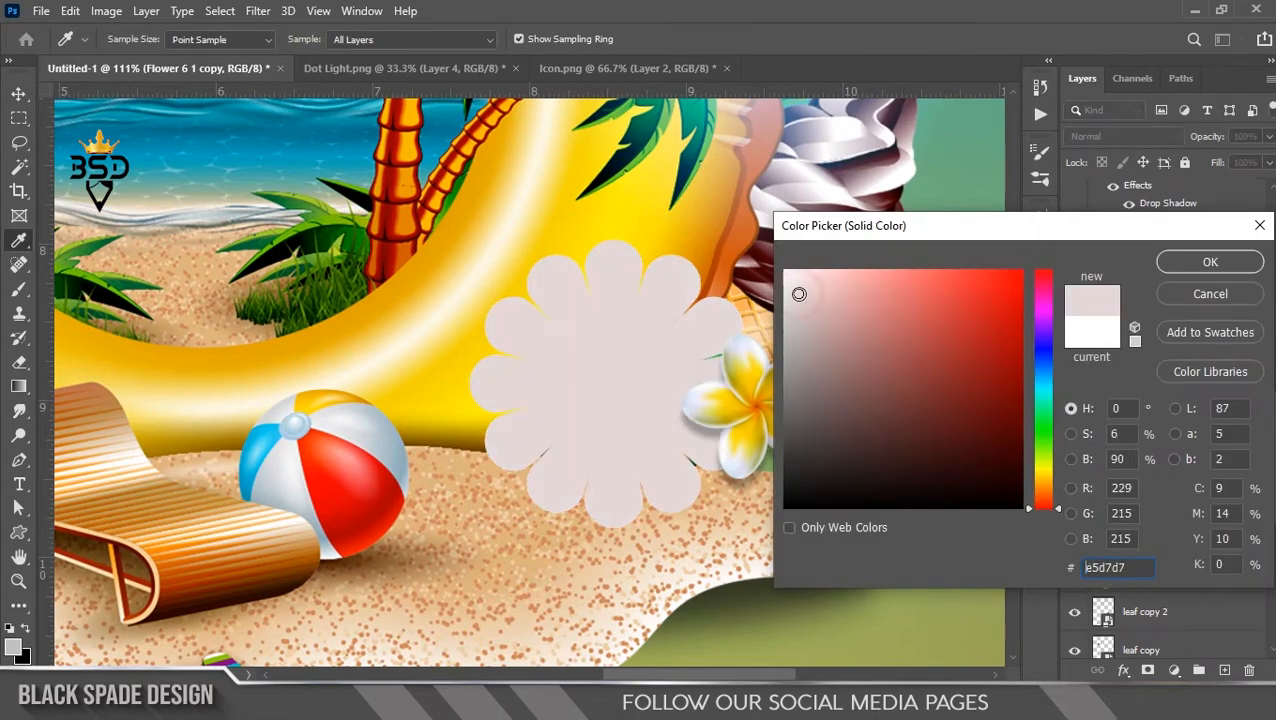
{"action": "left_click", "coordinate": [1185, 272]}
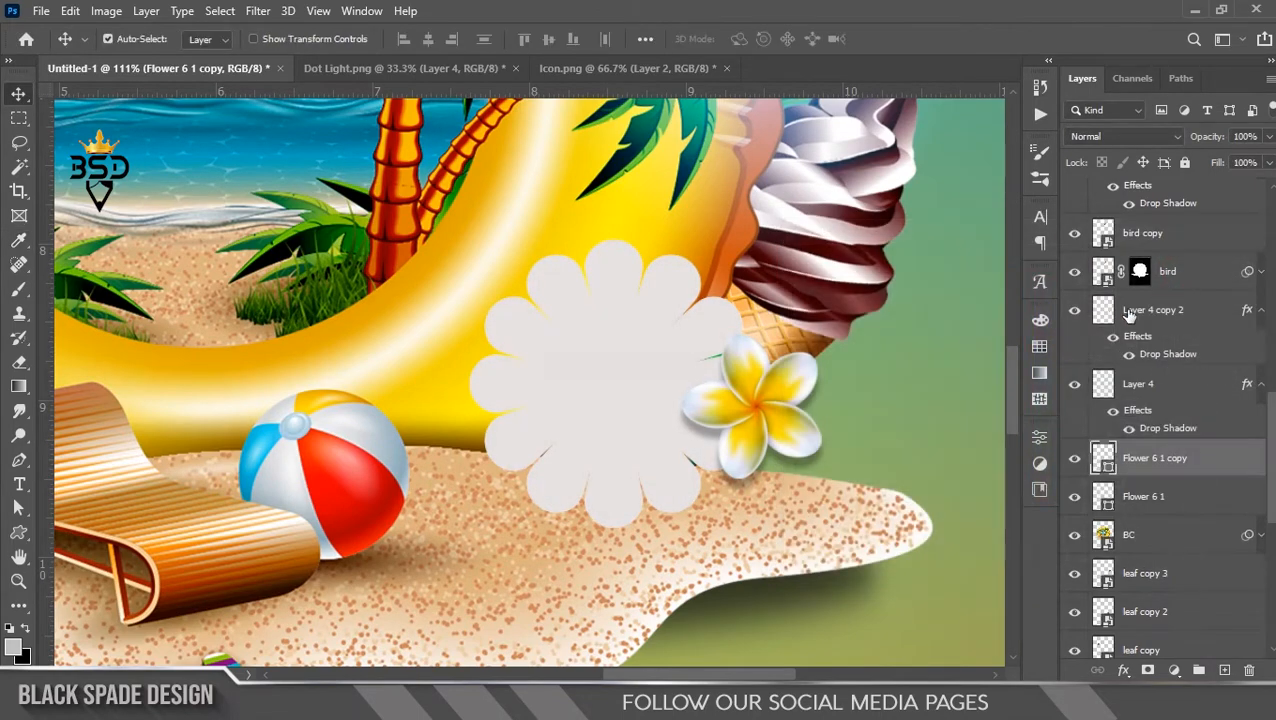
Scale the light grey flower copy around its centre to about 96% so a thin white rim surrounds it.
{"action": "key", "text": "ctrl+t"}
{"action": "scroll", "coordinate": [705, 330], "scroll_direction": "up", "scroll_amount": 3}
{"action": "left_click_drag", "start_coordinate": [741, 197], "coordinate": [718, 194]}
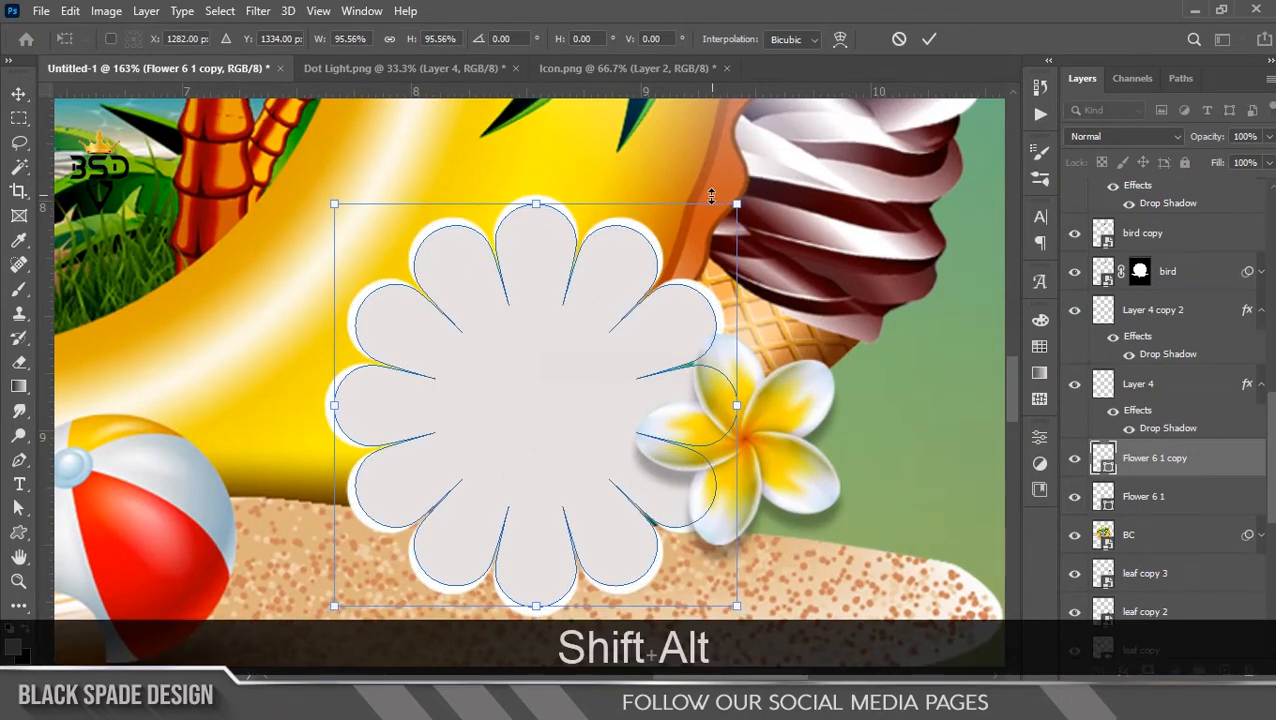
{"action": "key", "text": "Return"}
Add a layer mask to the grey flower copy and fade its lower right area with a 300 px soft black brush.
{"action": "left_click", "coordinate": [1149, 670]}
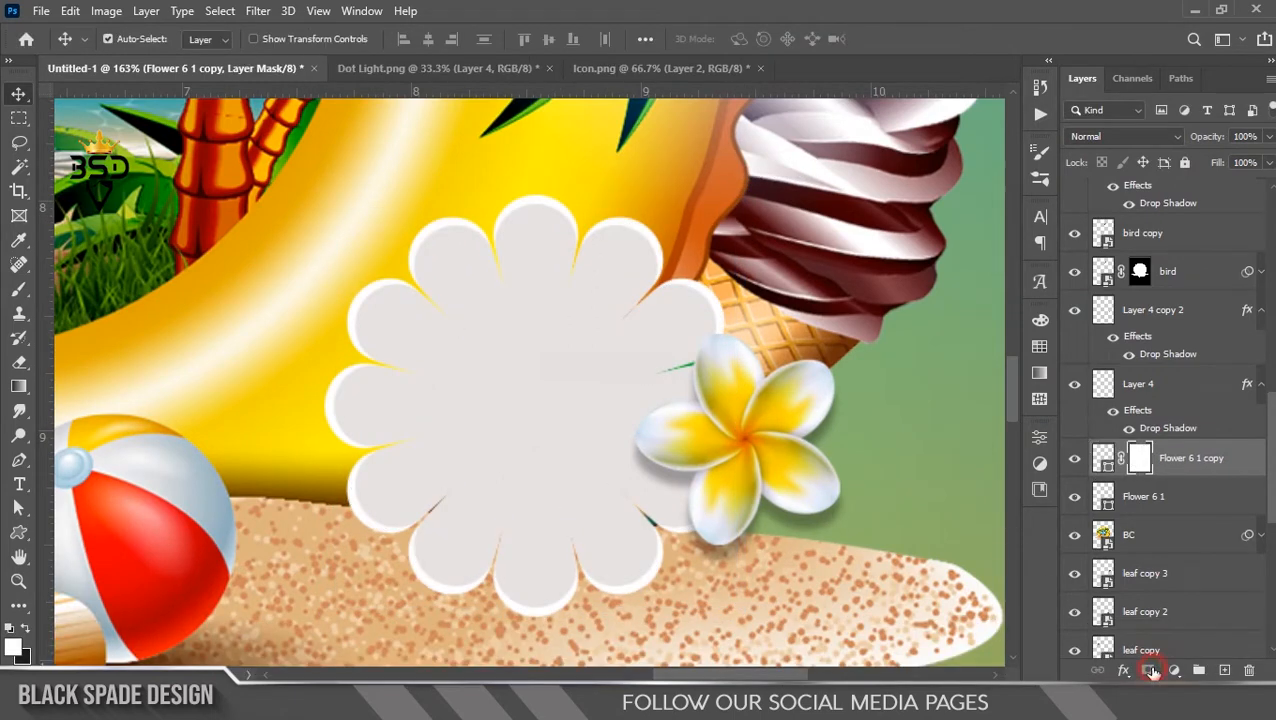
{"action": "key", "text": "b"}
{"action": "key", "text": "bracketright"}
{"action": "key", "text": "bracketright"}
{"action": "key", "text": "bracketright"}
{"action": "key", "text": "bracketright"}
{"action": "key", "text": "bracketright"}
{"action": "key", "text": "bracketright"}
{"action": "key", "text": "bracketright"}
{"action": "key", "text": "bracketright"}
{"action": "key", "text": "bracketright"}
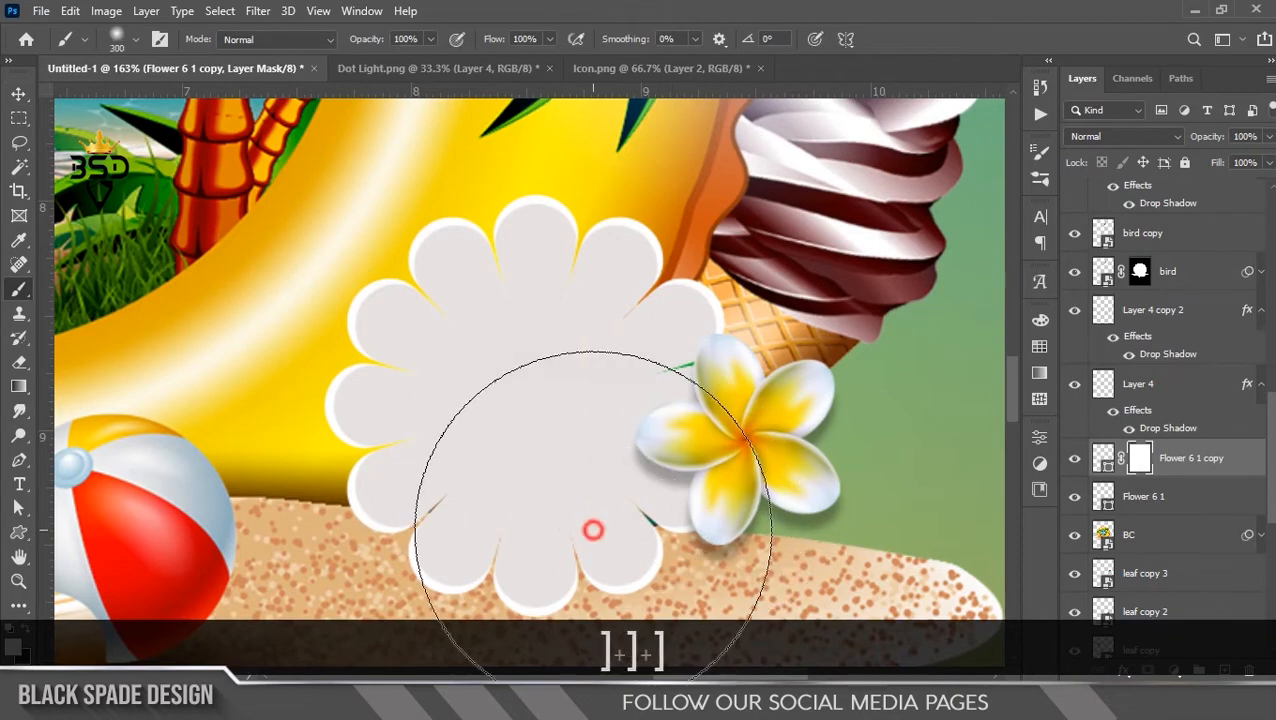
{"action": "key", "text": "x"}
{"action": "left_click_drag", "start_coordinate": [527, 541], "coordinate": [650, 540]}
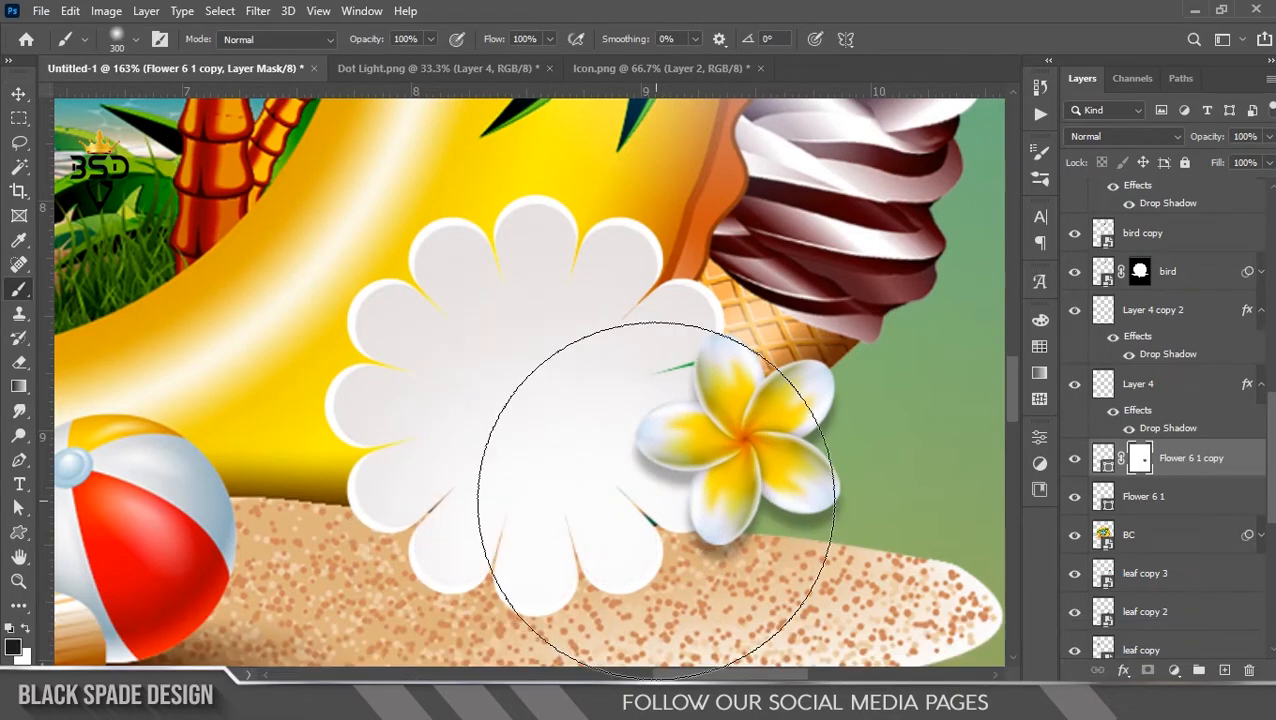
{"action": "key", "text": "v"}
{"action": "scroll", "coordinate": [640, 400], "scroll_direction": "down", "scroll_amount": 4}
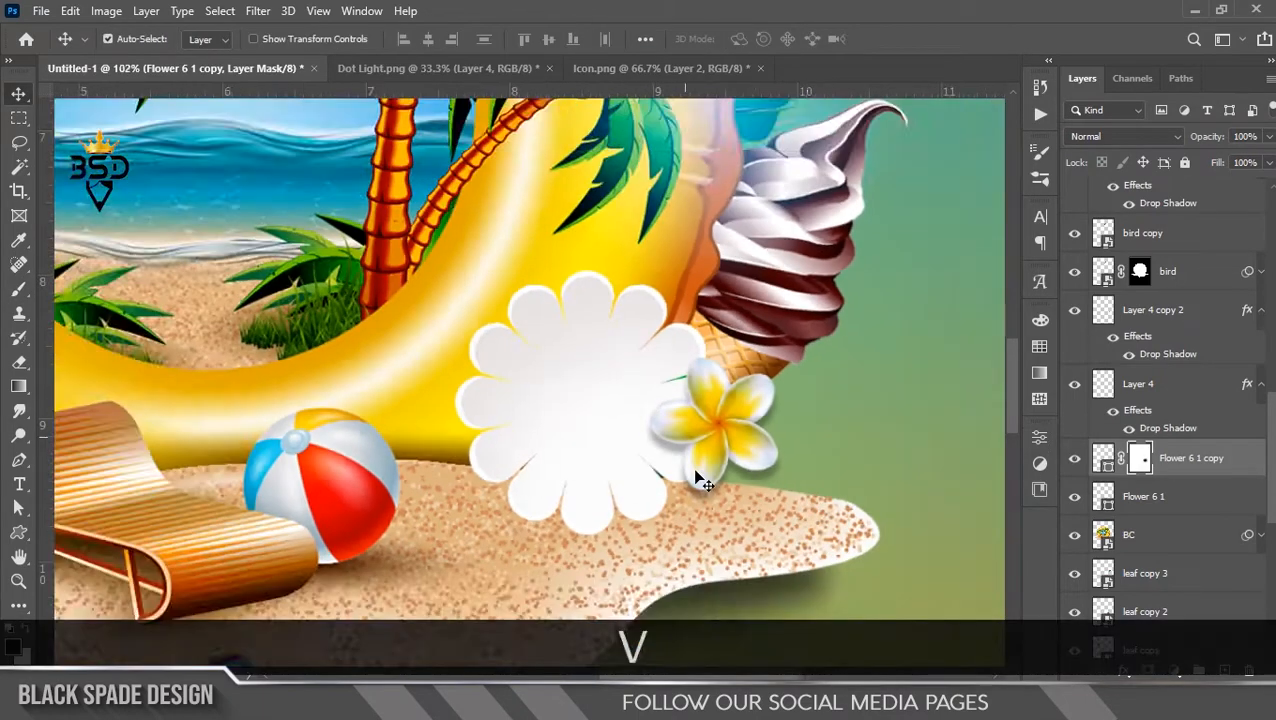
Scale the yellow and white flower beside the badge to about 75% and move it up against the badge's edge.
{"action": "scroll", "coordinate": [692, 467], "scroll_direction": "up", "scroll_amount": 3}
{"action": "left_click_drag", "start_coordinate": [692, 467], "coordinate": [663, 421]}
{"action": "right_click", "coordinate": [718, 360]}
{"action": "left_click", "coordinate": [741, 370]}
{"action": "key", "text": "ctrl+t"}
{"action": "left_click_drag", "start_coordinate": [766, 268], "coordinate": [744, 289]}
{"action": "left_click_drag", "start_coordinate": [701, 366], "coordinate": [707, 318]}
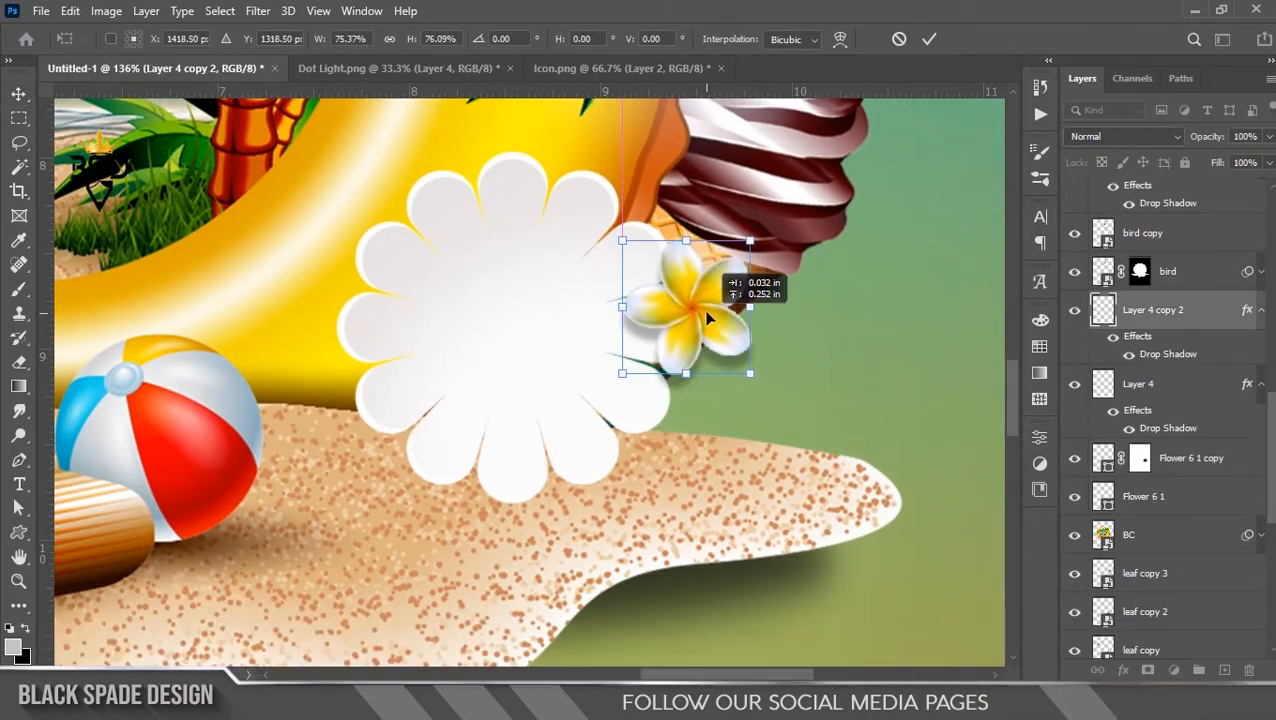
{"action": "key", "text": "Return"}
Add the text 25% on a new layer directly above the grey flower copy, over the badge's centre.
{"action": "right_click", "coordinate": [512, 321]}
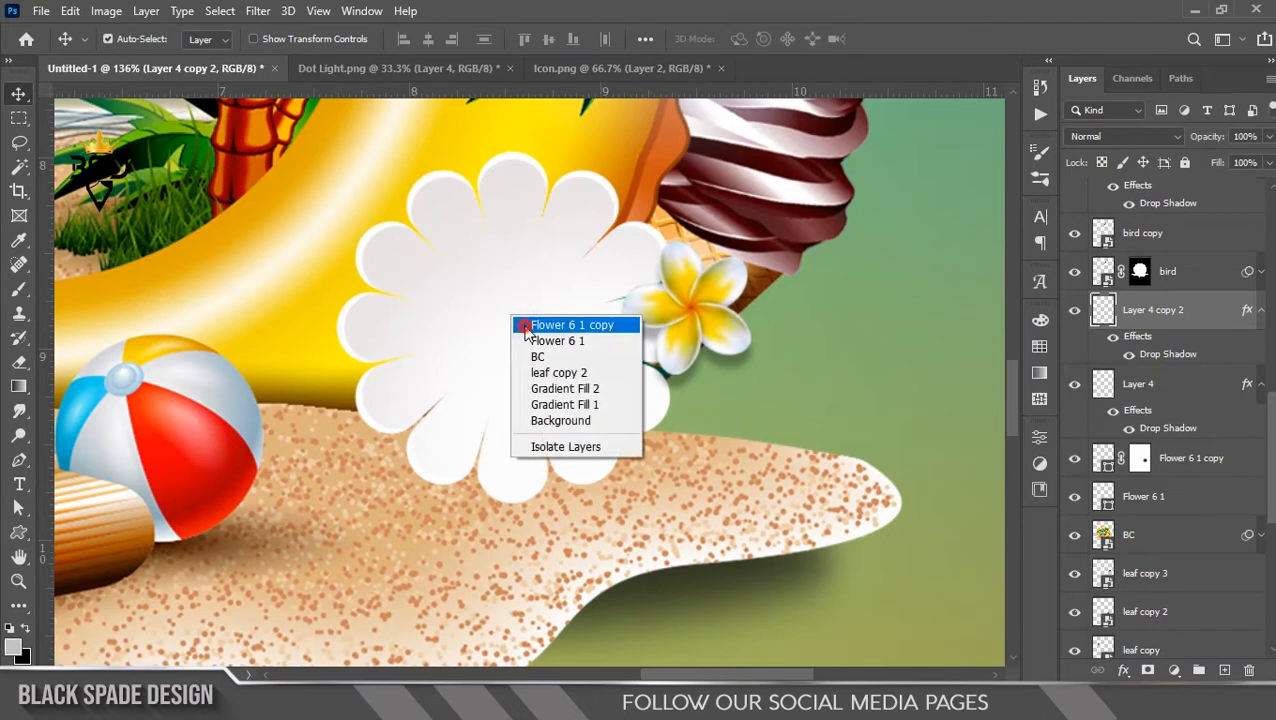
{"action": "left_click", "coordinate": [532, 328]}
{"action": "scroll", "coordinate": [470, 328], "scroll_direction": "up", "scroll_amount": 1}
{"action": "left_click", "coordinate": [1224, 670]}
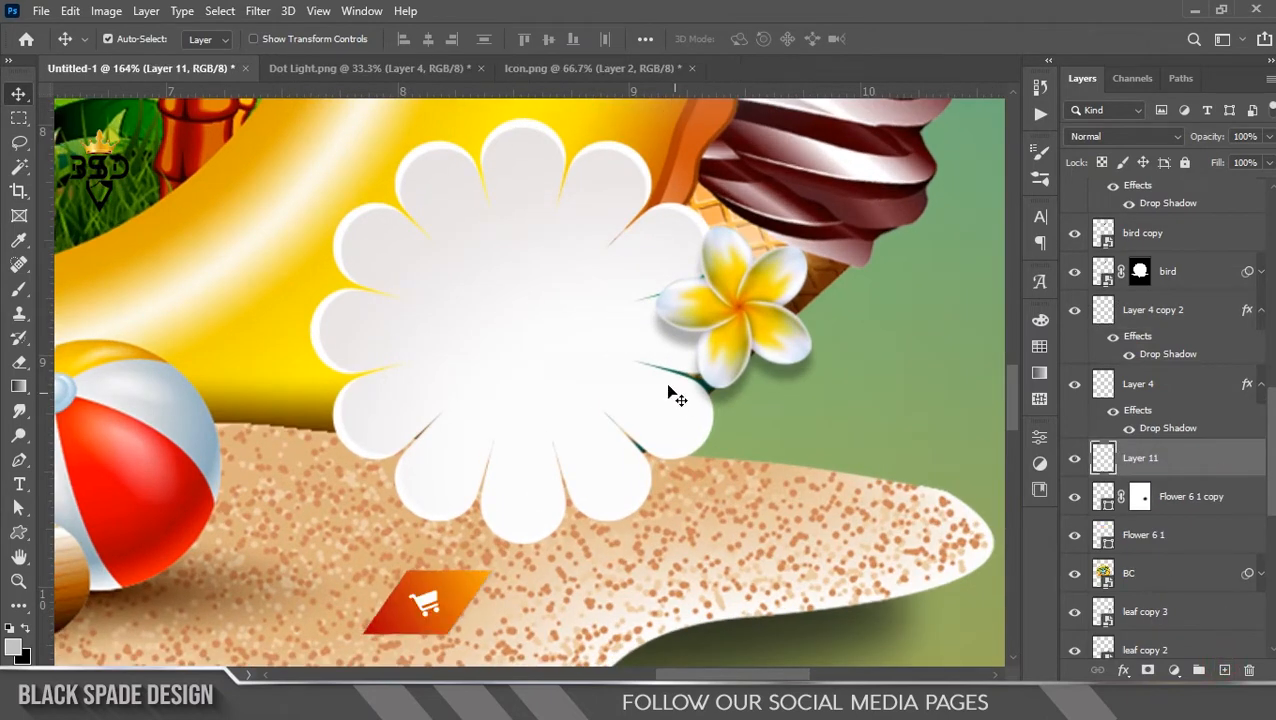
{"action": "key", "text": "t"}
{"action": "left_click", "coordinate": [516, 317]}
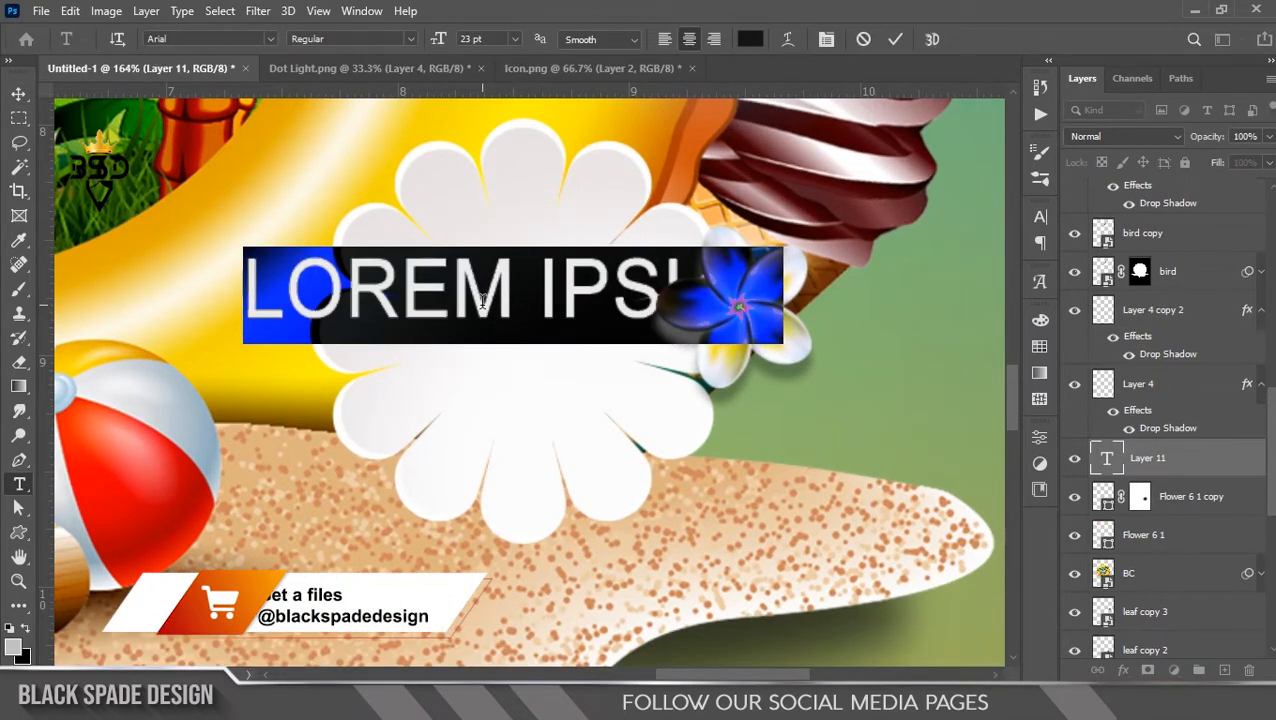
{"action": "type", "text": "25%"}
Set the 25% text in The Liquid font at 42 pt.
{"action": "key", "text": "ctrl+a"}
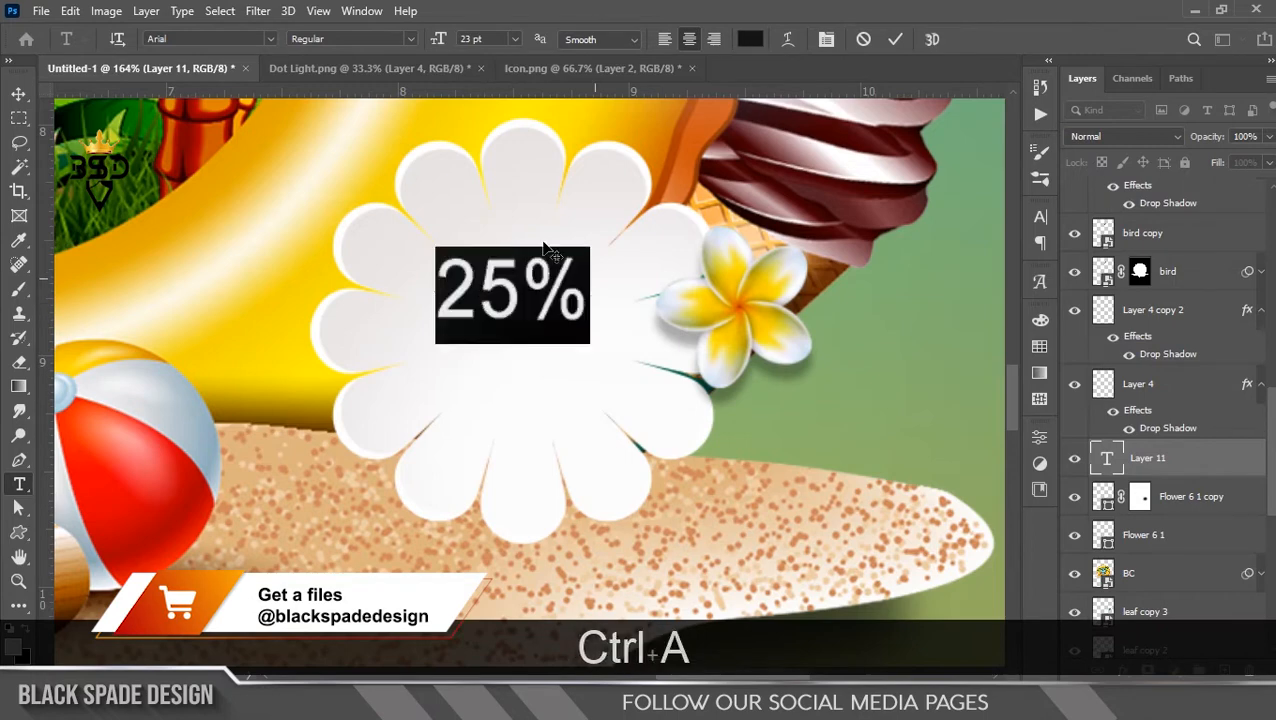
{"action": "left_click", "coordinate": [826, 39]}
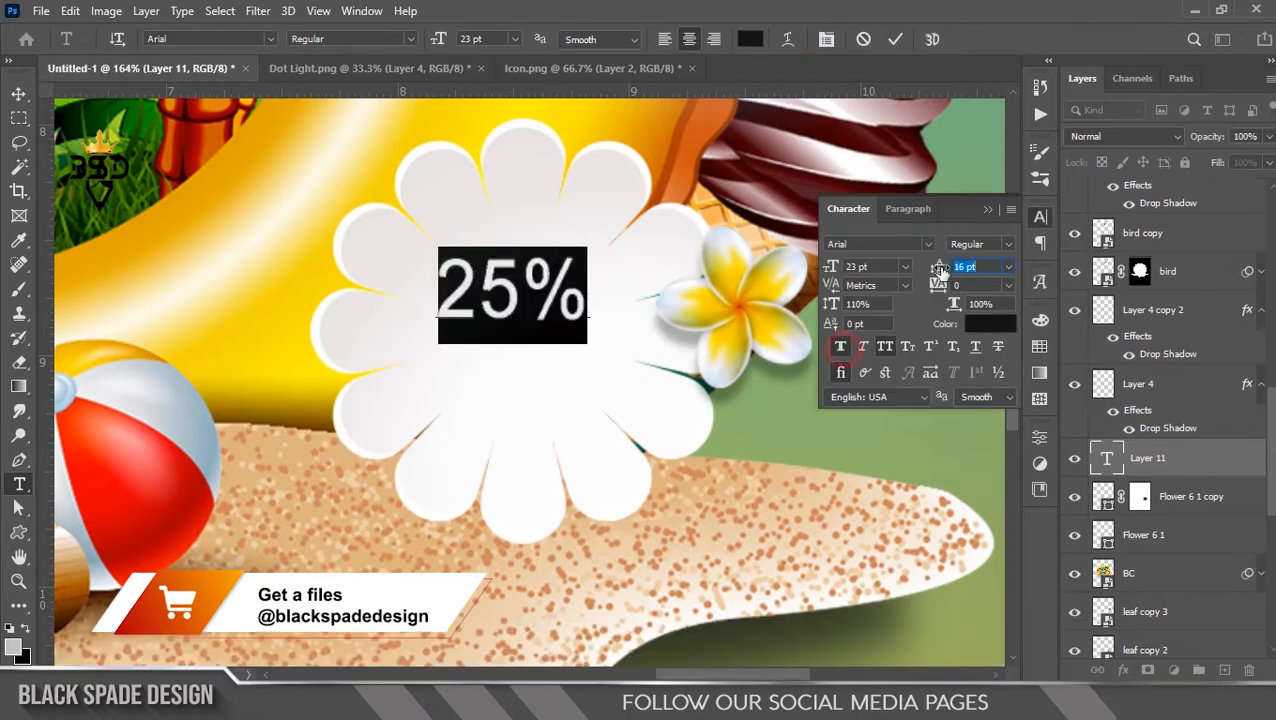
{"action": "left_click", "coordinate": [929, 244]}
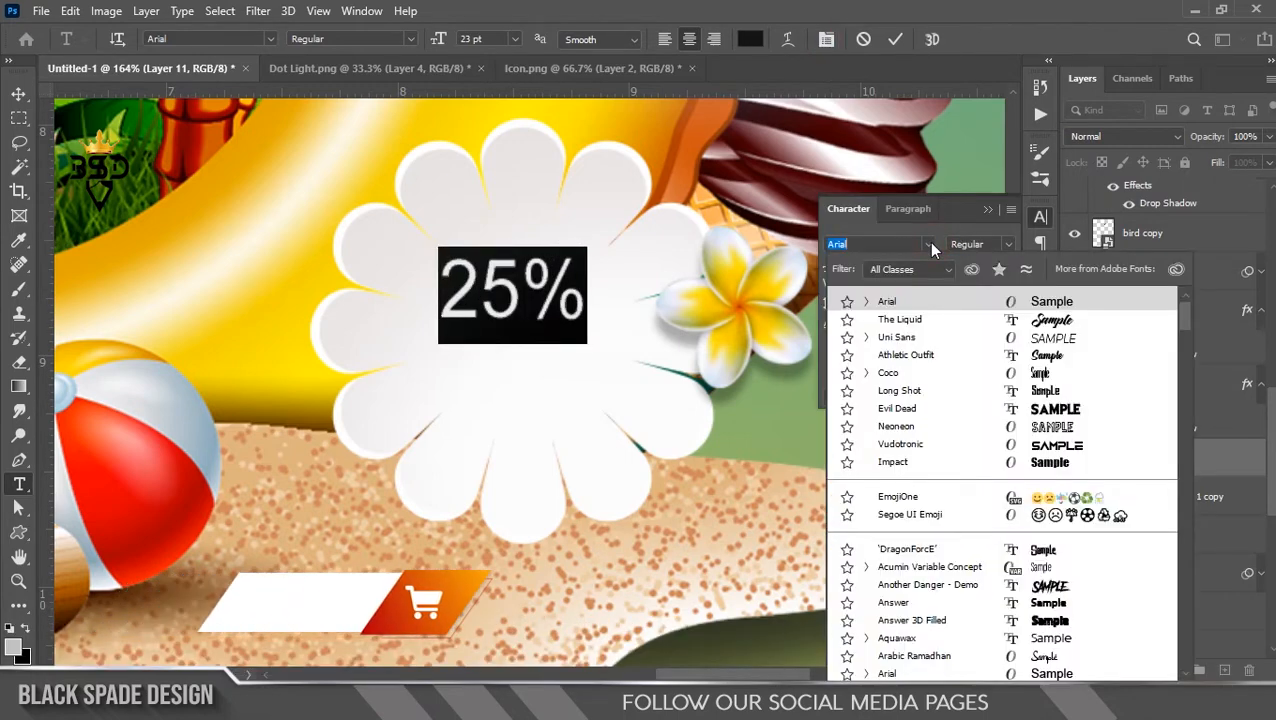
{"action": "left_click", "coordinate": [928, 319]}
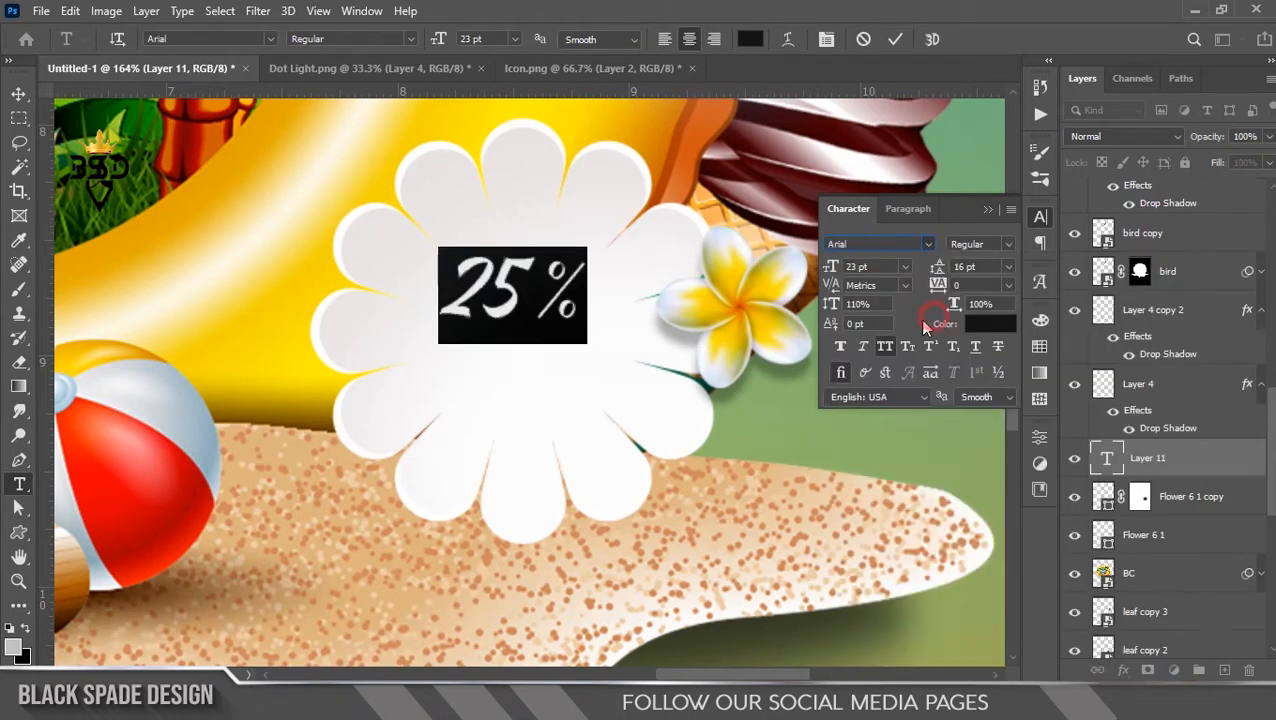
{"action": "left_click_drag", "start_coordinate": [825, 268], "coordinate": [858, 266]}
{"action": "left_click", "coordinate": [895, 39]}
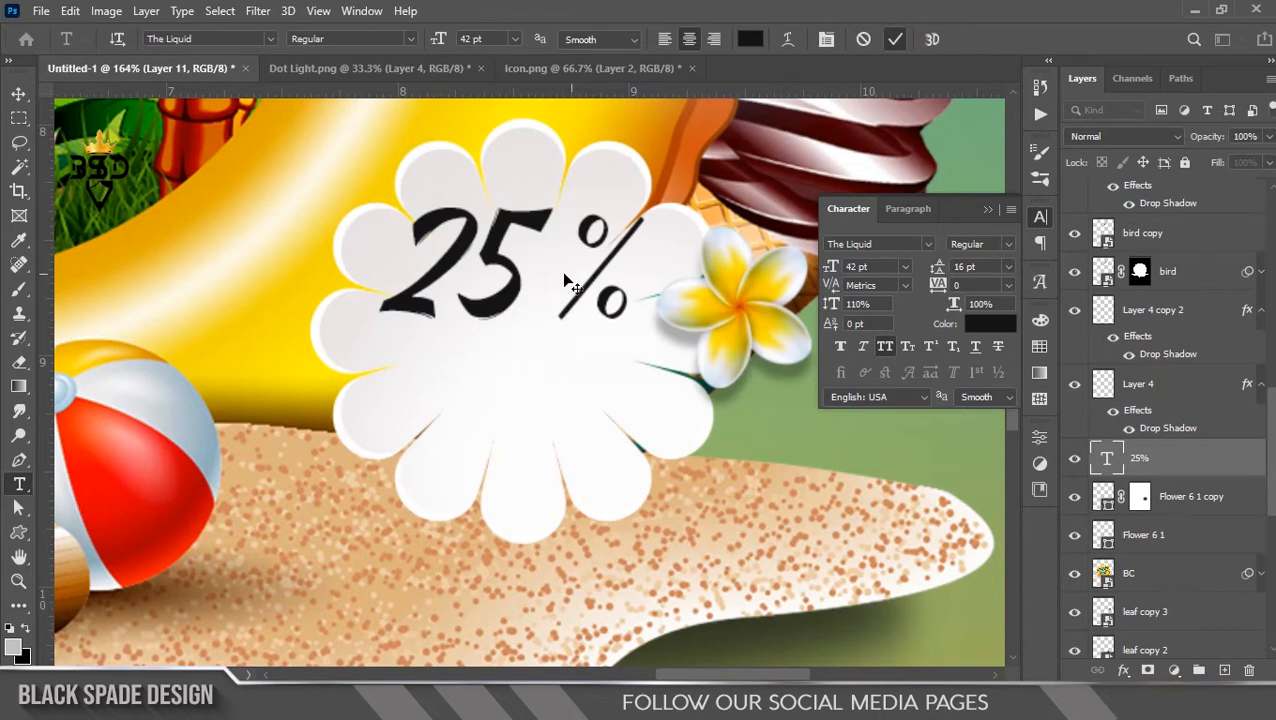
Move the 25% text down and right within the badge and set its tracking to -80.
{"action": "key", "text": "v"}
{"action": "left_click_drag", "start_coordinate": [521, 299], "coordinate": [551, 344]}
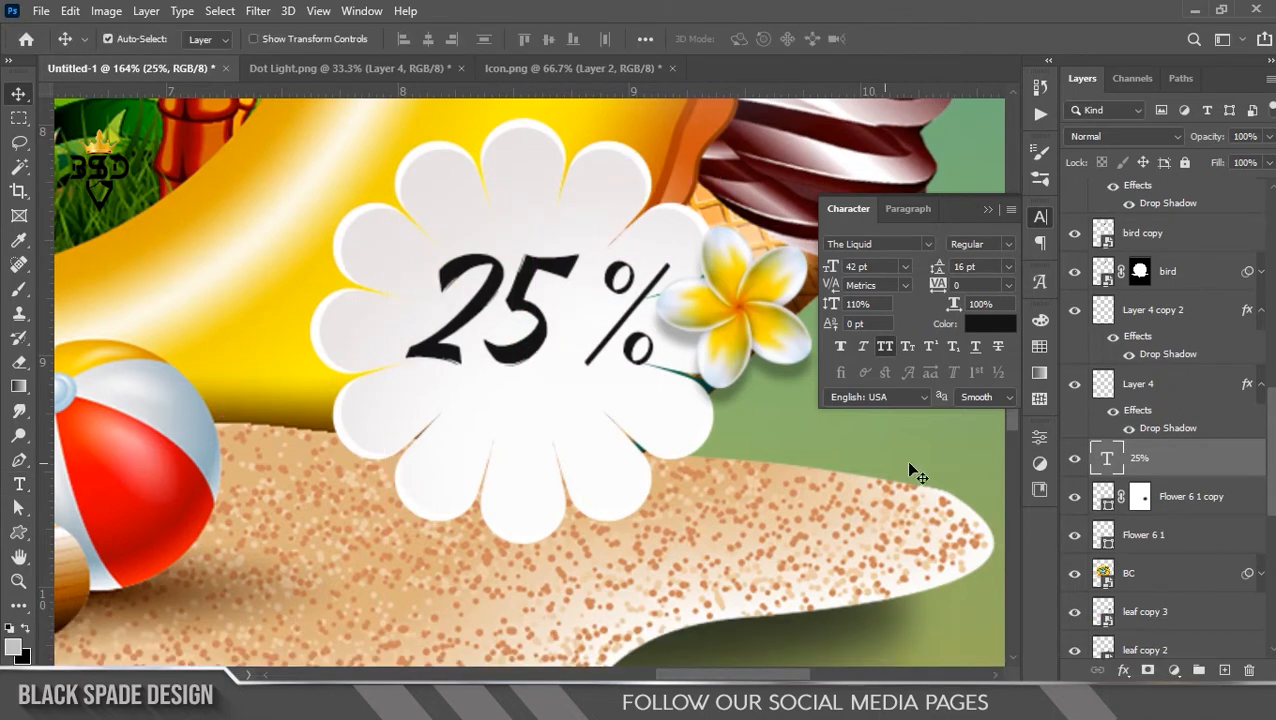
{"action": "double_click", "coordinate": [1110, 459]}
{"action": "left_click_drag", "start_coordinate": [935, 286], "coordinate": [933, 287]}
{"action": "left_click", "coordinate": [893, 40]}
Sample the dark red of the Sale lettering as the foreground colour.
{"action": "scroll", "coordinate": [582, 326], "scroll_direction": "down", "scroll_amount": 5}
{"action": "left_click_drag", "start_coordinate": [578, 384], "coordinate": [642, 192]}
{"action": "left_click", "coordinate": [16, 648]}
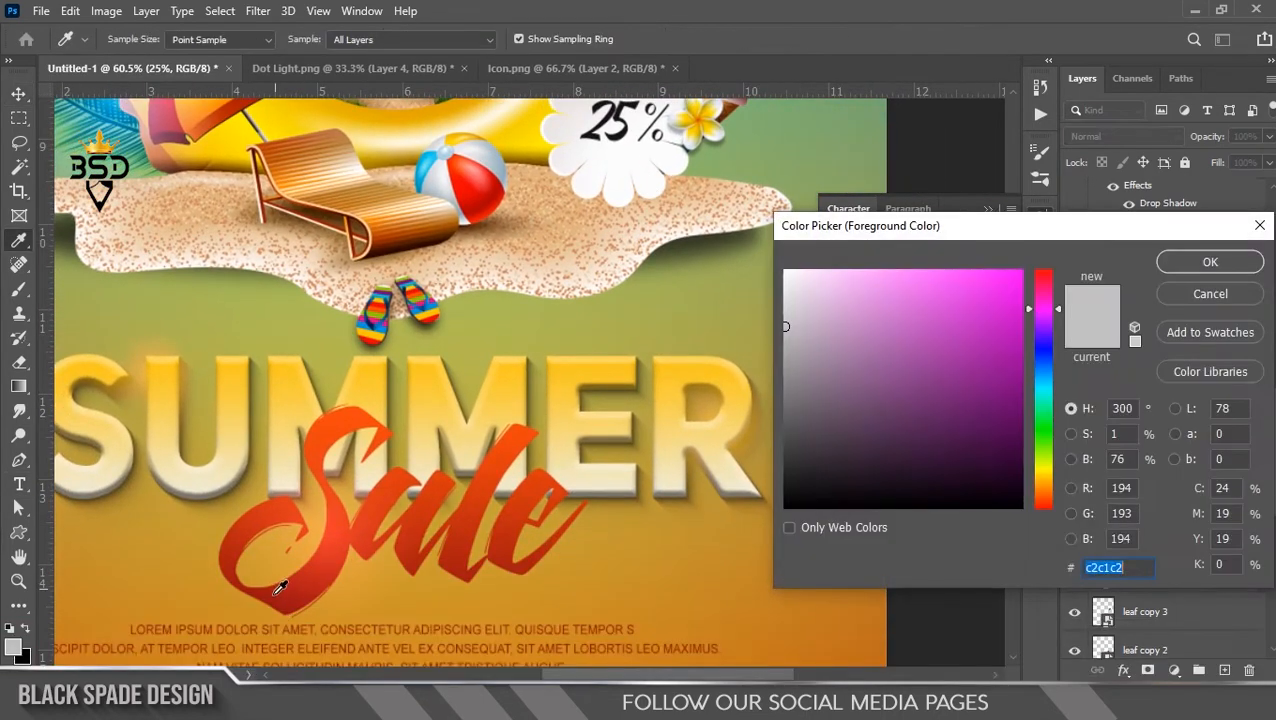
{"action": "left_click", "coordinate": [278, 592]}
{"action": "left_click", "coordinate": [1208, 262]}
Recolour the 25% text on the badge to a dark red.
{"action": "scroll", "coordinate": [590, 225], "scroll_direction": "up", "scroll_amount": 2}
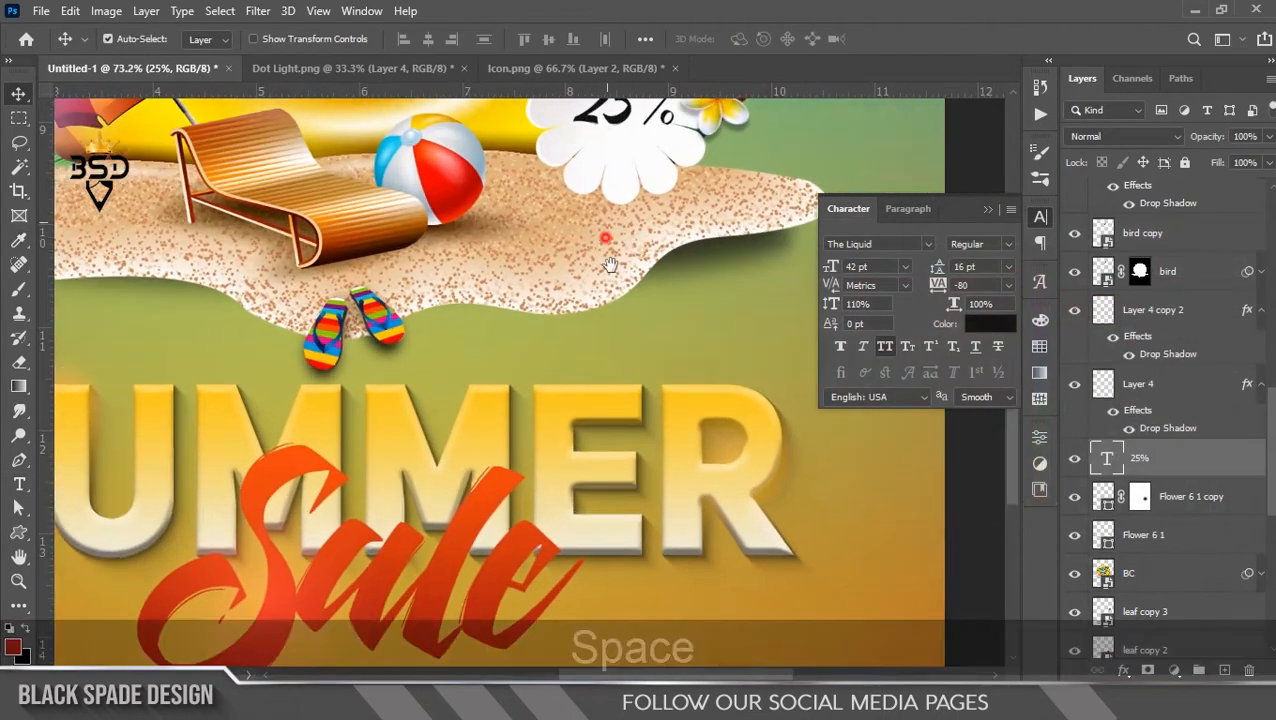
{"action": "left_click_drag", "start_coordinate": [610, 218], "coordinate": [618, 343]}
{"action": "double_click", "coordinate": [1108, 460]}
{"action": "left_click", "coordinate": [988, 324]}
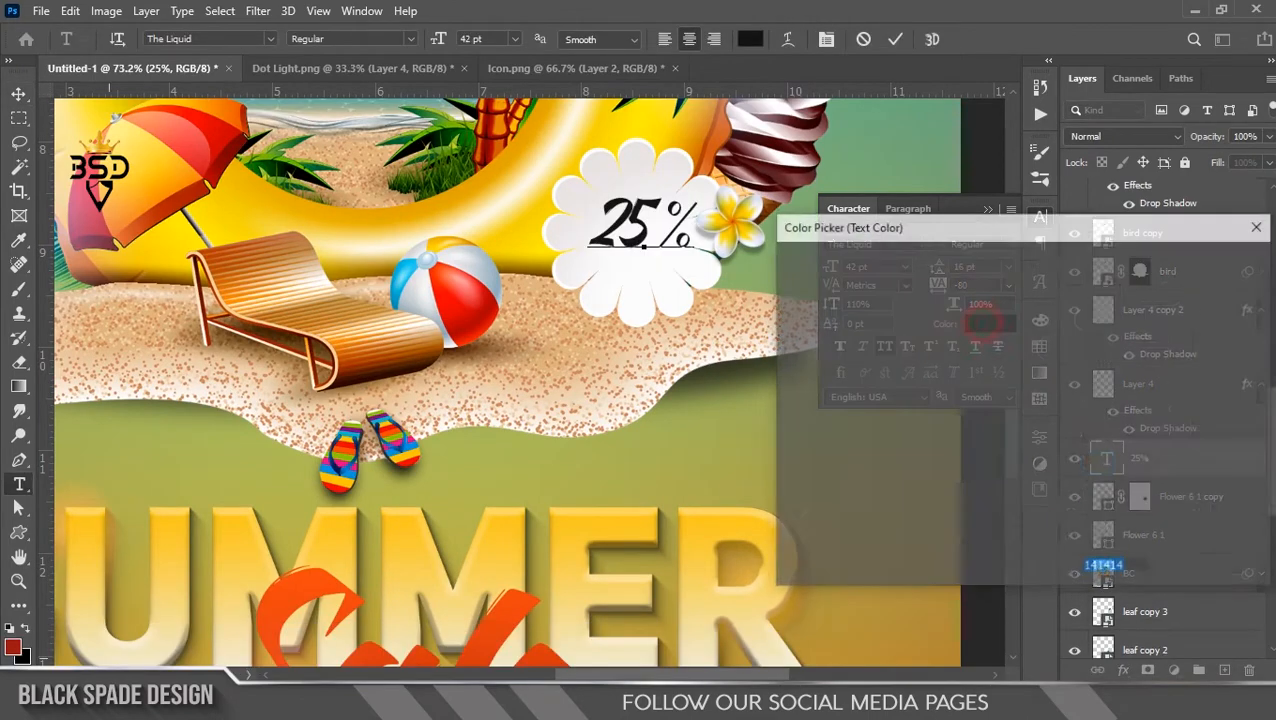
{"action": "left_click", "coordinate": [1208, 262]}
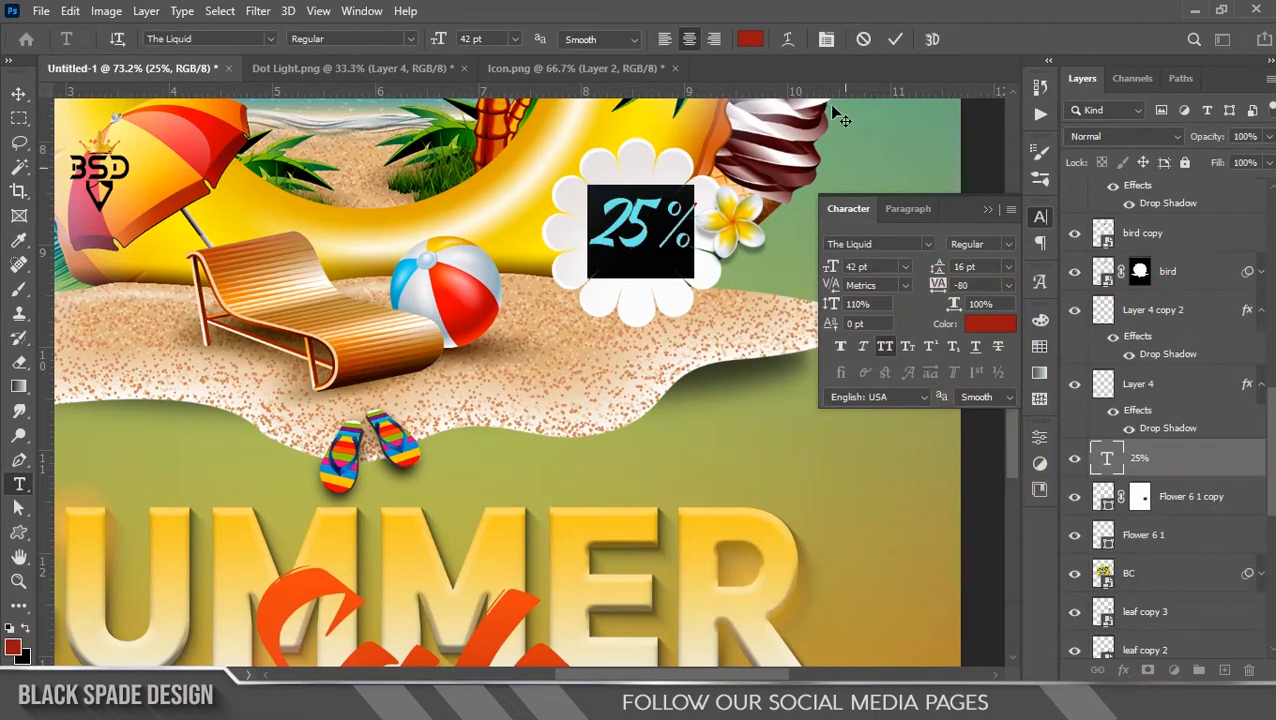
{"action": "left_click", "coordinate": [897, 40]}
Add the text OFFER below the 25% text on the badge.
{"action": "key", "text": "v"}
{"action": "scroll", "coordinate": [612, 248], "scroll_direction": "up", "scroll_amount": 3}
{"action": "left_click_drag", "start_coordinate": [612, 248], "coordinate": [605, 290]}
{"action": "scroll", "coordinate": [600, 328], "scroll_direction": "up", "scroll_amount": 2}
{"action": "key", "text": "t"}
{"action": "left_click", "coordinate": [572, 410]}
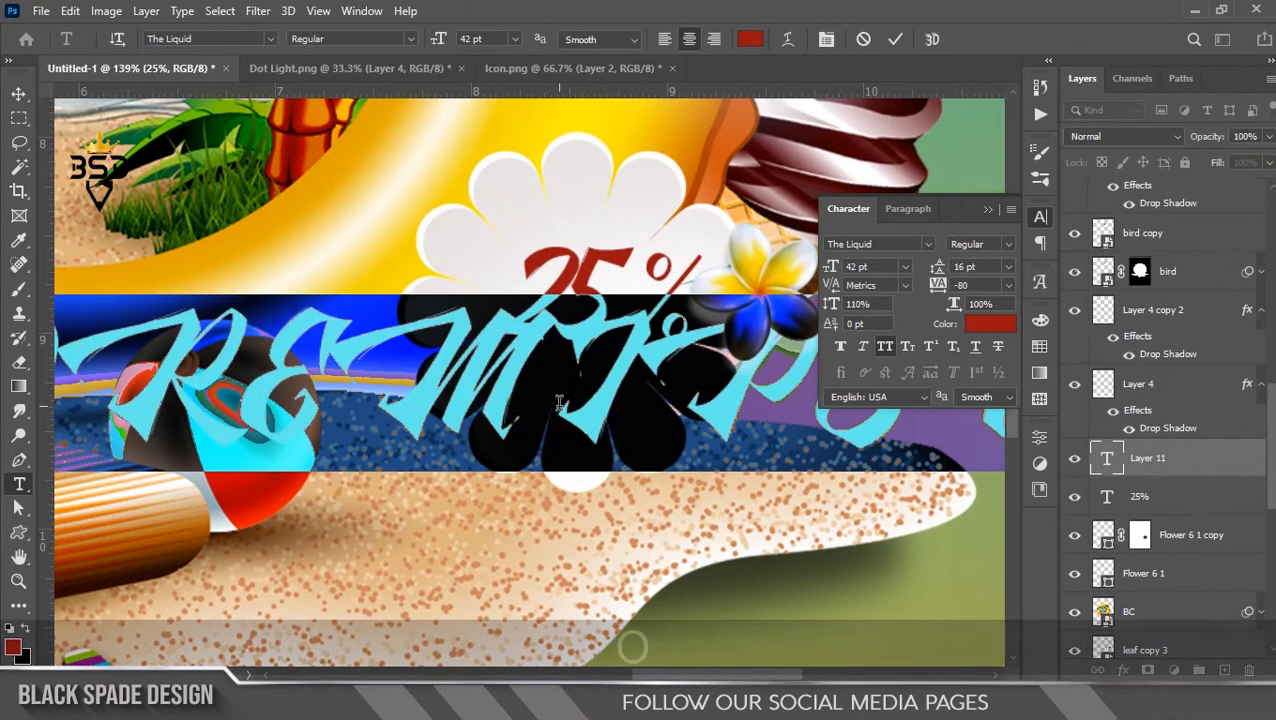
{"action": "type", "text": "OFFER"}
Set the OFFER text to Arial, 18 pt, with tracking 60, and move it closely beneath the 25% text.
{"action": "key", "text": "ctrl+a"}
{"action": "left_click", "coordinate": [930, 244]}
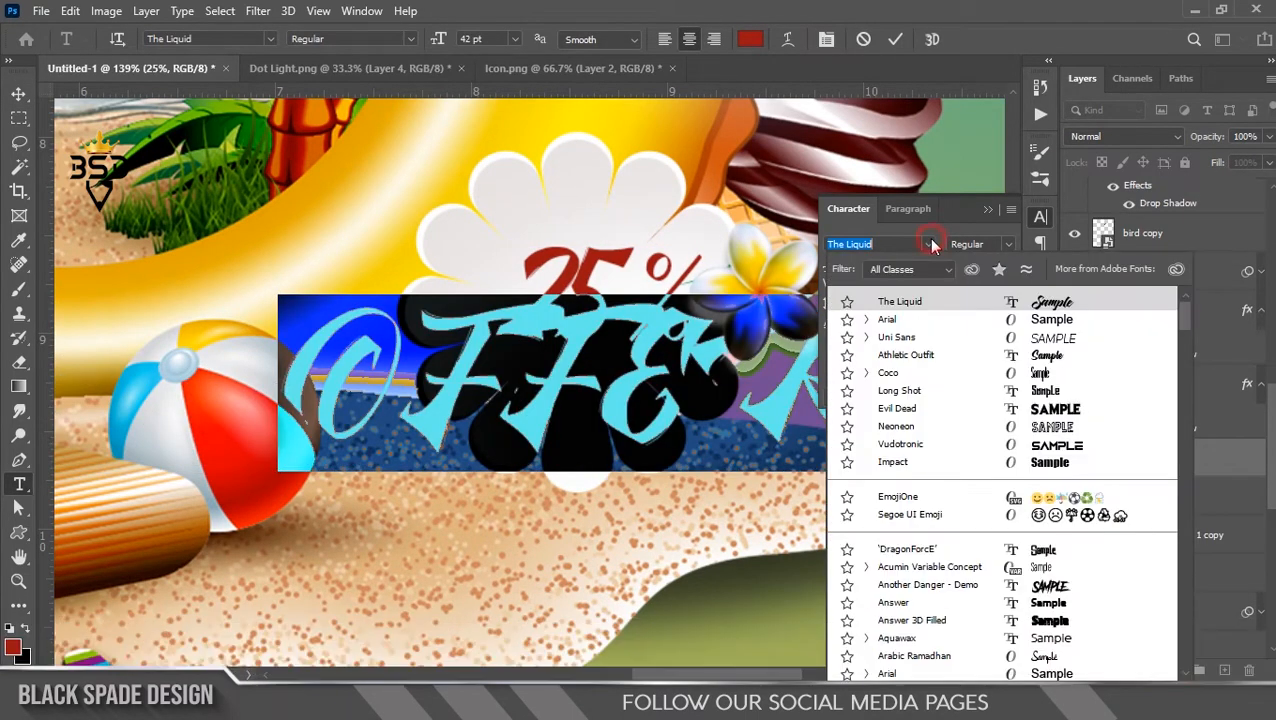
{"action": "left_click", "coordinate": [897, 320]}
{"action": "left_click_drag", "start_coordinate": [831, 267], "coordinate": [812, 272]}
{"action": "left_click_drag", "start_coordinate": [937, 285], "coordinate": [908, 286]}
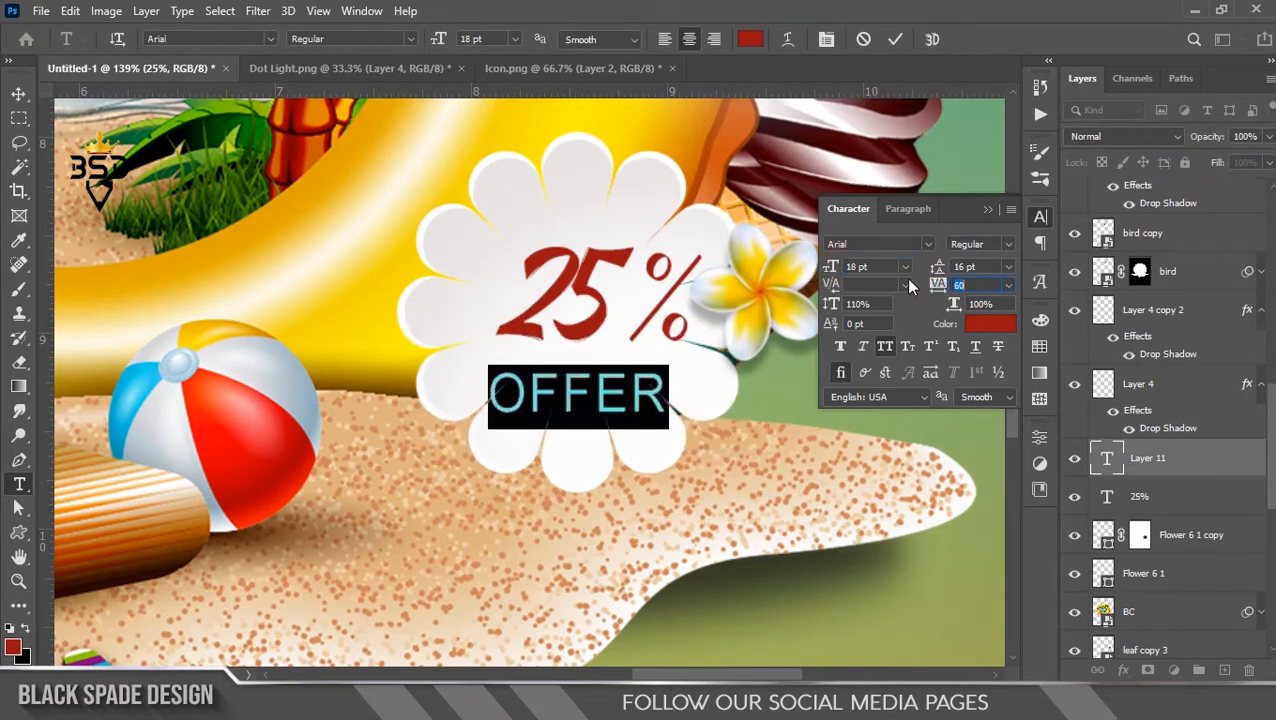
{"action": "left_click", "coordinate": [895, 42]}
{"action": "key", "text": "v"}
{"action": "left_click_drag", "start_coordinate": [601, 402], "coordinate": [612, 386]}
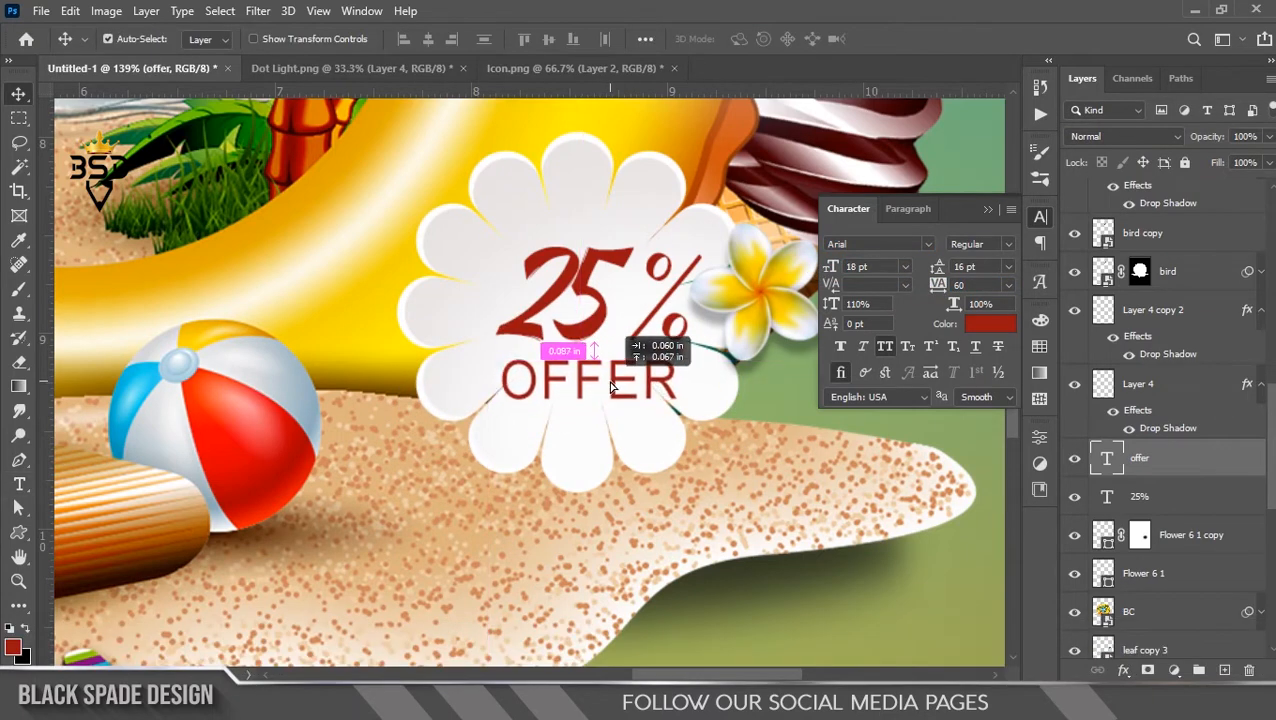
Move the 25% and OFFER texts together up to the badge's centre and nudge them slightly down.
{"action": "left_click", "coordinate": [1142, 497], "text": "ctrl"}
{"action": "key", "text": "ctrl+t"}
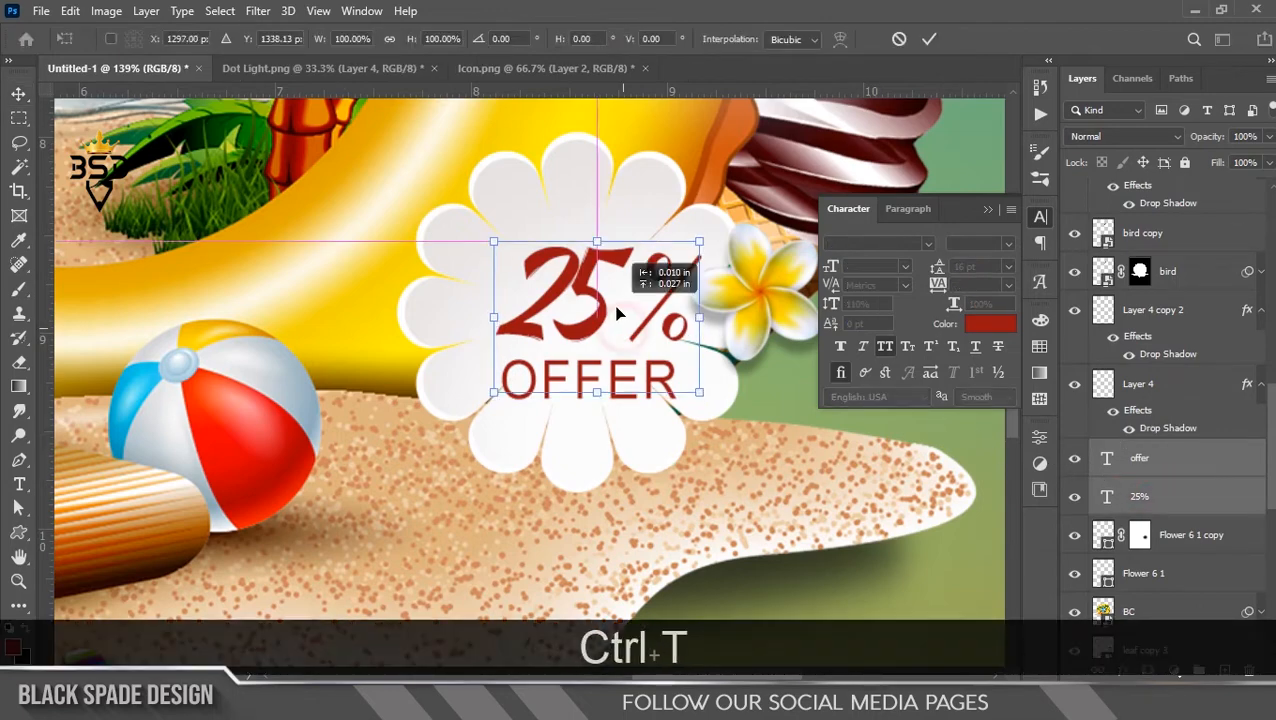
{"action": "left_click_drag", "start_coordinate": [624, 338], "coordinate": [617, 313]}
{"action": "key", "text": "Return"}
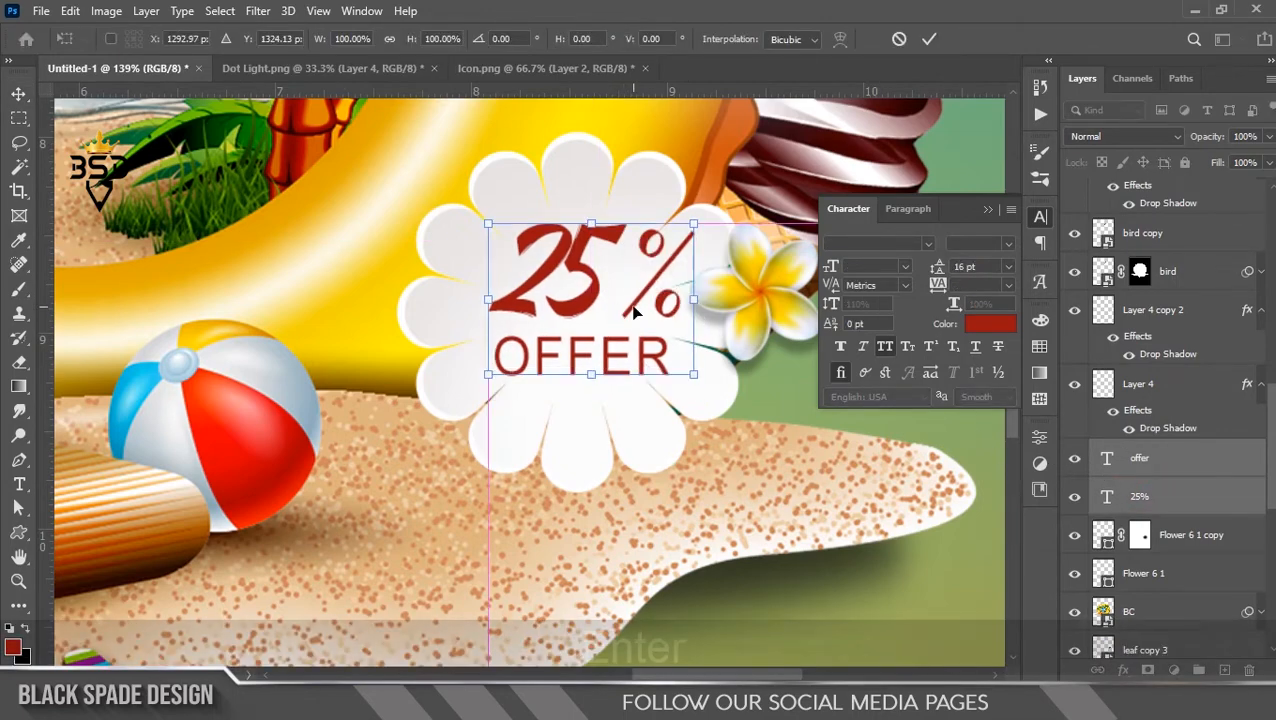
{"action": "key", "text": "Down"}
{"action": "key", "text": "Down"}
{"action": "key", "text": "Down"}
Rasterize both flower shape layers of the badge and convert them together into one smart object.
{"action": "scroll", "coordinate": [607, 403], "scroll_direction": "up", "scroll_amount": 4}
{"action": "right_click", "coordinate": [570, 450]}
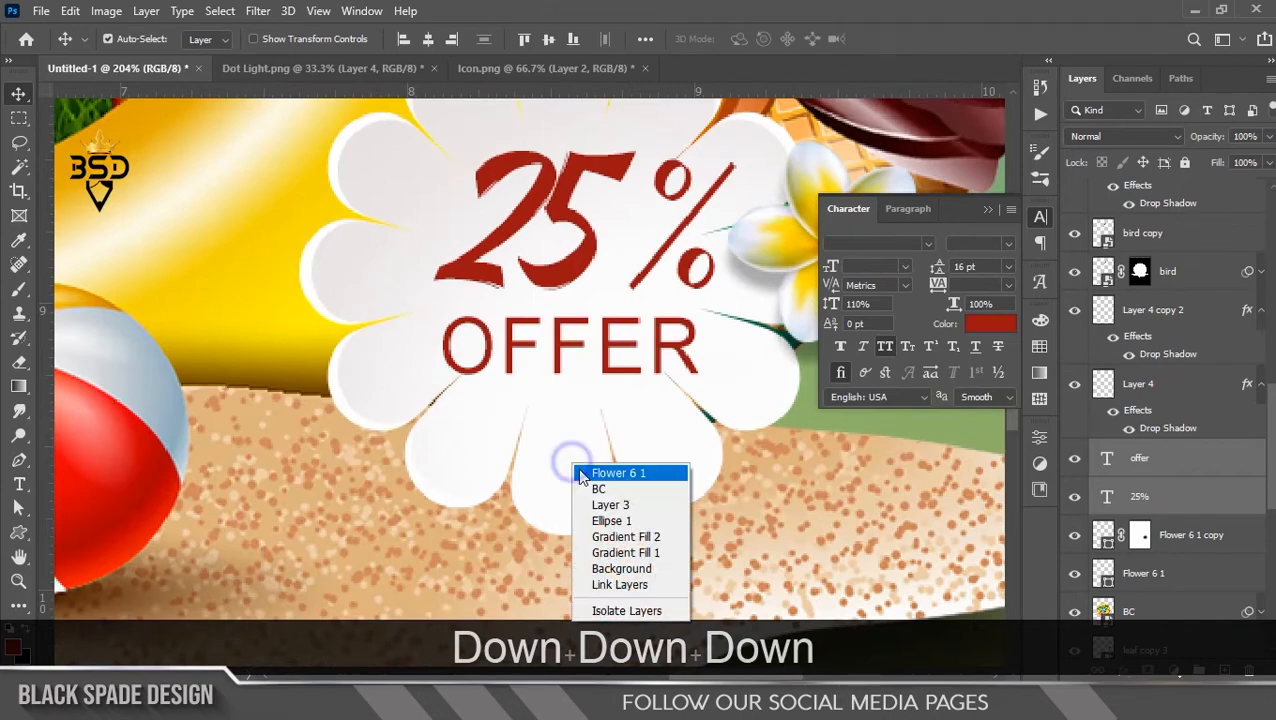
{"action": "left_click", "coordinate": [592, 472]}
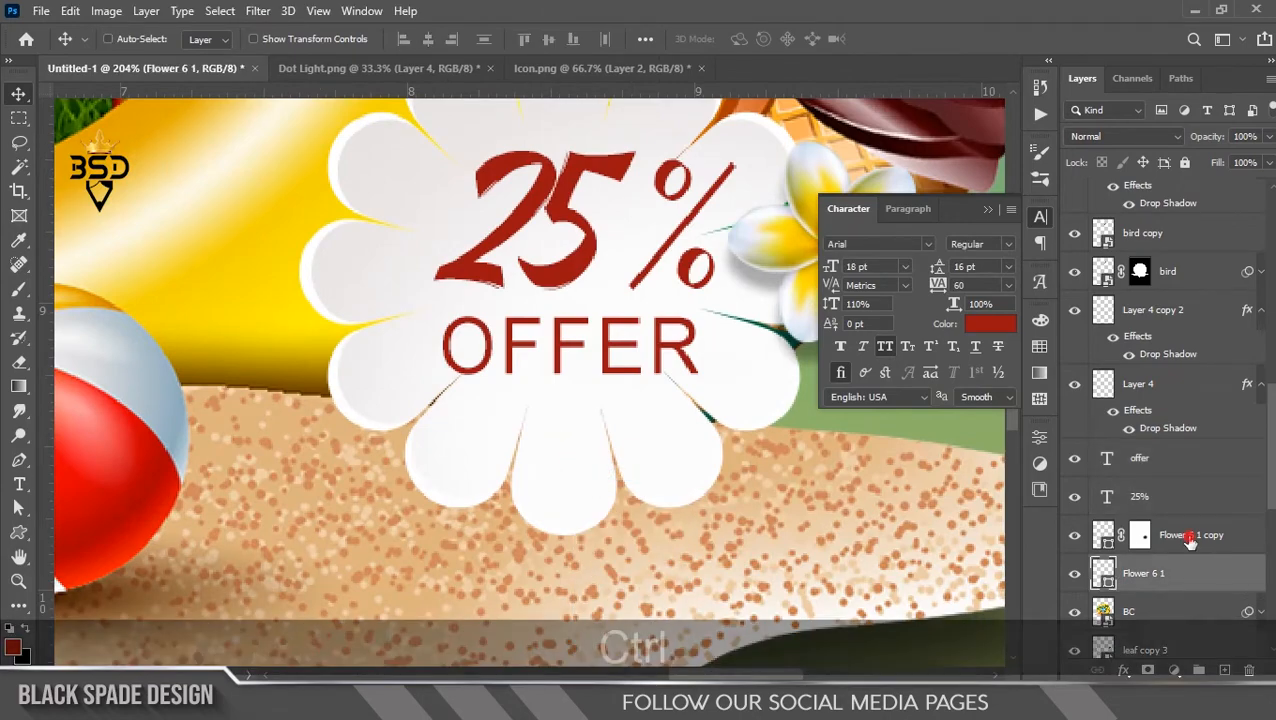
{"action": "left_click", "coordinate": [1183, 535], "text": "ctrl"}
{"action": "right_click", "coordinate": [1186, 535]}
{"action": "left_click", "coordinate": [1012, 287]}
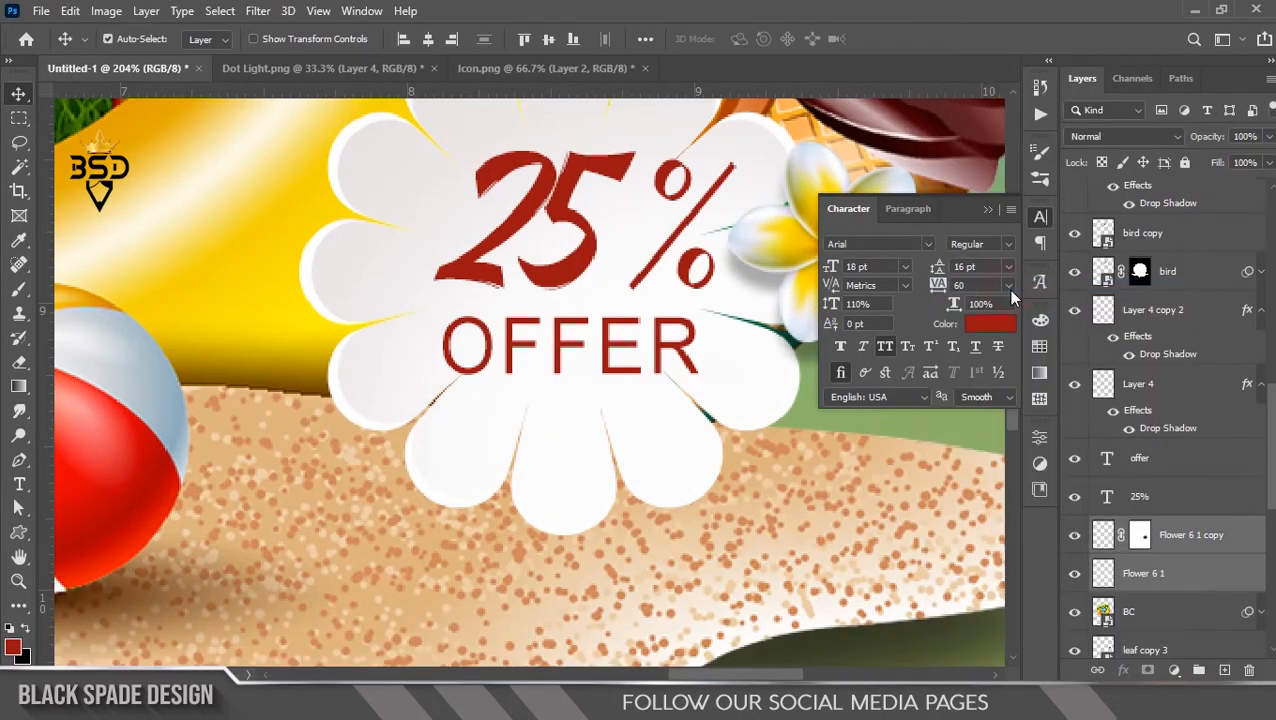
{"action": "right_click", "coordinate": [1213, 540]}
{"action": "left_click", "coordinate": [1079, 262]}
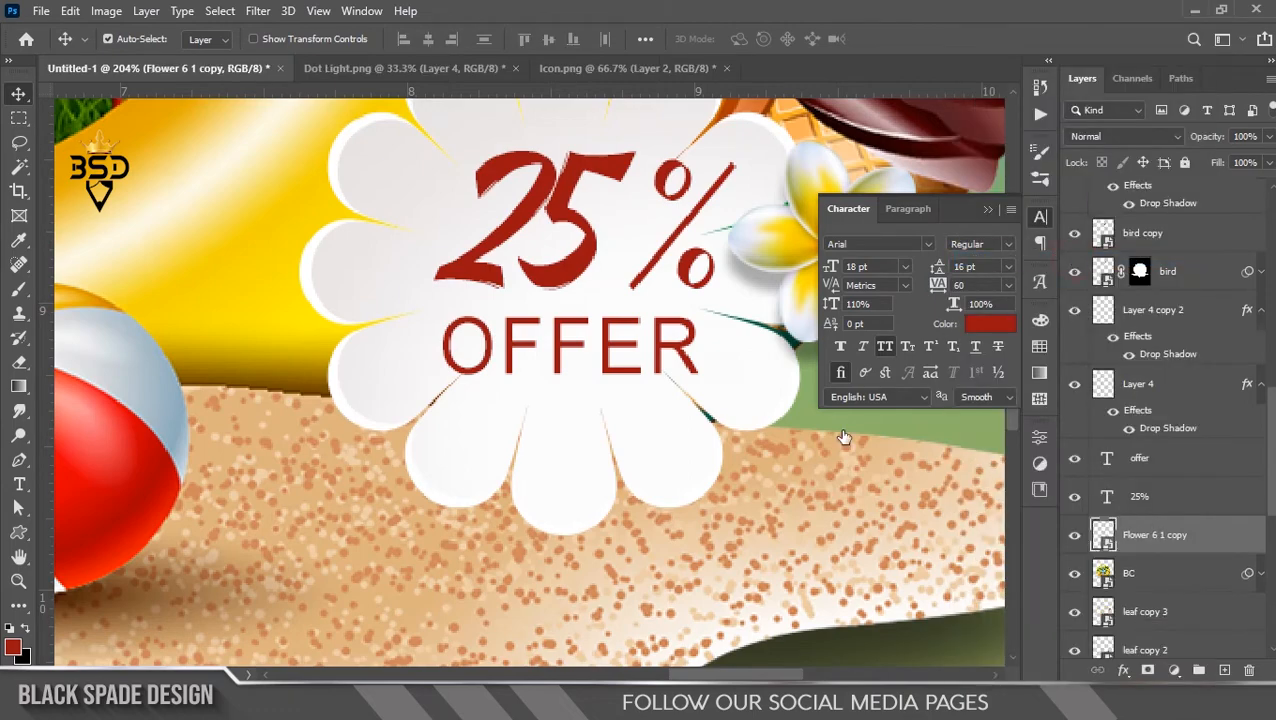
Add a layer mask to the flower badge and brush away its lower petals over the sand.
{"action": "left_click", "coordinate": [1148, 670]}
{"action": "key", "text": "b"}
{"action": "key", "text": "["}
{"action": "key", "text": "["}
{"action": "key", "text": "["}
{"action": "key", "text": "["}
{"action": "key", "text": "["}
{"action": "key", "text": "["}
{"action": "key", "text": "["}
{"action": "mouse_move", "coordinate": [686, 478]}
{"action": "left_mouse_down"}
{"action": "mouse_move", "coordinate": [405, 501]}
{"action": "mouse_move", "coordinate": [539, 511]}
{"action": "mouse_move", "coordinate": [377, 443]}
{"action": "left_mouse_up"}
Mask the badge's lower edge along the sand line using a smaller brush.
{"action": "scroll", "coordinate": [377, 443], "scroll_direction": "up", "scroll_amount": 3}
{"action": "key", "text": "["}
{"action": "key", "text": "["}
{"action": "key", "text": "["}
{"action": "key", "text": "["}
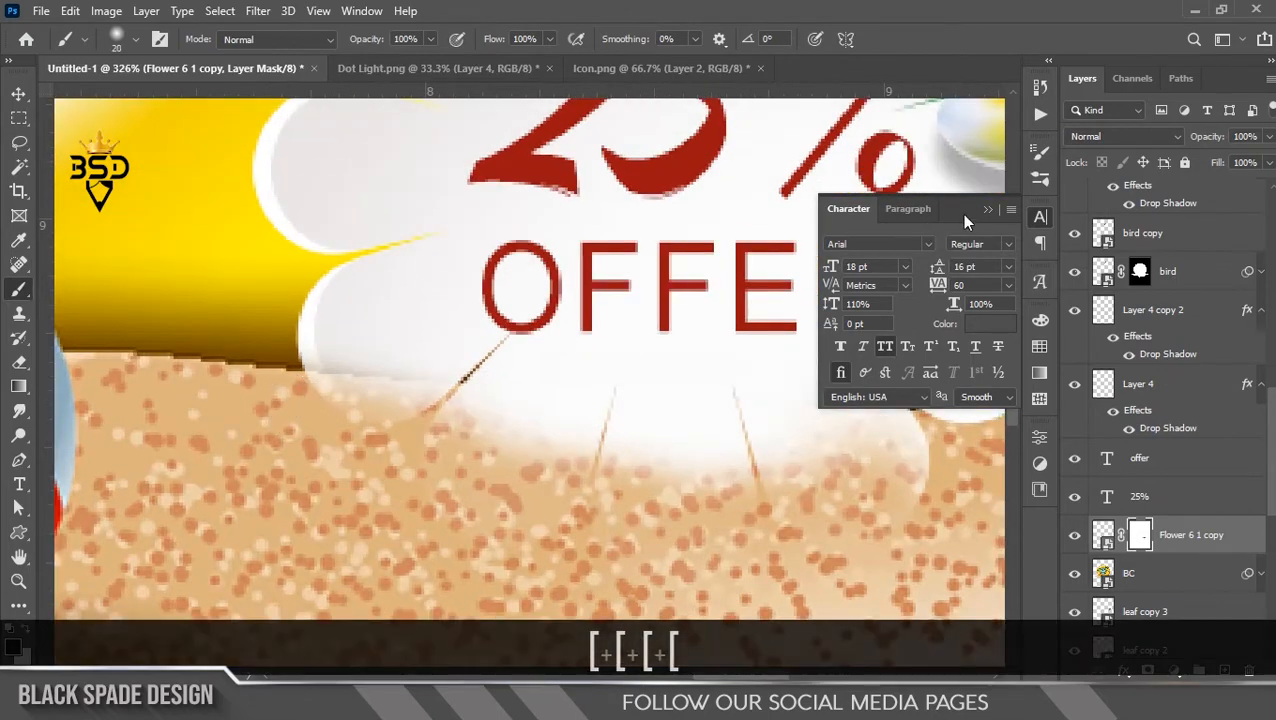
{"action": "left_click", "coordinate": [988, 209]}
{"action": "key", "text": "["}
{"action": "mouse_move", "coordinate": [298, 387]}
{"action": "left_mouse_down"}
{"action": "mouse_move", "coordinate": [920, 436]}
{"action": "mouse_move", "coordinate": [667, 458]}
{"action": "left_mouse_up"}
Brush away the rest of the flower badge over the sand on its layer mask using a larger brush.
{"action": "key", "text": "space"}
{"action": "key", "text": "]"}
{"action": "key", "text": "]"}
{"action": "key", "text": "]"}
{"action": "key", "text": "]"}
{"action": "key", "text": "]"}
{"action": "key", "text": "]"}
{"action": "left_click_drag", "start_coordinate": [453, 500], "coordinate": [433, 492]}
{"action": "key", "text": "["}
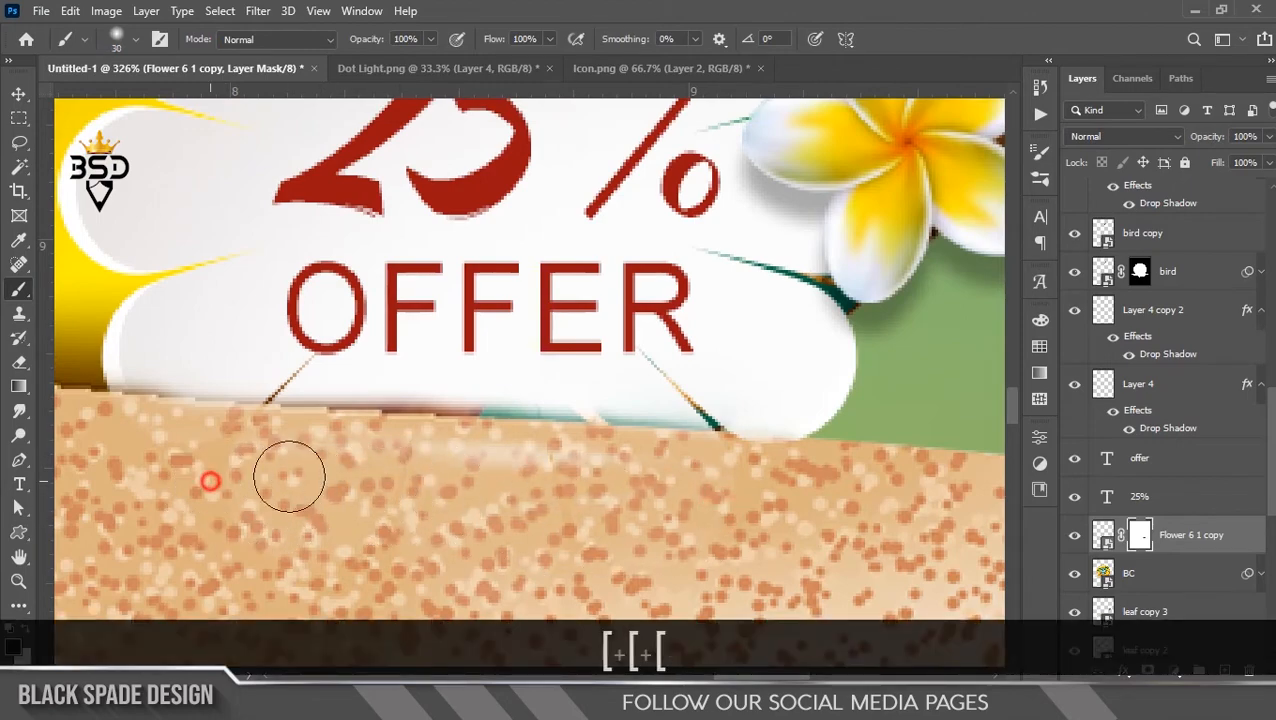
Restore the badge's faded lower edge just above the sand line by painting white on its mask with a 9 px brush.
{"action": "scroll", "coordinate": [440, 421], "scroll_direction": "up", "scroll_amount": 2}
{"action": "key", "text": "["}
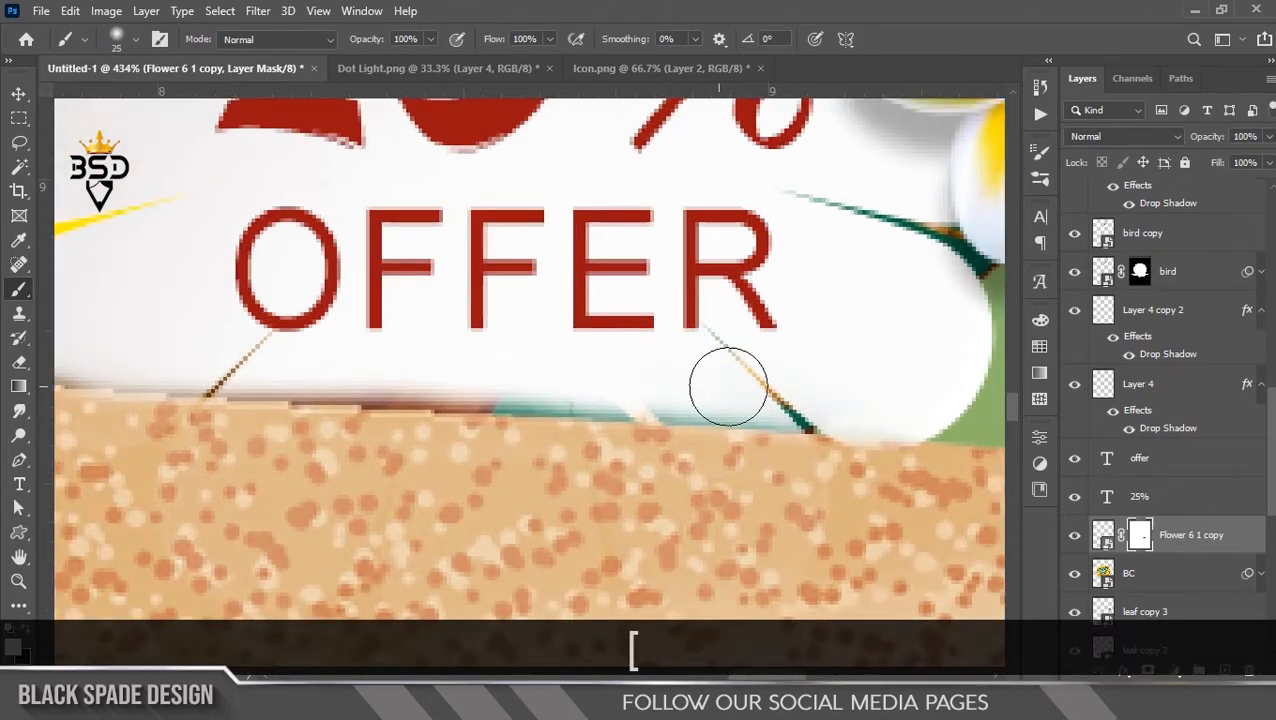
{"action": "left_click_drag", "start_coordinate": [701, 406], "coordinate": [682, 410]}
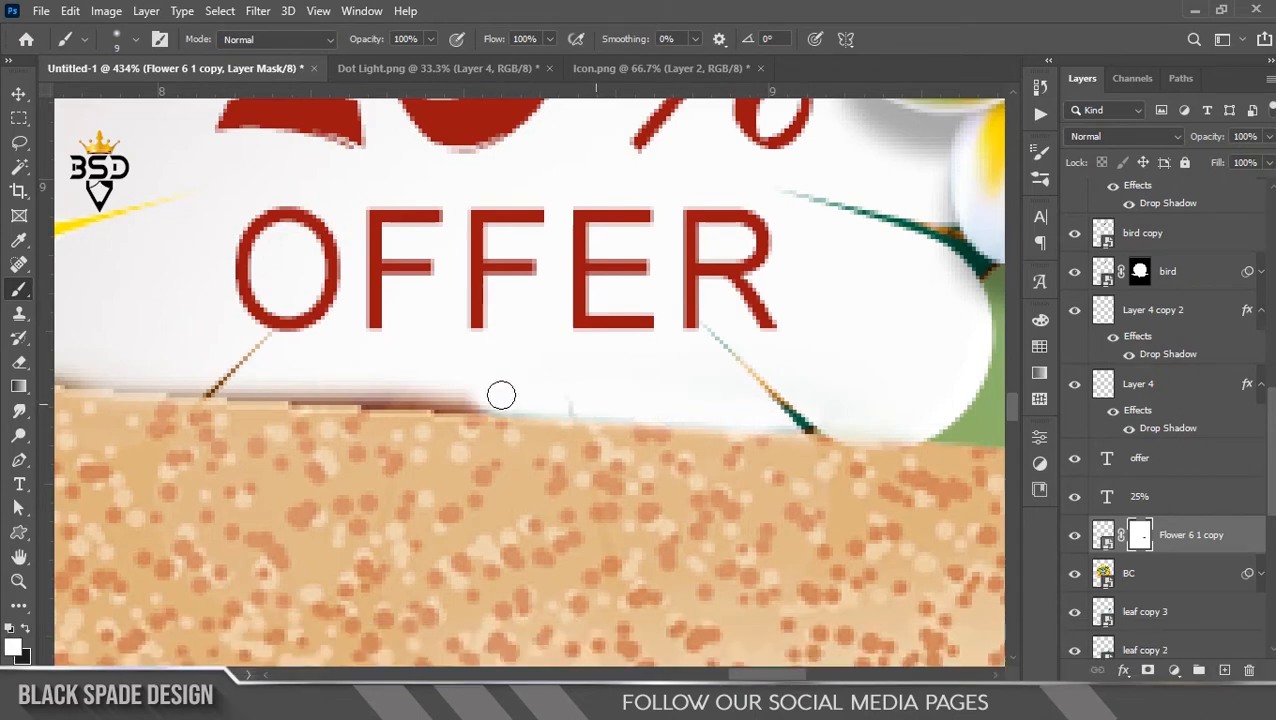
{"action": "left_click_drag", "start_coordinate": [362, 401], "coordinate": [660, 372]}
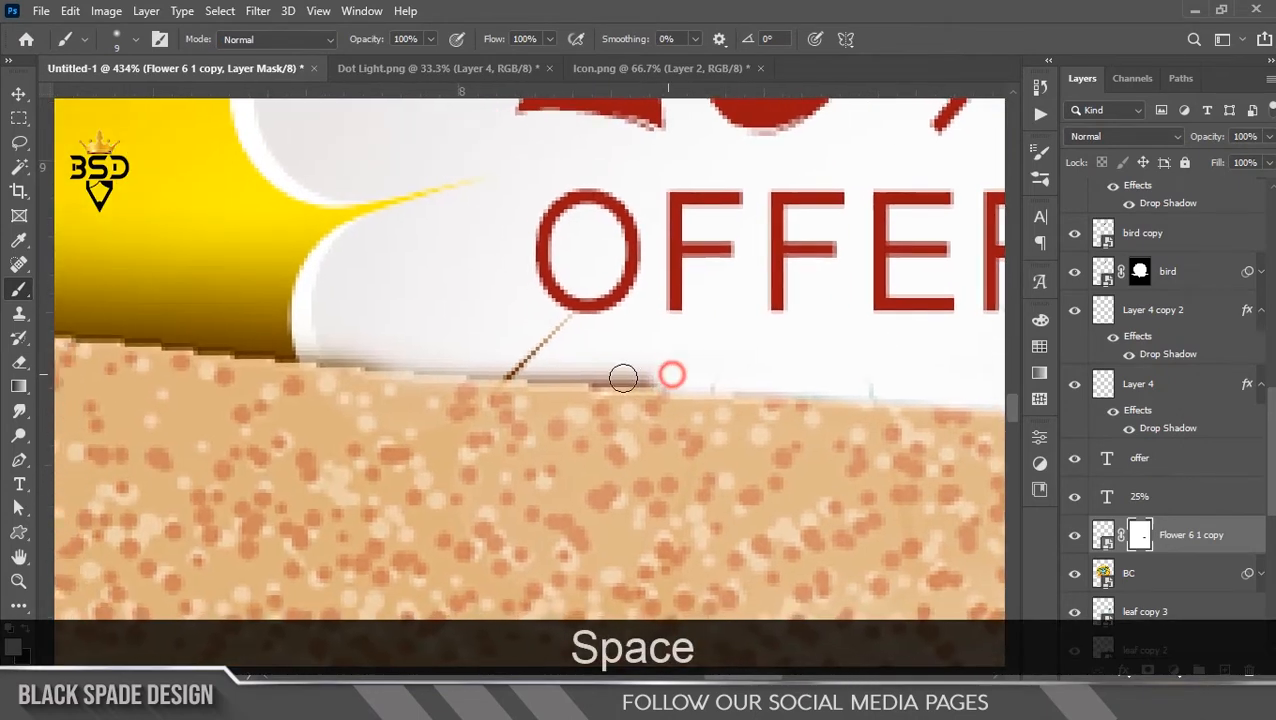
{"action": "scroll", "coordinate": [459, 320], "scroll_direction": "down", "scroll_amount": 8}
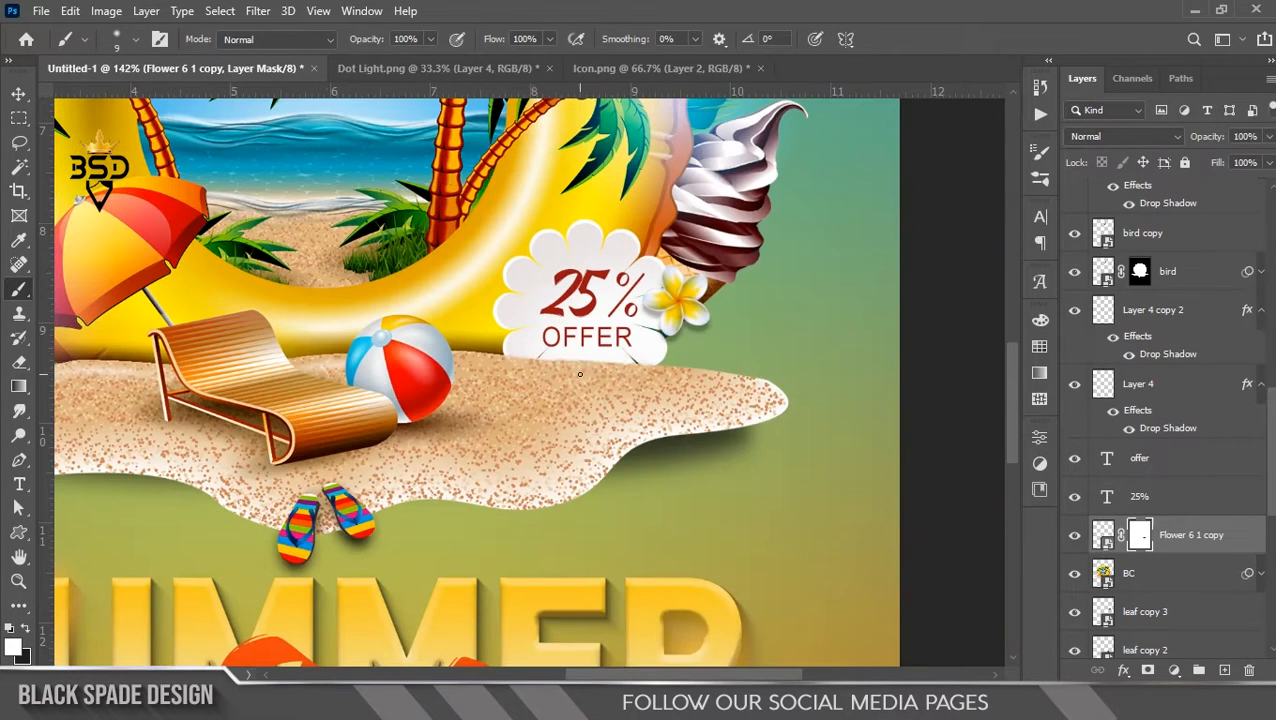
{"action": "scroll", "coordinate": [503, 430], "scroll_direction": "up", "scroll_amount": 2}
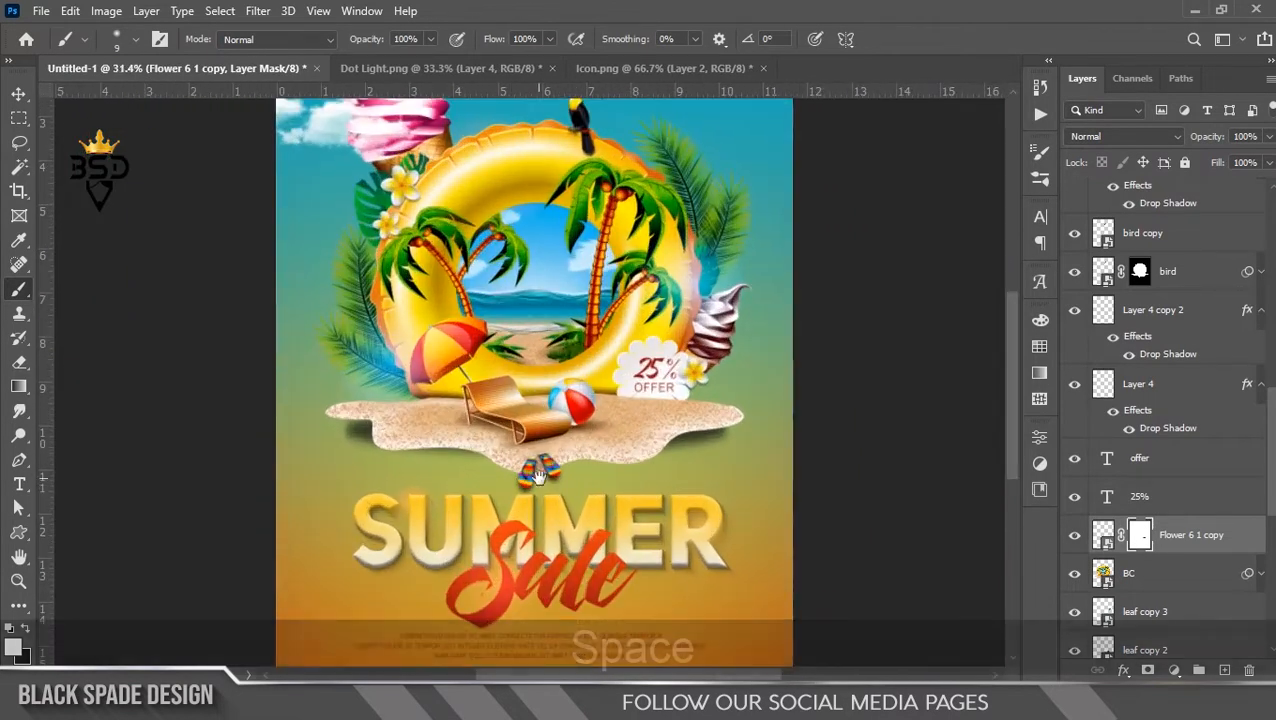
{"action": "key", "text": "v"}
{"action": "scroll", "coordinate": [540, 405], "scroll_direction": "down", "scroll_amount": 2}
{"action": "scroll", "coordinate": [548, 399], "scroll_direction": "up", "scroll_amount": 1}
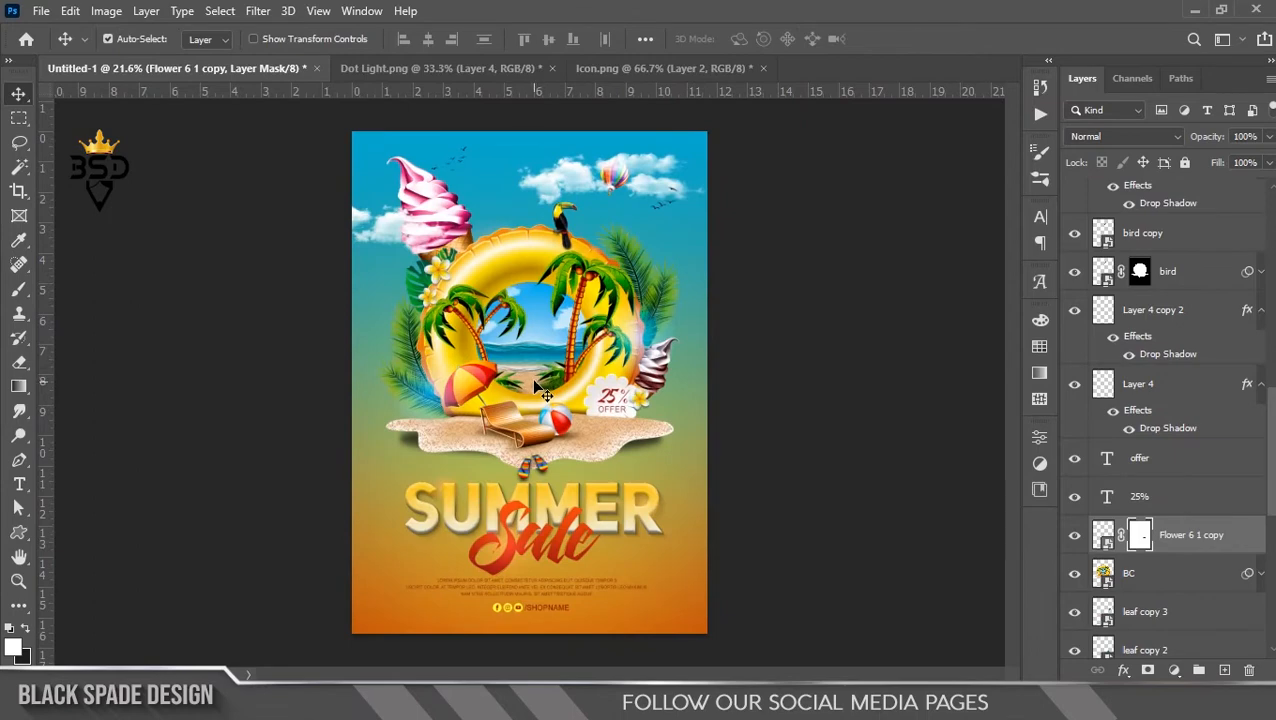
Place the sun flare image from the Summer folder above the /shopname text, enlarge it, and set its blend mode to Screen.
{"action": "scroll", "coordinate": [1272, 458], "scroll_direction": "up", "scroll_amount": 10}
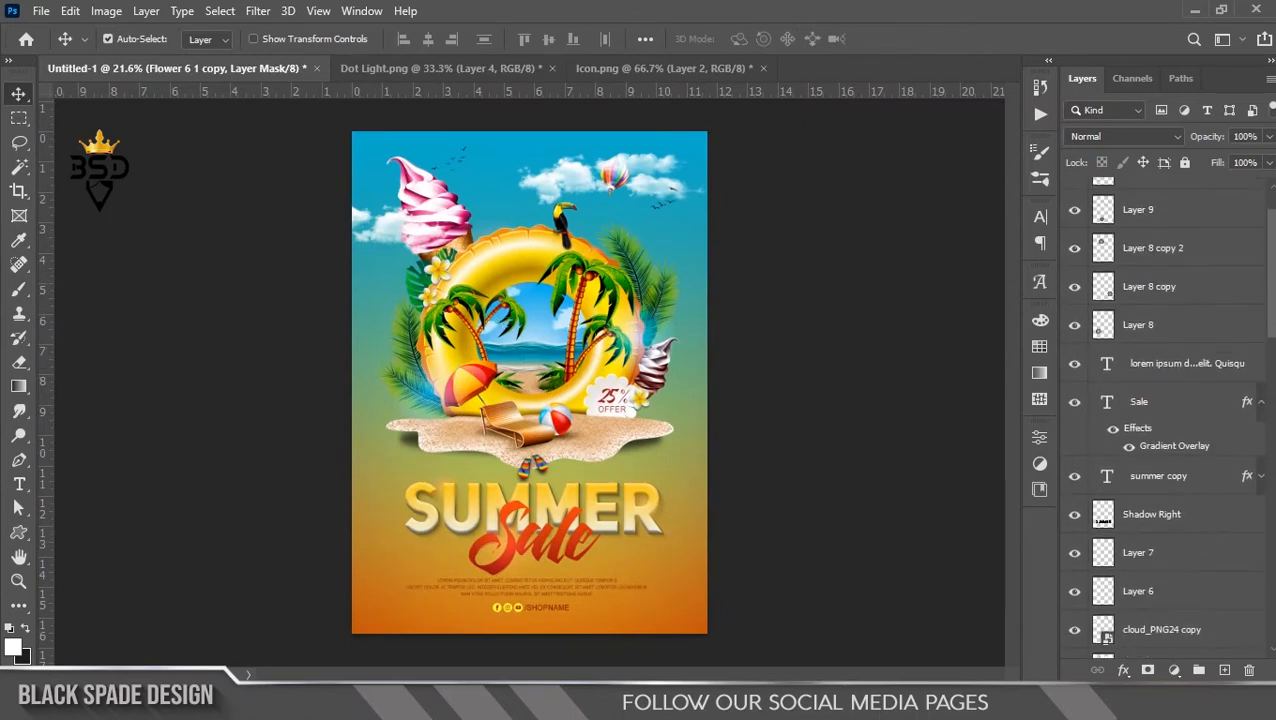
{"action": "left_click", "coordinate": [1174, 197]}
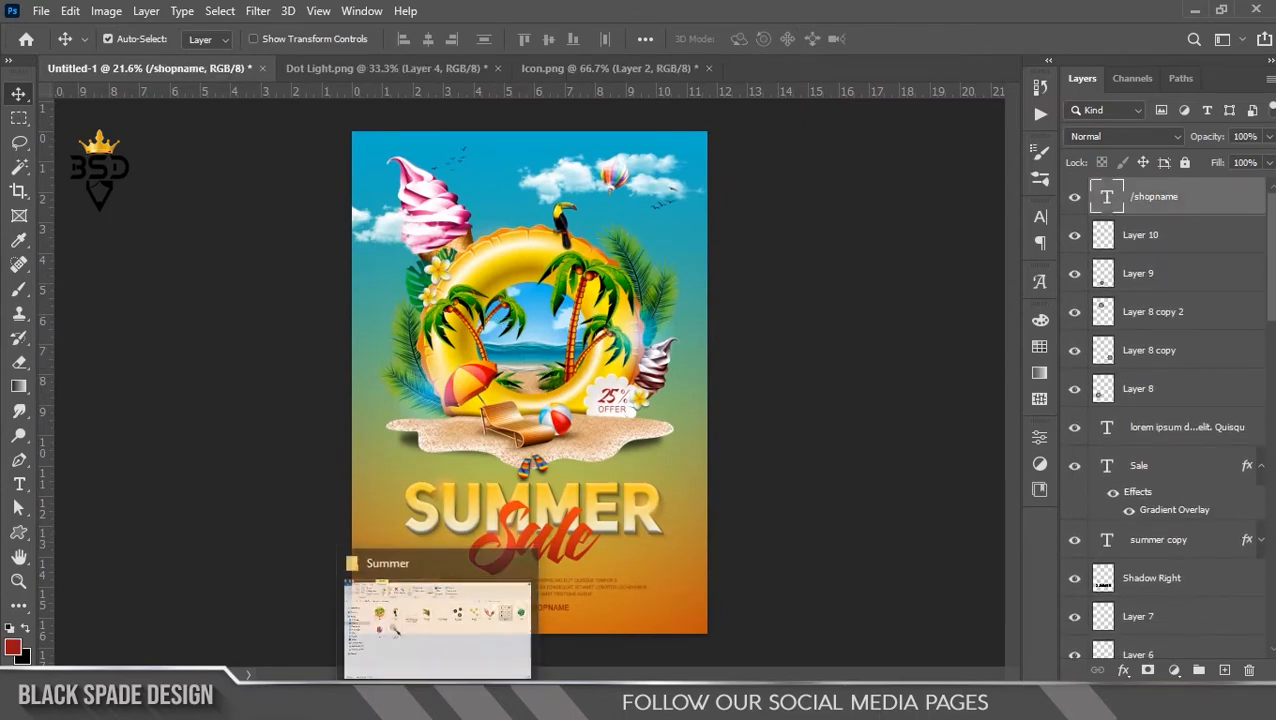
{"action": "left_click", "coordinate": [439, 700]}
{"action": "left_click", "coordinate": [324, 359]}
{"action": "left_click_drag", "start_coordinate": [318, 381], "coordinate": [616, 464]}
{"action": "left_click_drag", "start_coordinate": [557, 389], "coordinate": [449, 226]}
{"action": "left_click_drag", "start_coordinate": [514, 311], "coordinate": [725, 448]}
{"action": "key", "text": "Return"}
{"action": "left_click", "coordinate": [1137, 137]}
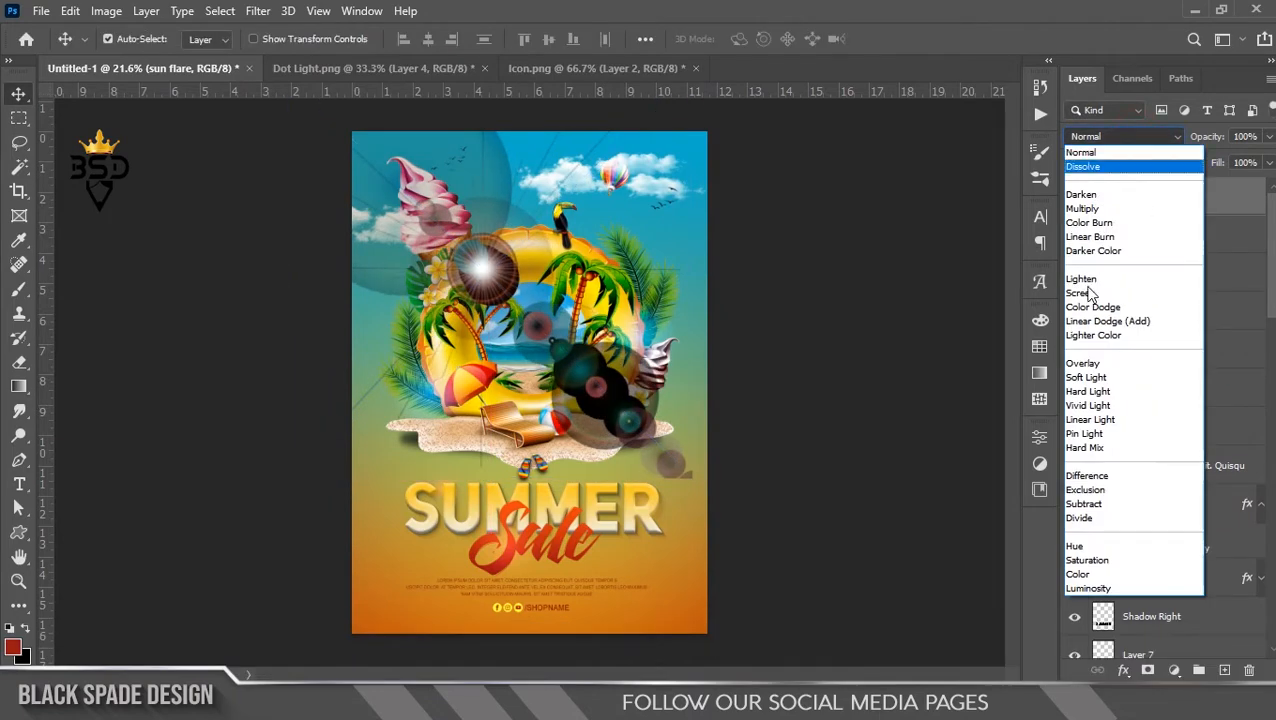
{"action": "left_click", "coordinate": [1090, 294]}
Move the sun flare's bright centre to the poster's top-left corner, scale it to about 466% and rotate it about 4°.
{"action": "key", "text": "ctrl+t"}
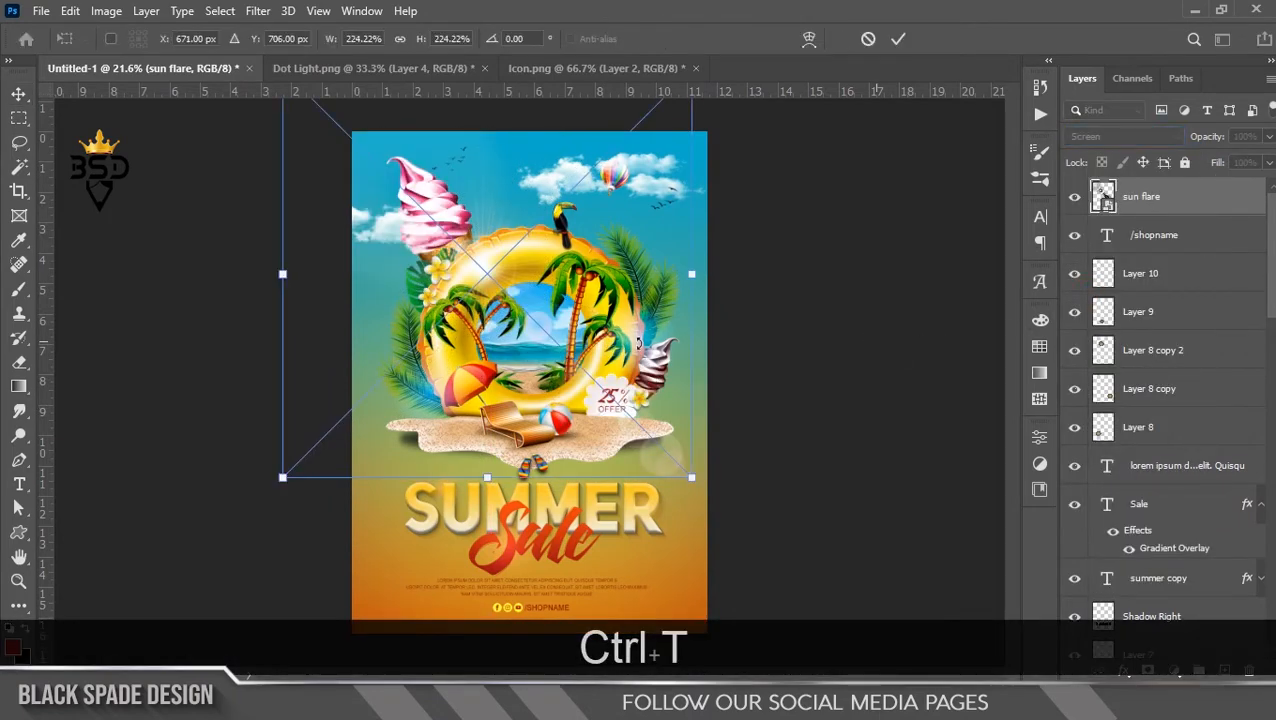
{"action": "left_click_drag", "start_coordinate": [604, 343], "coordinate": [520, 259]}
{"action": "left_click_drag", "start_coordinate": [607, 394], "coordinate": [716, 512]}
{"action": "left_click_drag", "start_coordinate": [801, 501], "coordinate": [767, 585]}
{"action": "left_click_drag", "start_coordinate": [634, 526], "coordinate": [625, 519]}
{"action": "left_click_drag", "start_coordinate": [681, 580], "coordinate": [718, 614]}
{"action": "left_click_drag", "start_coordinate": [780, 580], "coordinate": [802, 540]}
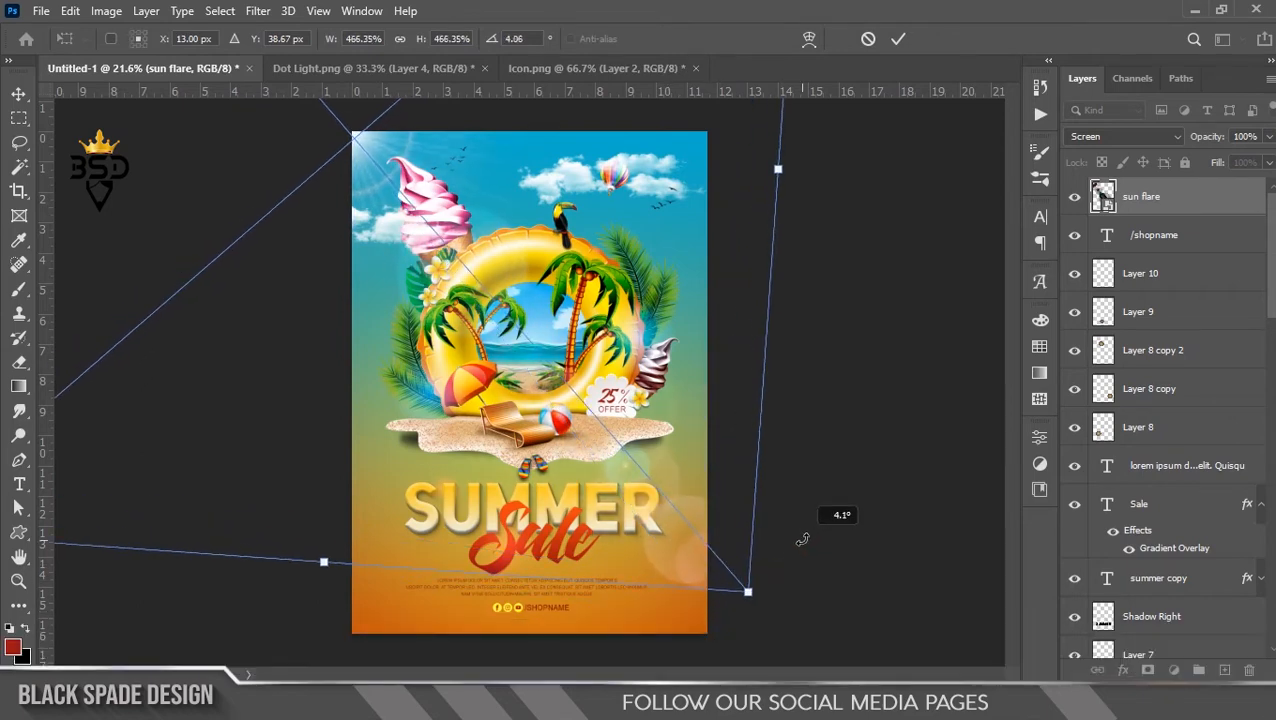
{"action": "key", "text": "Return"}
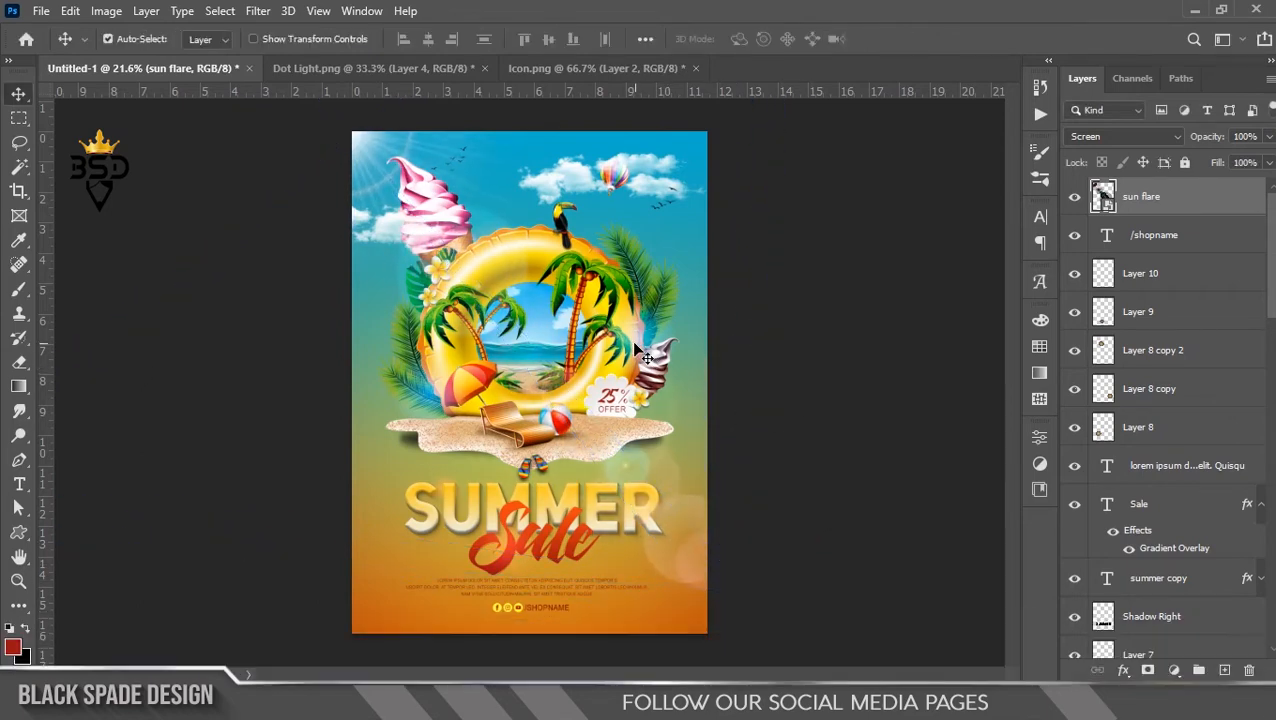
Add a Hue/Saturation adjustment layer above the /shopname text and raise the saturation to about +5.
{"action": "scroll", "coordinate": [584, 512], "scroll_direction": "up", "scroll_amount": 5}
{"action": "left_click_drag", "start_coordinate": [584, 512], "coordinate": [621, 455]}
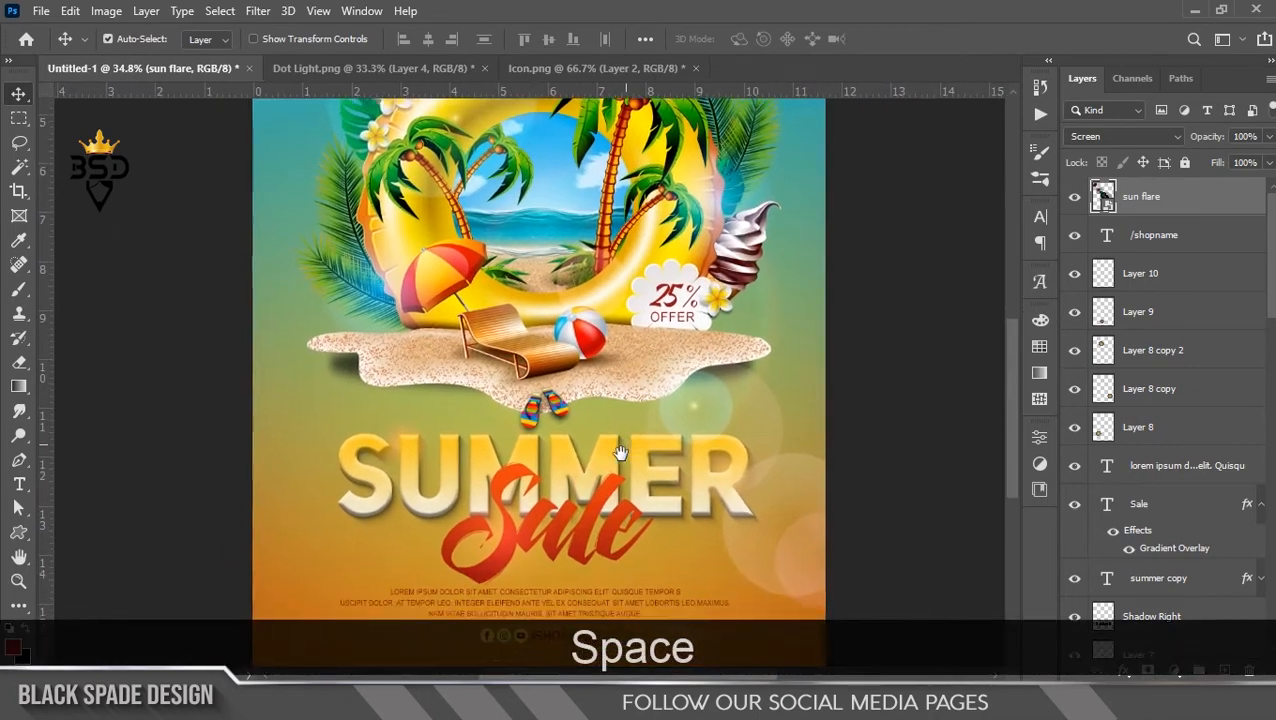
{"action": "scroll", "coordinate": [621, 455], "scroll_direction": "down", "scroll_amount": 5}
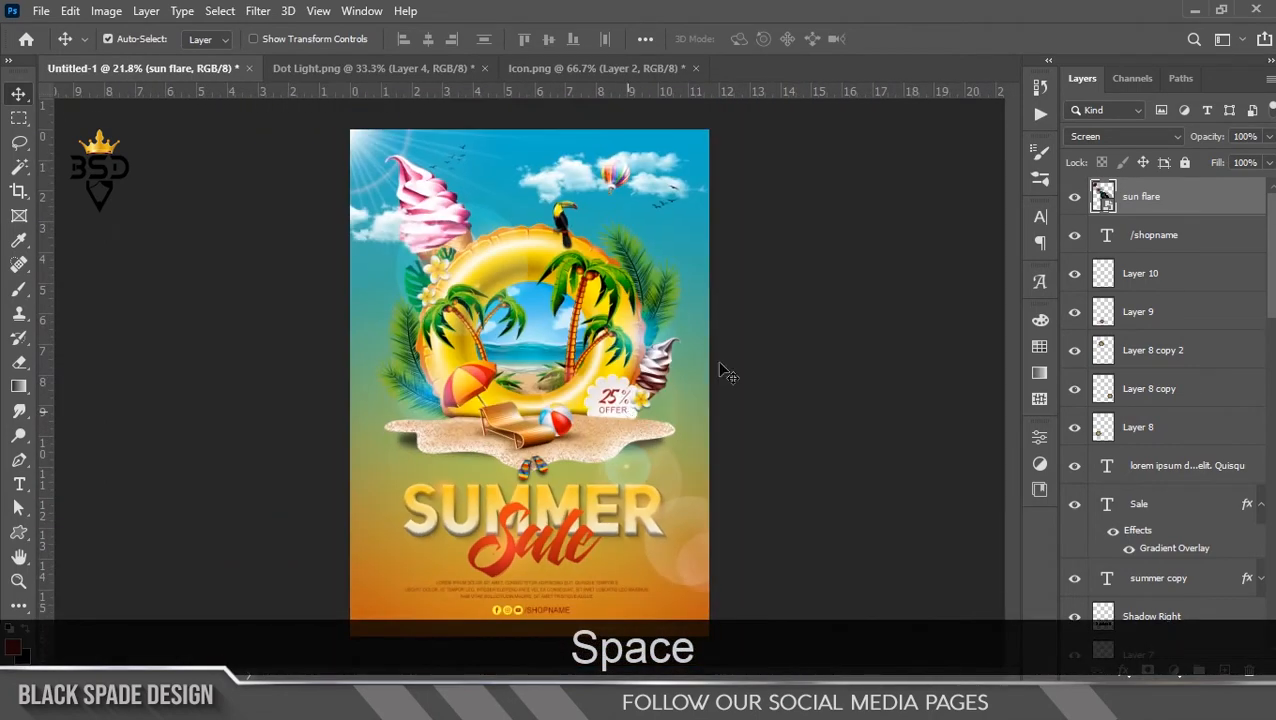
{"action": "left_click", "coordinate": [1187, 247]}
{"action": "left_click", "coordinate": [1174, 669]}
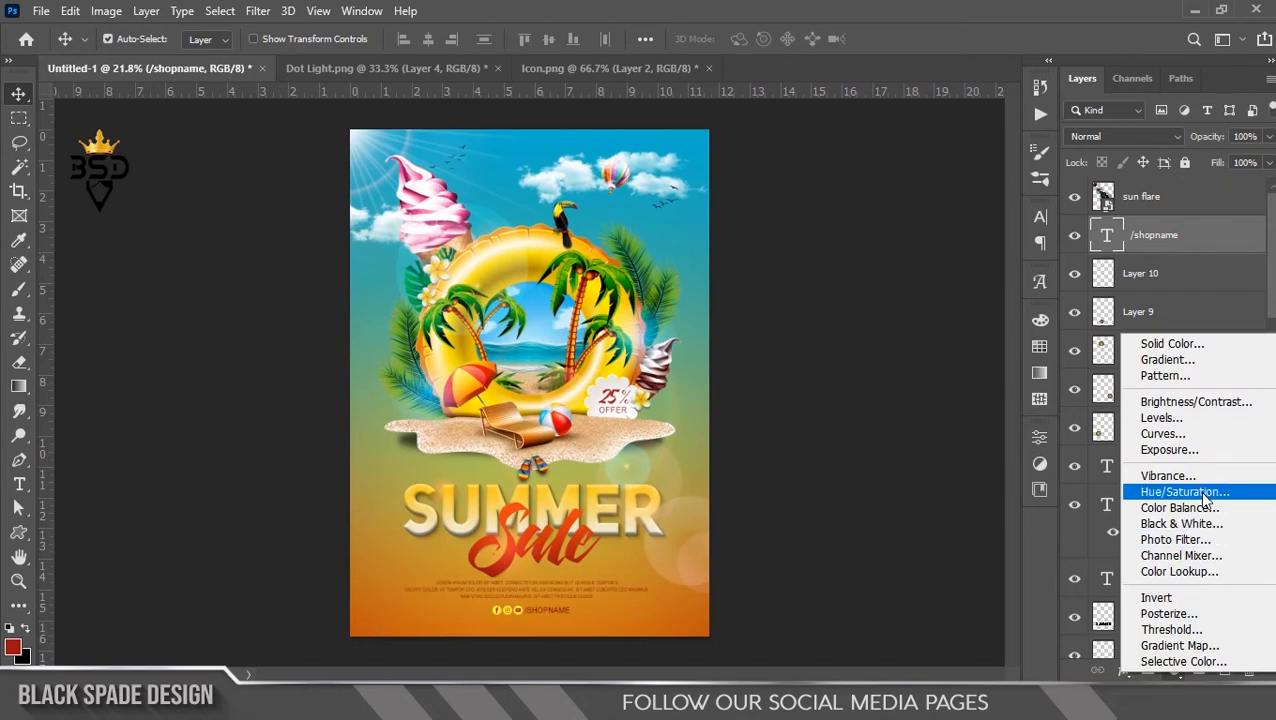
{"action": "left_click", "coordinate": [1180, 492]}
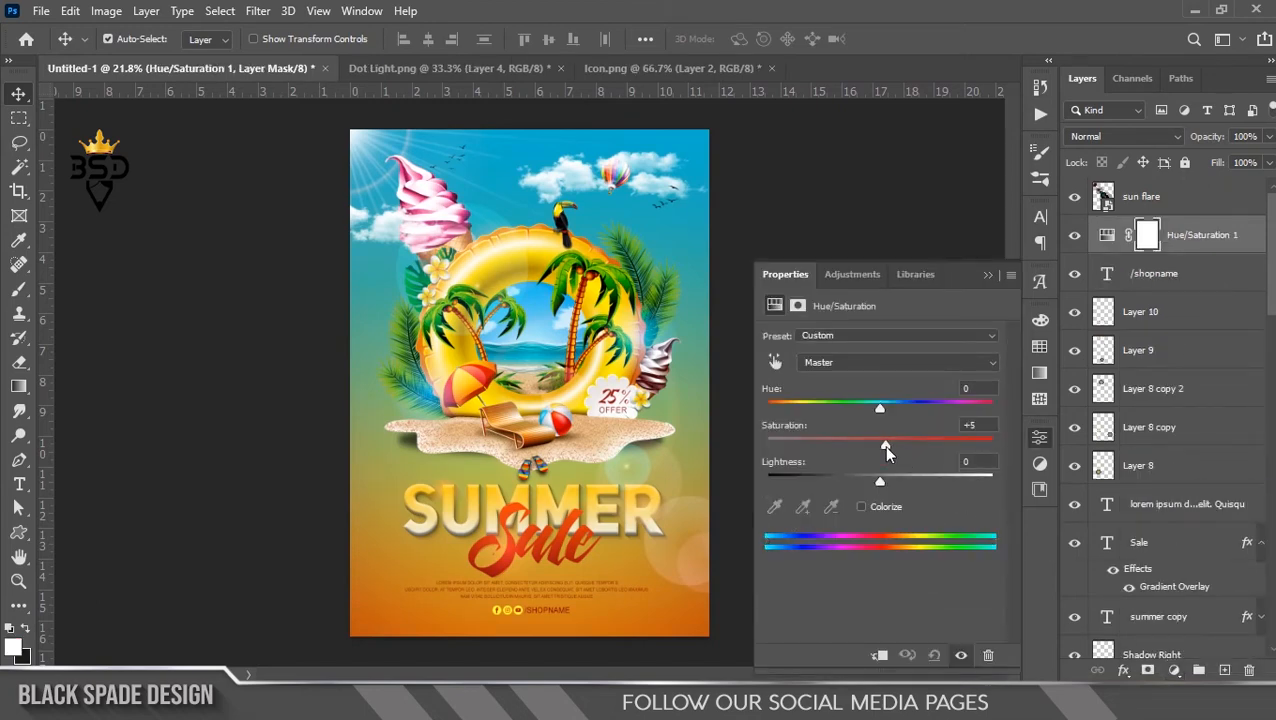
{"action": "left_click", "coordinate": [986, 276]}
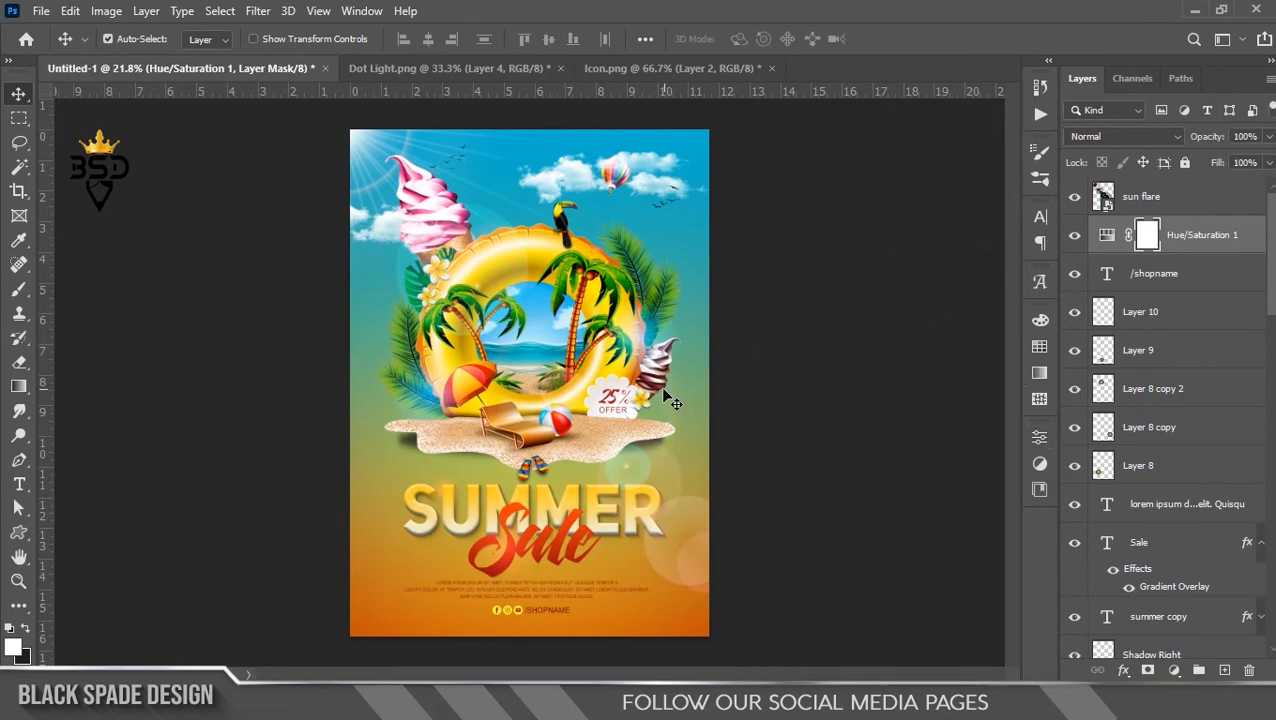
Add a new layer above the sun flare, fill it with black, and lower its fill to 0%.
{"action": "scroll", "coordinate": [573, 395], "scroll_direction": "up", "scroll_amount": 3}
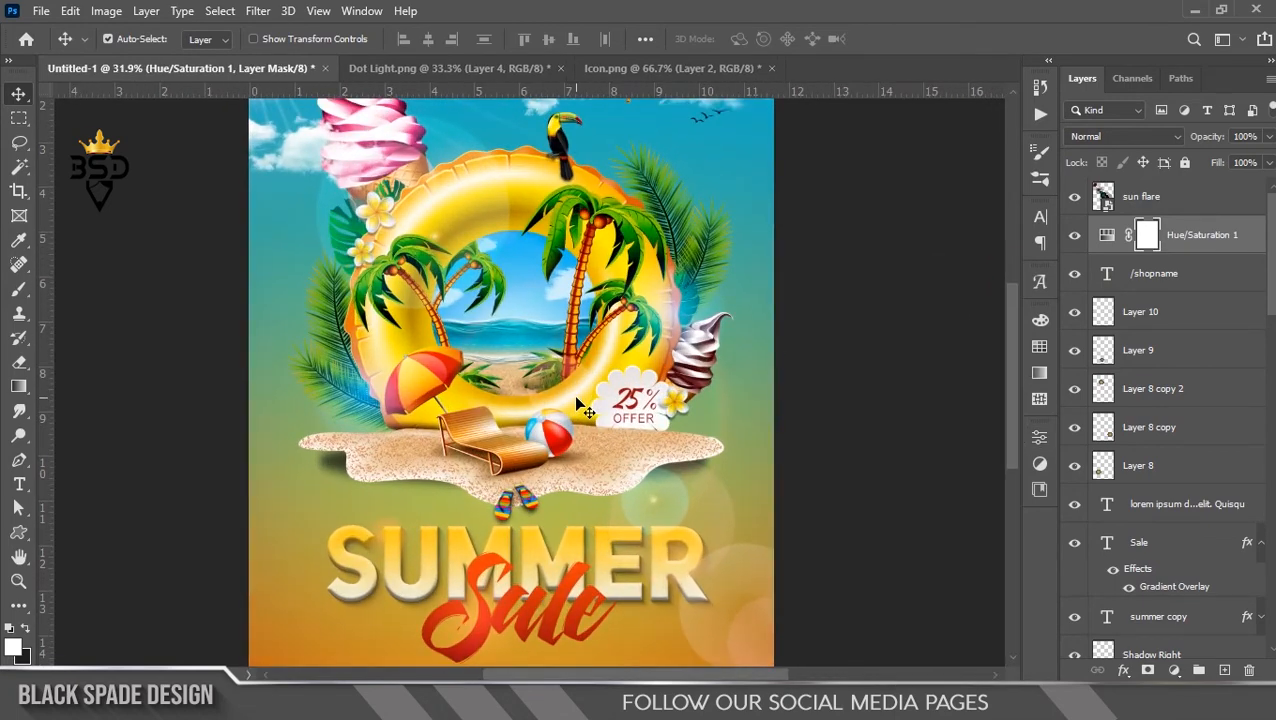
{"action": "scroll", "coordinate": [576, 398], "scroll_direction": "up", "scroll_amount": 2}
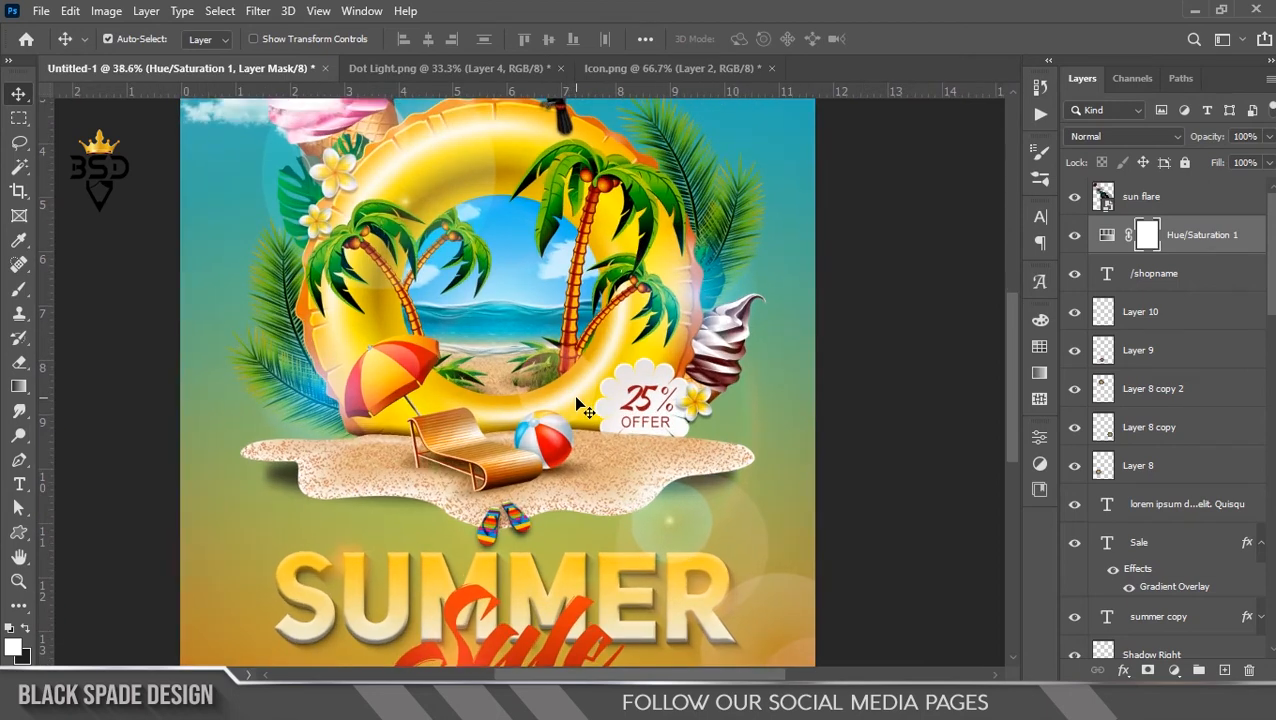
{"action": "scroll", "coordinate": [576, 398], "scroll_direction": "down", "scroll_amount": 3}
{"action": "key", "text": "space"}
{"action": "left_click_drag", "start_coordinate": [591, 328], "coordinate": [630, 262]}
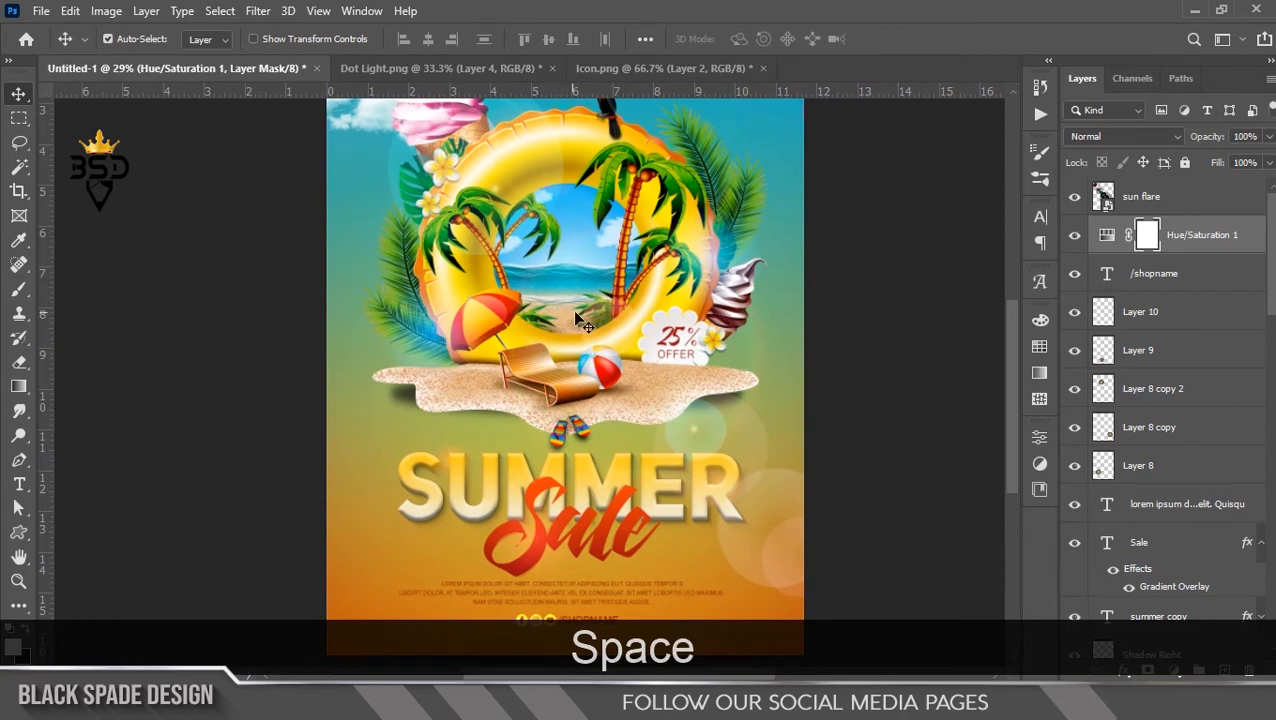
{"action": "key", "text": "ctrl+0"}
{"action": "left_click", "coordinate": [1224, 670]}
{"action": "key", "text": "ctrl+BackSpace"}
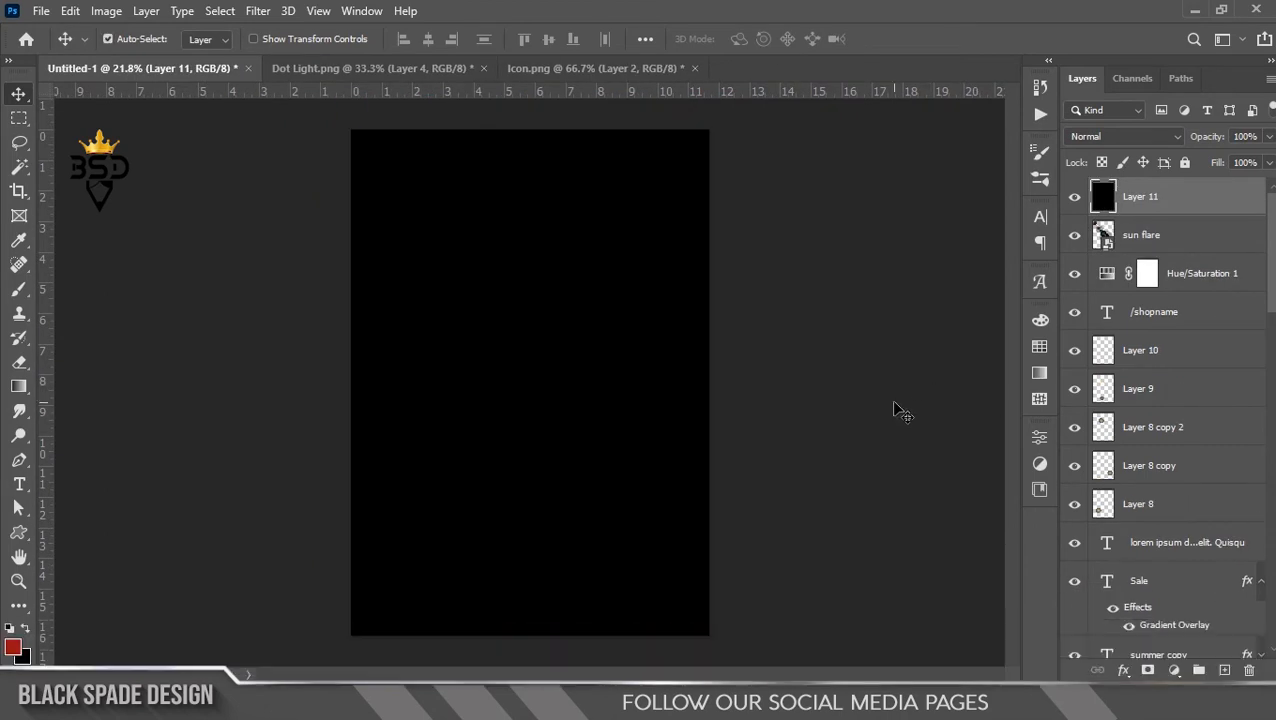
{"action": "left_click_drag", "start_coordinate": [1213, 165], "coordinate": [1110, 530]}
Frame the poster with a white 50 px stroke positioned inside the new black-filled layer.
{"action": "left_click", "coordinate": [1123, 670]}
{"action": "left_click", "coordinate": [1150, 532]}
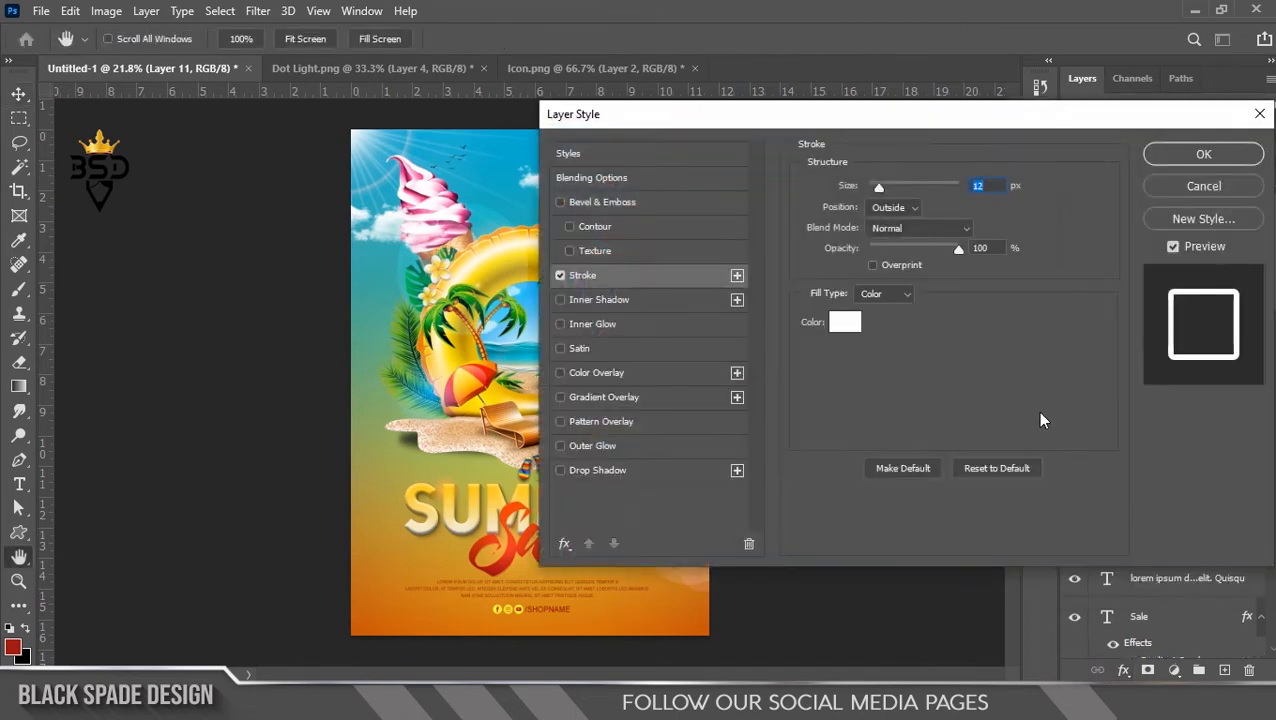
{"action": "left_click", "coordinate": [888, 240]}
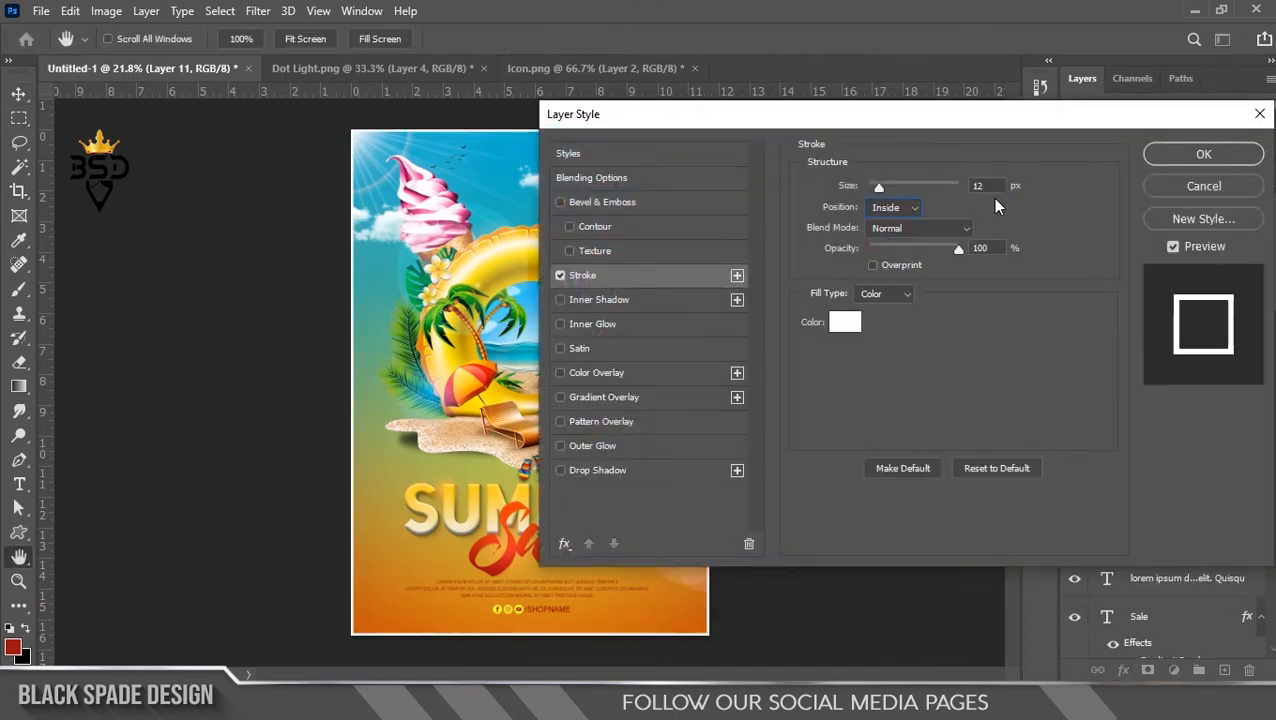
{"action": "type", "text": "50"}
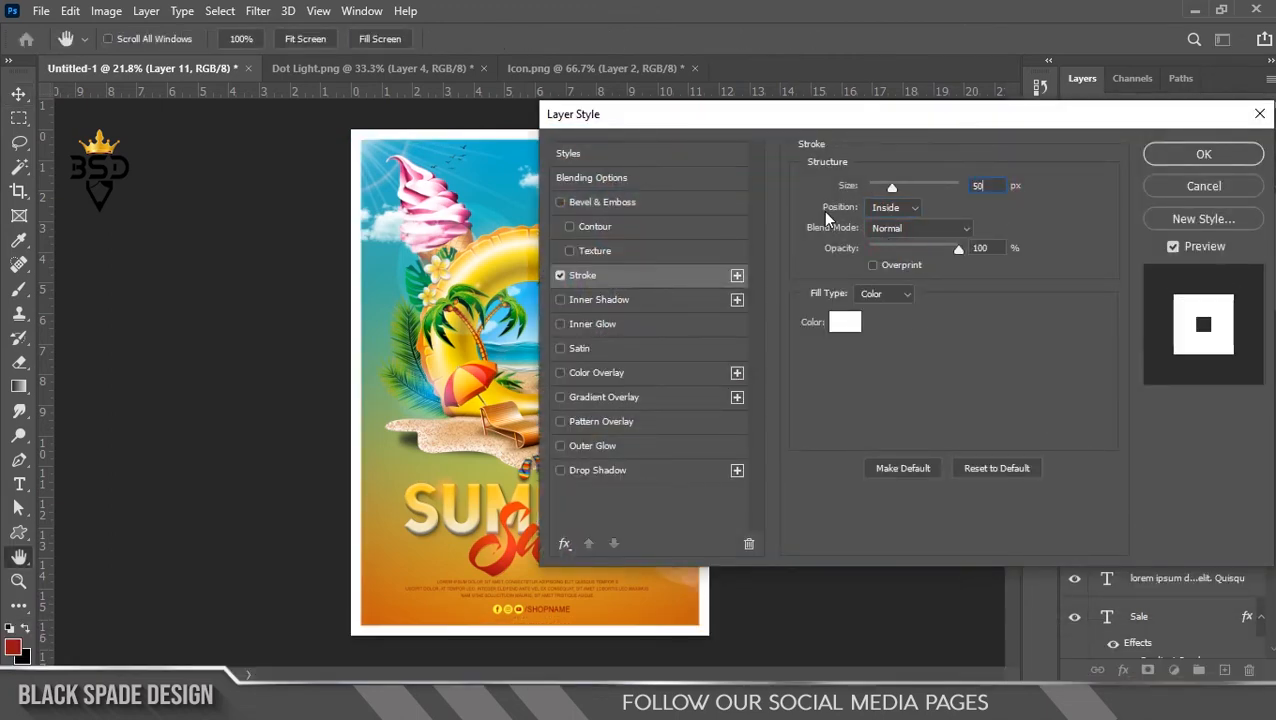
{"action": "left_click", "coordinate": [1170, 158]}
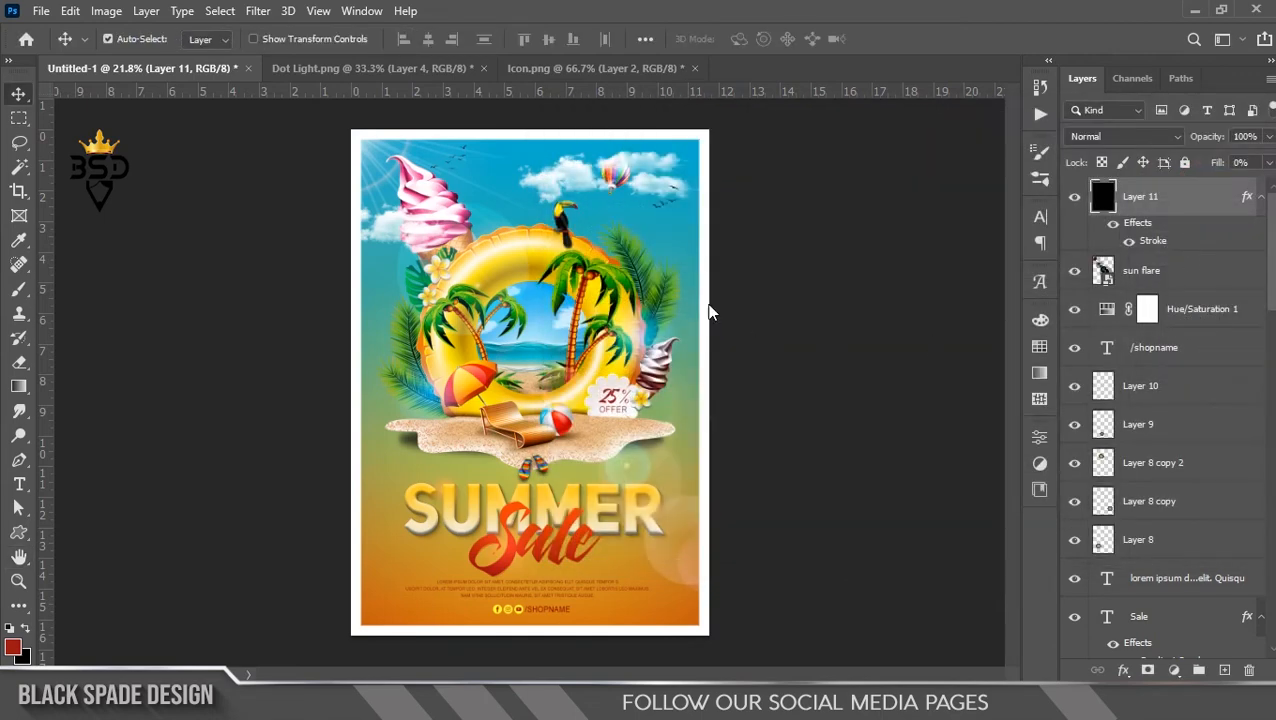
{"action": "key", "text": "z"}
{"action": "right_click", "coordinate": [668, 282]}
{"action": "left_click", "coordinate": [680, 284]}
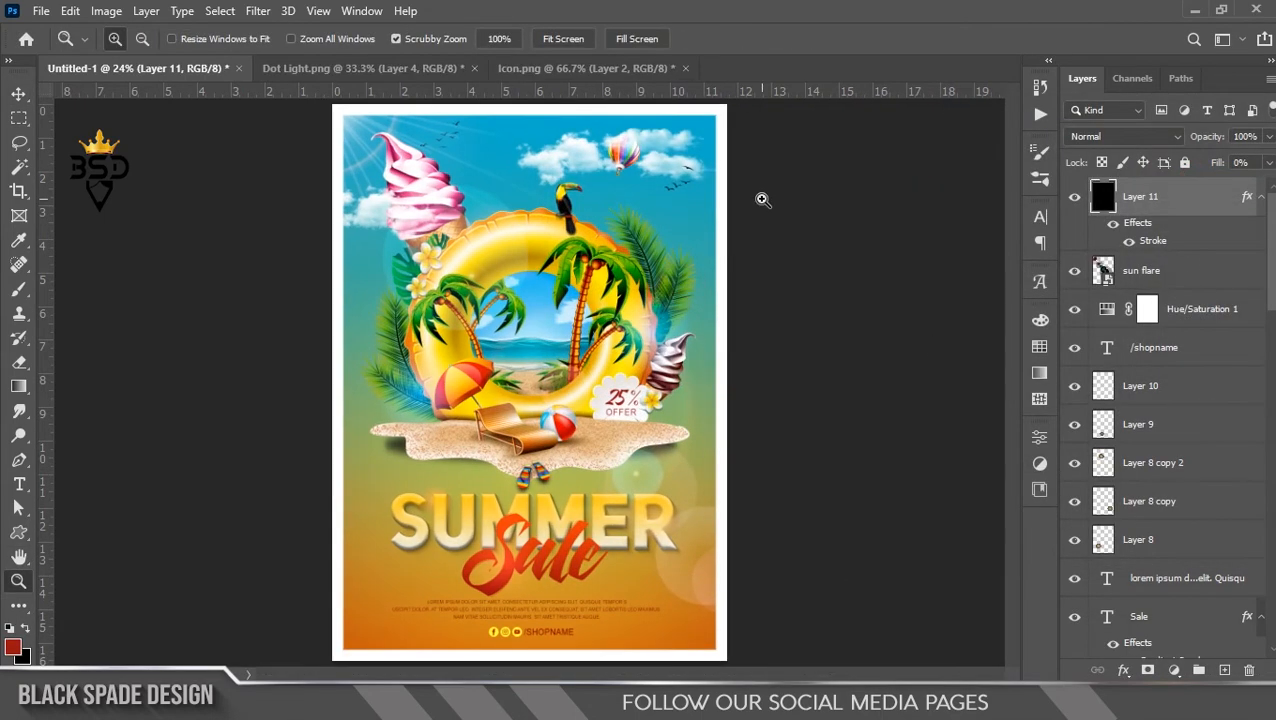
{"action": "key", "text": "v"}
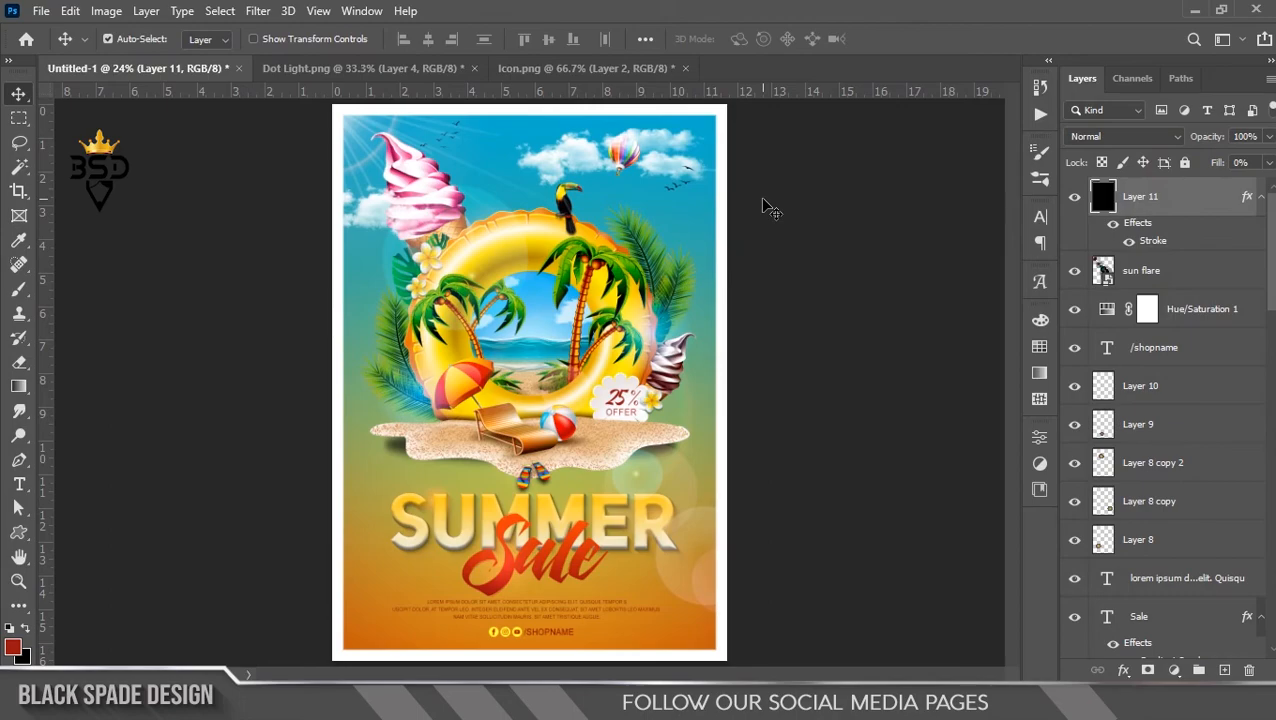